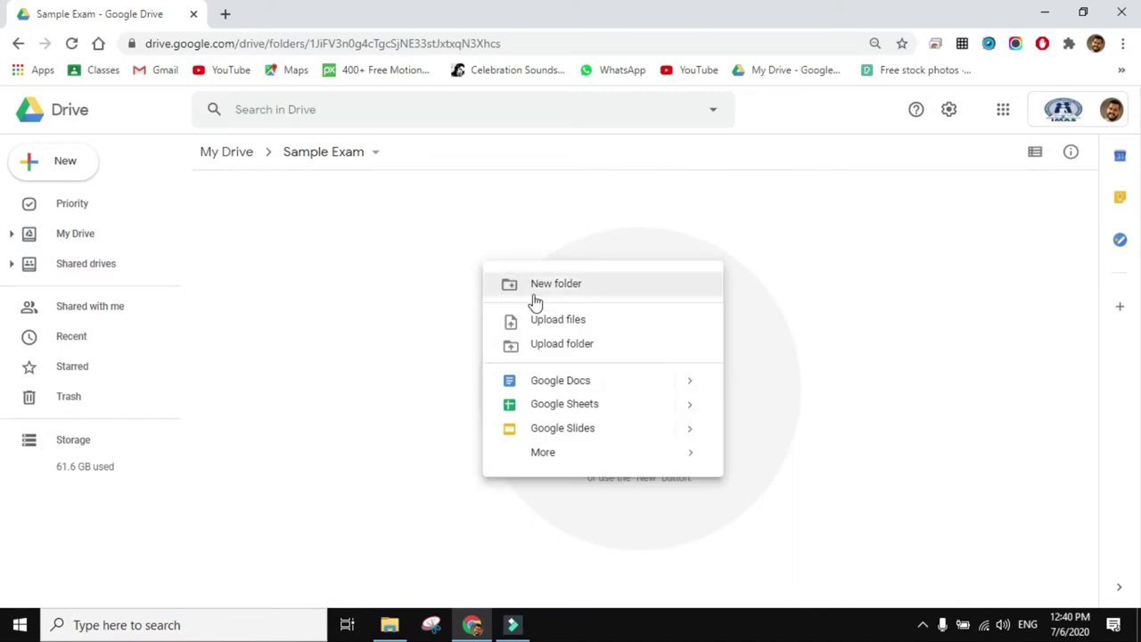
Create a new Google Form in the Sample Exam folder and title it "Sample Exam".
mouse_move(571, 453)
click(796, 464)
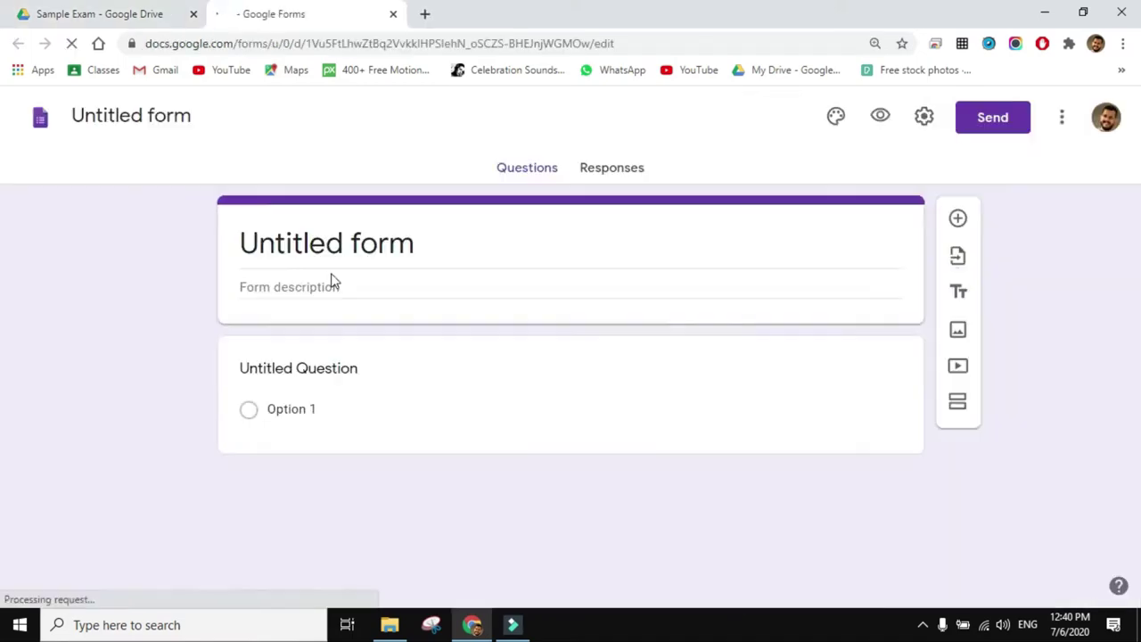
click(163, 119)
text(Sample Exam)
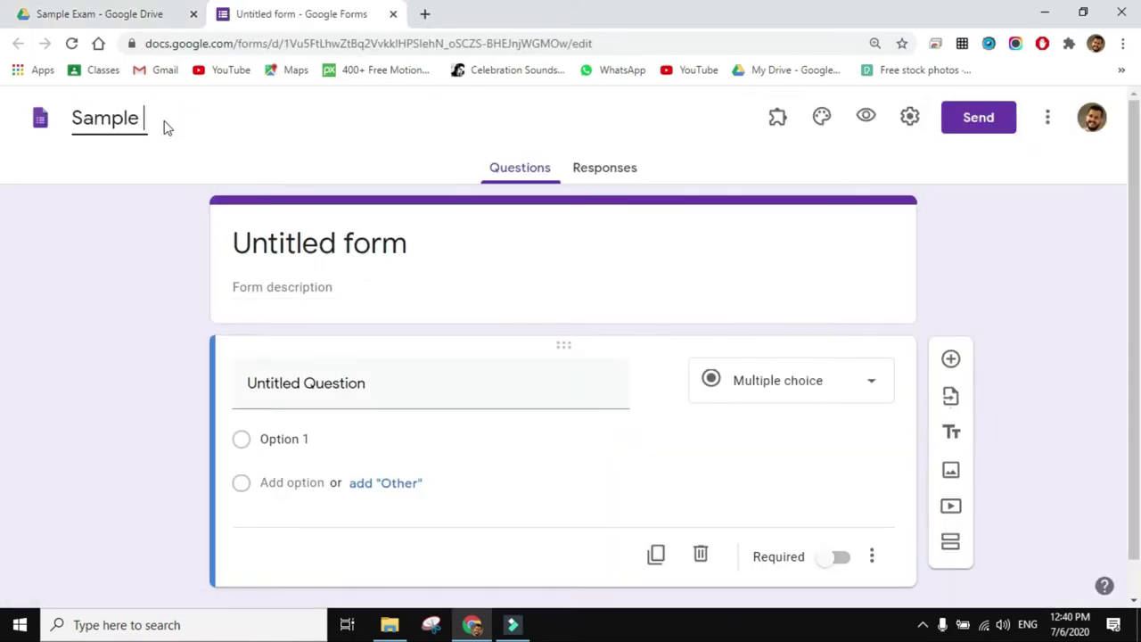
click(852, 186)
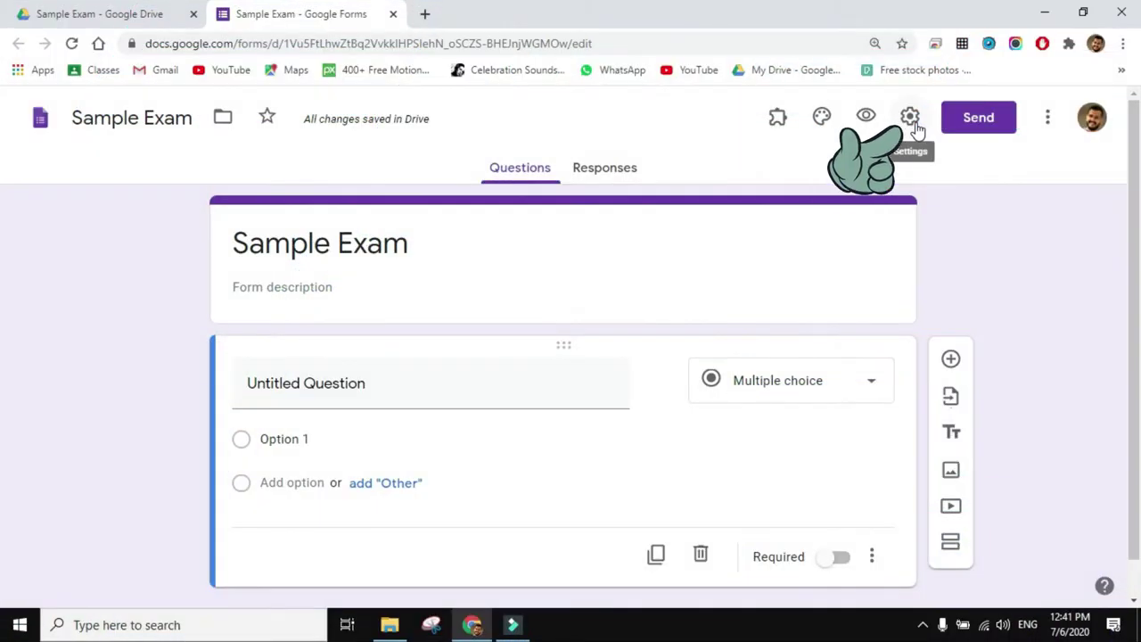
In the form's general settings, enable collecting email addresses and limiting to 1 response, leaving response receipts off.
click(910, 118)
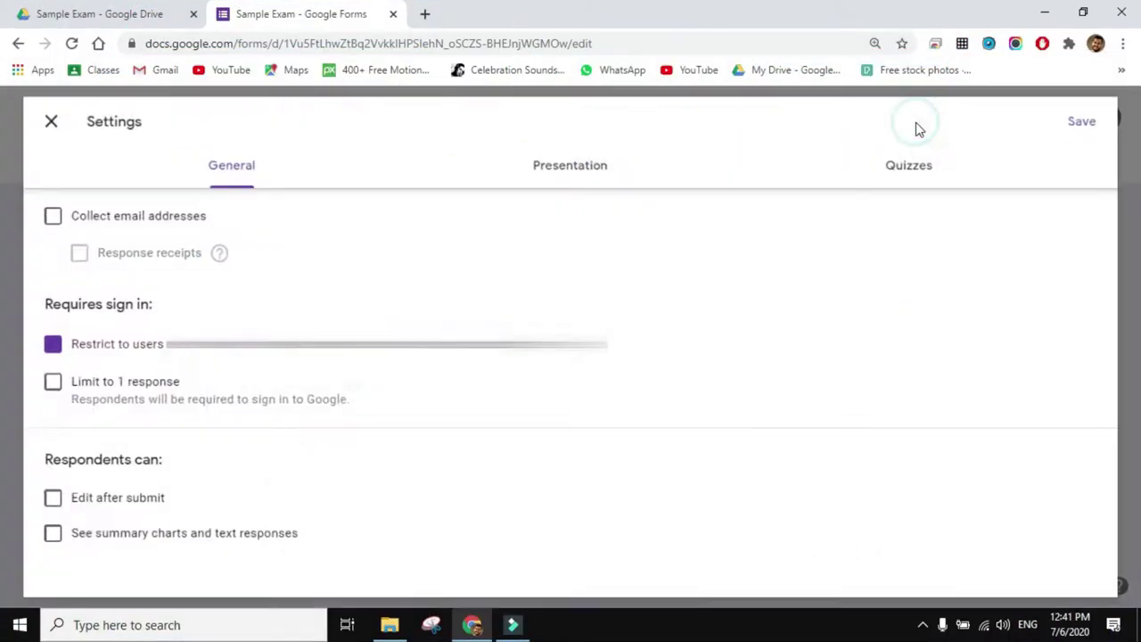
click(31, 214)
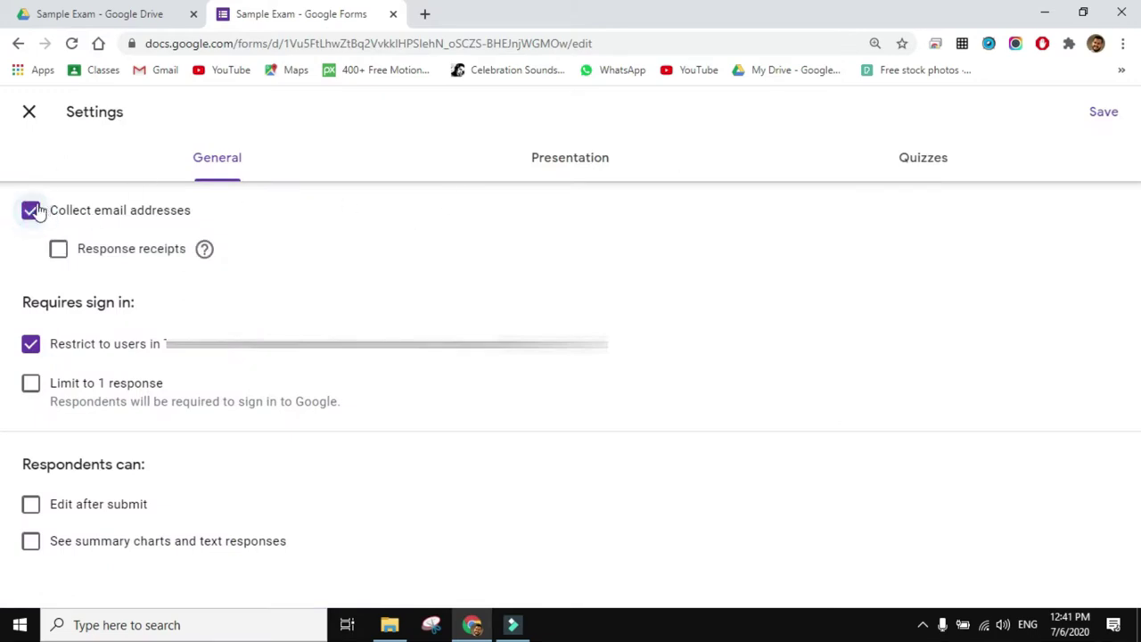
click(58, 254)
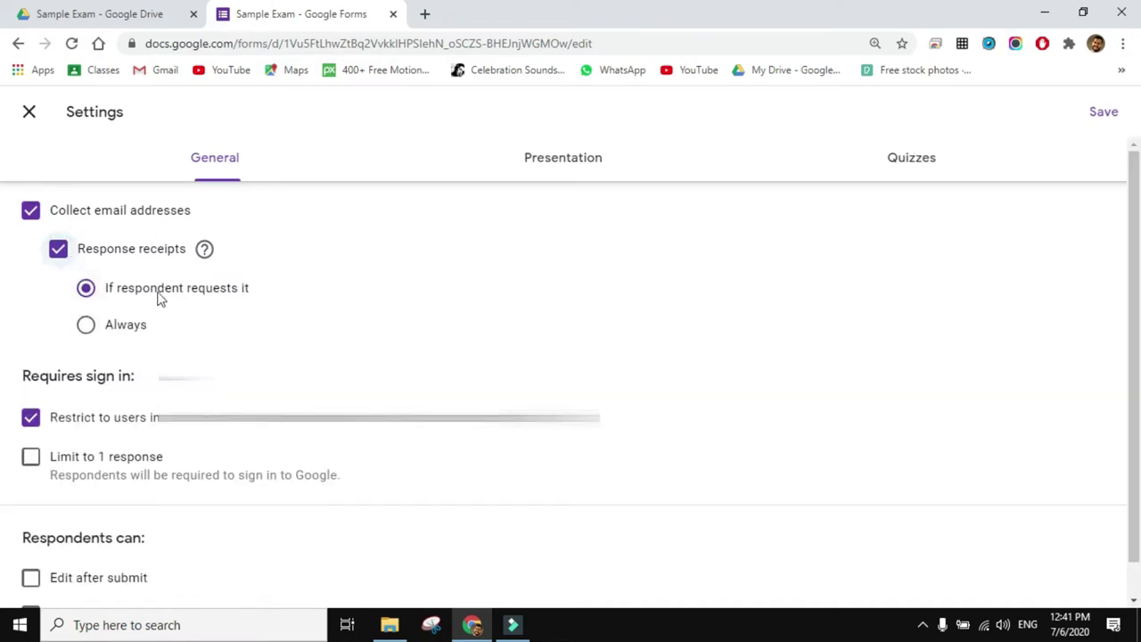
click(58, 250)
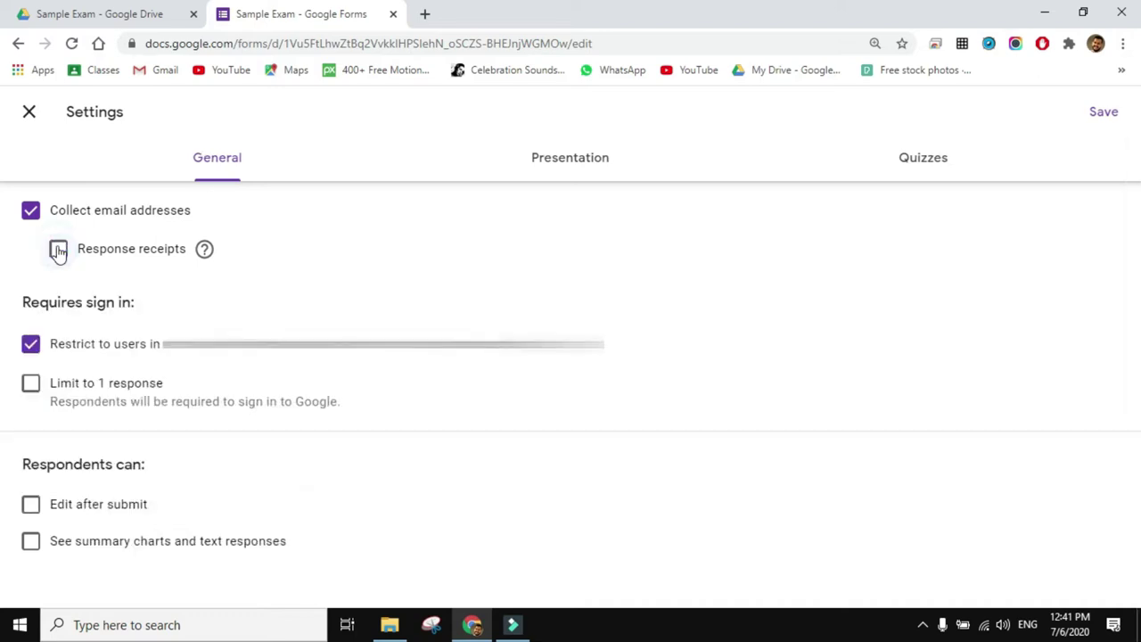
click(32, 386)
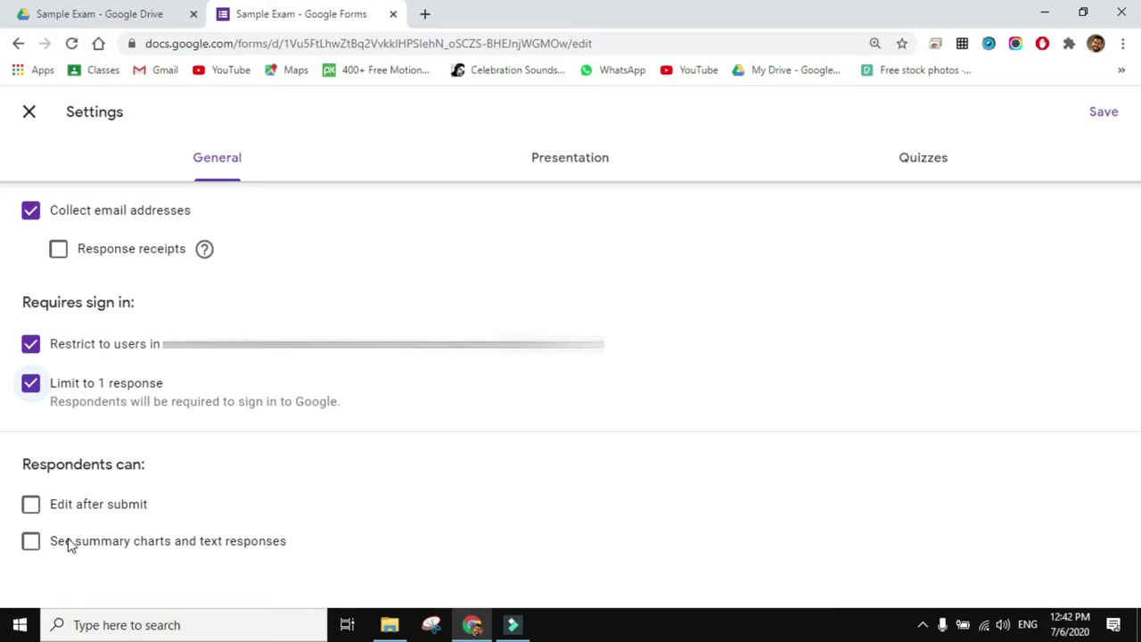
In the presentation settings, enable the progress bar and set the confirmation message to "Your exam has been submitted".
click(558, 162)
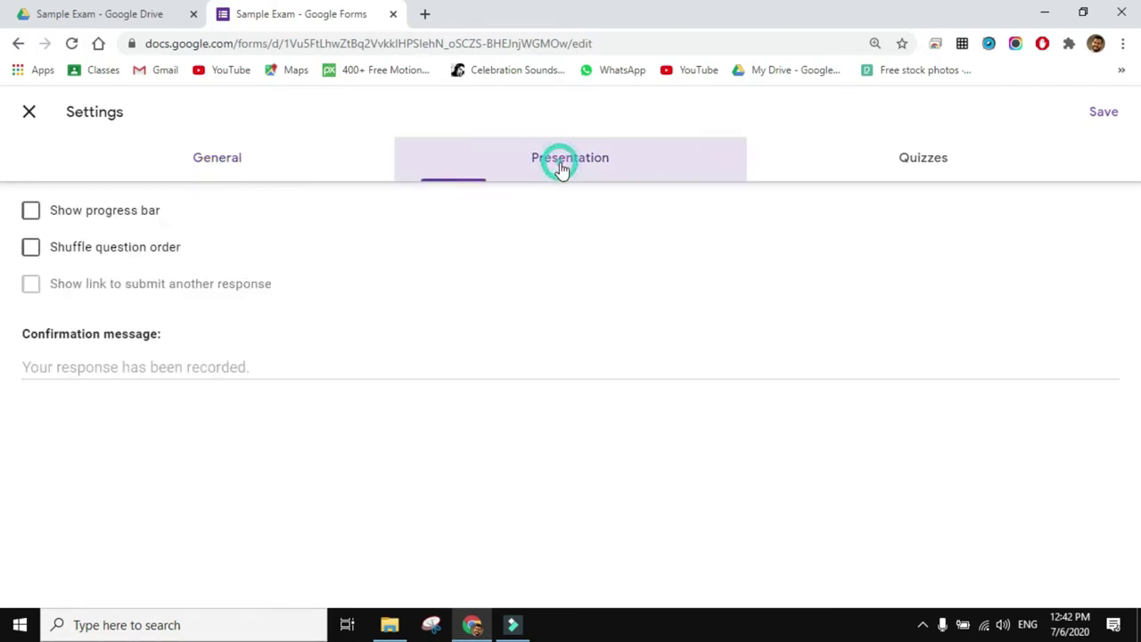
click(33, 220)
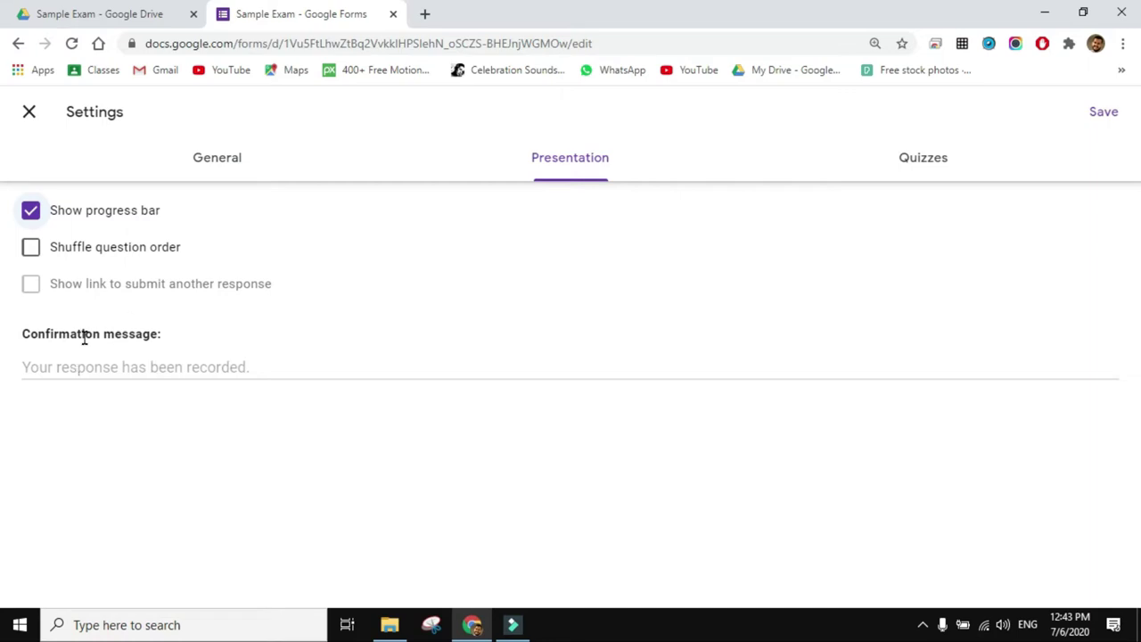
click(100, 370)
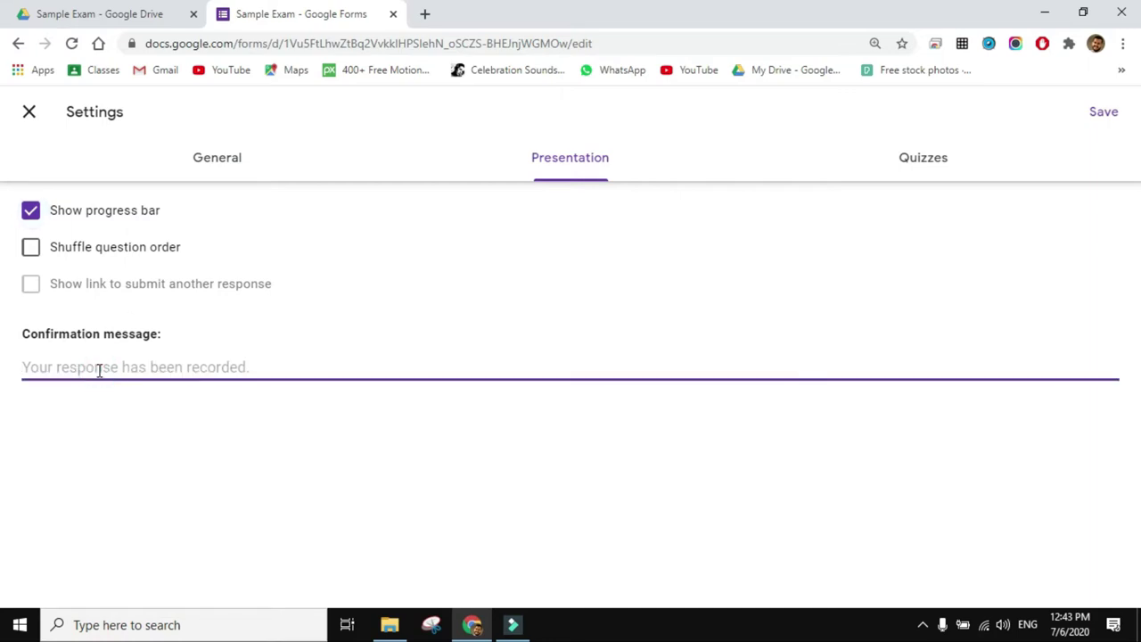
text(Your exam has)
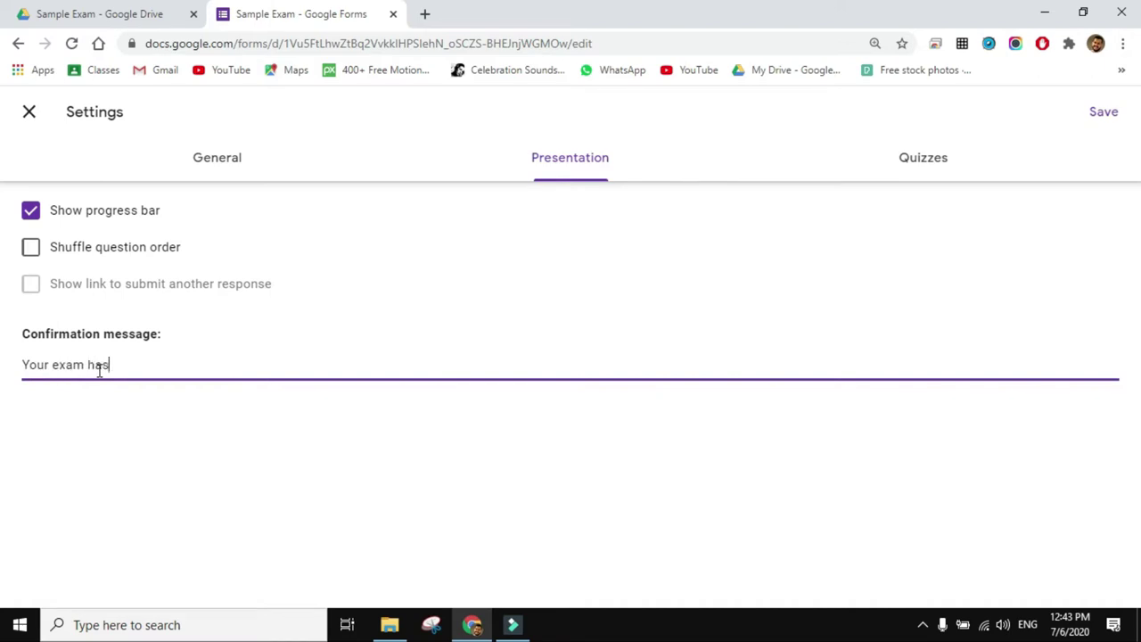
text( been submitted)
click(202, 387)
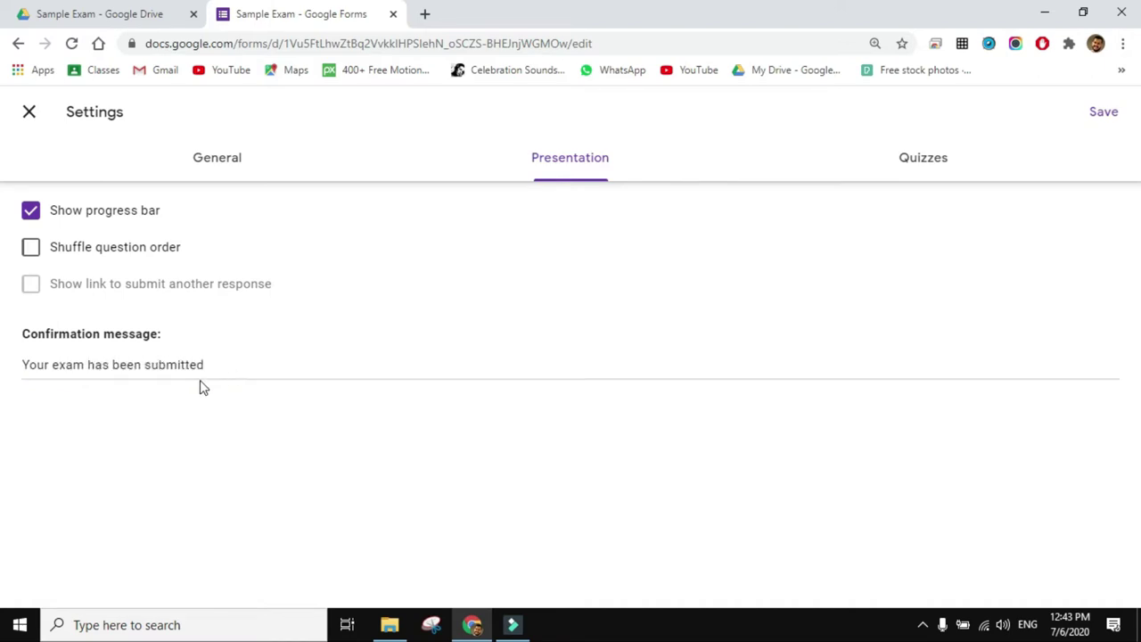
Make the form a quiz with grades released later, after manual review, and save the settings.
click(927, 164)
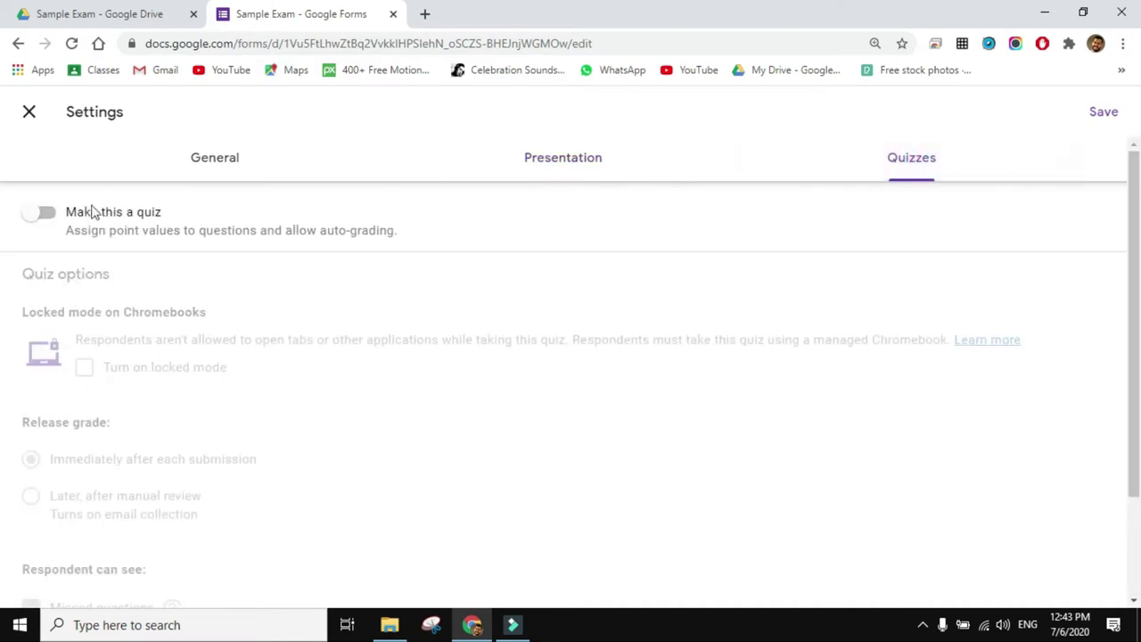
click(43, 214)
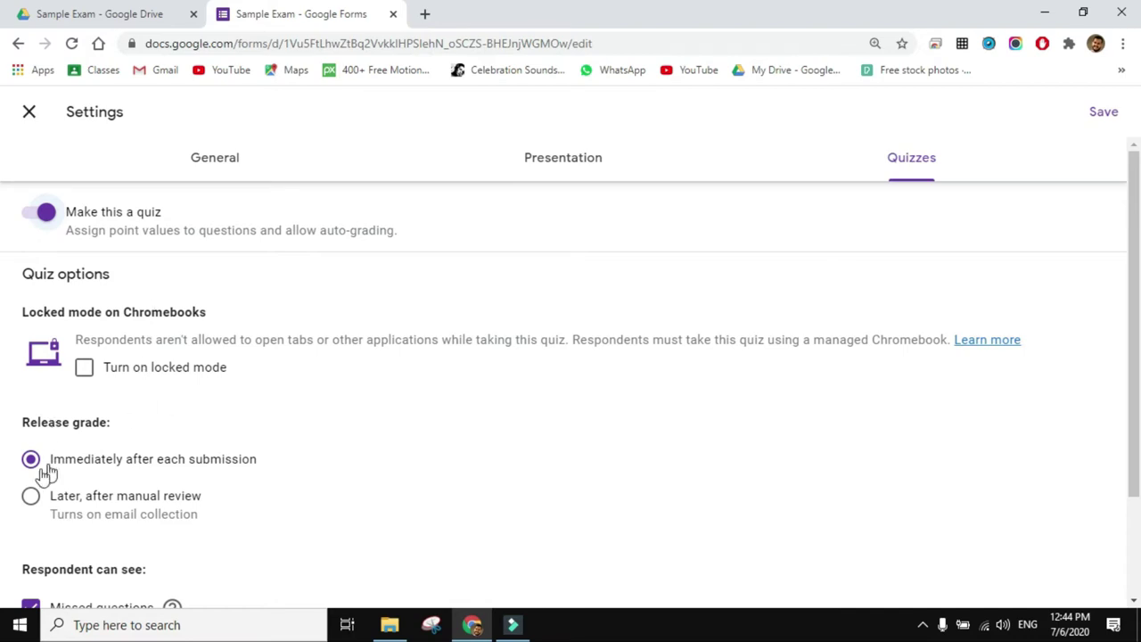
click(32, 505)
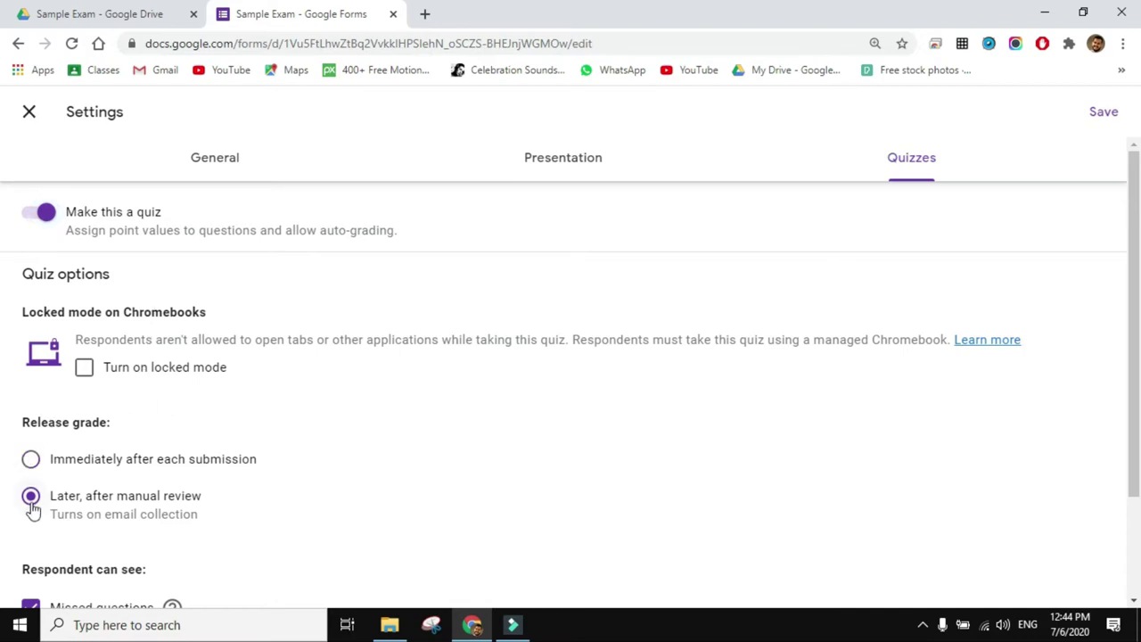
scroll(65, 495, down, 2)
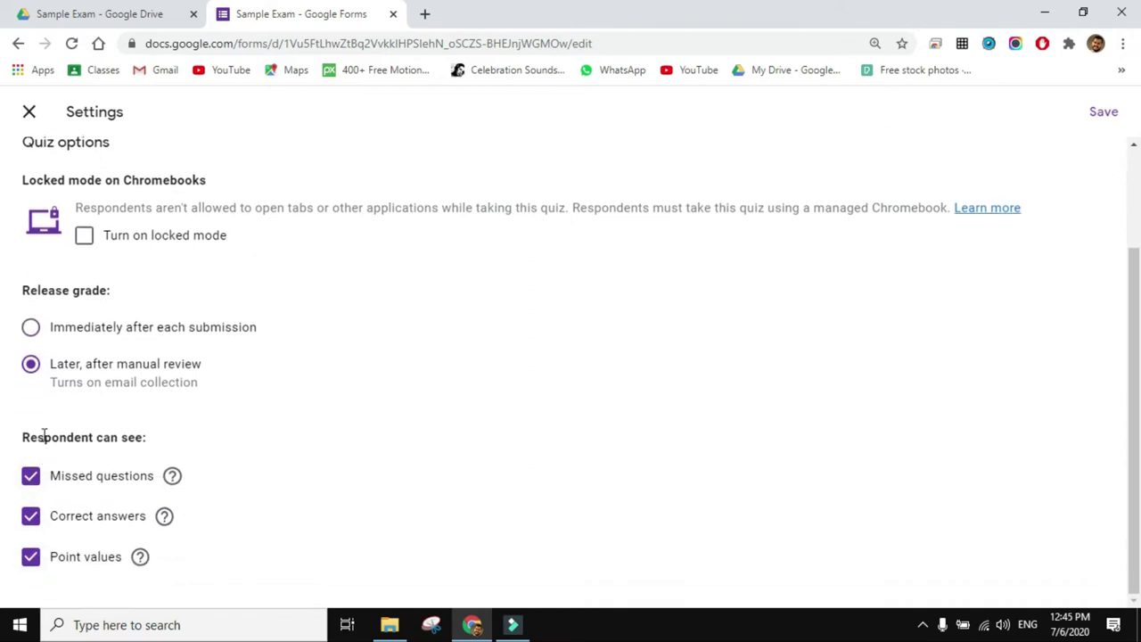
click(1111, 116)
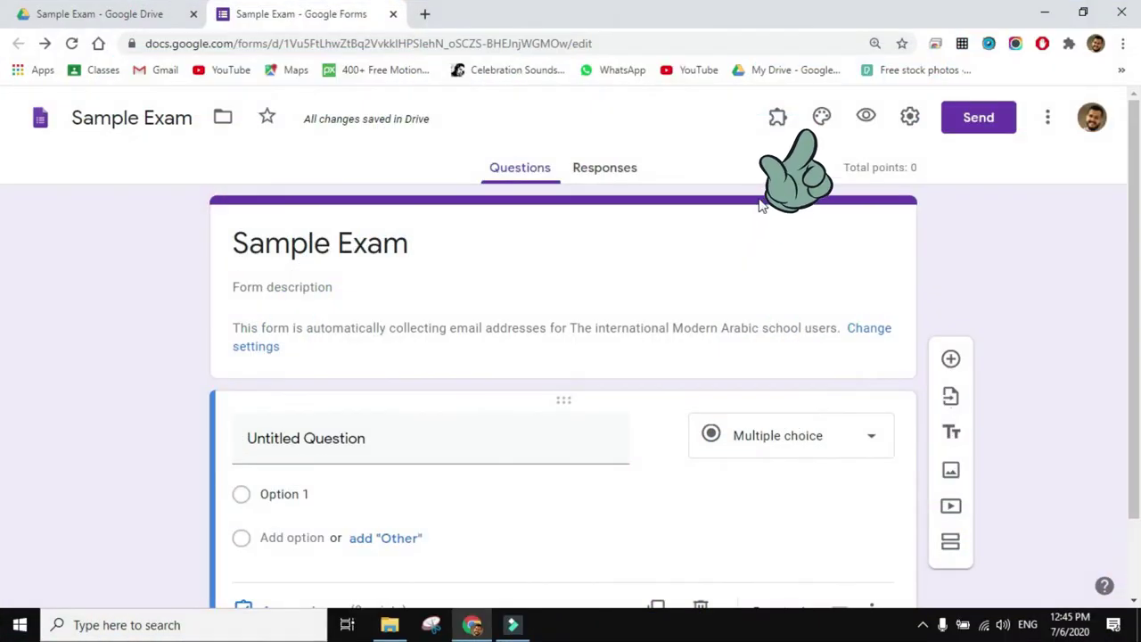
Set the form's header to the chalkboard laboratory glassware image from the Work and School themes.
click(825, 125)
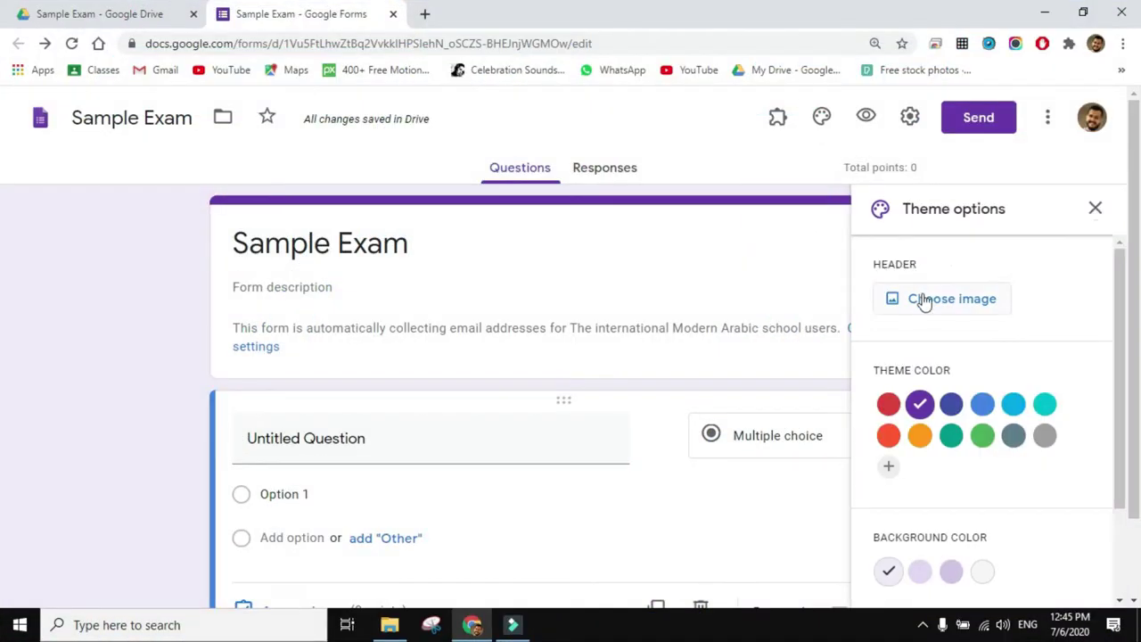
click(922, 300)
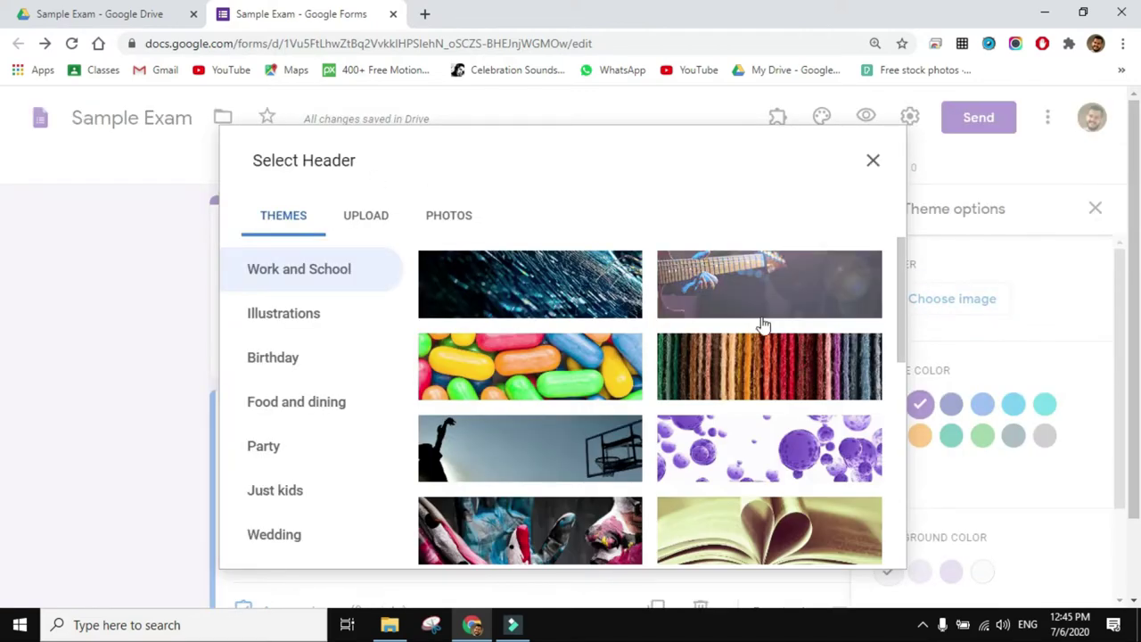
scroll(760, 322, down, 3)
scroll(763, 323, down, 8)
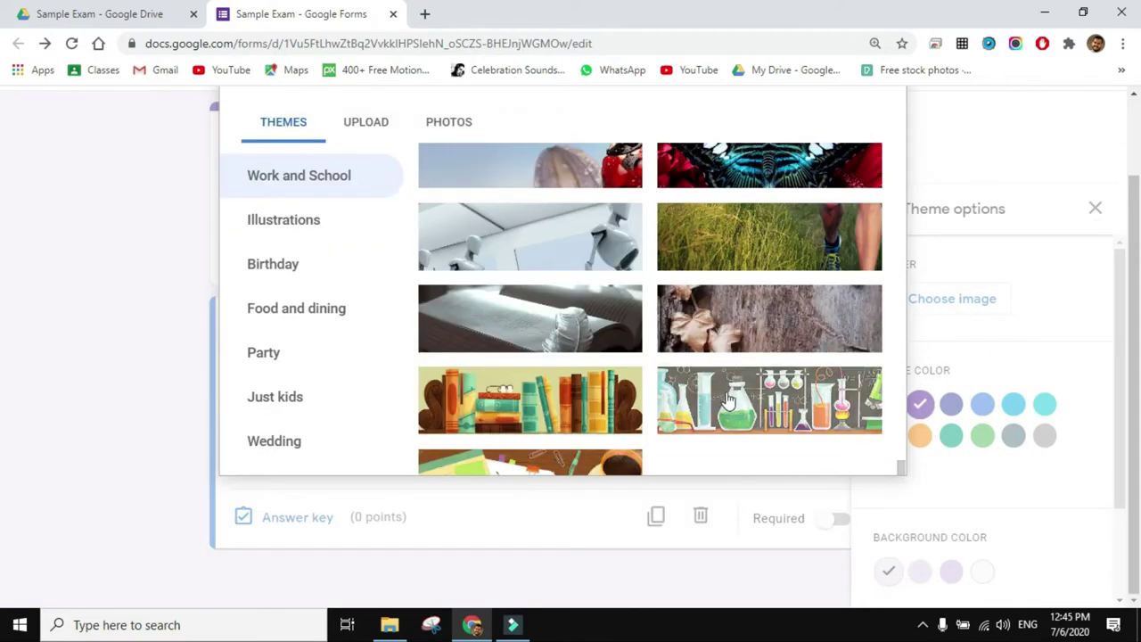
click(809, 397)
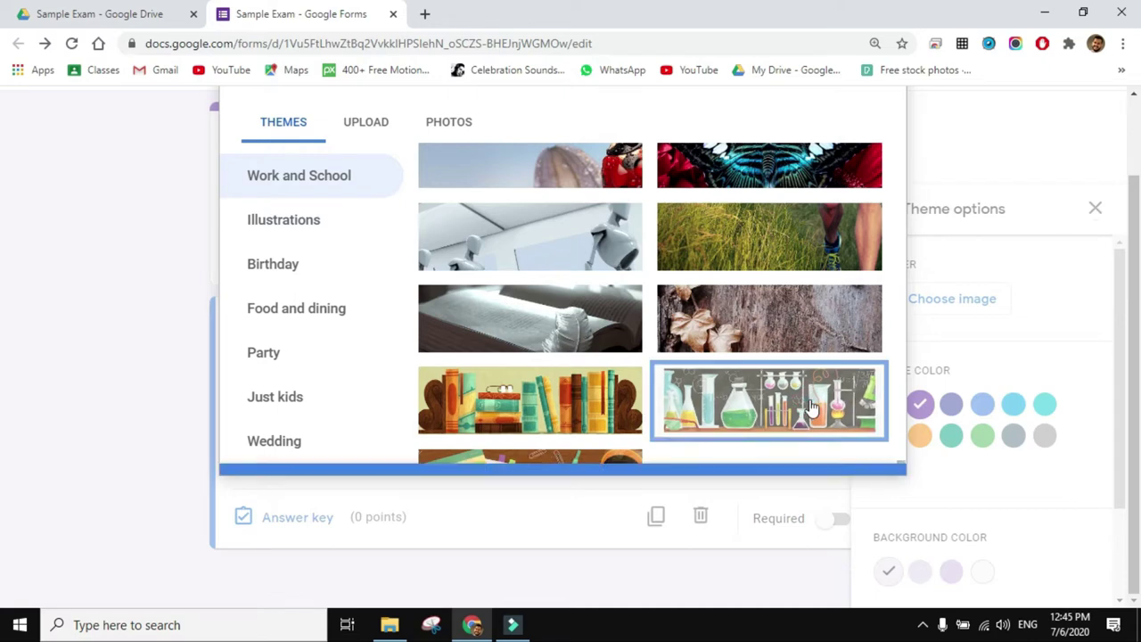
click(857, 453)
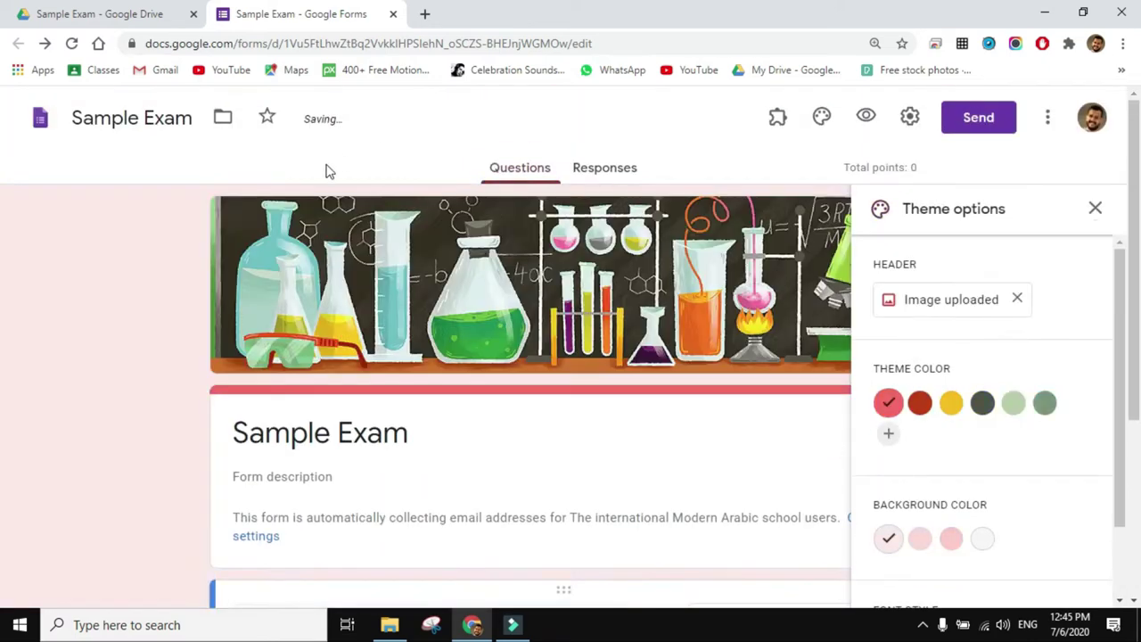
Set the theme color to dark red and the background to its second tint, with the Basic font style.
scroll(969, 454, down, 1)
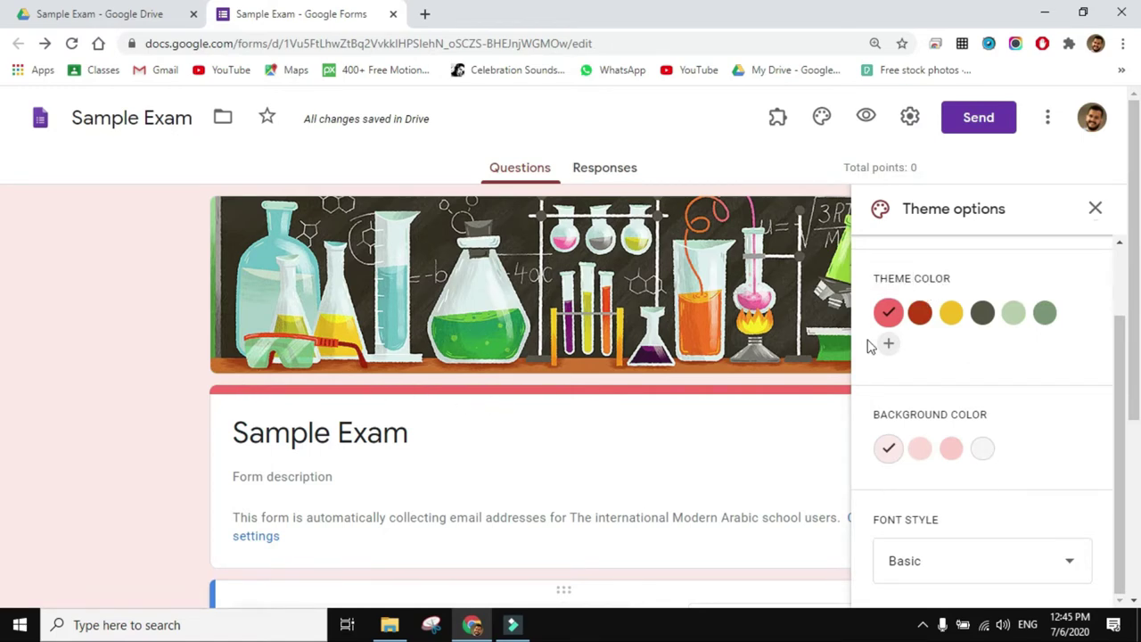
click(919, 314)
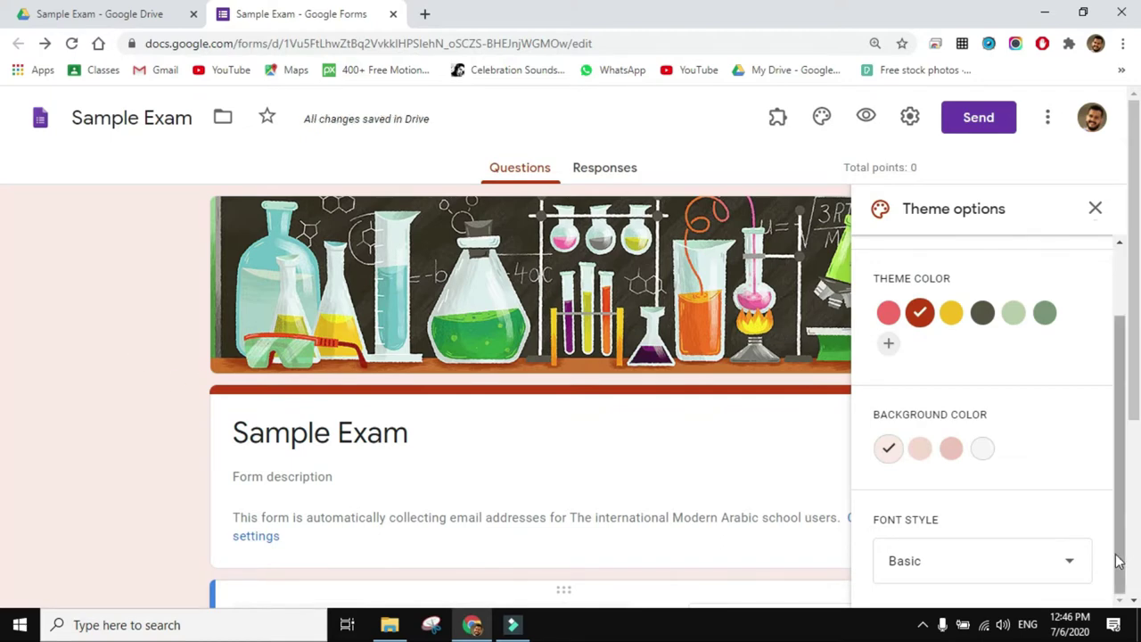
click(921, 451)
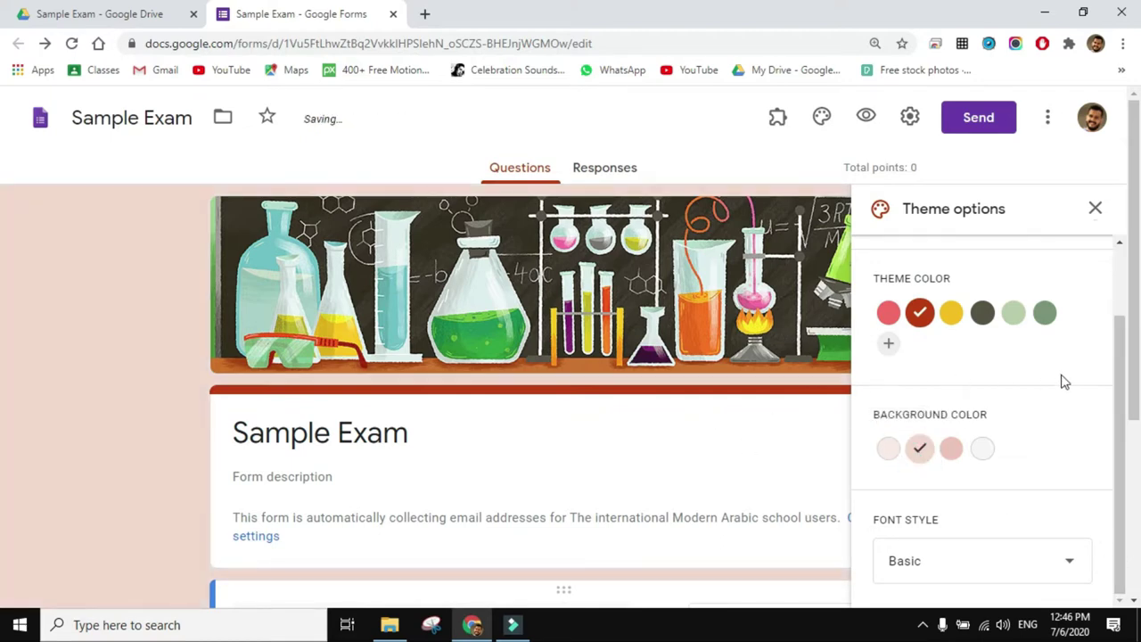
click(1040, 555)
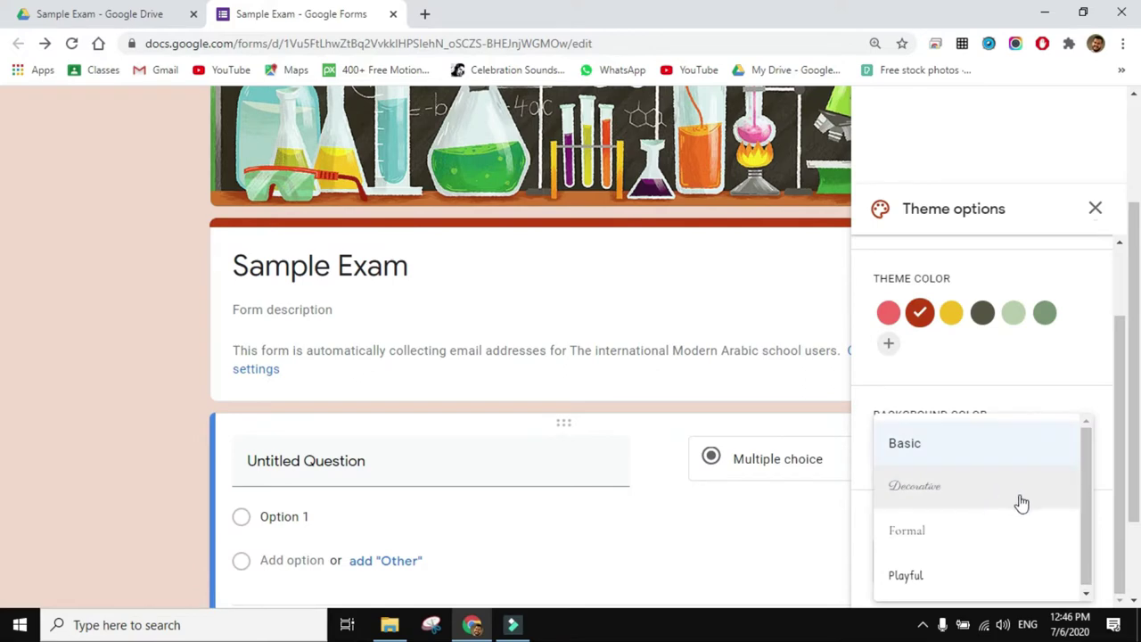
mouse_move(1087, 497)
mouse_down()
mouse_move(1088, 484)
mouse_move(1090, 496)
mouse_up()
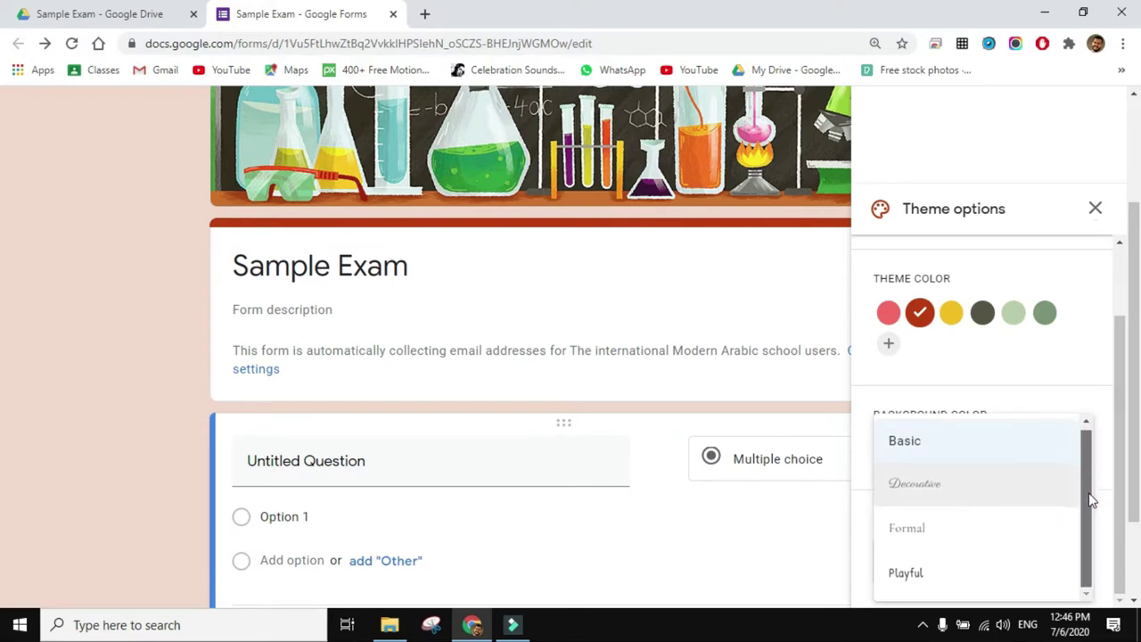
click(1024, 455)
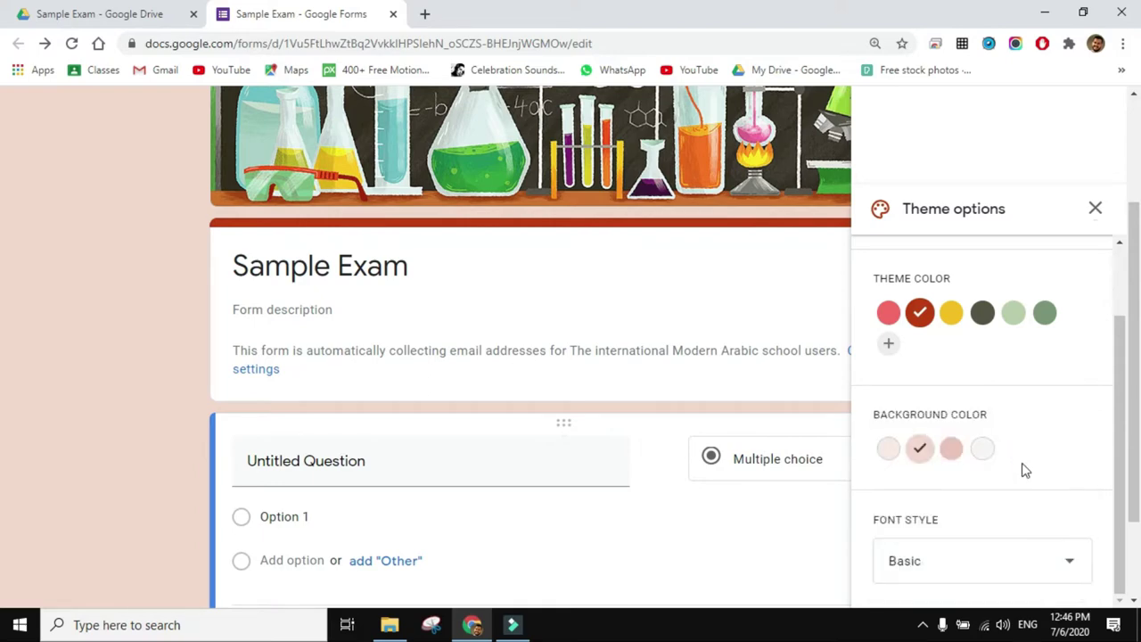
click(1095, 208)
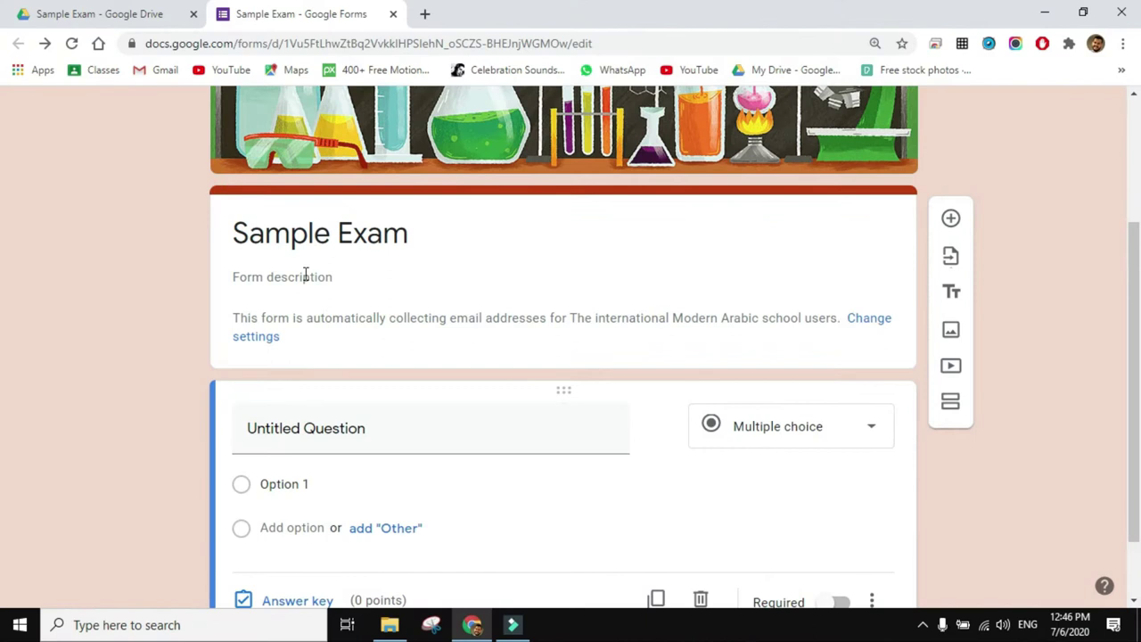
Enter "Physics Sem 2" as the form description.
click(305, 277)
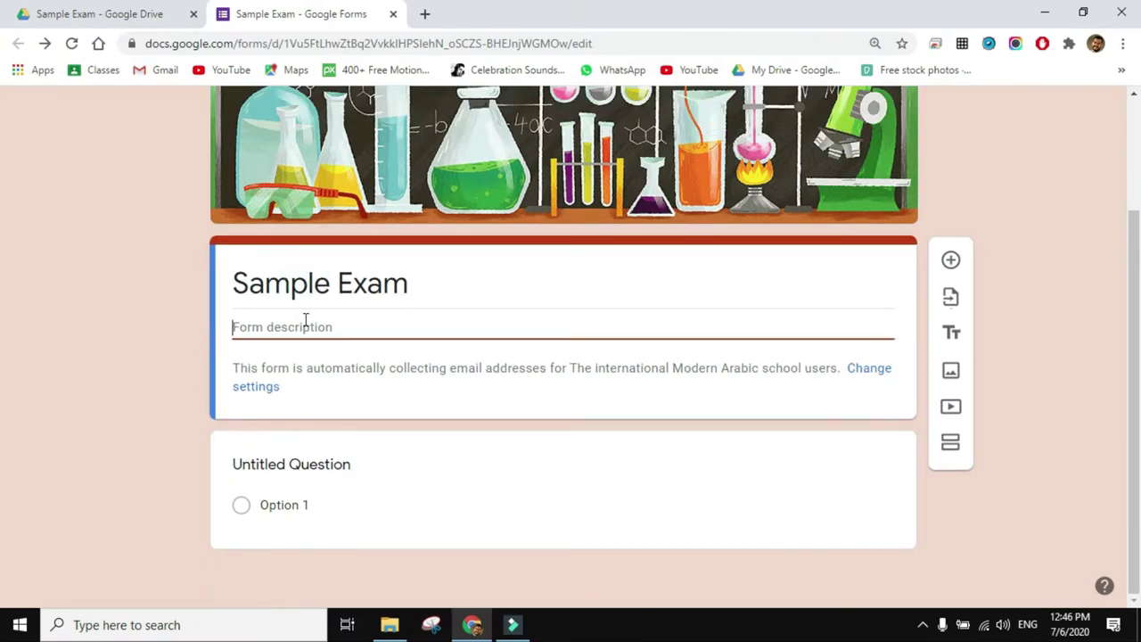
text(Physics Sem 2)
click(253, 456)
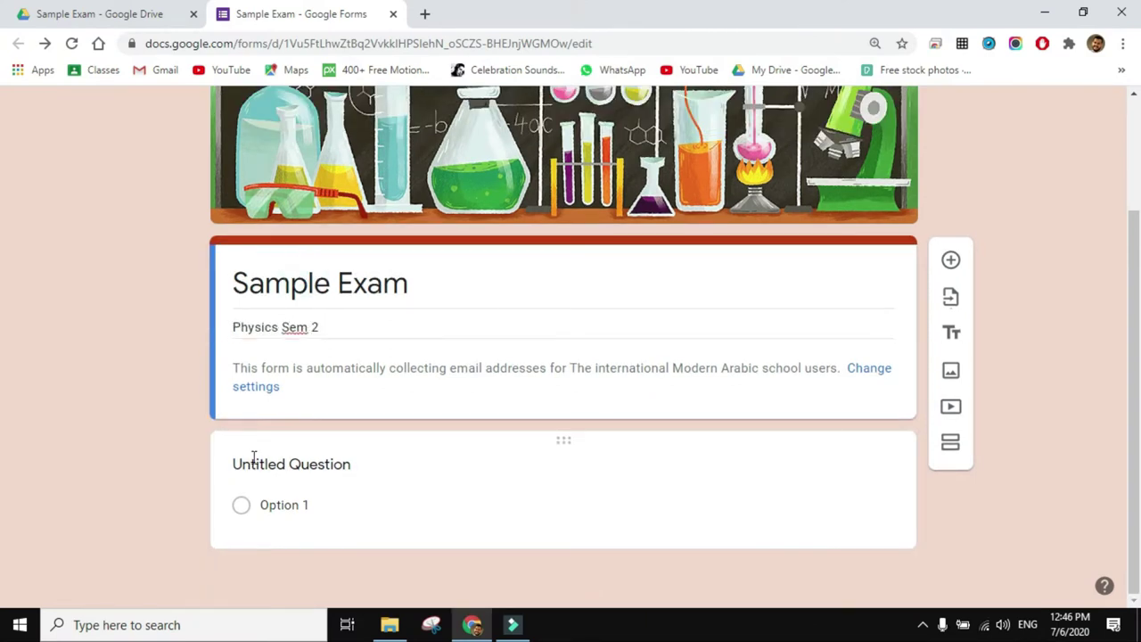
Change the untitled question's type to Short answer.
click(526, 462)
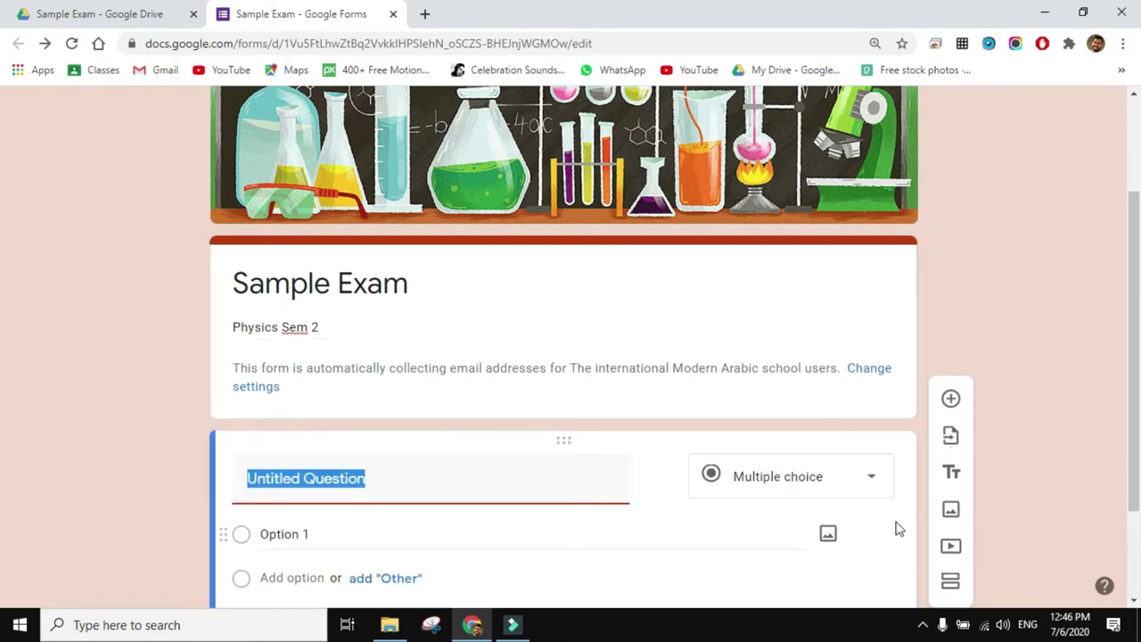
click(841, 481)
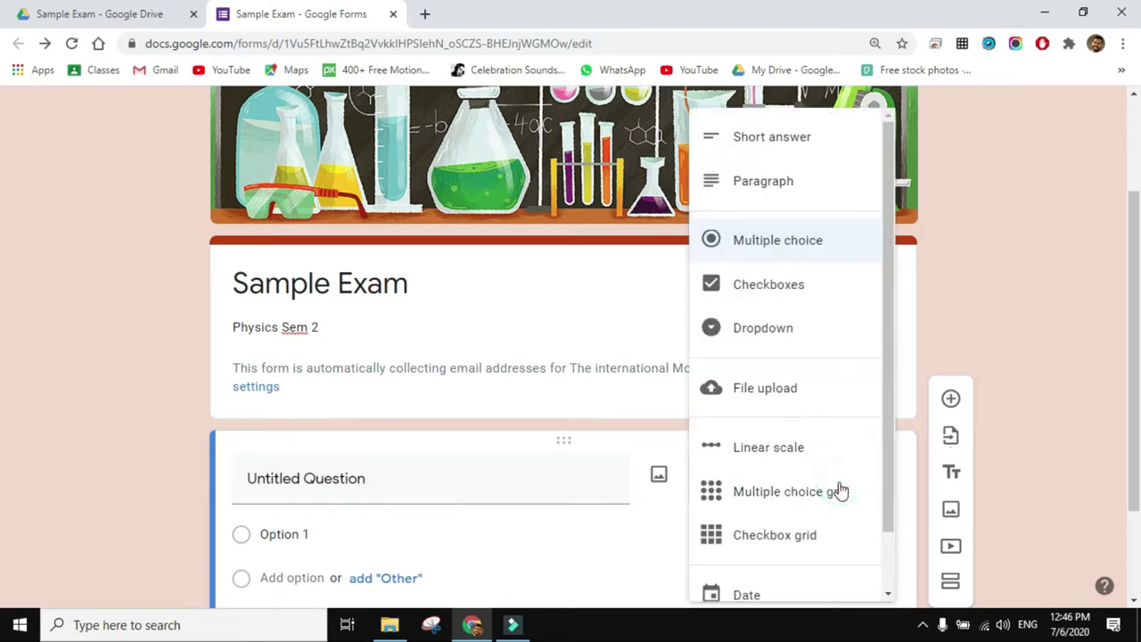
click(777, 143)
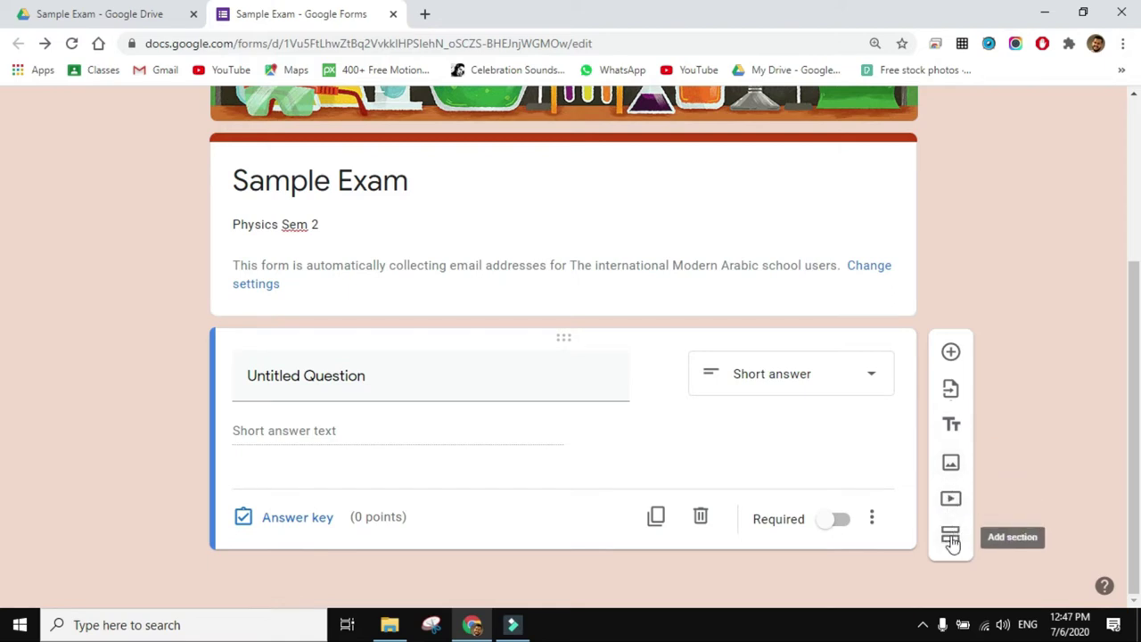
Title the short-answer question "Type your name below (Use UPPERCASE letters only)" and make it required.
click(540, 375)
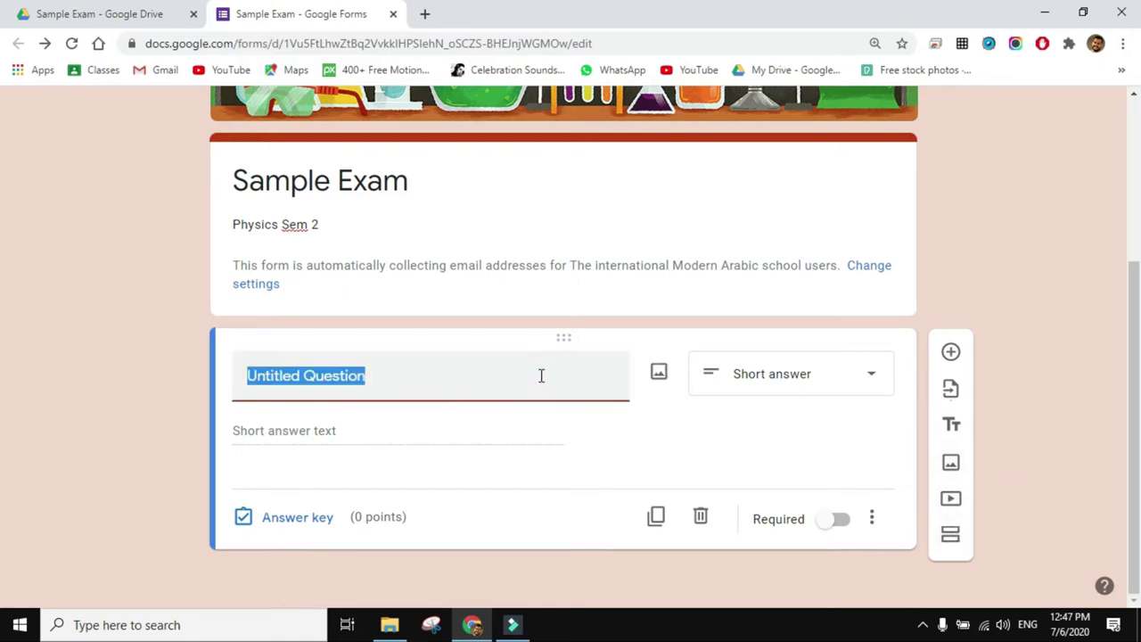
text(Ty)
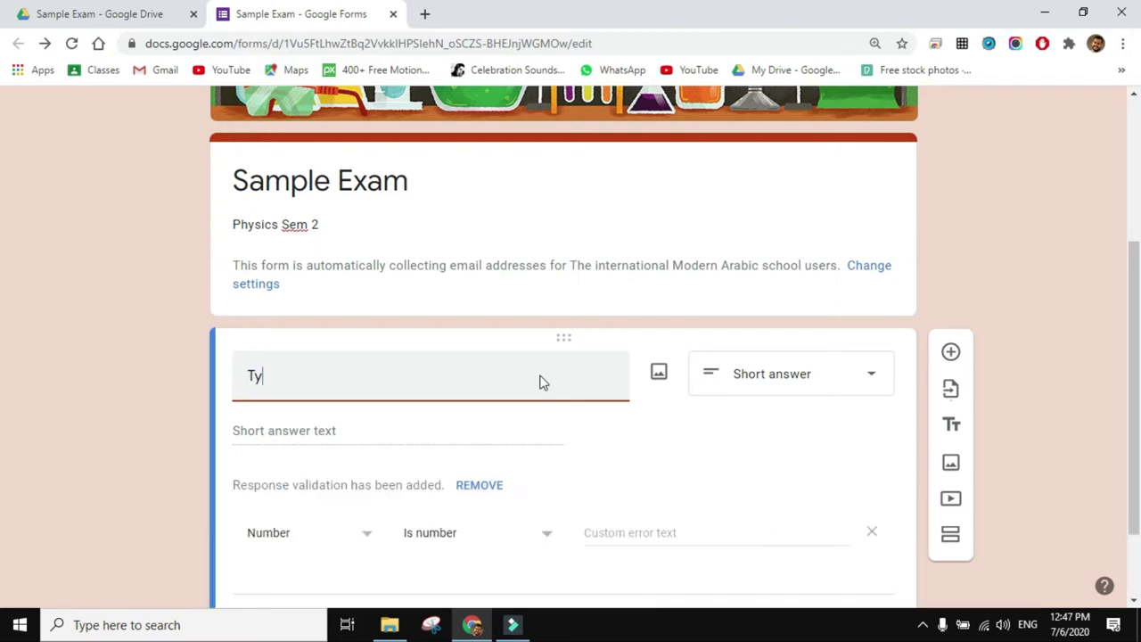
text(pe your name below (Use UPPERC)
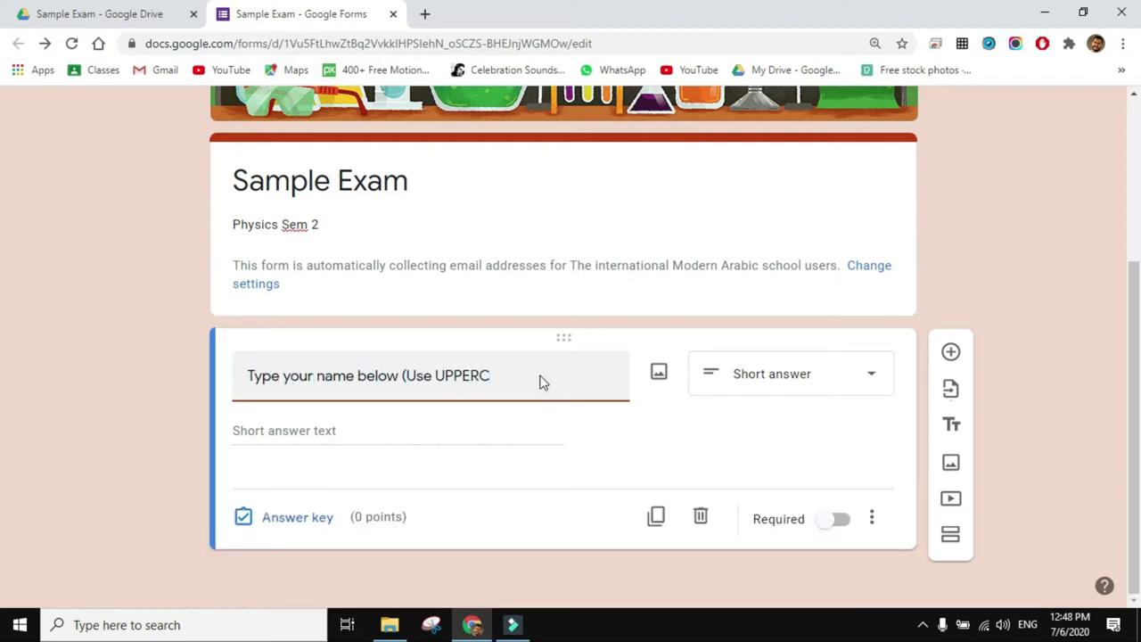
text(ASE letters only))
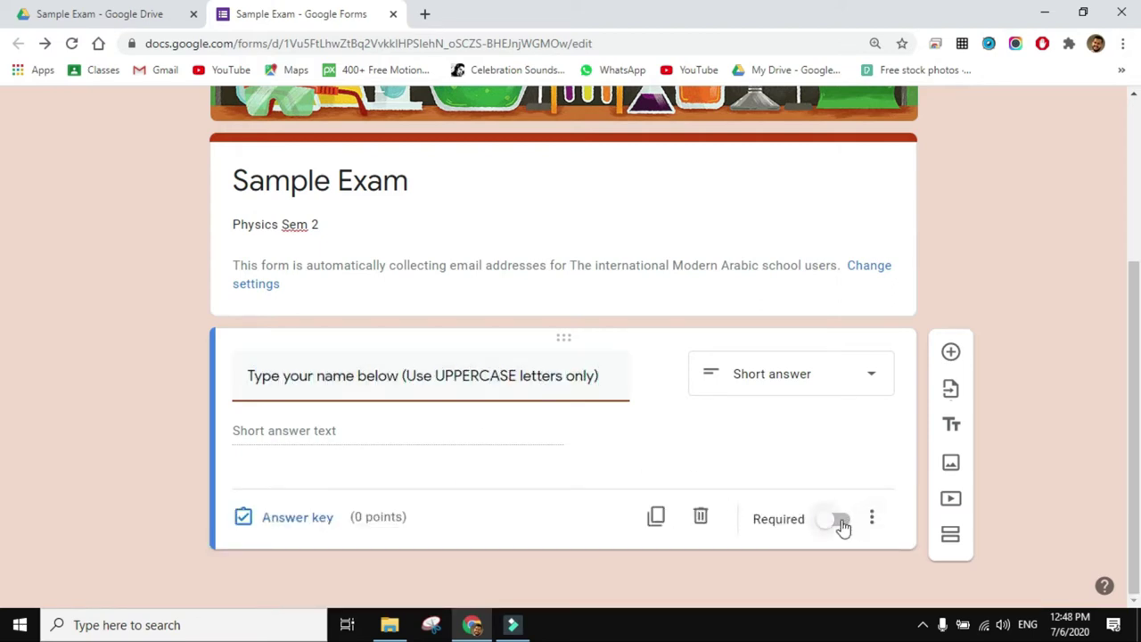
click(840, 521)
click(873, 525)
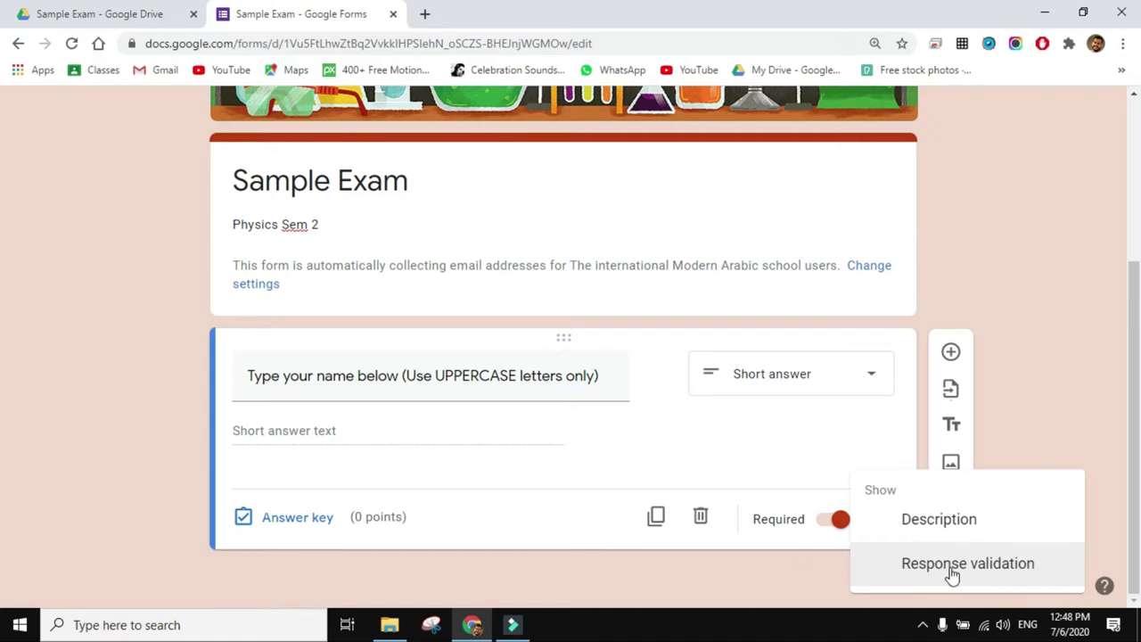
key(Escape)
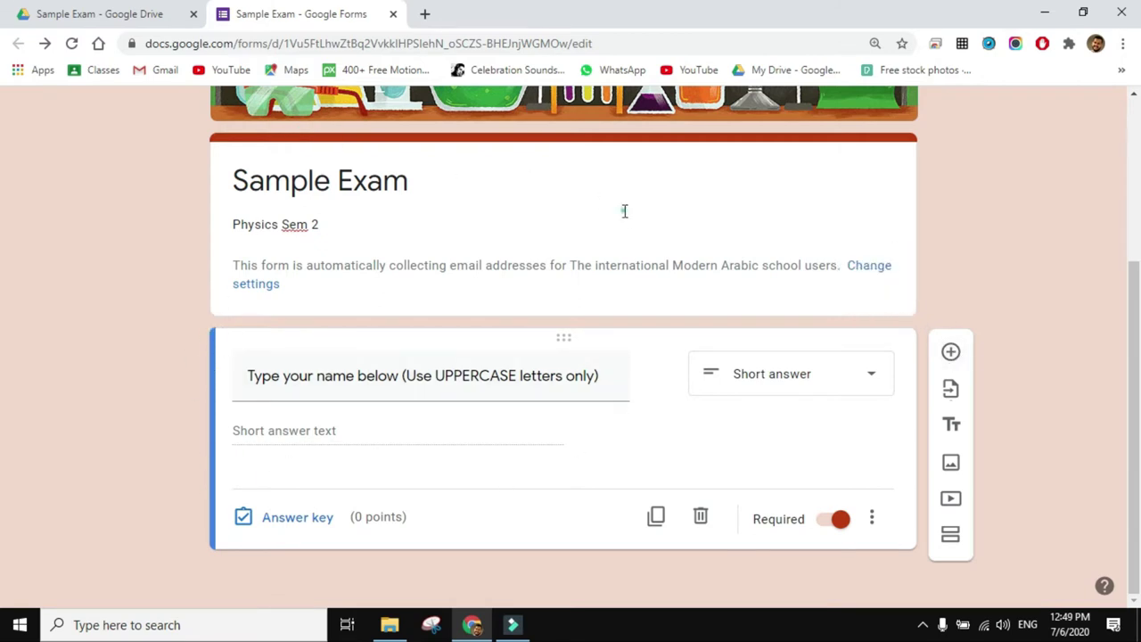
Add a dropdown question titled "Select your grade" below the name question.
click(292, 274)
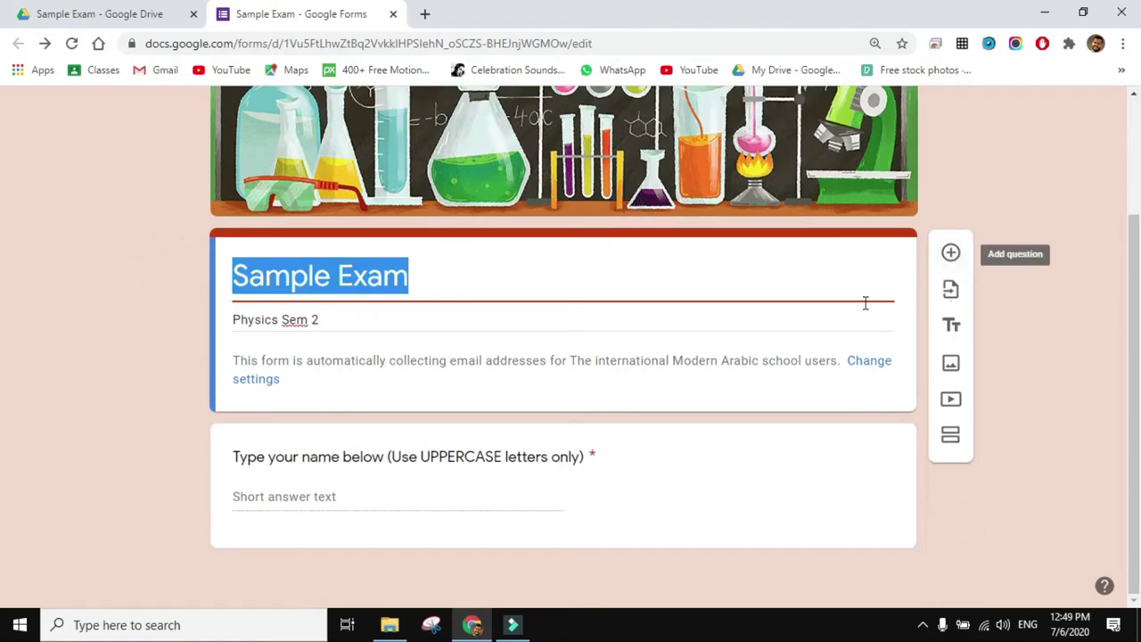
click(229, 430)
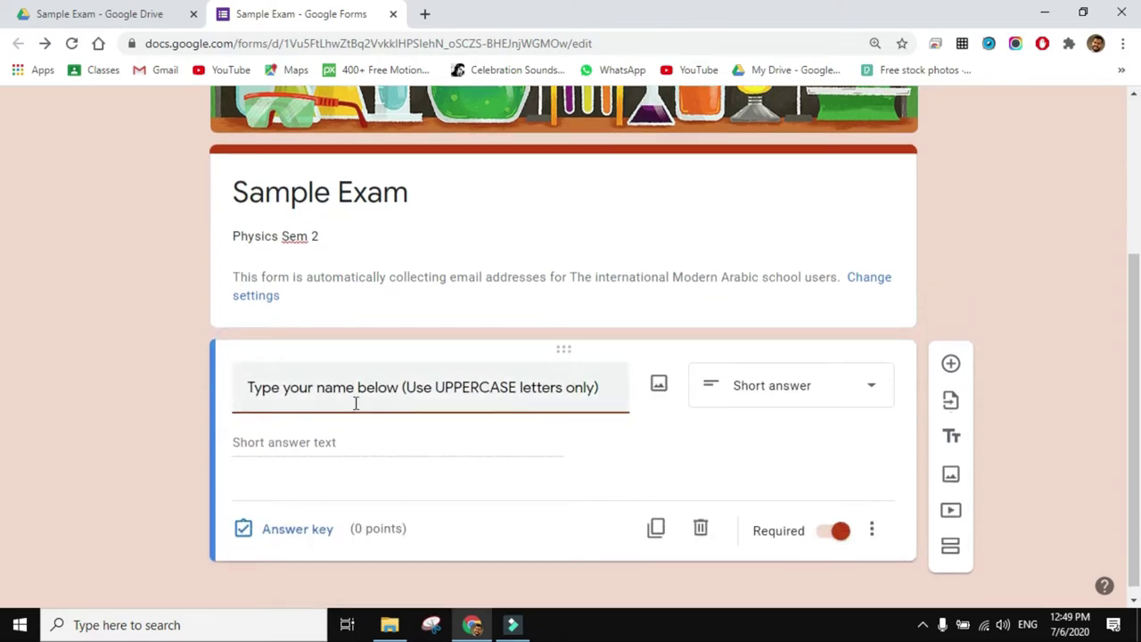
click(954, 368)
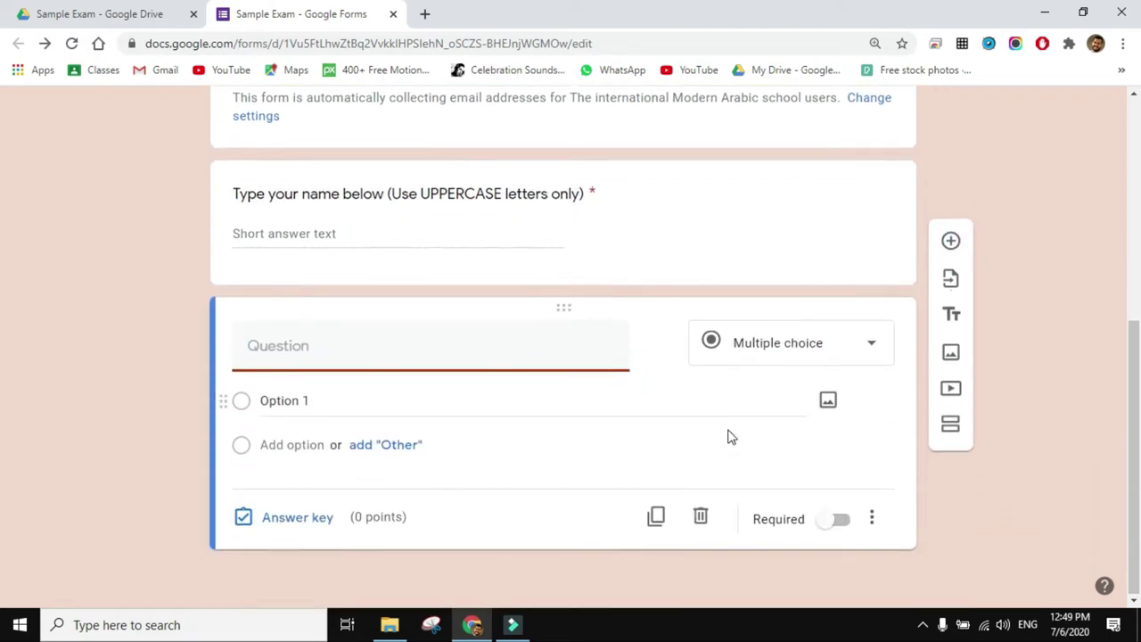
click(832, 353)
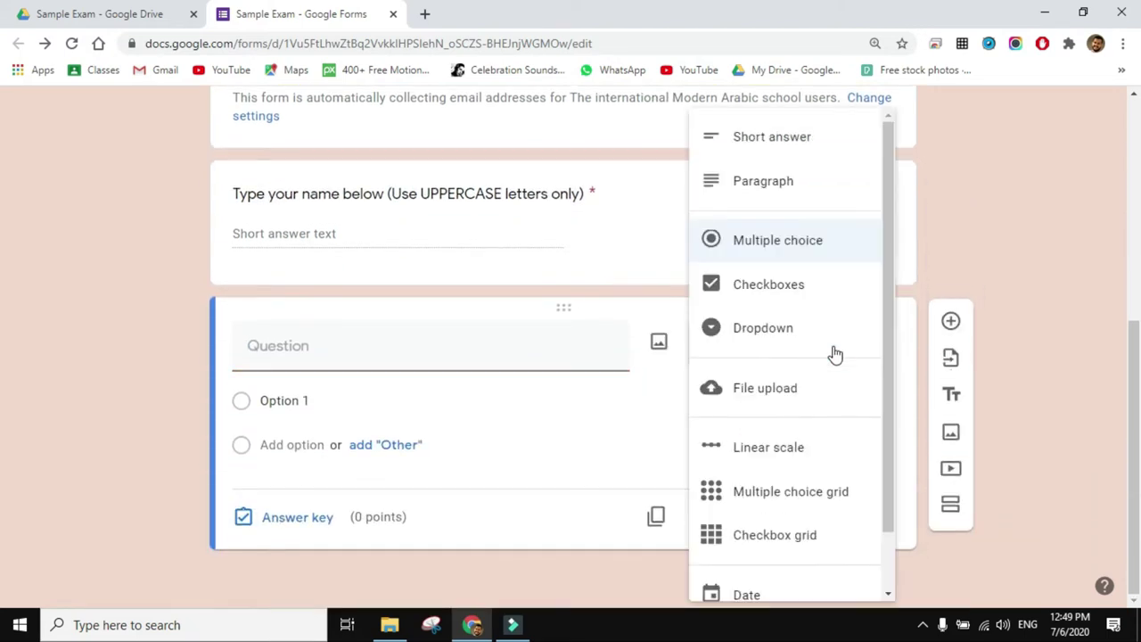
click(765, 329)
click(541, 345)
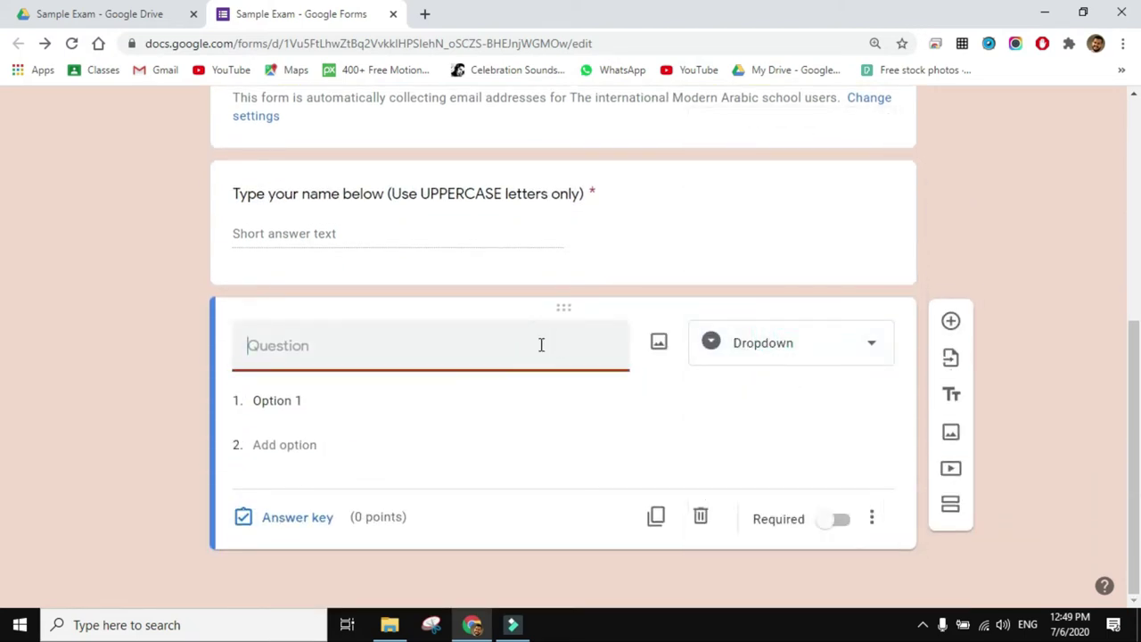
text(Select your grade)
Enter 10A1, 10A2, 10A3 and 10A4 as the grade question's options and make the question required.
click(366, 401)
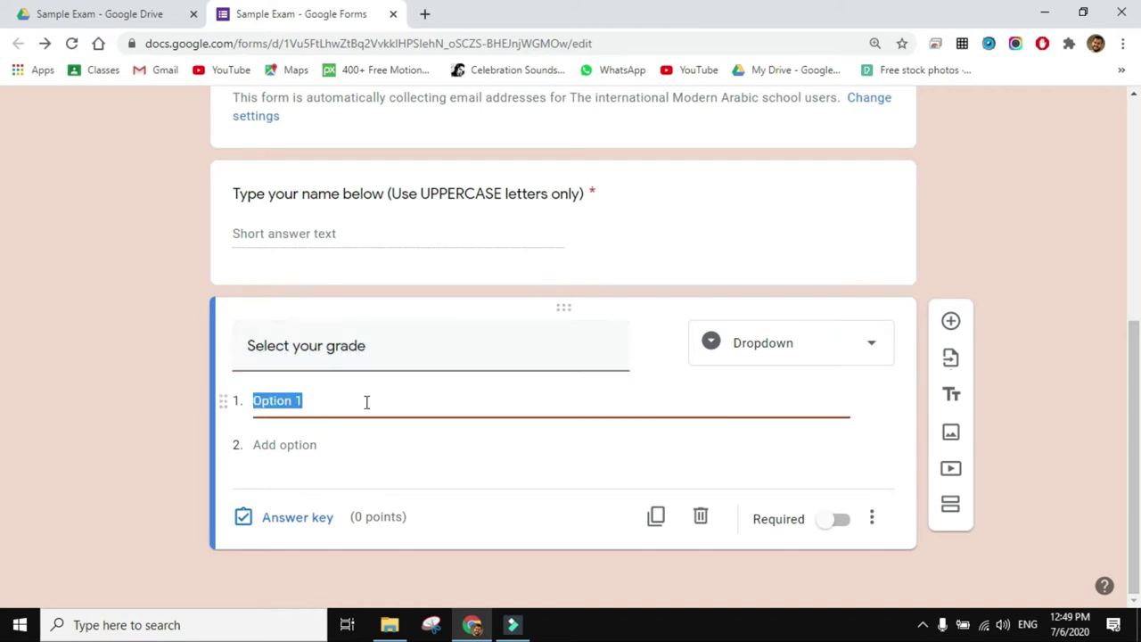
text(10A1)
key(Return)
text(10A2)
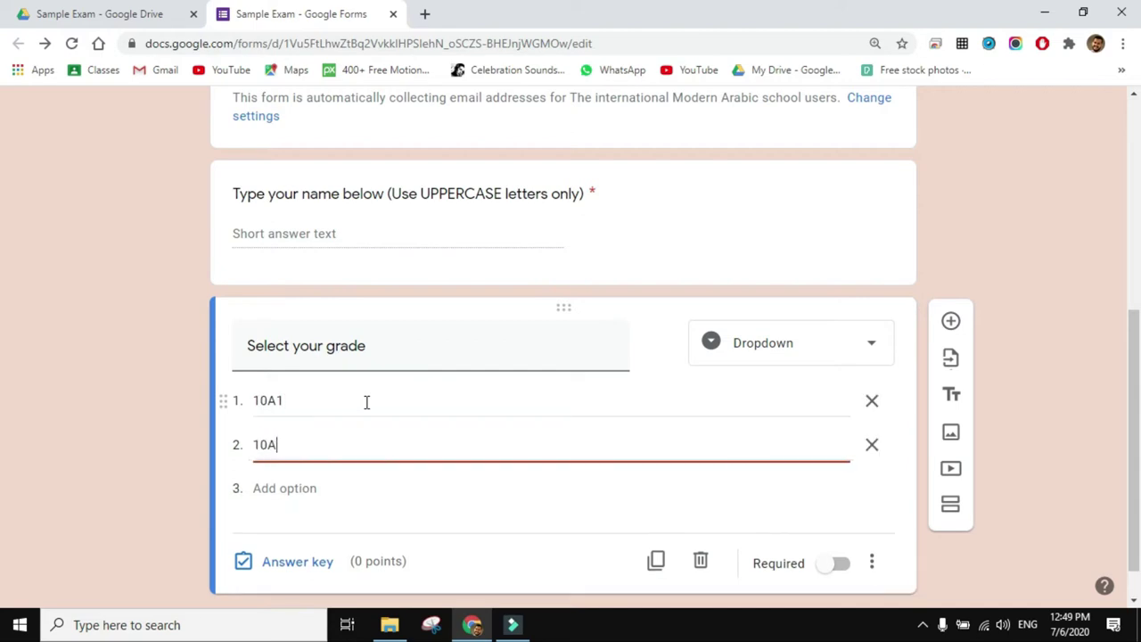
key(Return)
text(10A3)
key(Return)
text(10A4)
scroll(366, 402, down, 2)
click(836, 520)
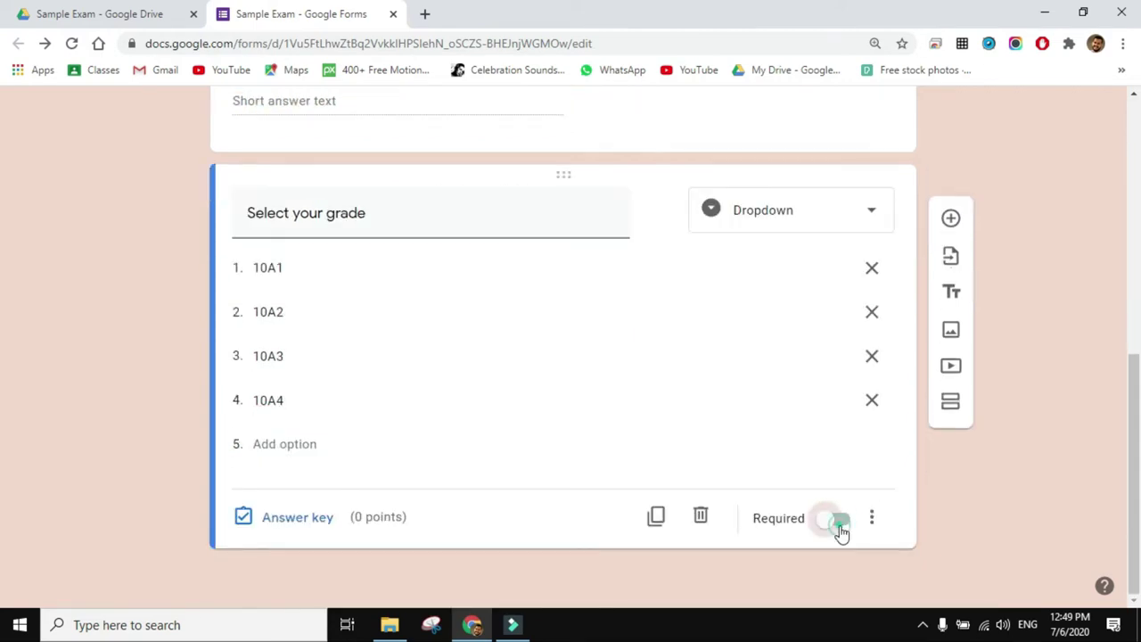
scroll(540, 262, up, 3)
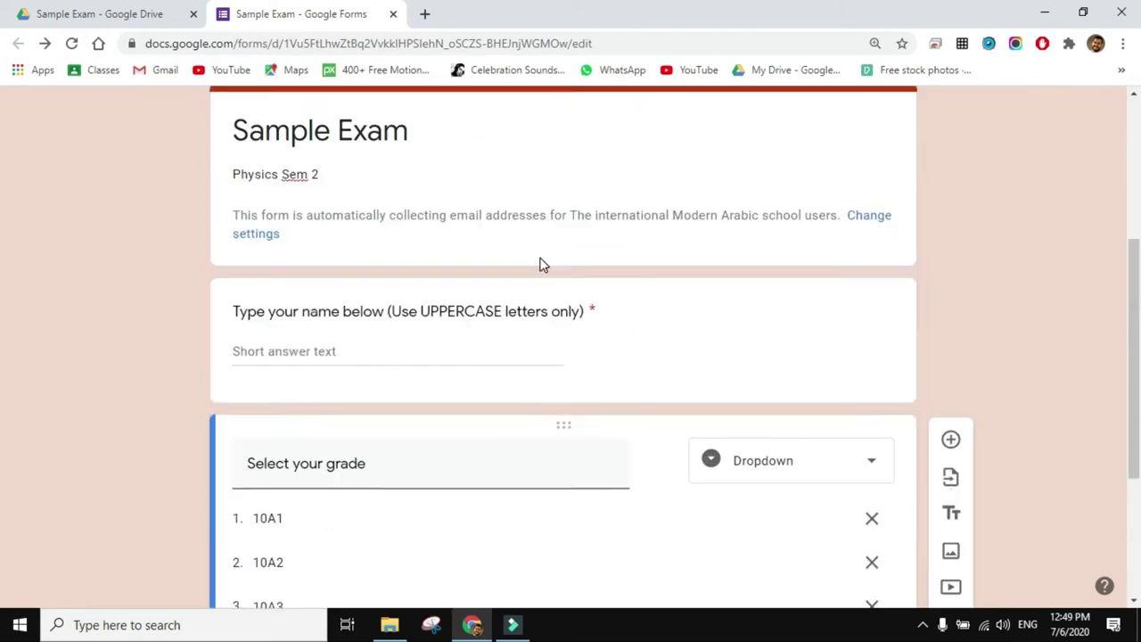
scroll(541, 259, down, 3)
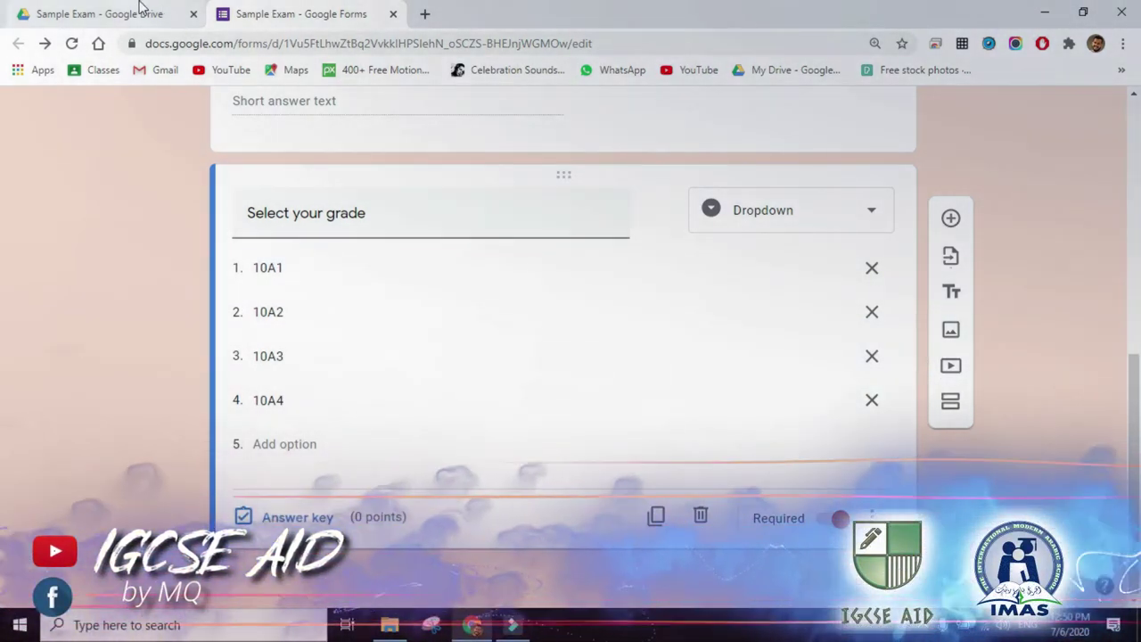
Switch to Google Drive and open the Sample Exam document from My Drive to view its instructions.
click(132, 14)
click(230, 152)
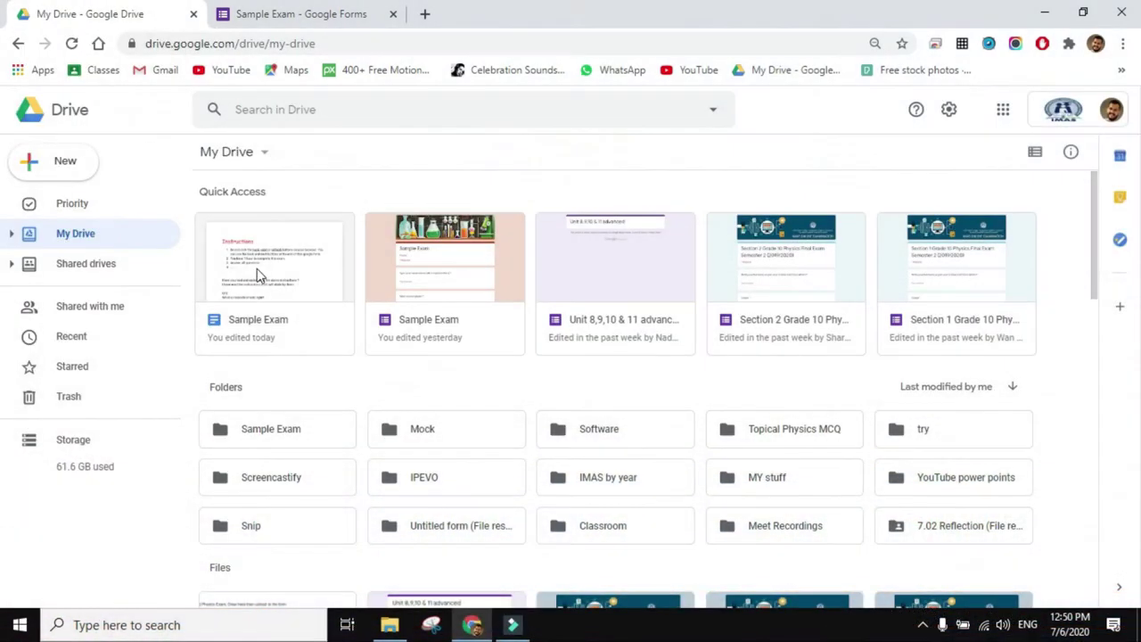
click(257, 275)
double_click(257, 275)
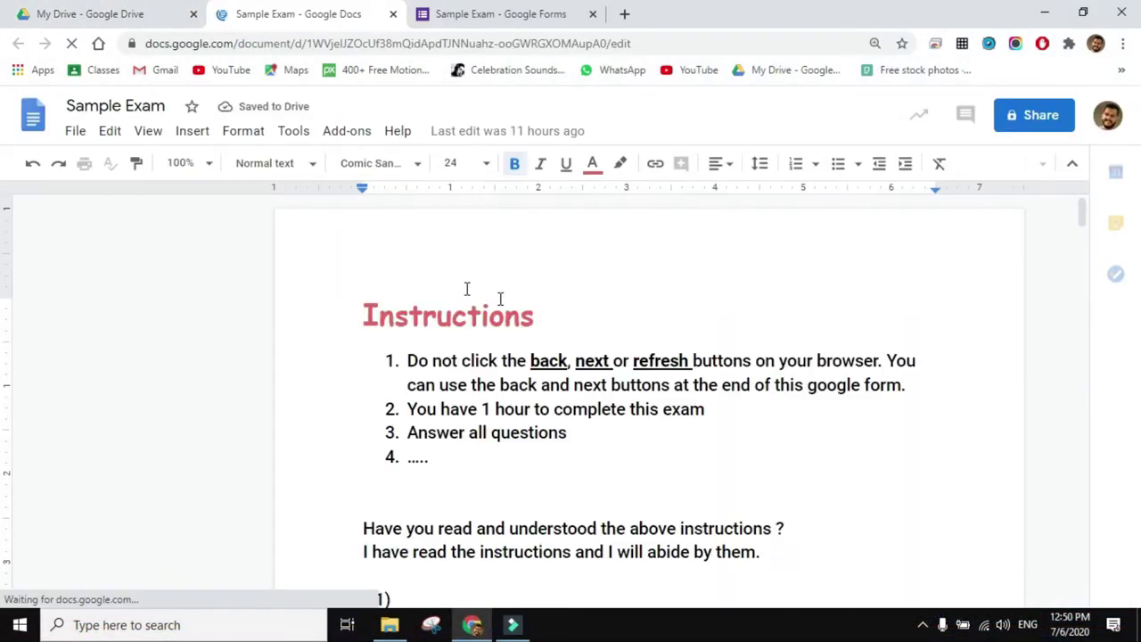
click(492, 491)
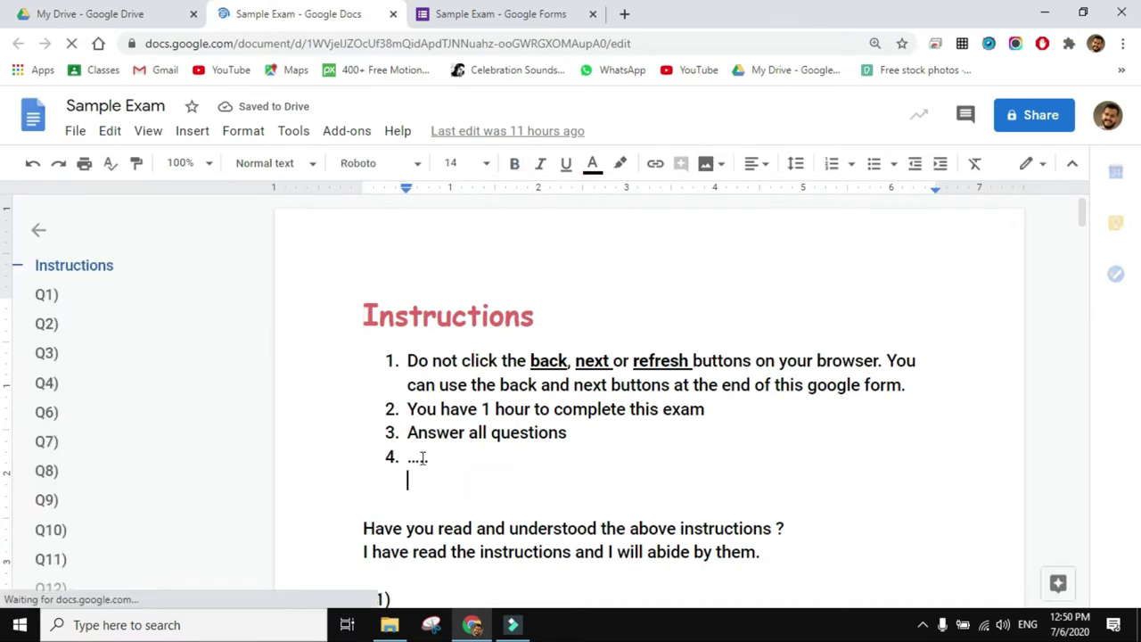
scroll(430, 469, down, 4)
scroll(431, 465, up, 4)
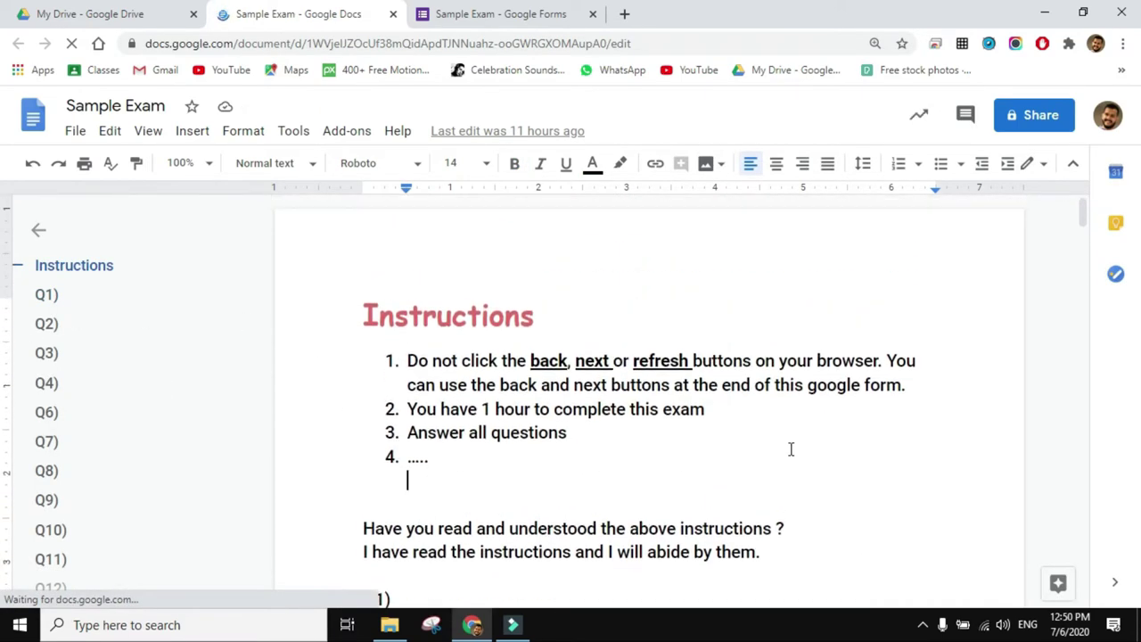
click(787, 549)
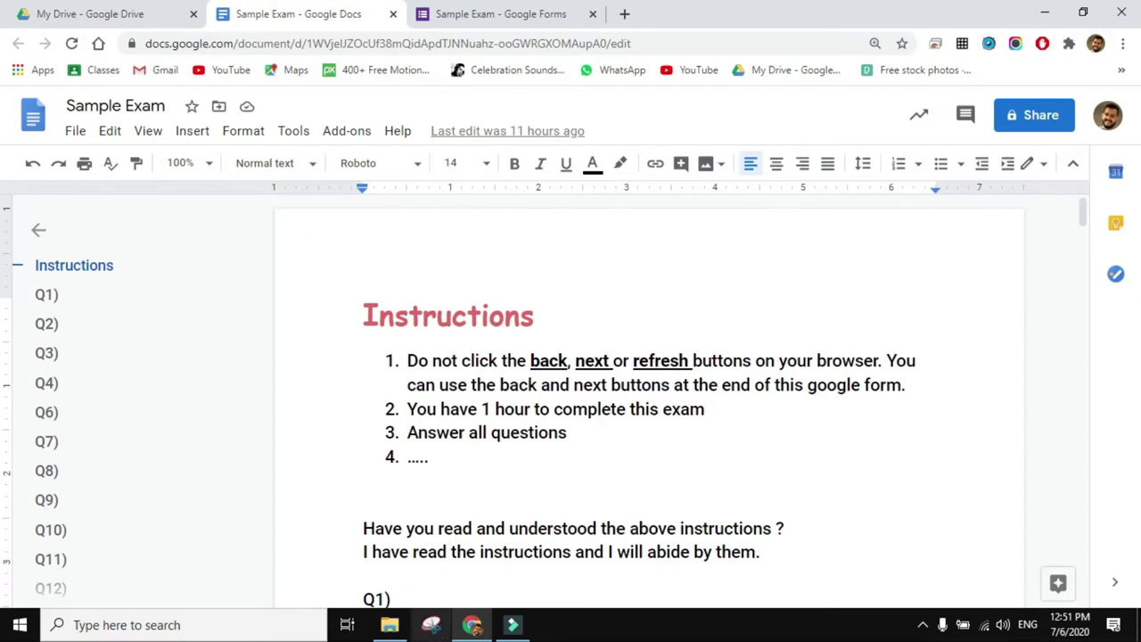
Capture the document's Instructions block with Snipping Tool, save it as a PNG named Instructions in Pictures, and close the tool.
click(434, 631)
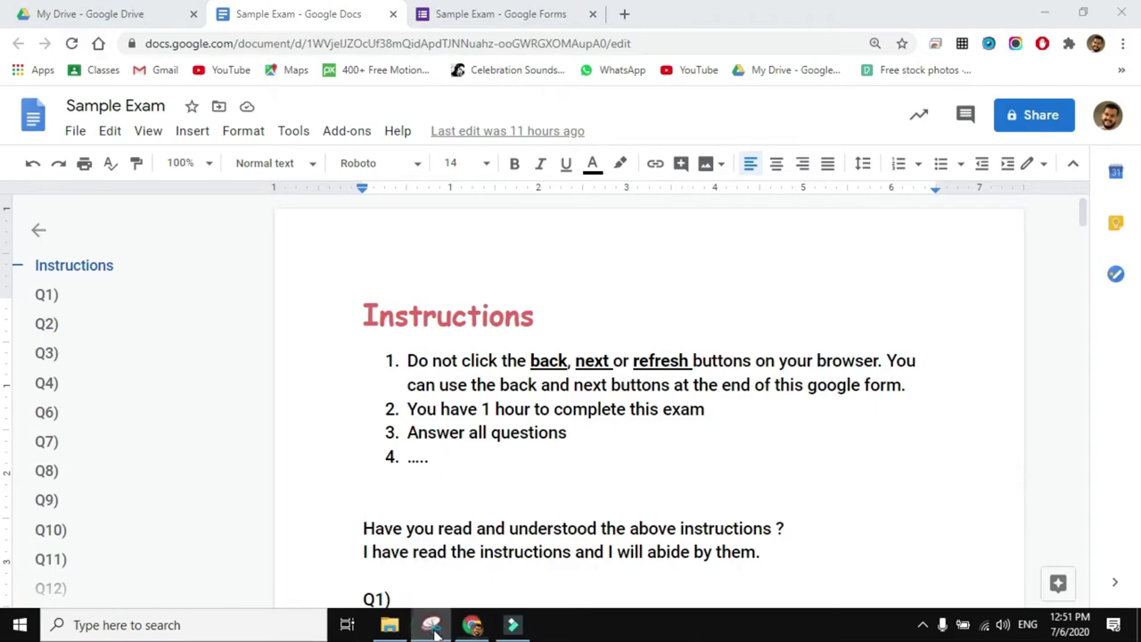
click(588, 188)
drag(332, 270, 959, 475)
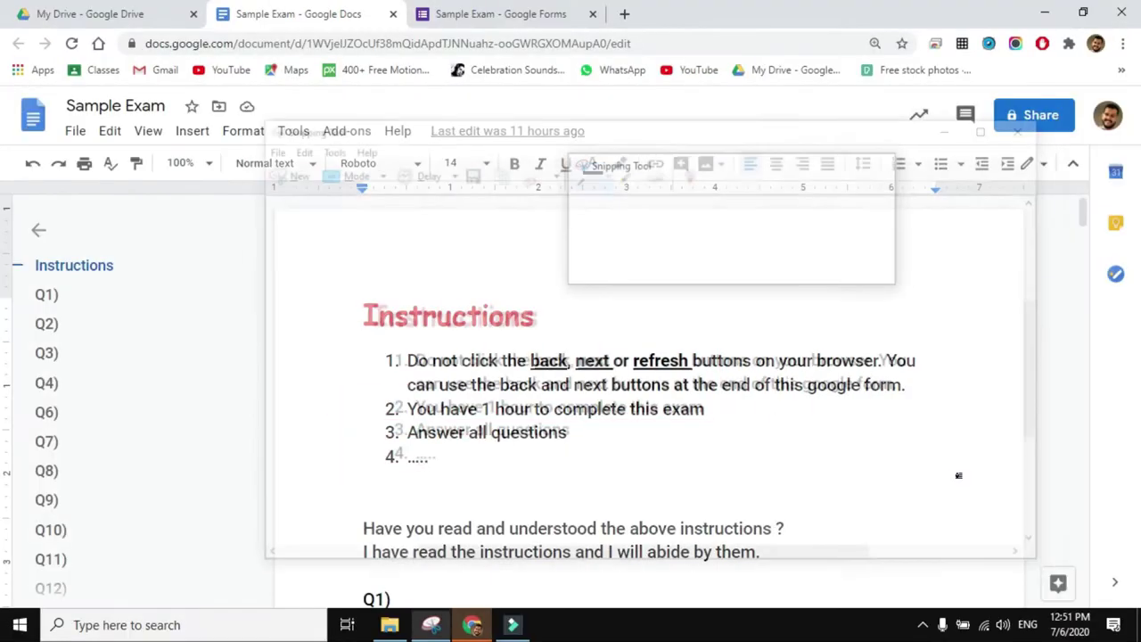
right_click(854, 405)
click(849, 396)
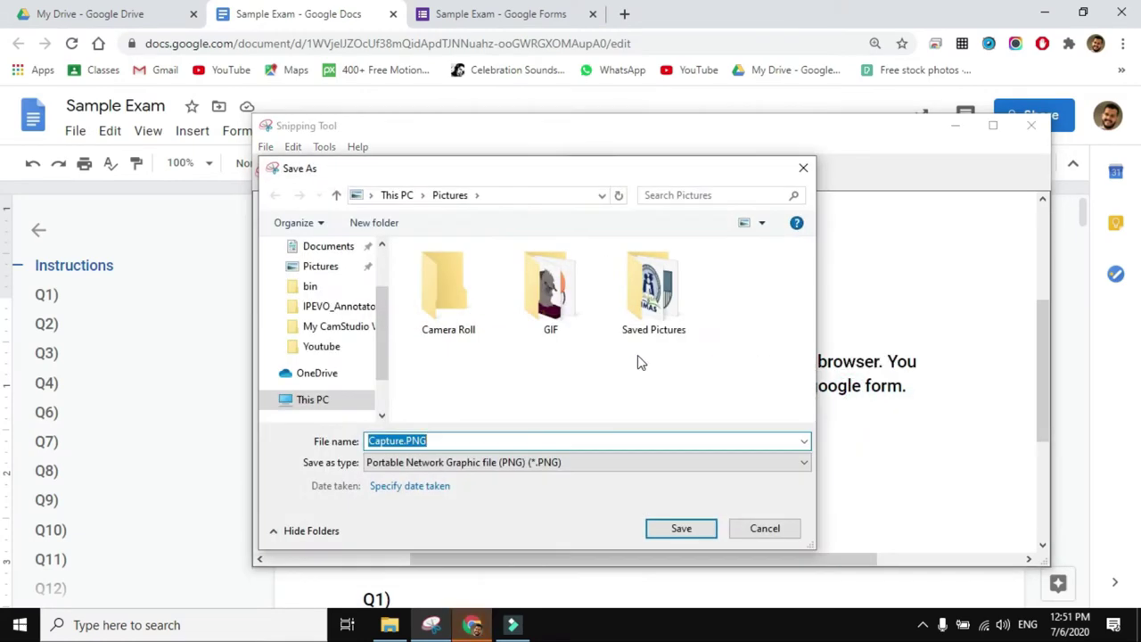
text(Instructions)
click(681, 527)
click(1031, 124)
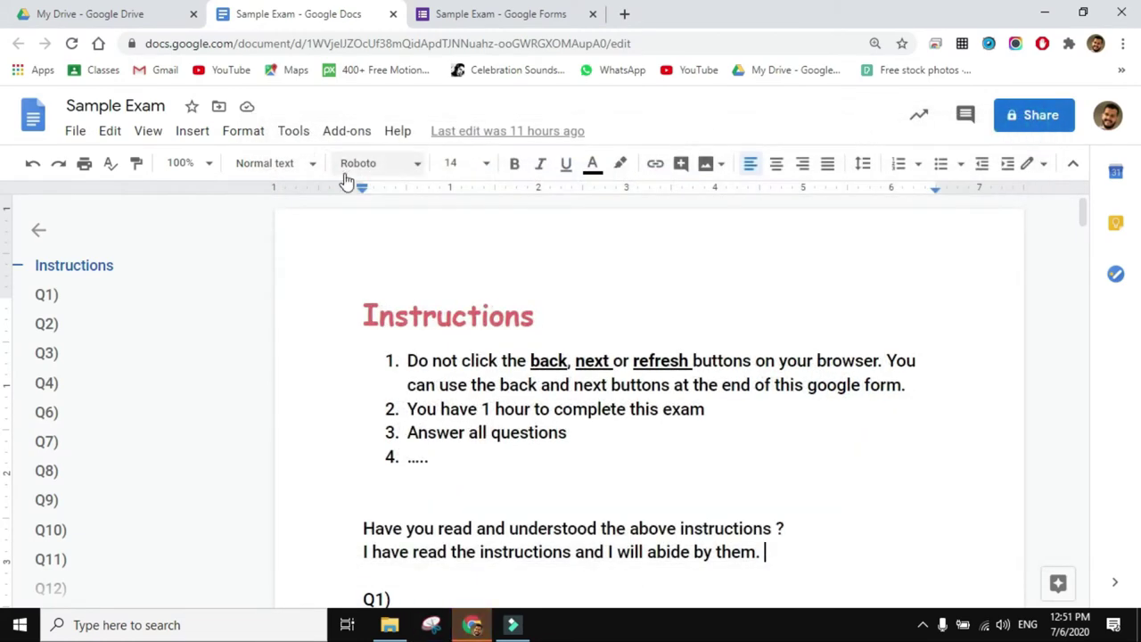
Return to the Google Forms exam and upload Instructions.PNG as an image below the grade question.
click(473, 15)
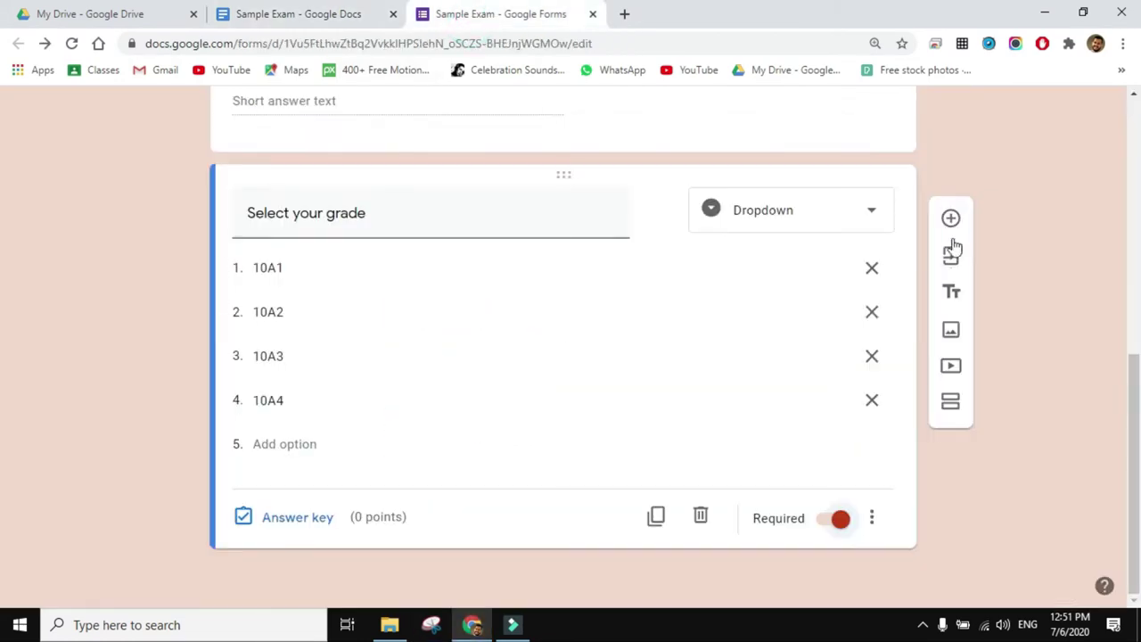
click(951, 330)
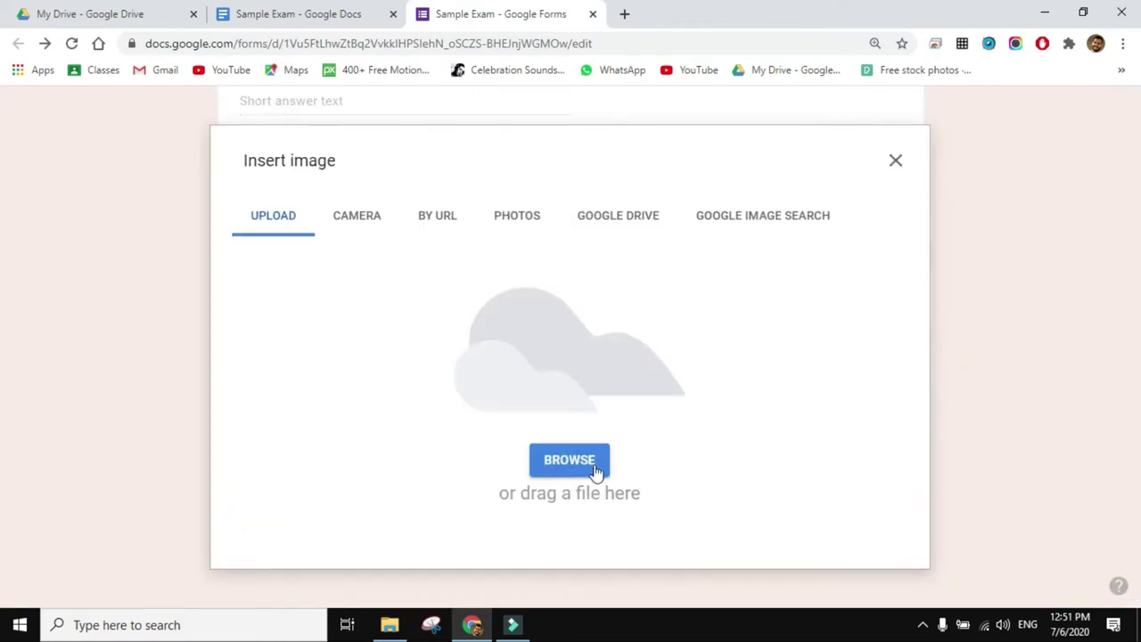
click(596, 471)
click(492, 152)
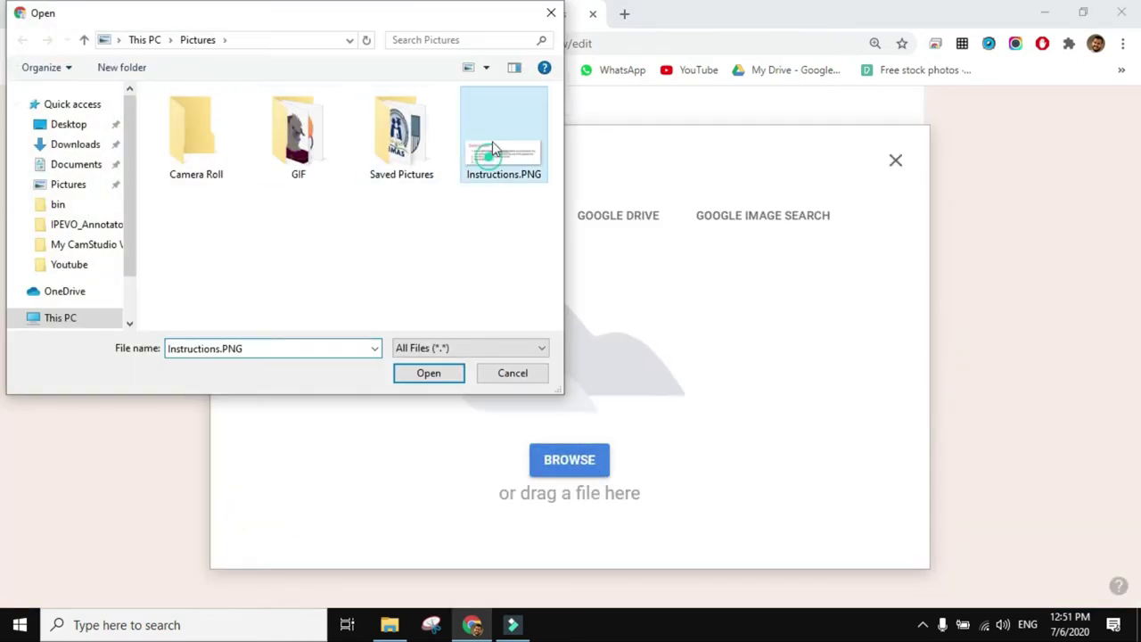
click(436, 376)
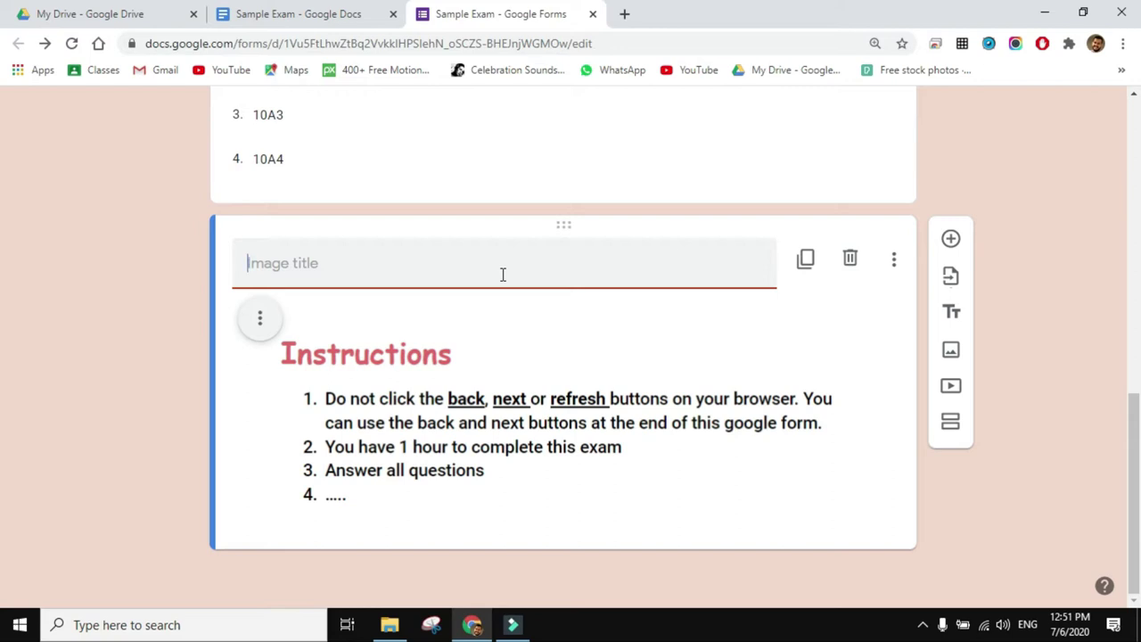
Title the instructions image "Read the following instructions carefully".
text(Read the fo)
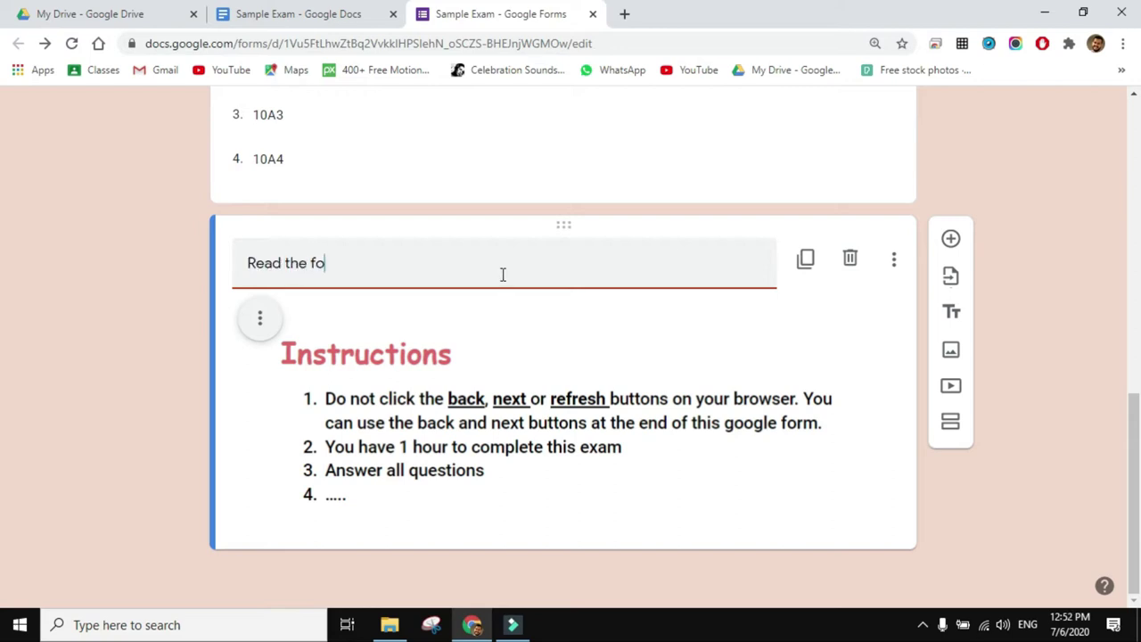
text(llowing instructions carefully)
click(410, 370)
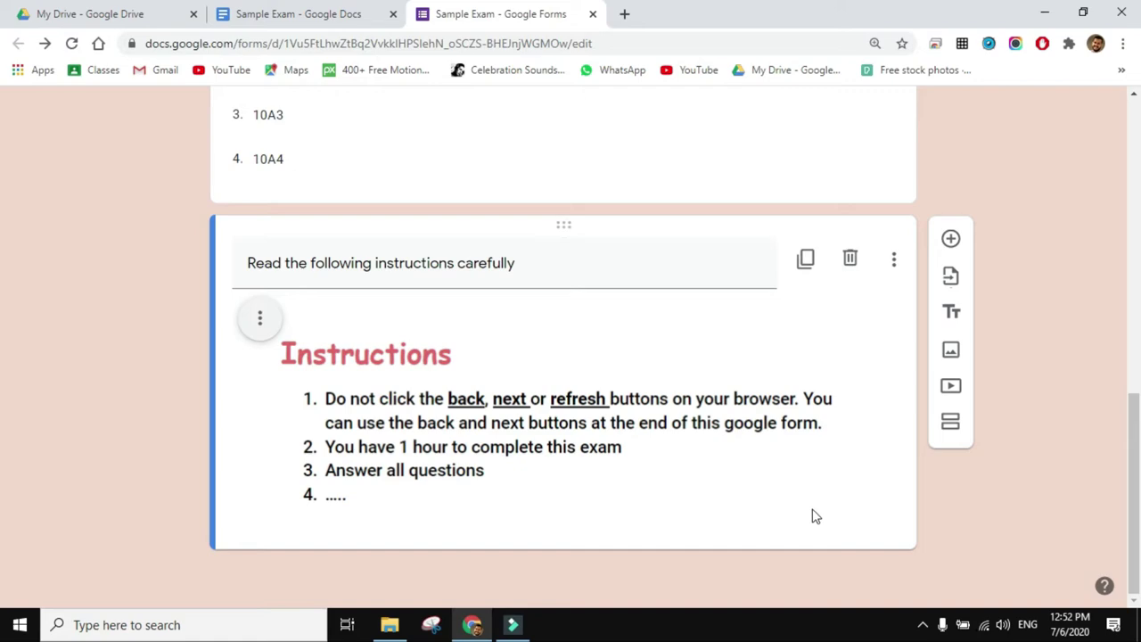
Add a question below the image and paste "Have you read and understood the above instructions ?" from the Sample Exam document as its title.
click(961, 241)
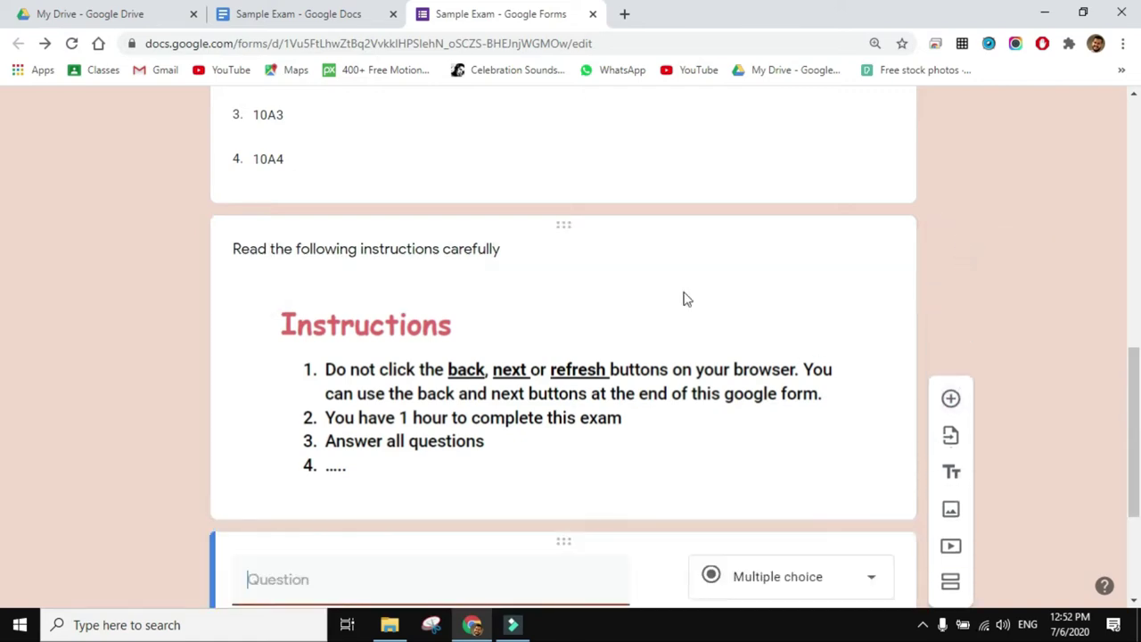
key(ctrl+shift+Tab)
scroll(695, 433, down, 2)
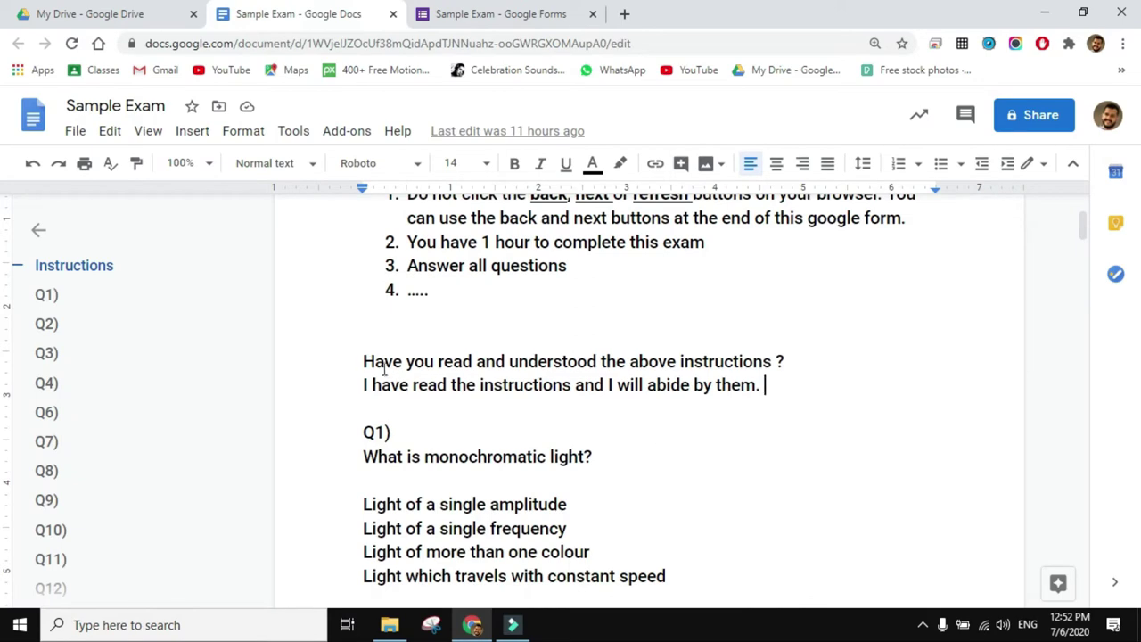
drag(363, 362, 792, 372)
key(ctrl+c)
click(481, 15)
click(372, 417)
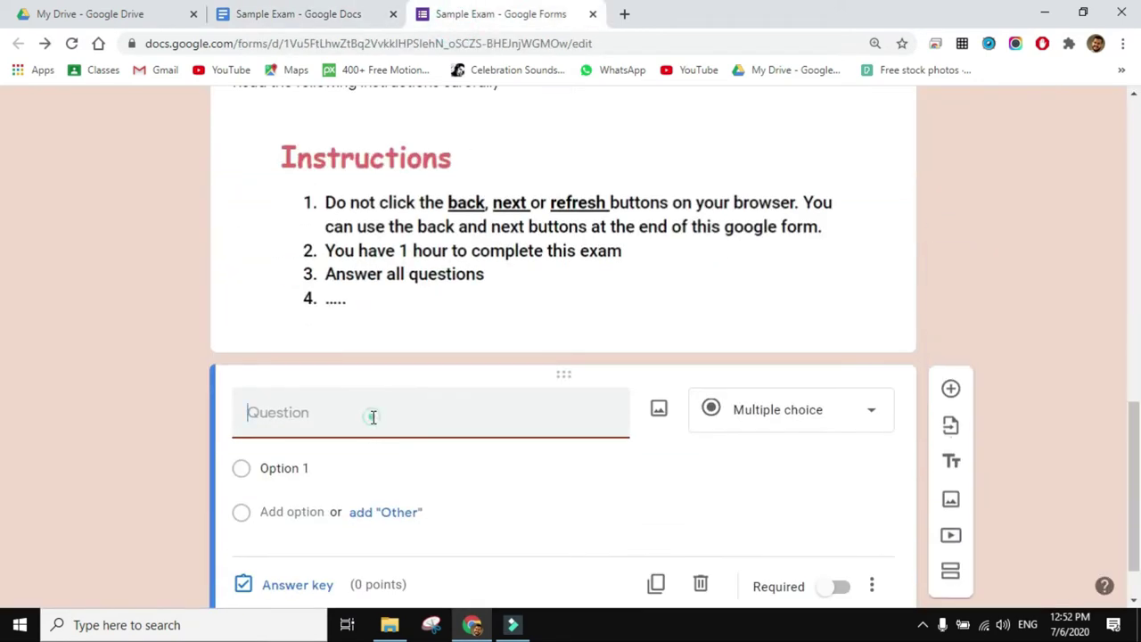
key(ctrl+v)
Paste "I have read the instructions and I will abide by them." from the Sample Exam document as the first option and make the question required.
key(ctrl+shift+Tab)
drag(363, 385, 762, 387)
key(ctrl+c)
click(500, 14)
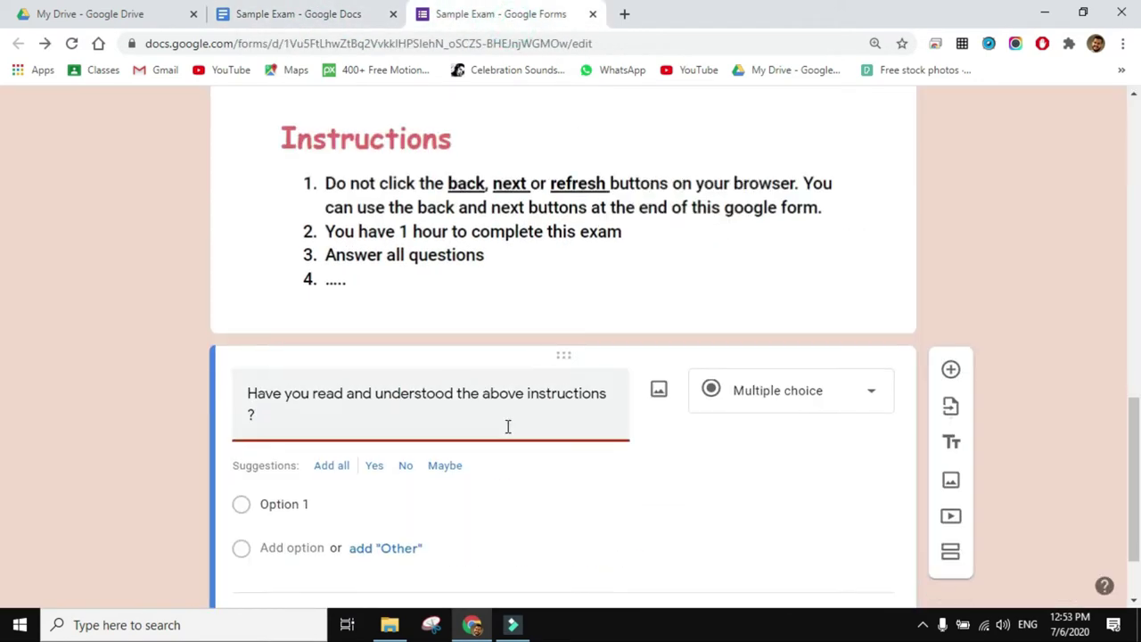
click(286, 504)
key(ctrl+v)
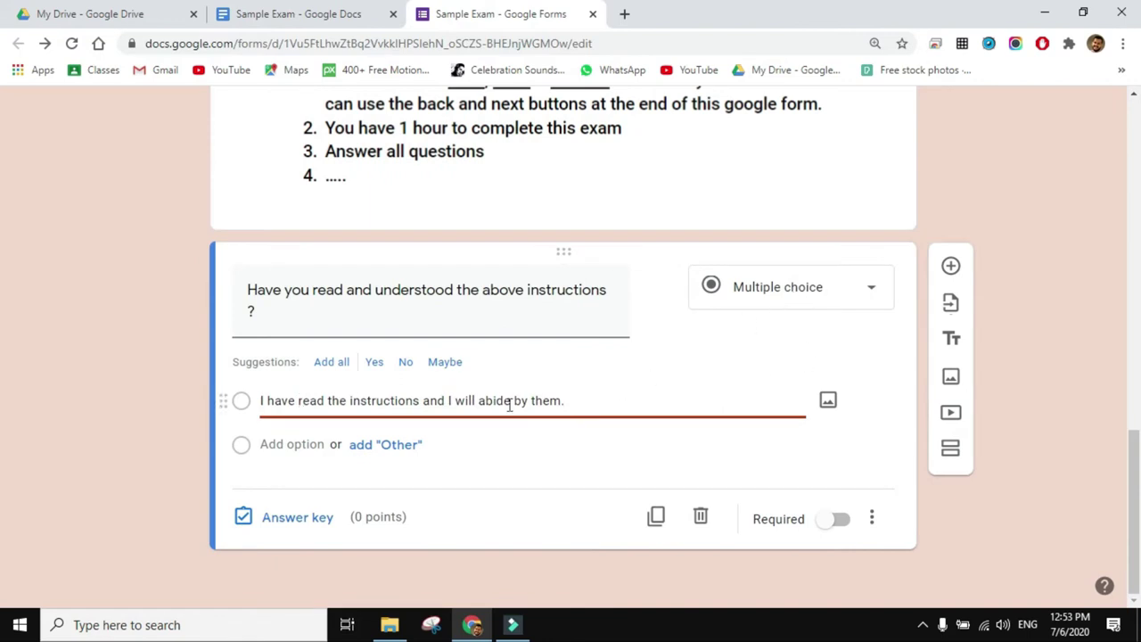
click(842, 525)
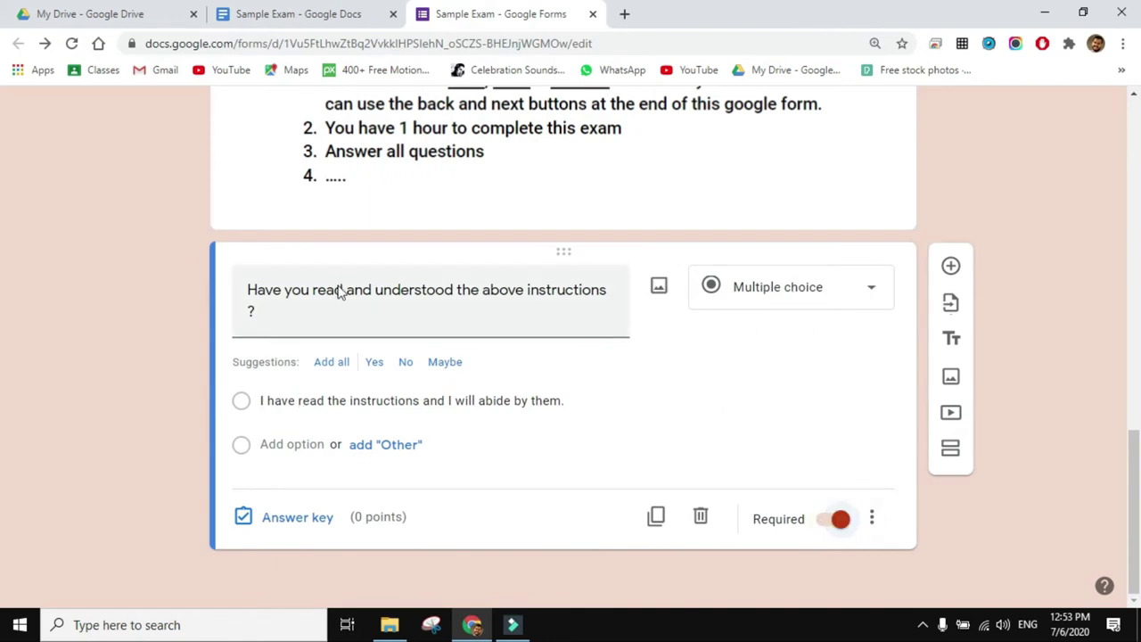
Add a new section below the instructions question and title it MCQ.
scroll(544, 281, up, 10)
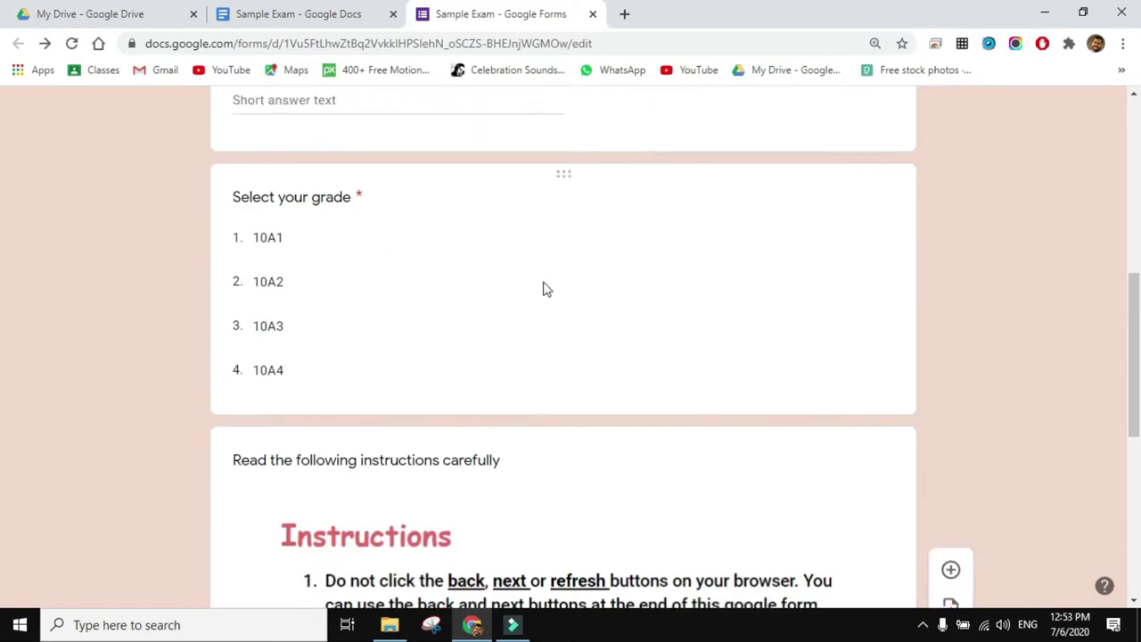
scroll(544, 285, down, 3)
scroll(546, 290, up, 1)
scroll(547, 289, down, 8)
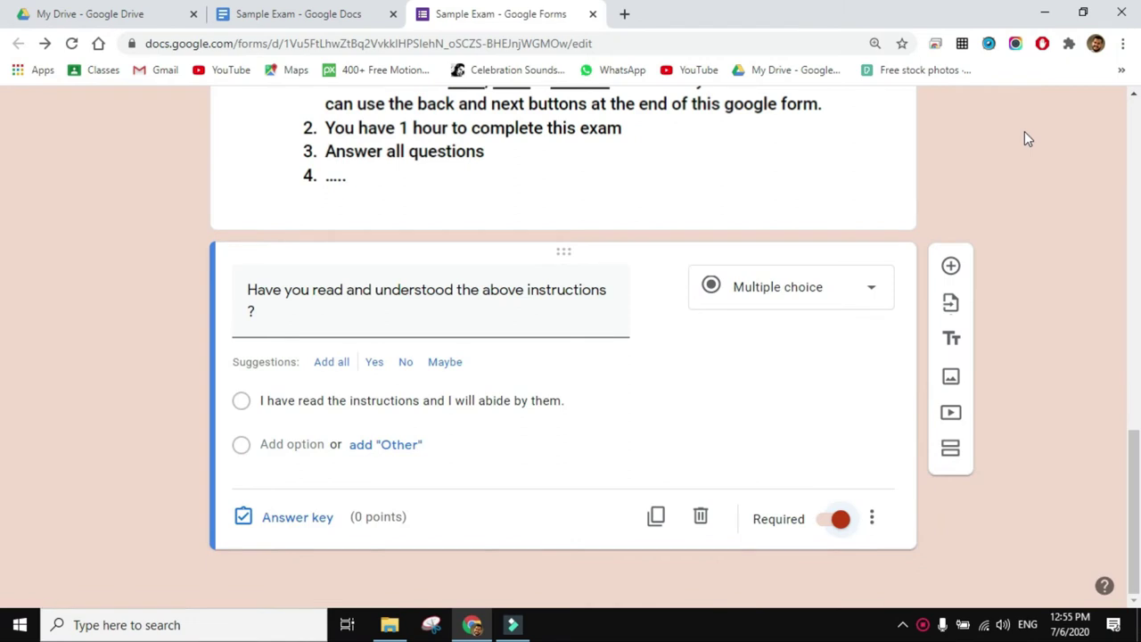
click(951, 448)
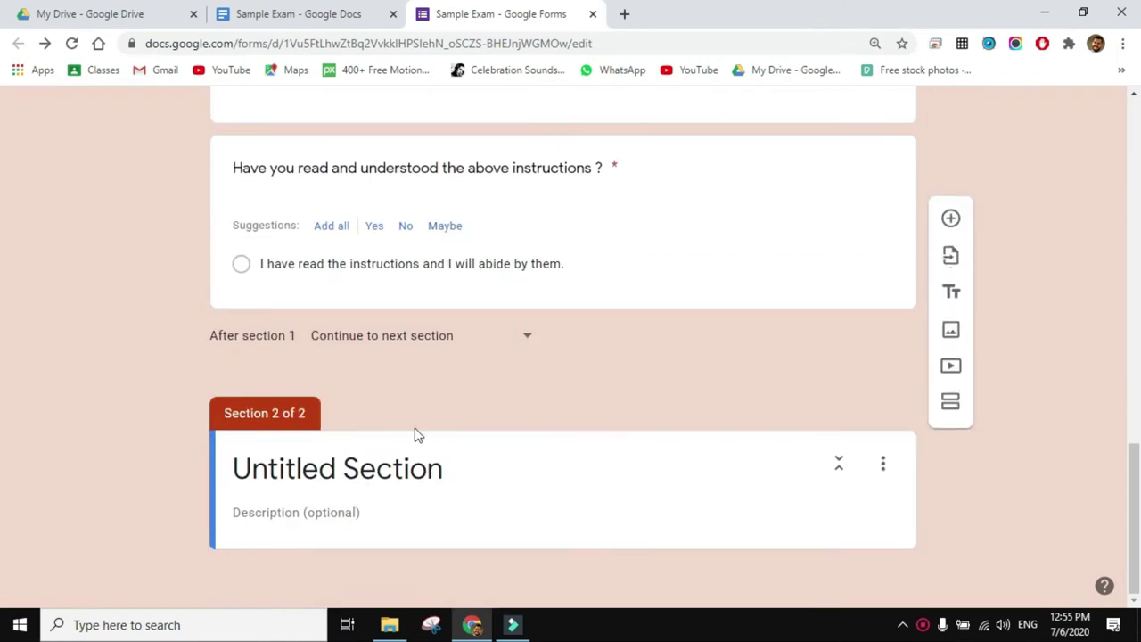
click(344, 12)
scroll(563, 321, down, 2)
click(499, 13)
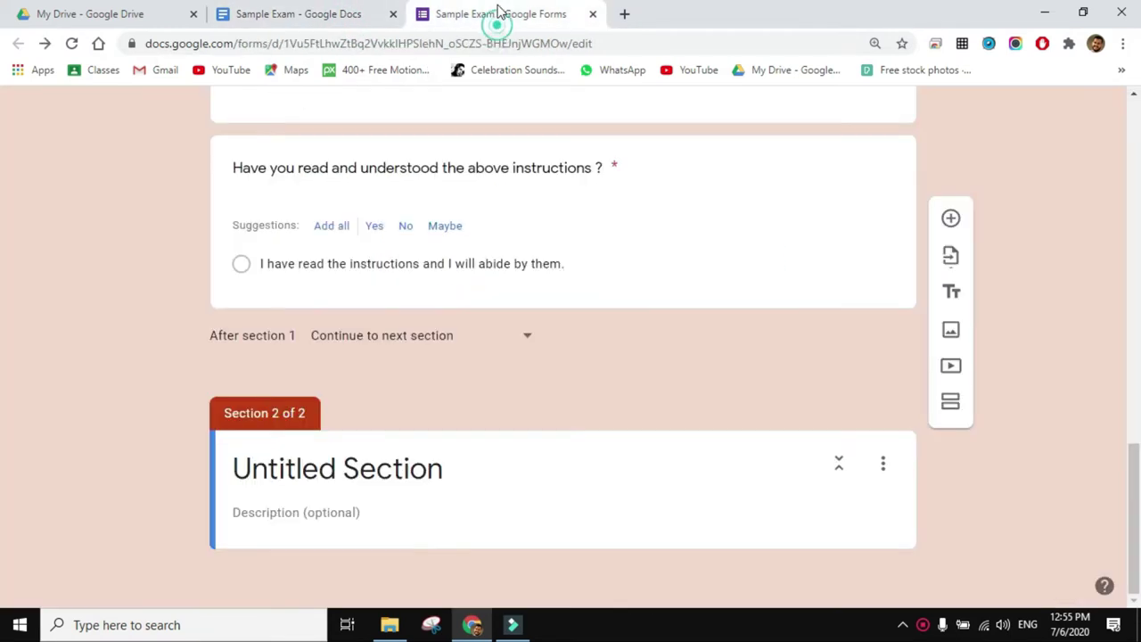
triple_click(322, 471)
text(MCQ)
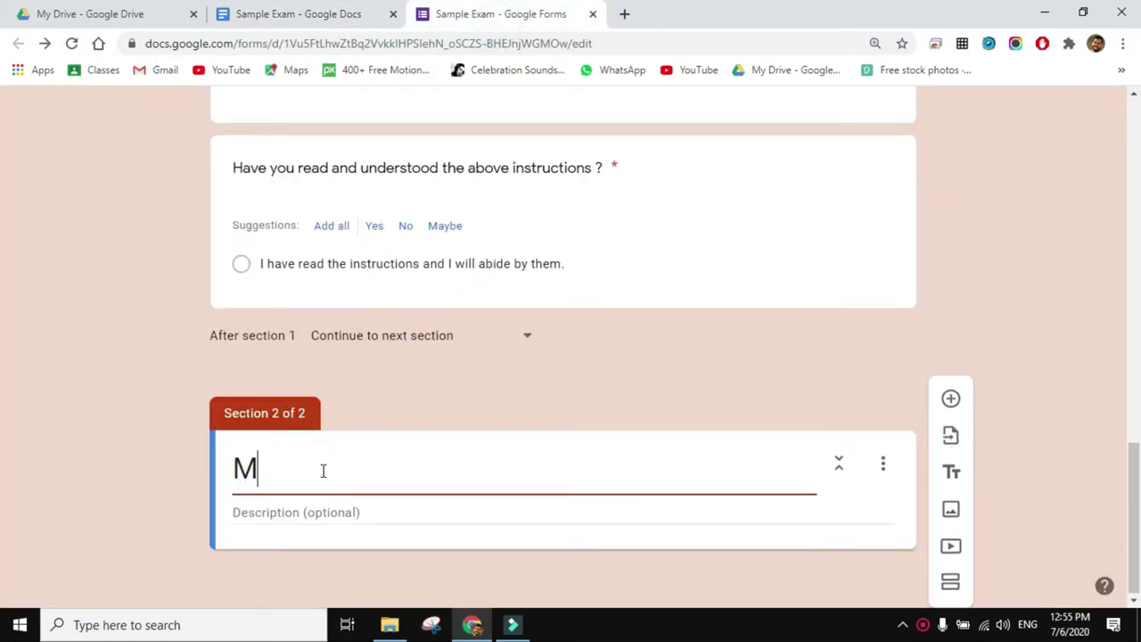
click(320, 510)
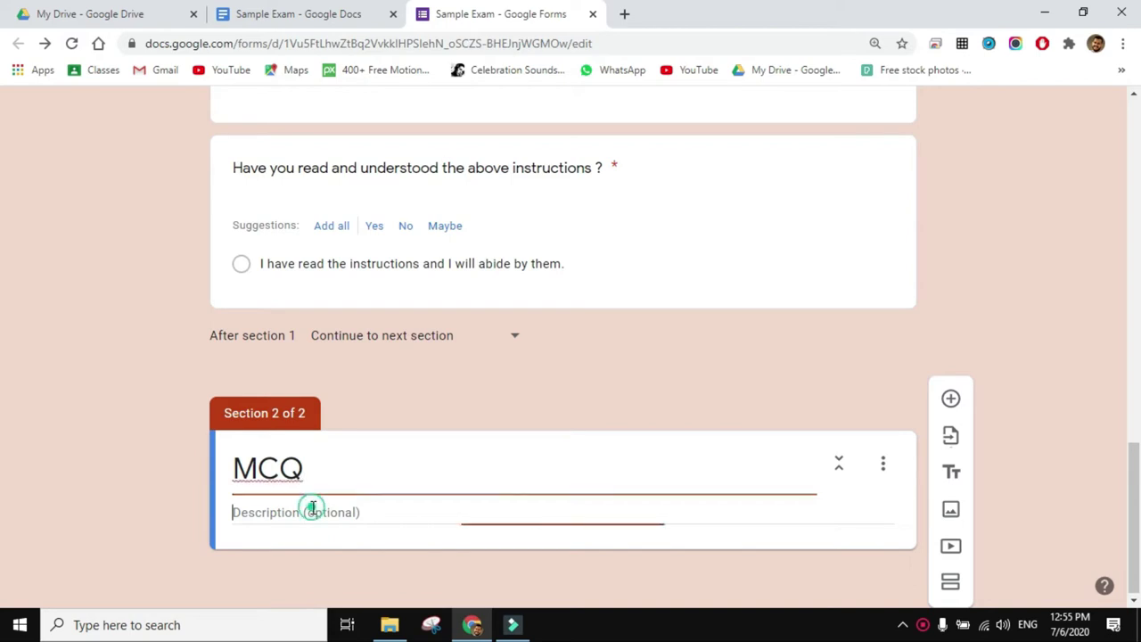
Add a question to the MCQ section and paste "What is monochromatic light?" from the Sample Exam document as its title.
click(950, 400)
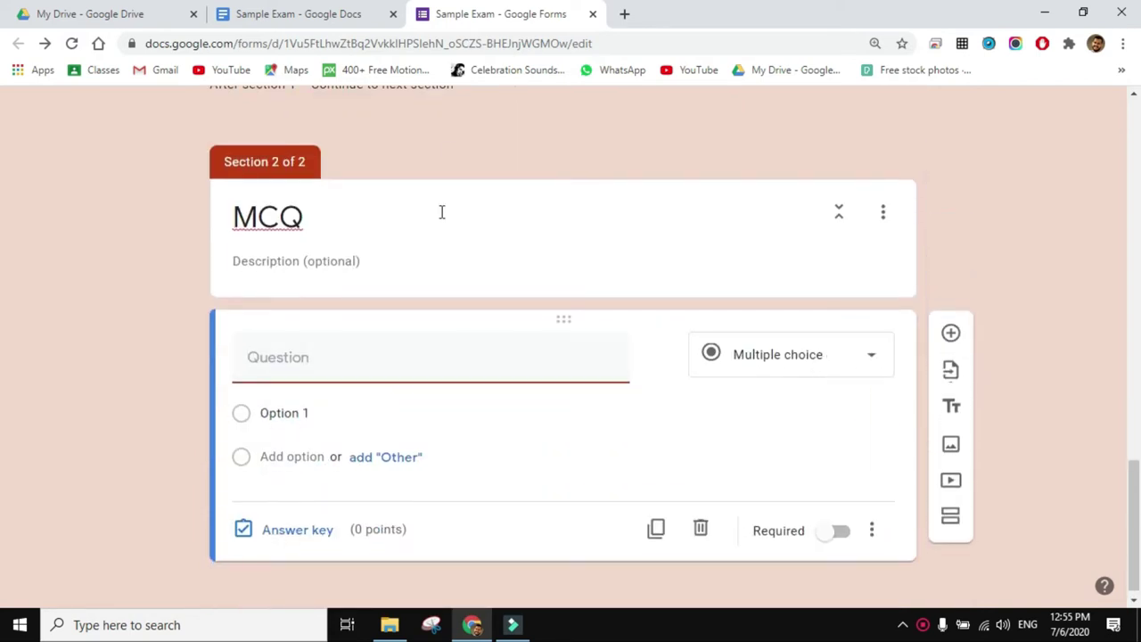
click(375, 15)
triple_click(477, 290)
key(ctrl+c)
click(486, 14)
click(369, 361)
key(ctrl+v)
Copy the four Q1 answer choices from the Sample Exam document and paste them as the monochromatic light question's options.
click(355, 7)
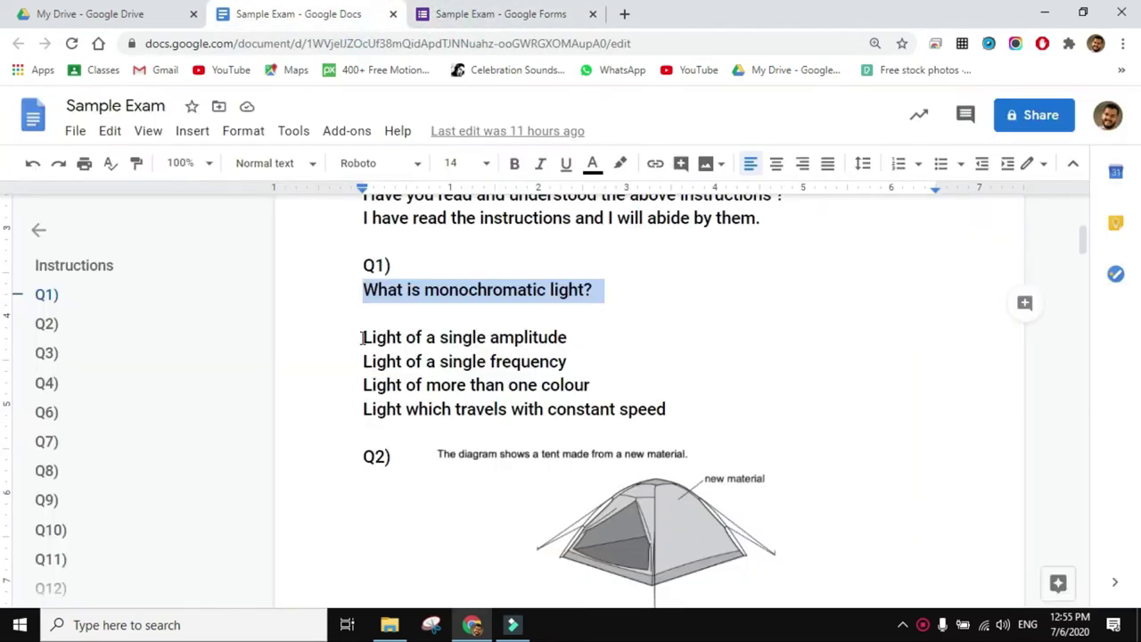
drag(362, 337, 682, 414)
key(ctrl+c)
click(570, 14)
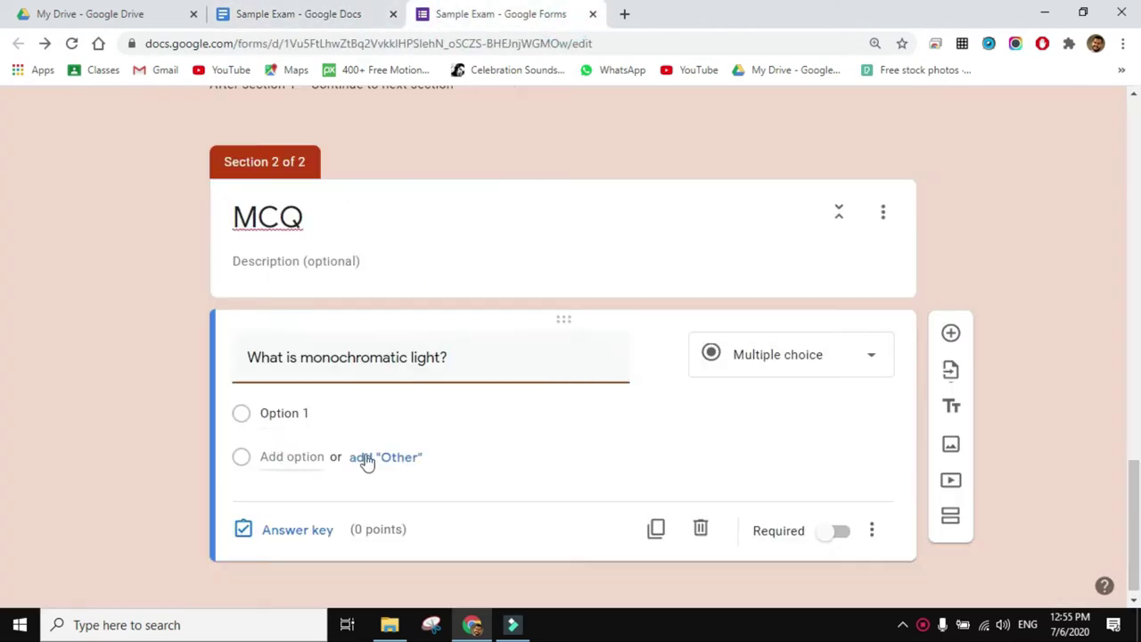
click(329, 413)
key(ctrl+v)
scroll(515, 374, down, 2)
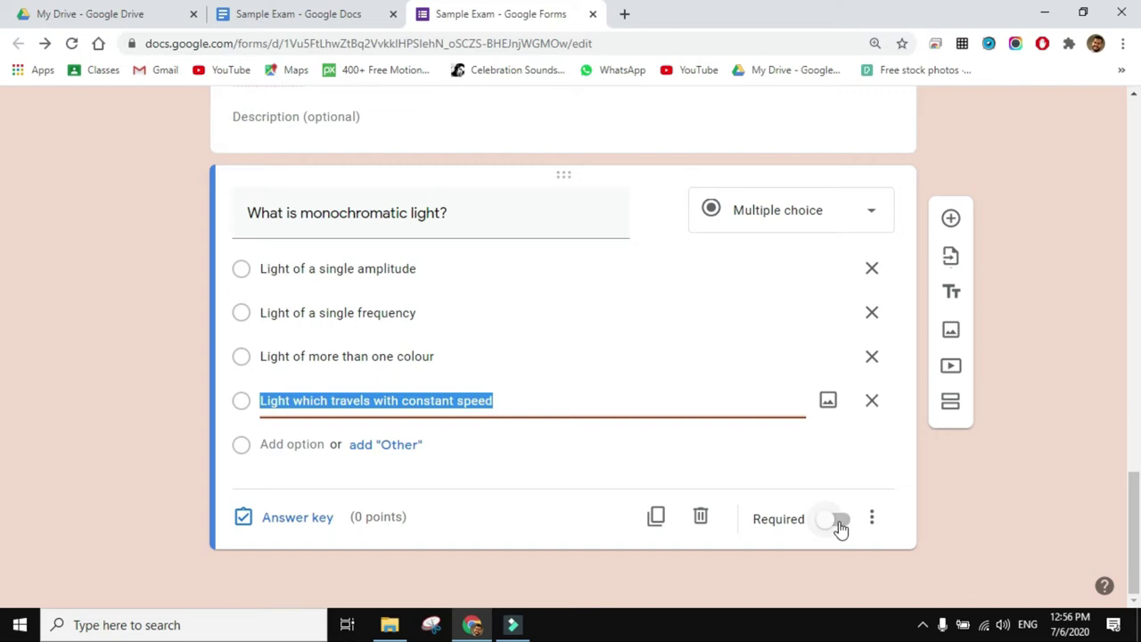
In the question's answer key, set 1 point and mark "Light of a single frequency" as the correct answer.
click(318, 517)
click(841, 296)
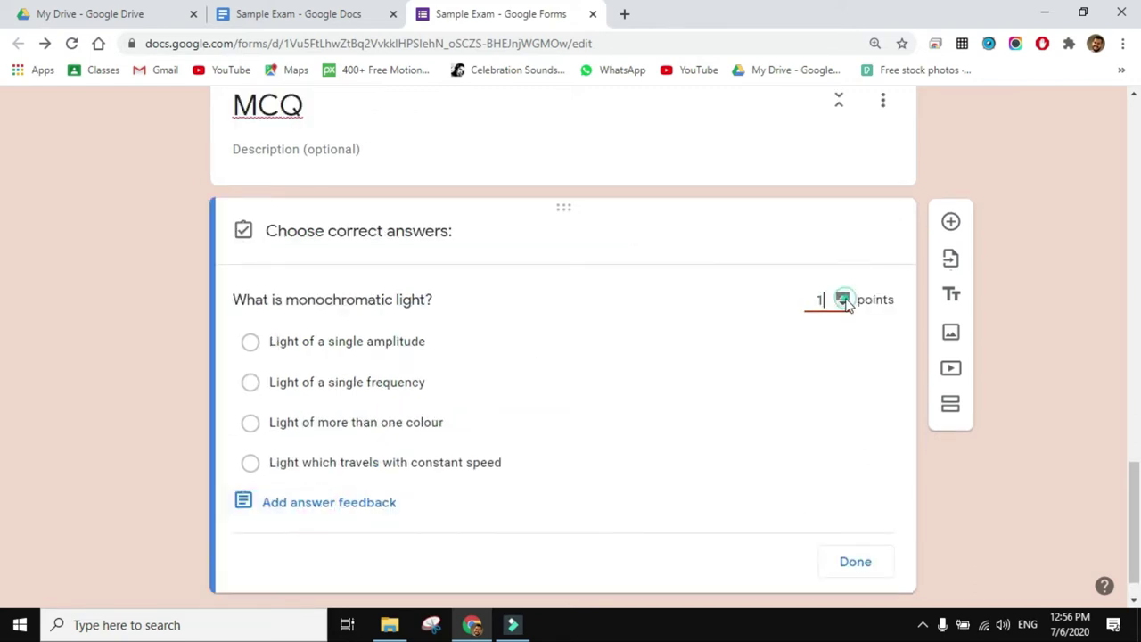
click(250, 382)
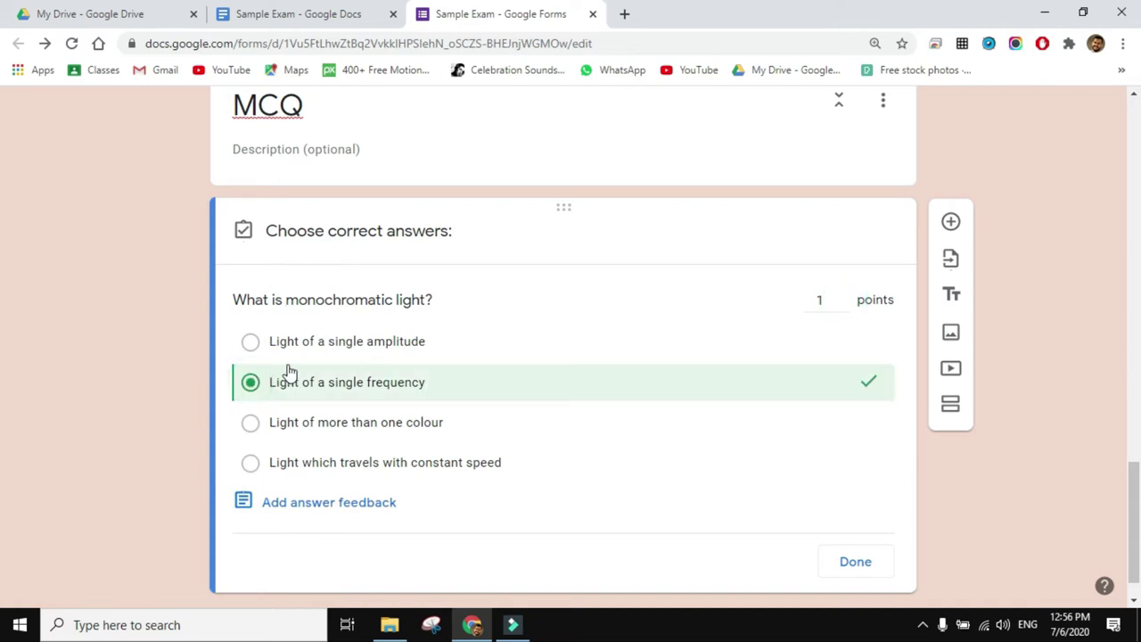
Add answer feedback "Excellent" for correct answers and "Wavelength or frequency" for incorrect answers, save it and finish the answer key.
click(329, 503)
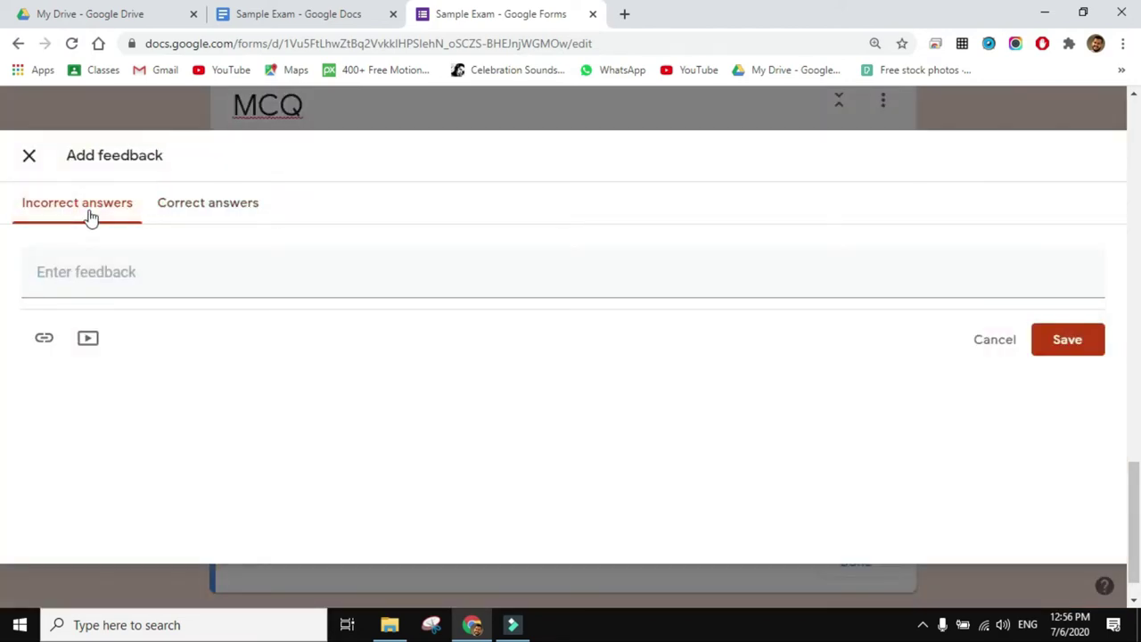
click(185, 211)
click(155, 280)
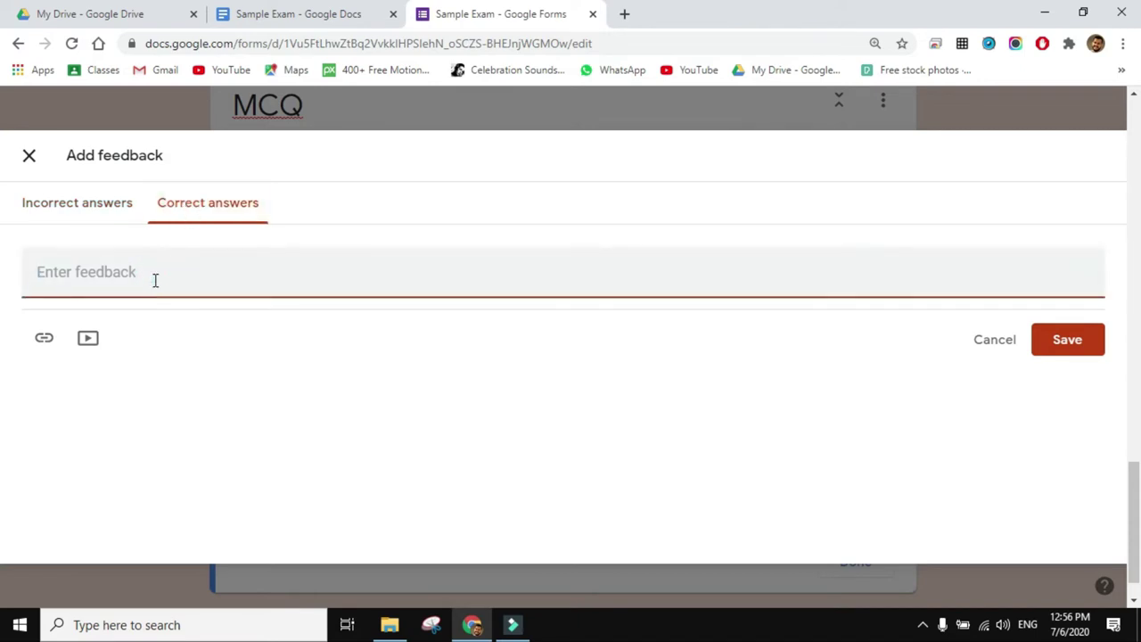
text(Excellent)
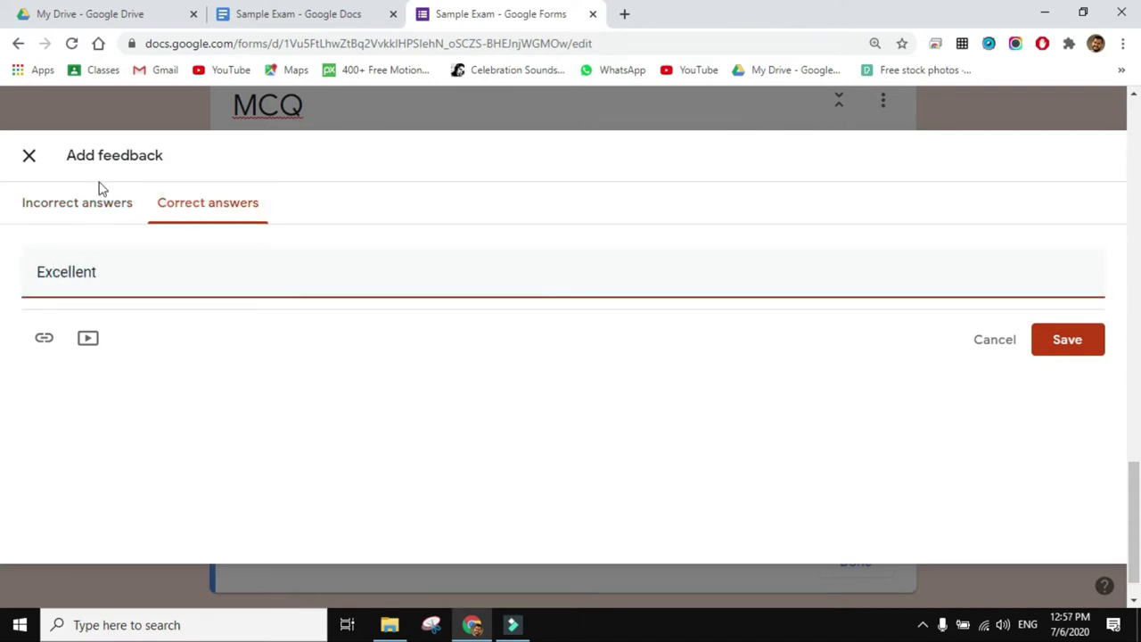
click(54, 207)
click(123, 267)
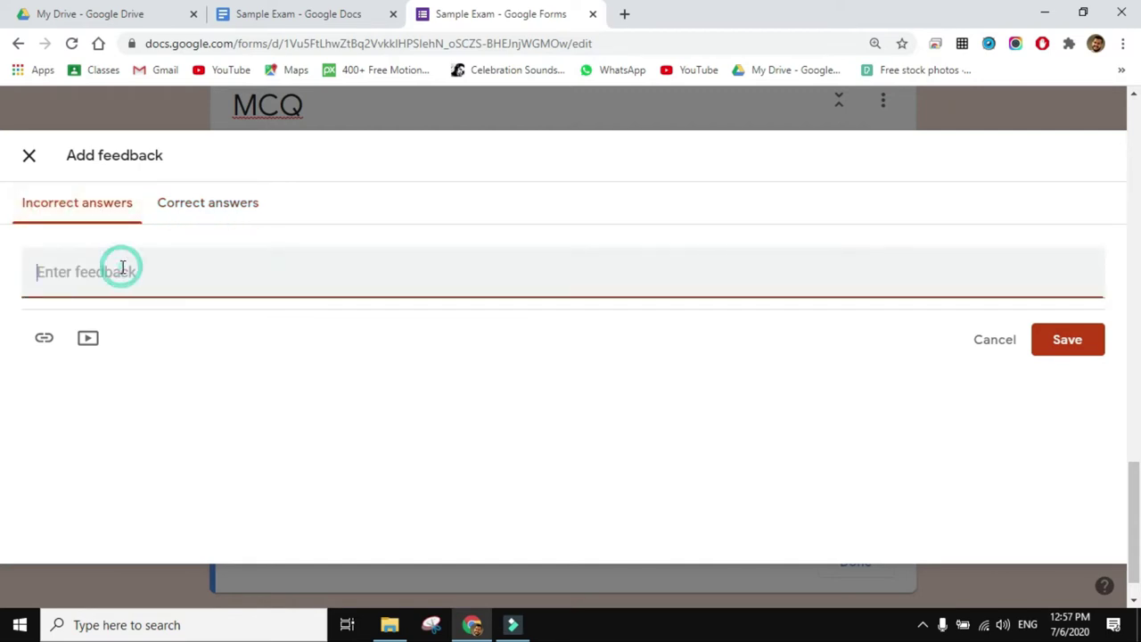
text(Wavelength or frequency)
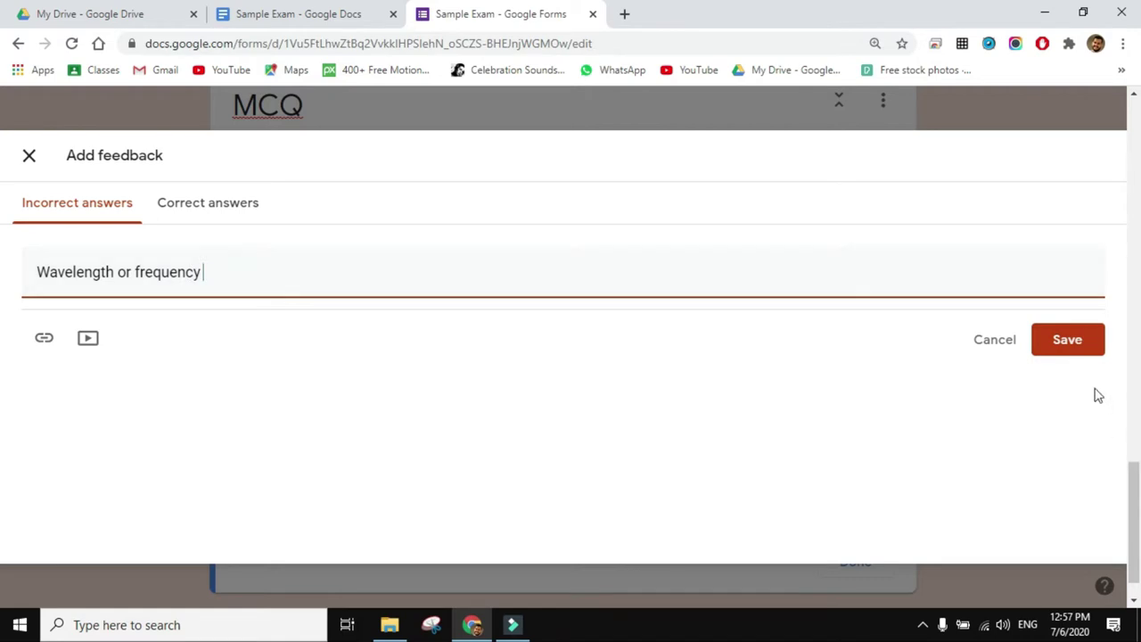
click(1070, 346)
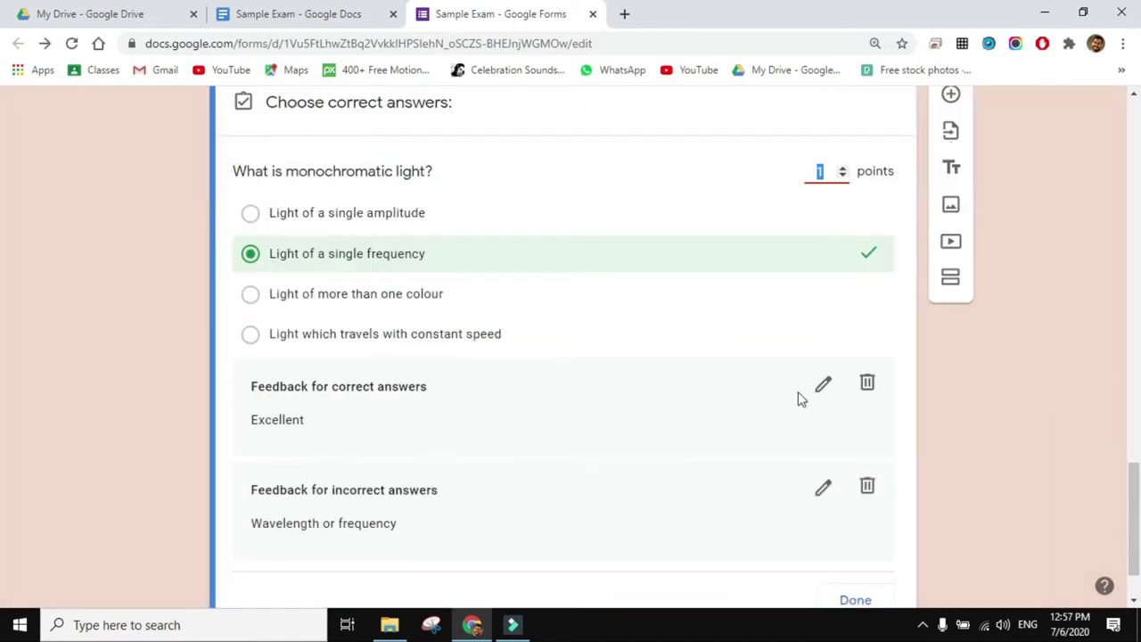
scroll(758, 374, down, 1)
click(856, 566)
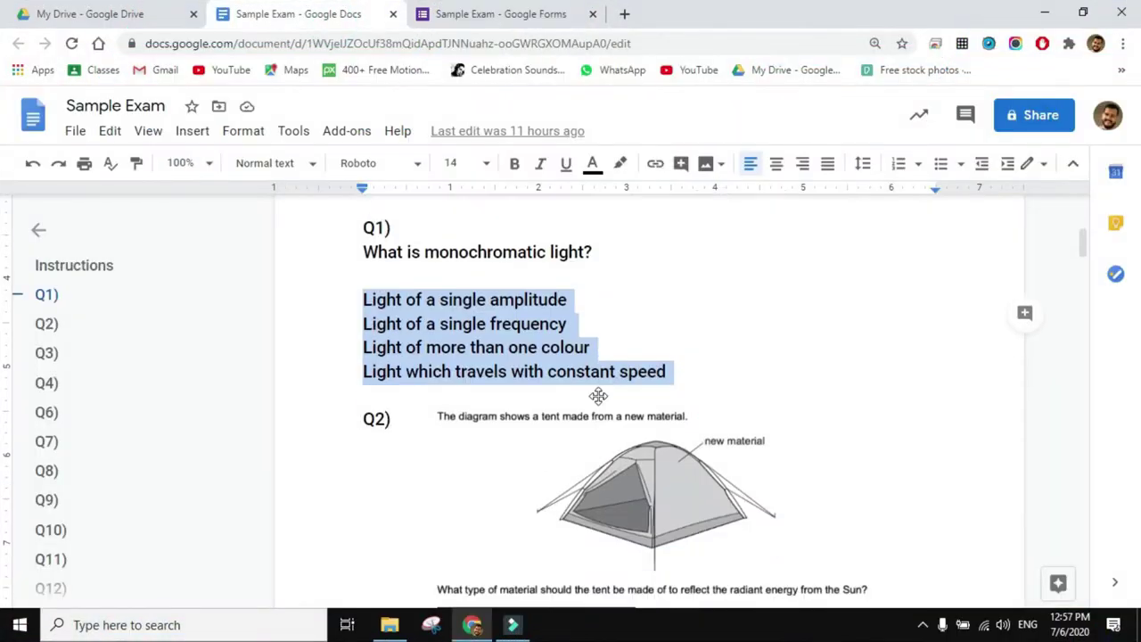
Capture the document's Q2 tent diagram, question and table with Snipping Tool, save it as a PNG named q2 in Pictures, and close the tool.
scroll(598, 395, down, 2)
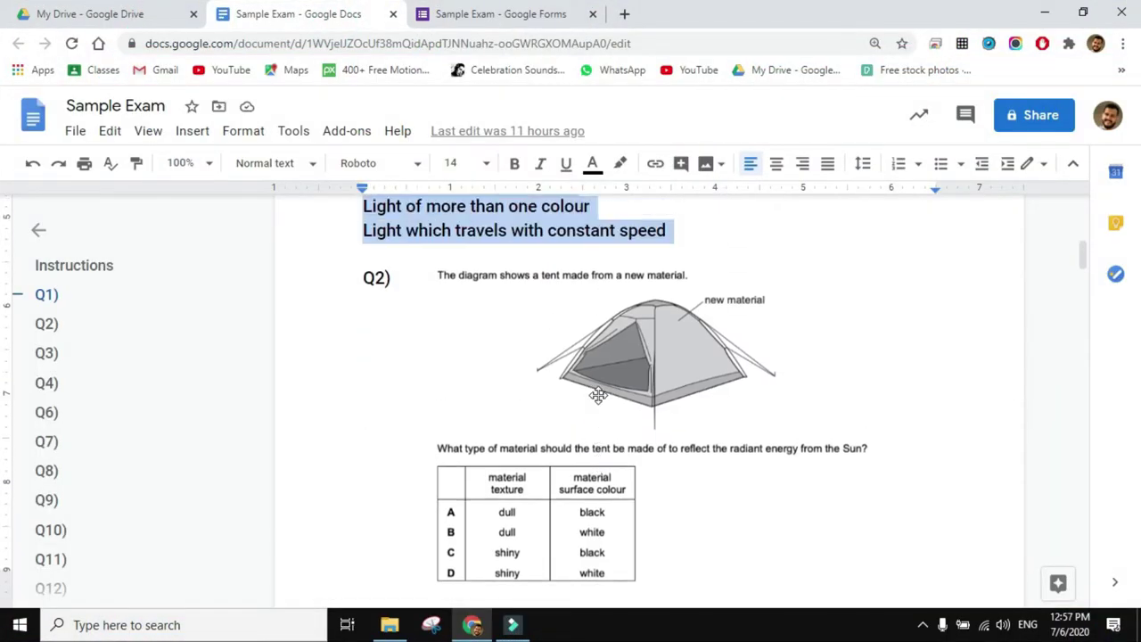
scroll(597, 395, down, 1)
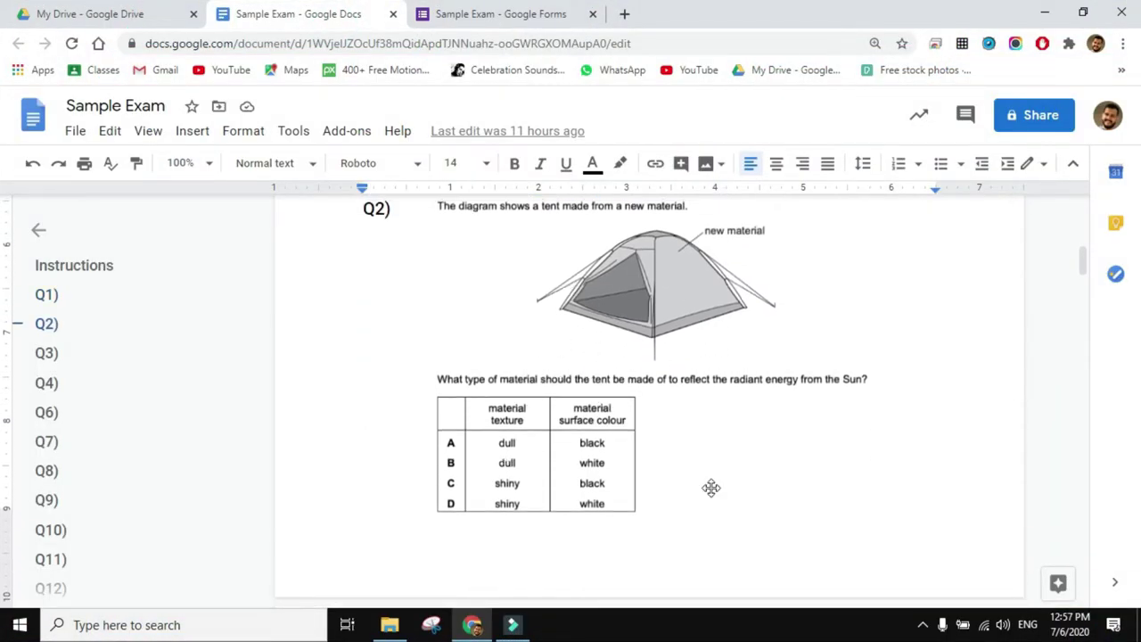
scroll(710, 487, up, 1)
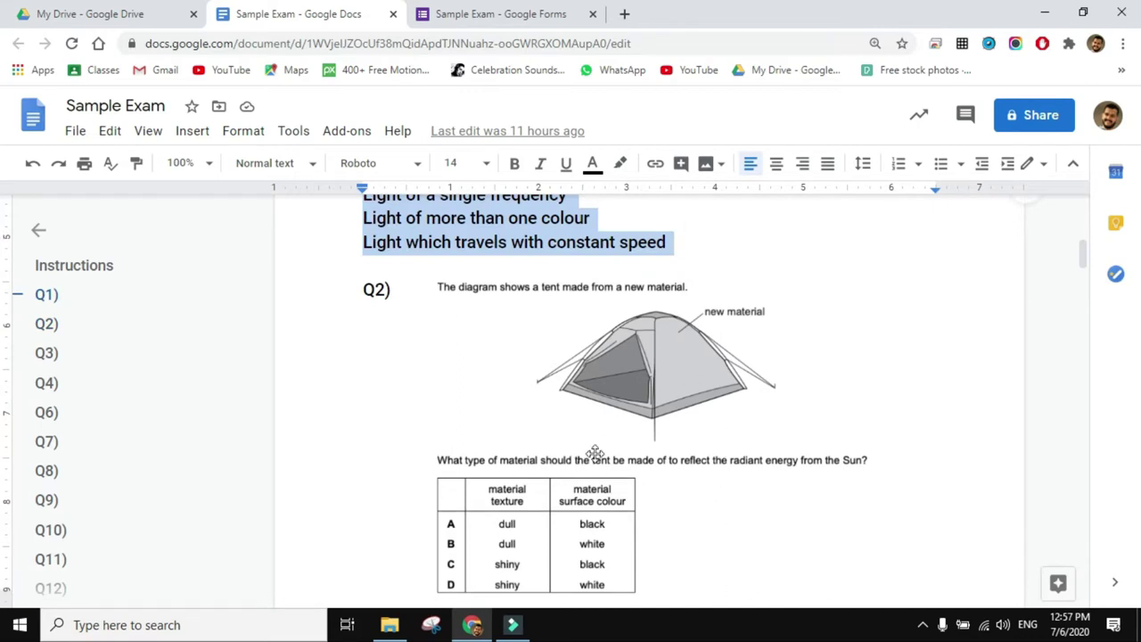
click(430, 624)
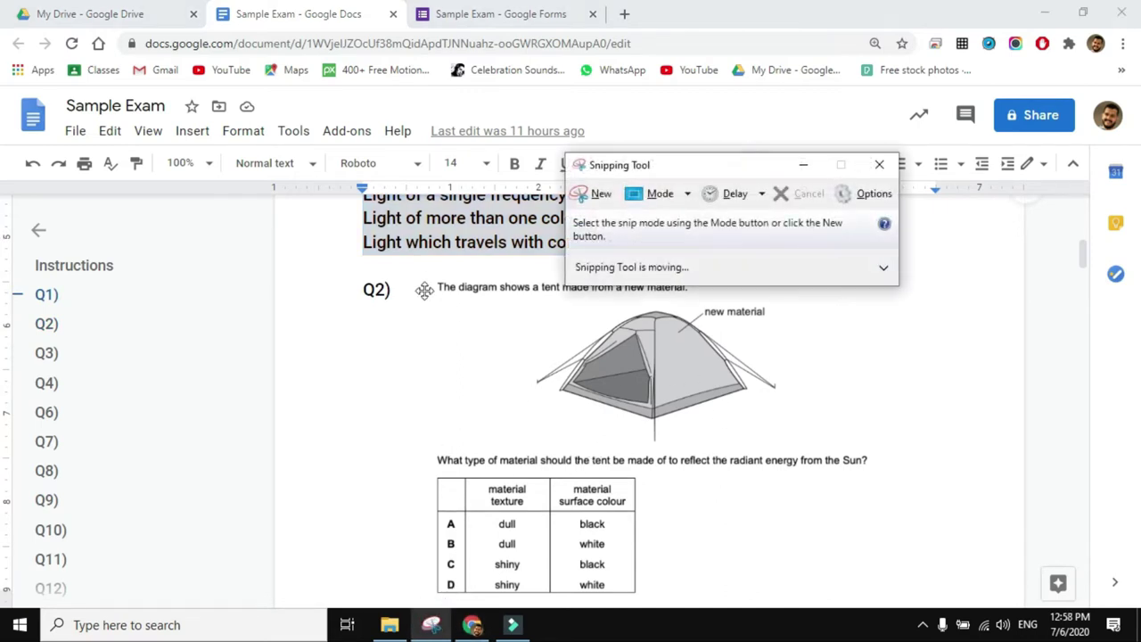
click(585, 194)
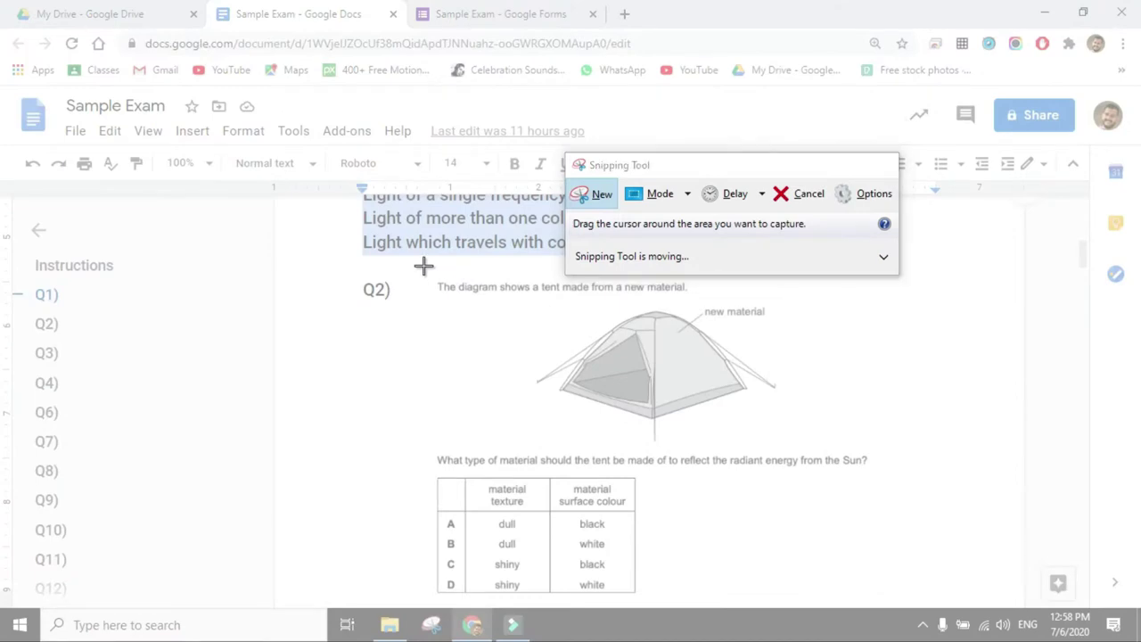
drag(425, 266, 889, 602)
right_click(736, 234)
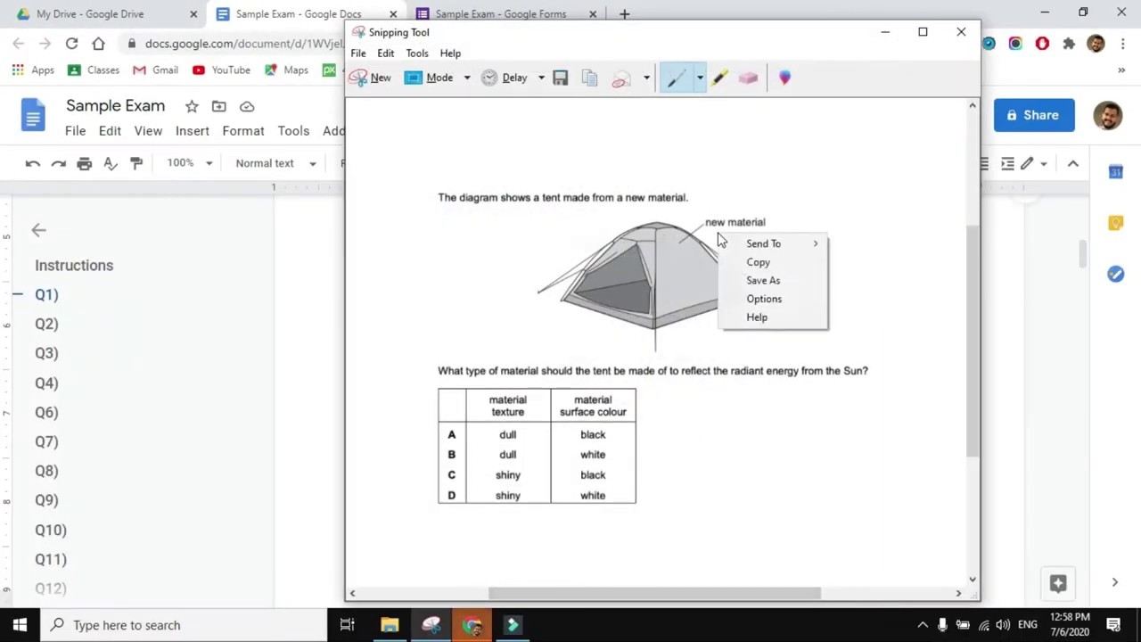
click(749, 282)
text(q2)
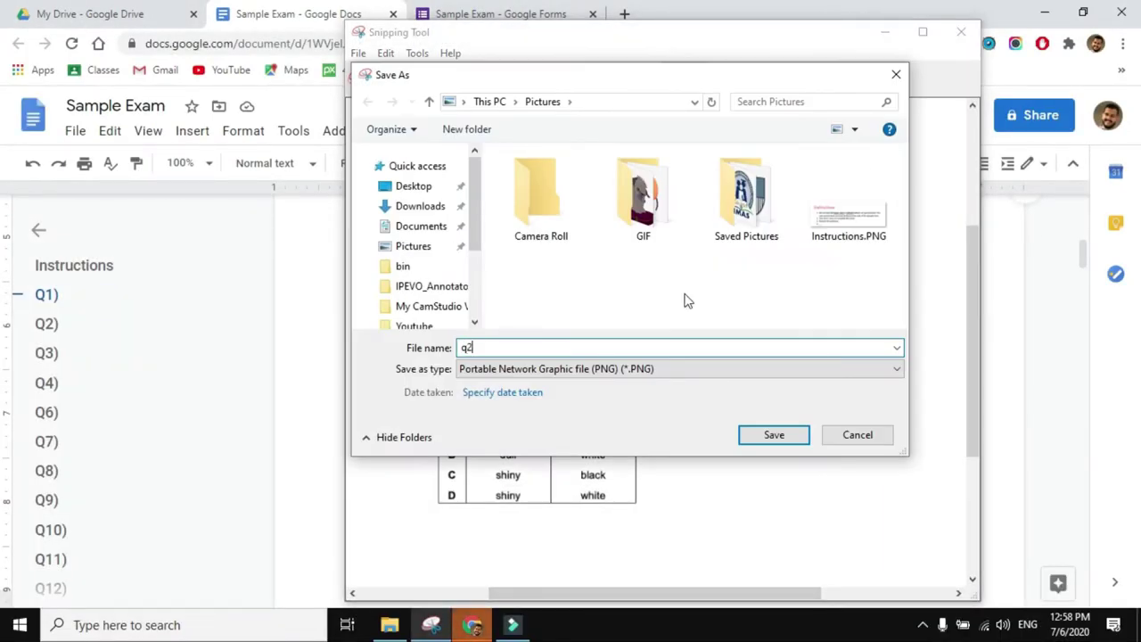
click(772, 433)
click(956, 32)
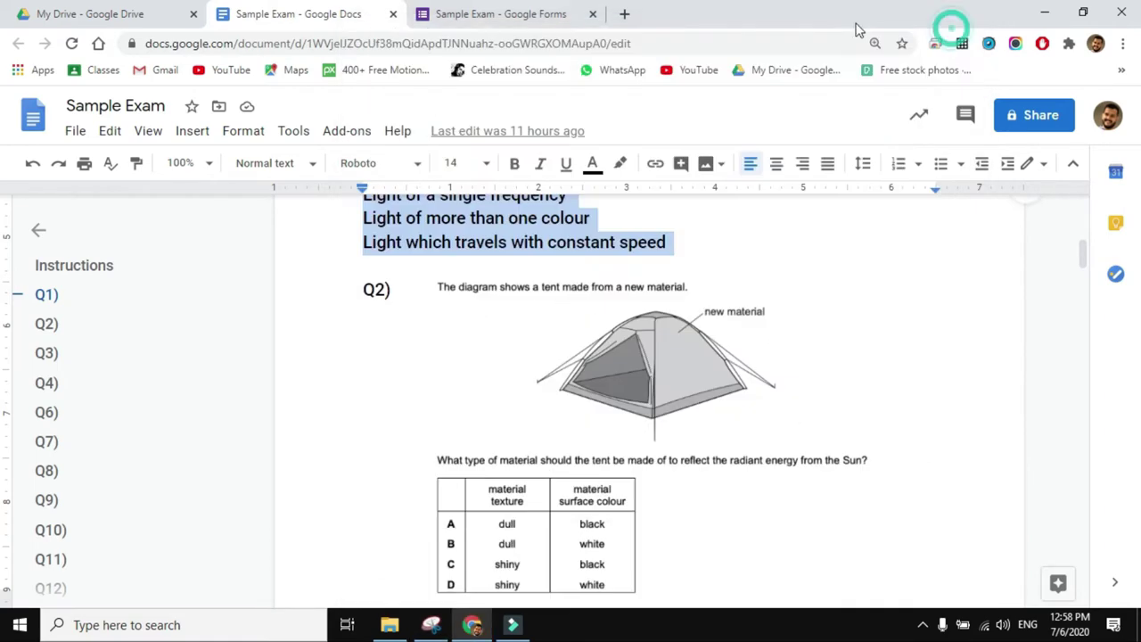
Return to the Google Forms exam and prefix the monochromatic light question's title with "Q1)".
click(491, 13)
click(250, 214)
text(Q1)
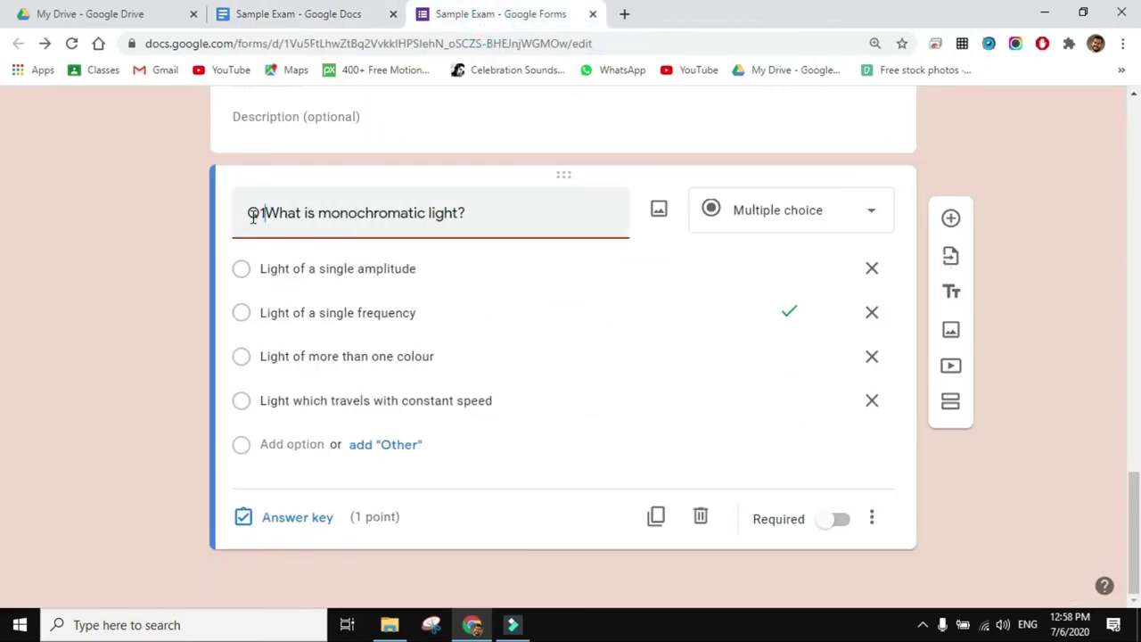
text())
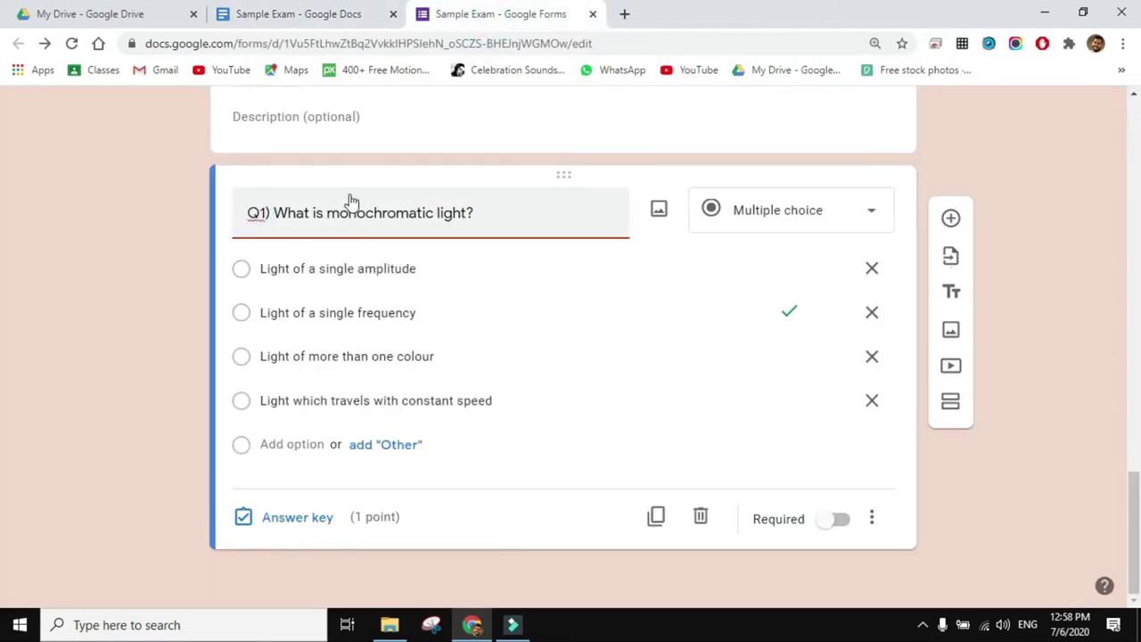
Add a new question below Q1 and set its type to Multiple choice grid.
click(951, 219)
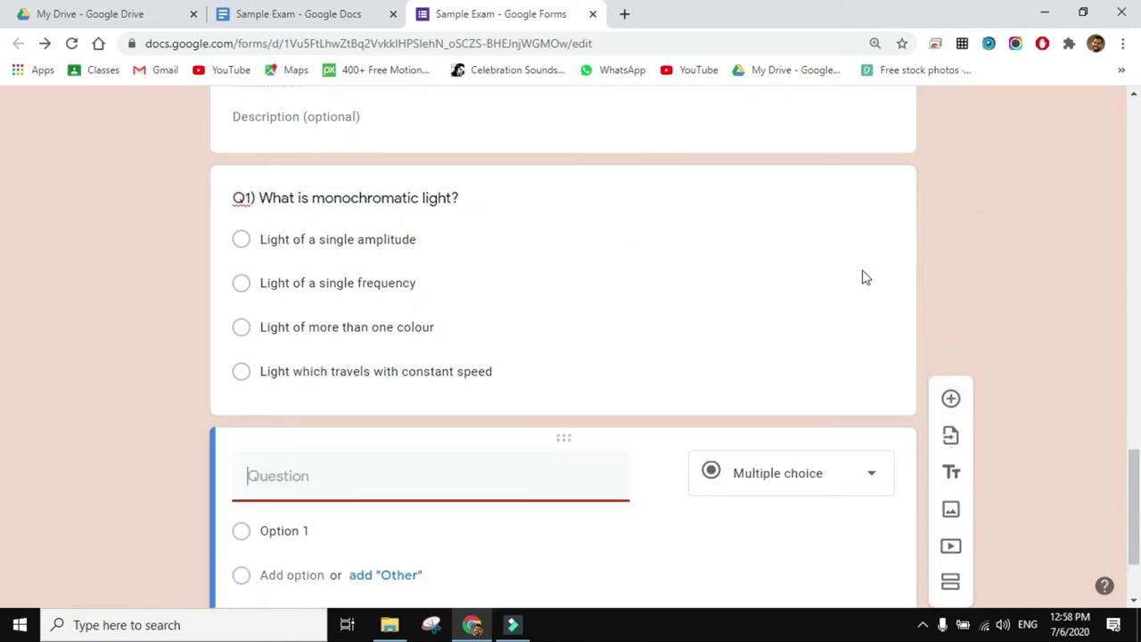
click(807, 476)
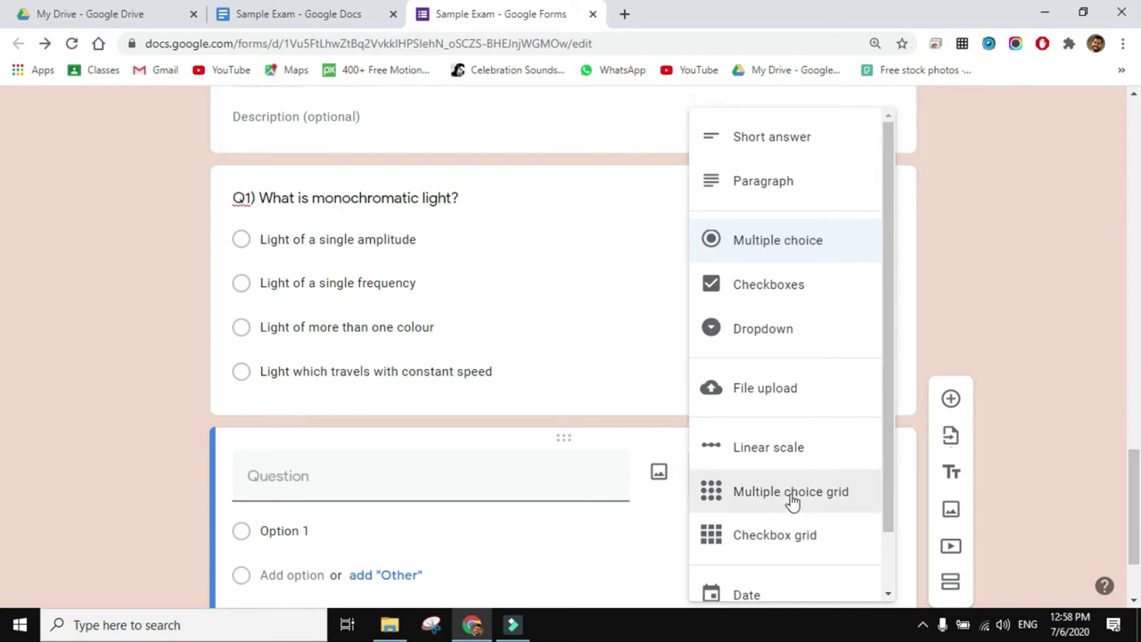
click(814, 502)
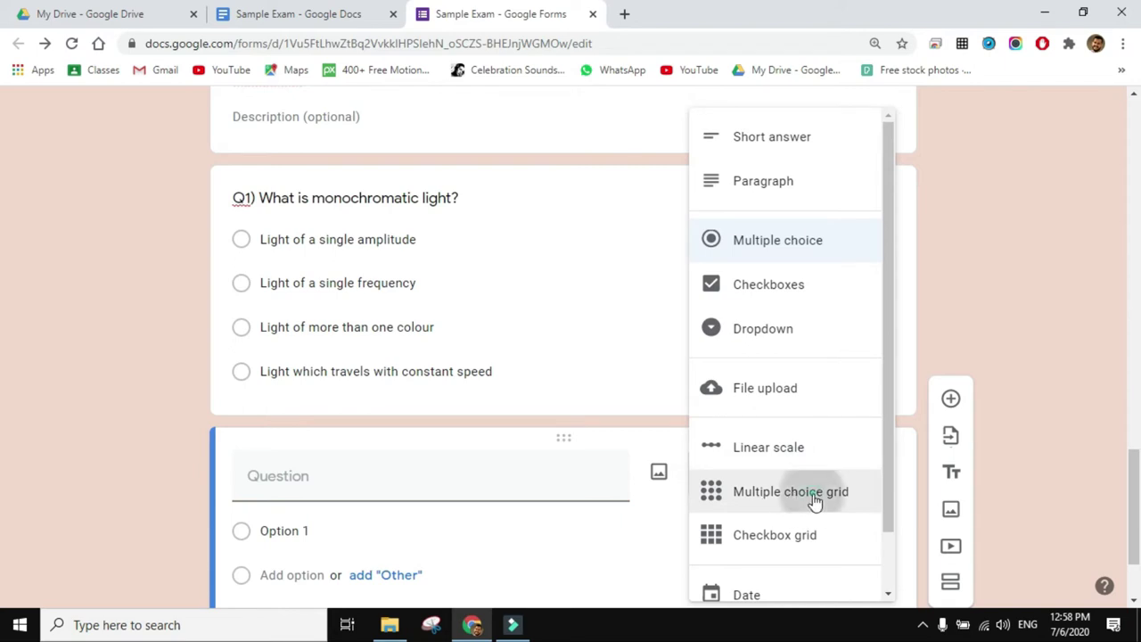
Title the new grid question "Q2)" and insert the image q2.PNG from the Pictures folder into it.
click(460, 480)
text(Q2))
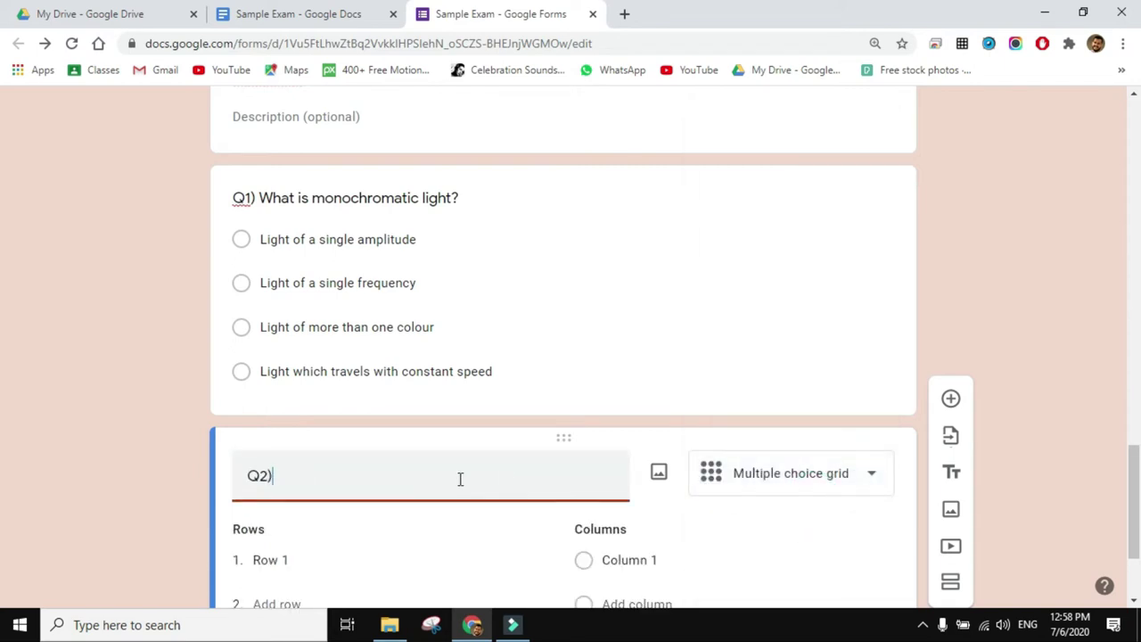
click(664, 477)
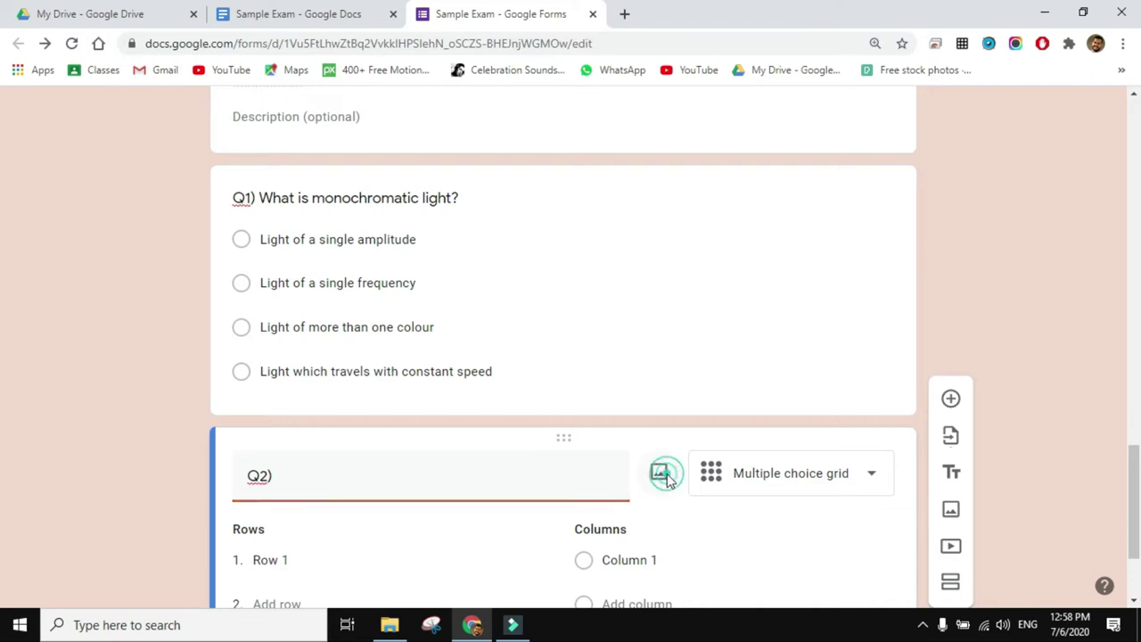
click(581, 464)
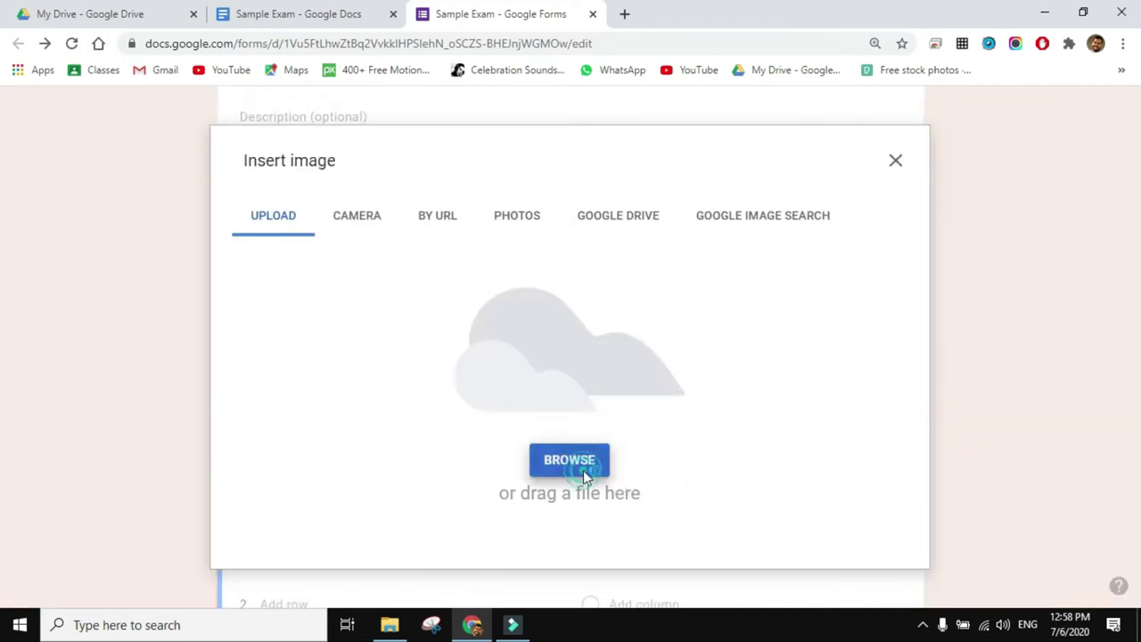
click(201, 227)
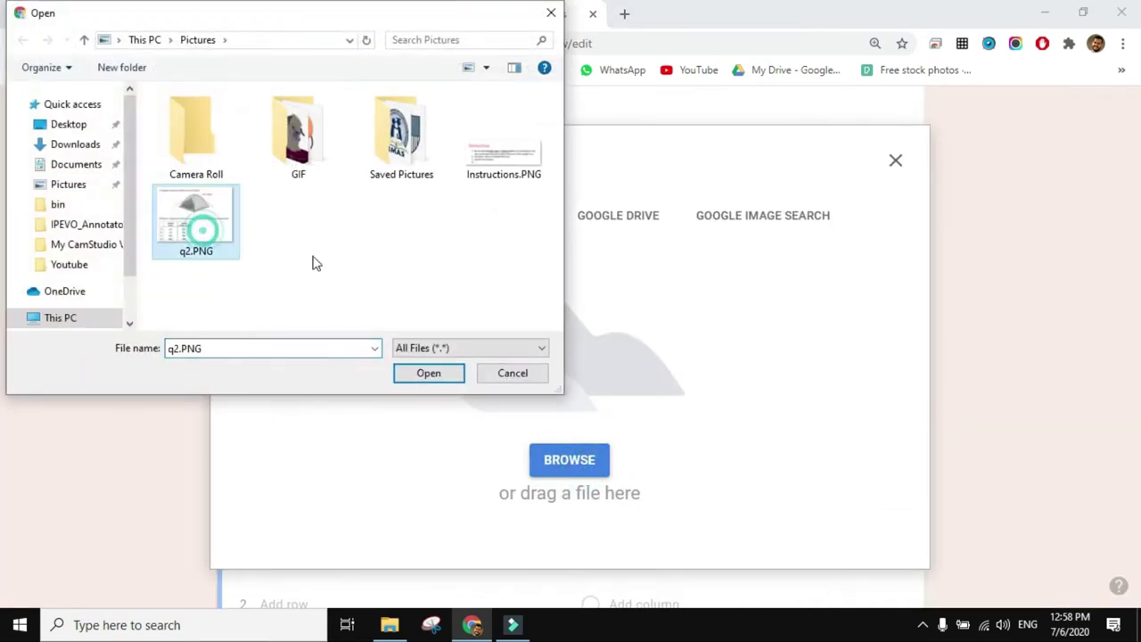
click(433, 376)
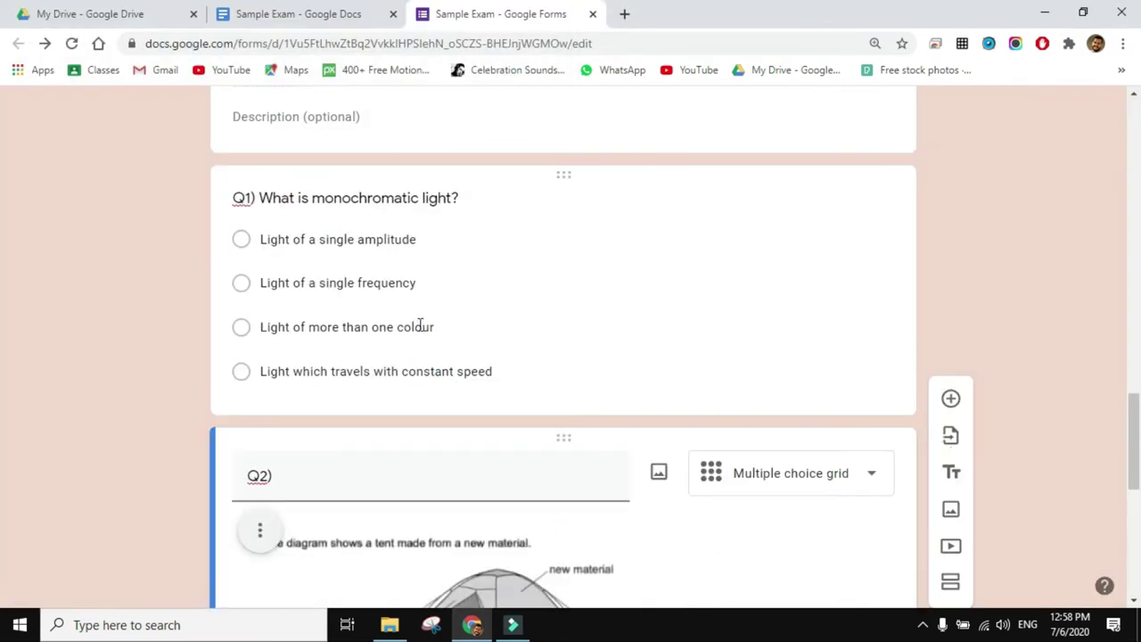
Center-align the tent image in the Q2 question.
scroll(420, 326, down, 4)
click(267, 207)
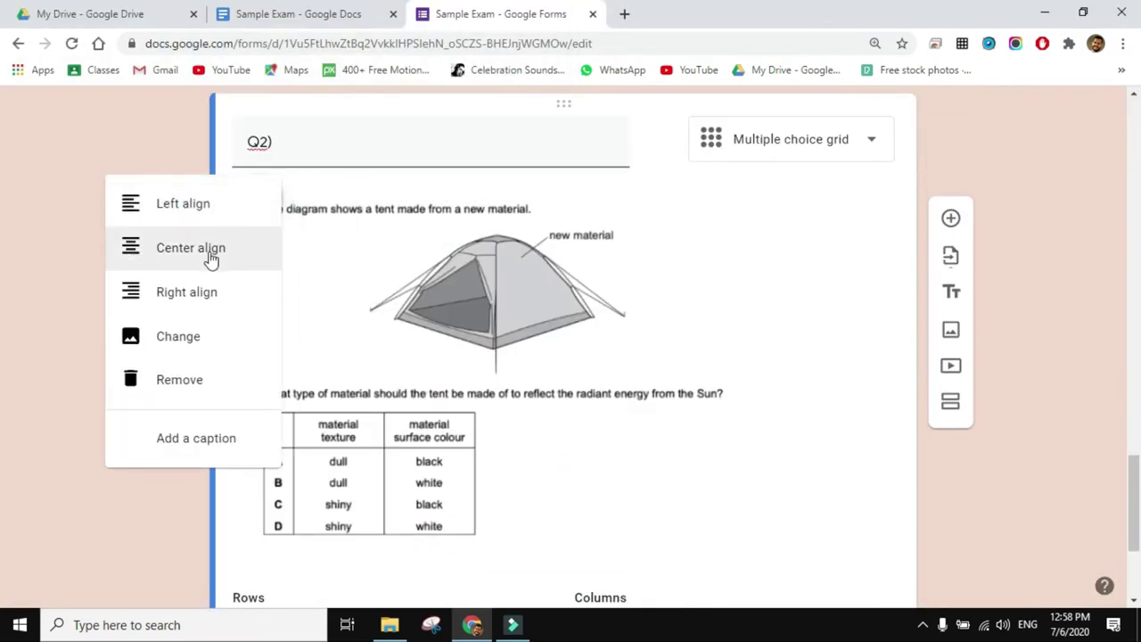
click(211, 250)
drag(813, 537, 799, 516)
Name the Q2 grid's single row "Options" and create four columns labelled A, B, C and D.
scroll(851, 443, down, 2)
click(298, 398)
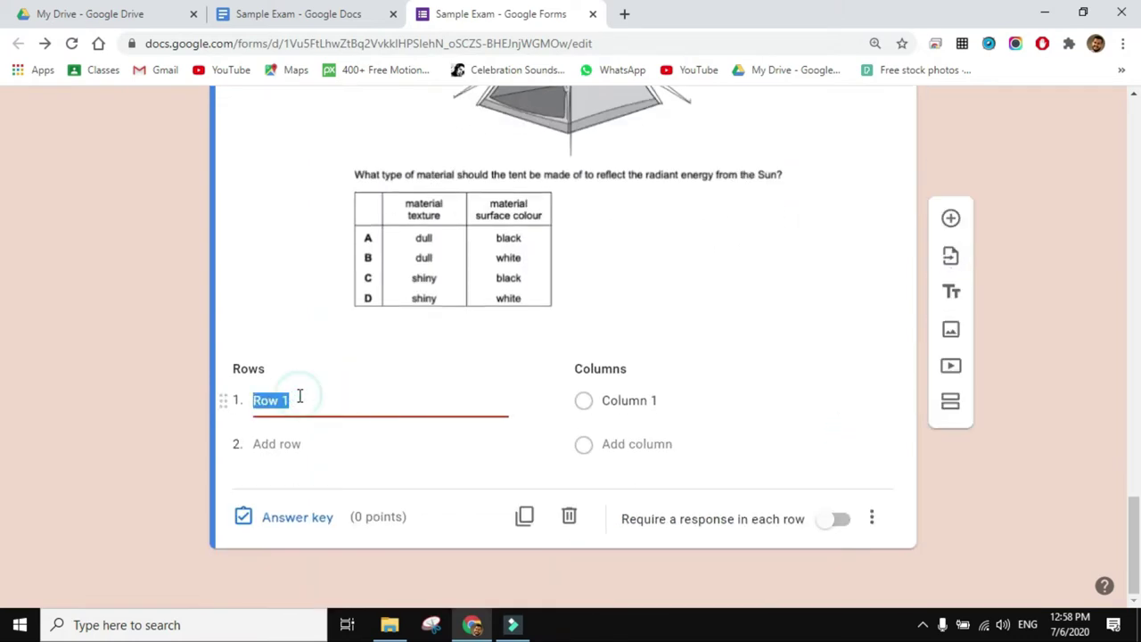
text(Options)
click(622, 415)
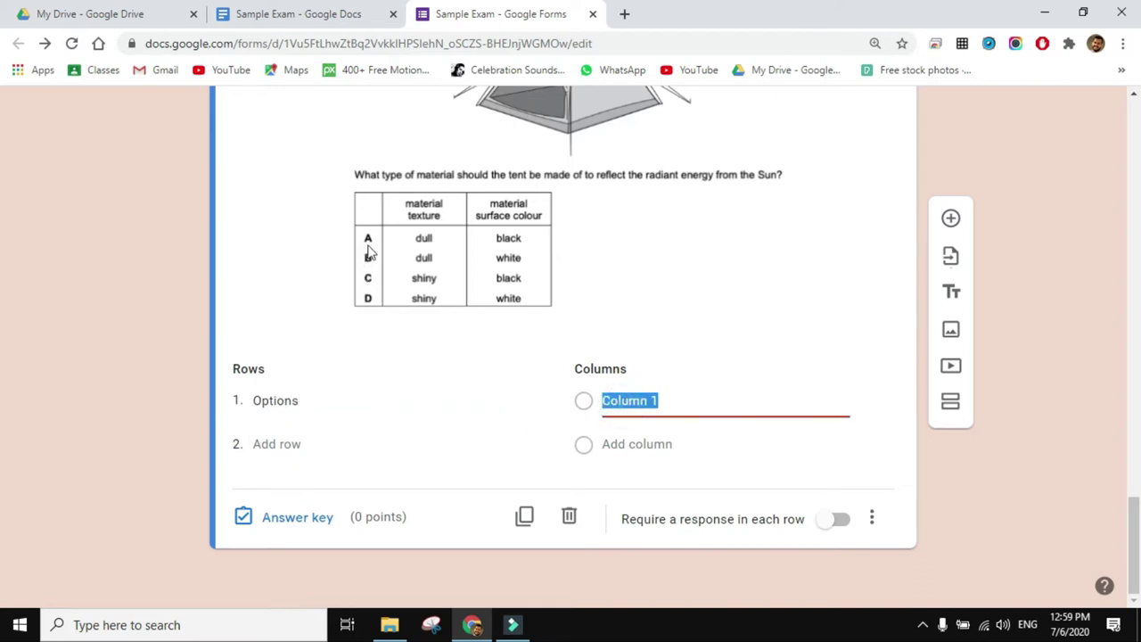
text(A)
key(Return)
text(B)
key(Return)
text(C)
key(Return)
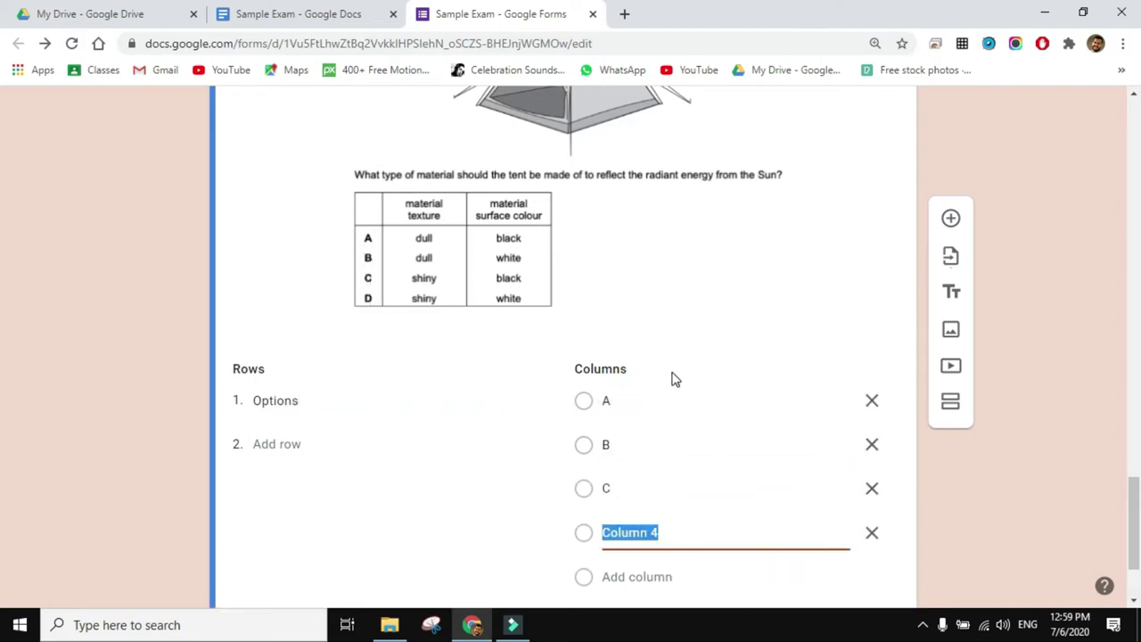
text(D)
In the Q2 answer key, mark column D as the correct answer and set its points to 1.
click(286, 518)
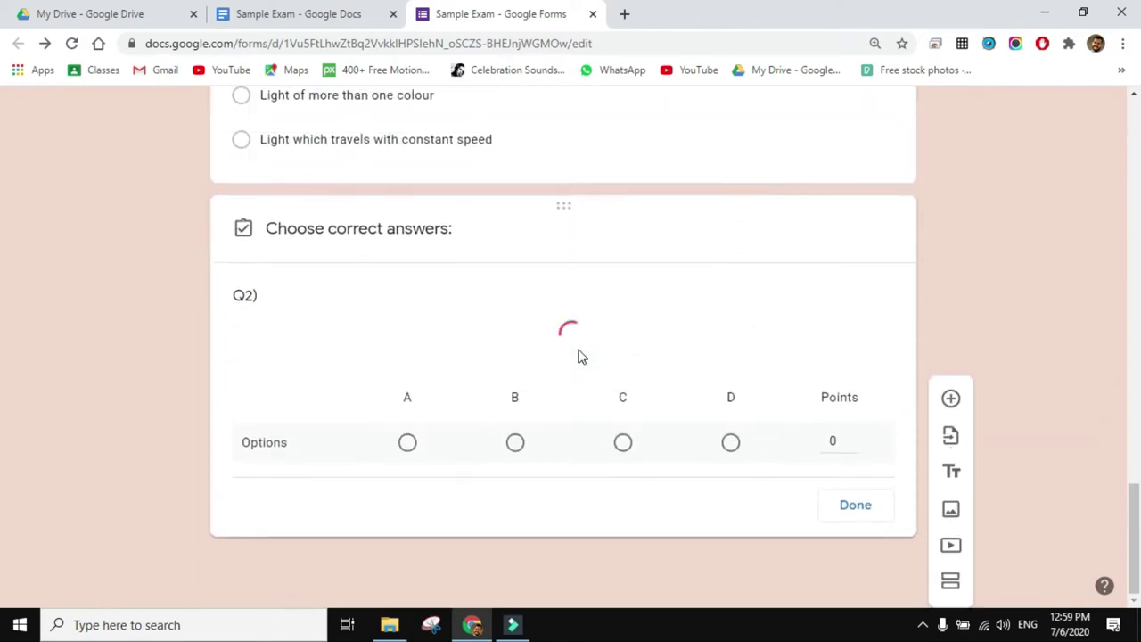
click(732, 457)
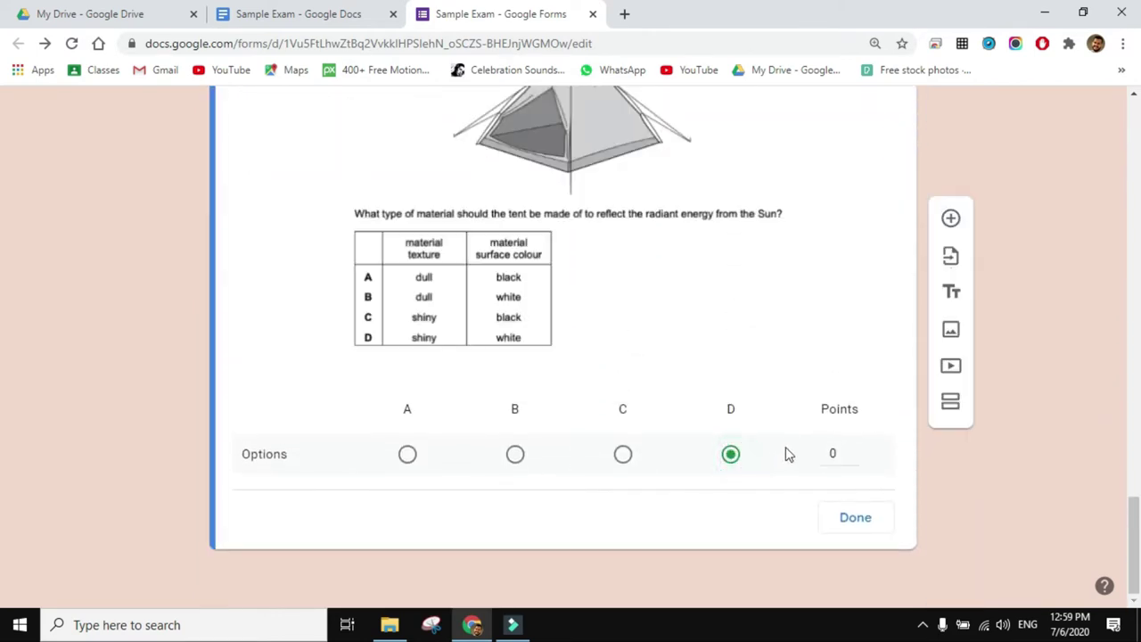
click(853, 452)
Review Q1's answer choices and compare Q2's tent image and table with its A to D answer grid.
scroll(285, 279, up, 7)
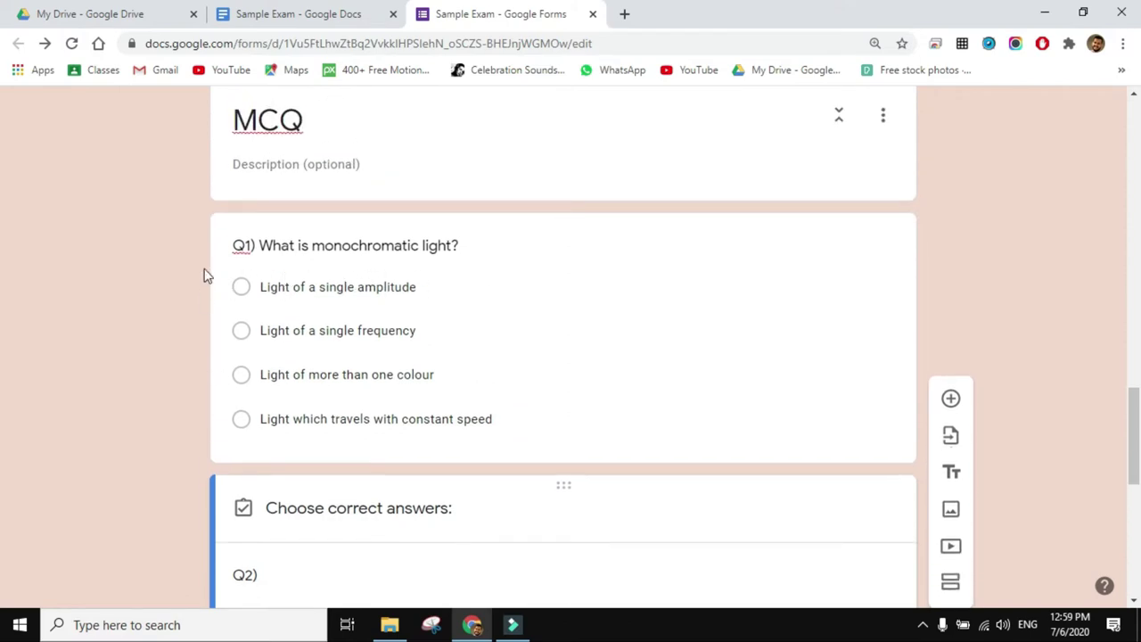
scroll(214, 379, down, 7)
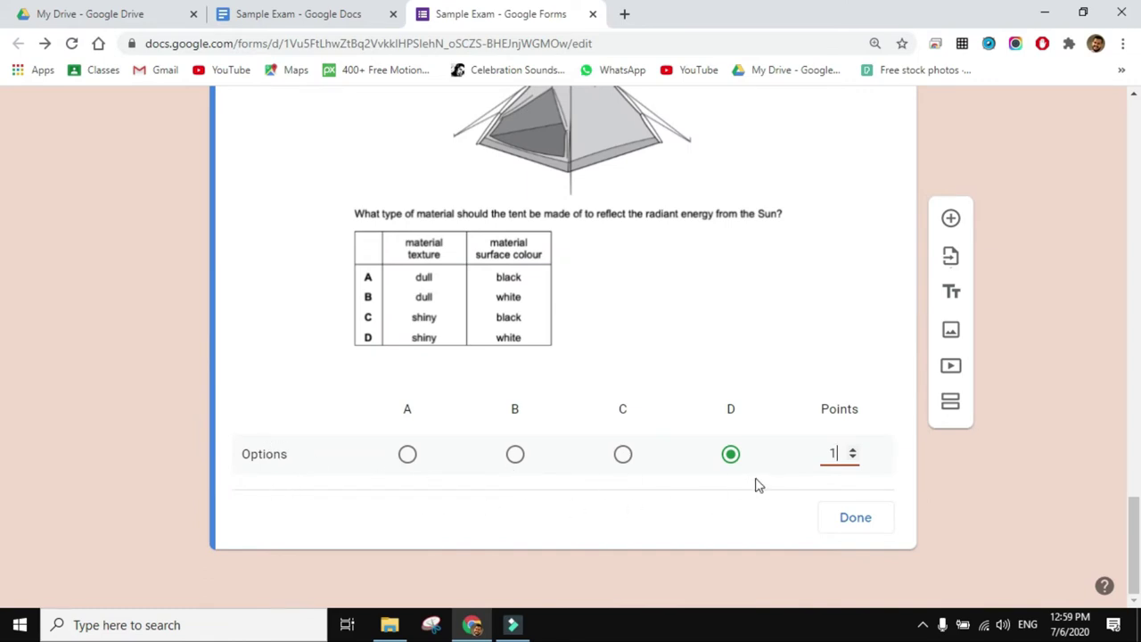
scroll(288, 364, up, 2)
scroll(609, 510, down, 1)
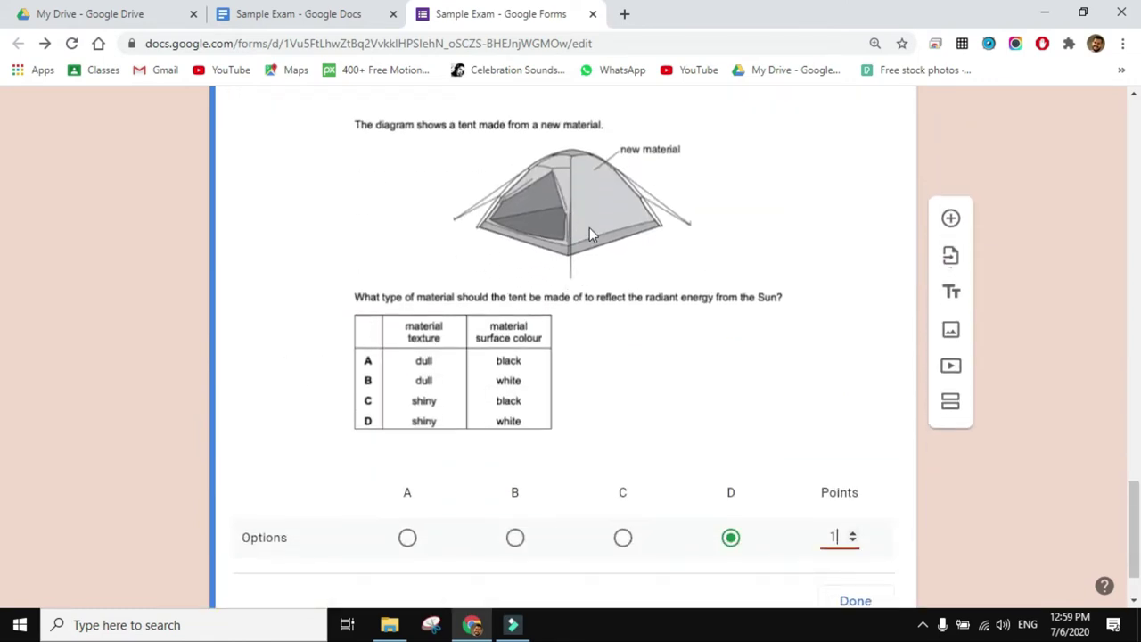
scroll(466, 351, up, 2)
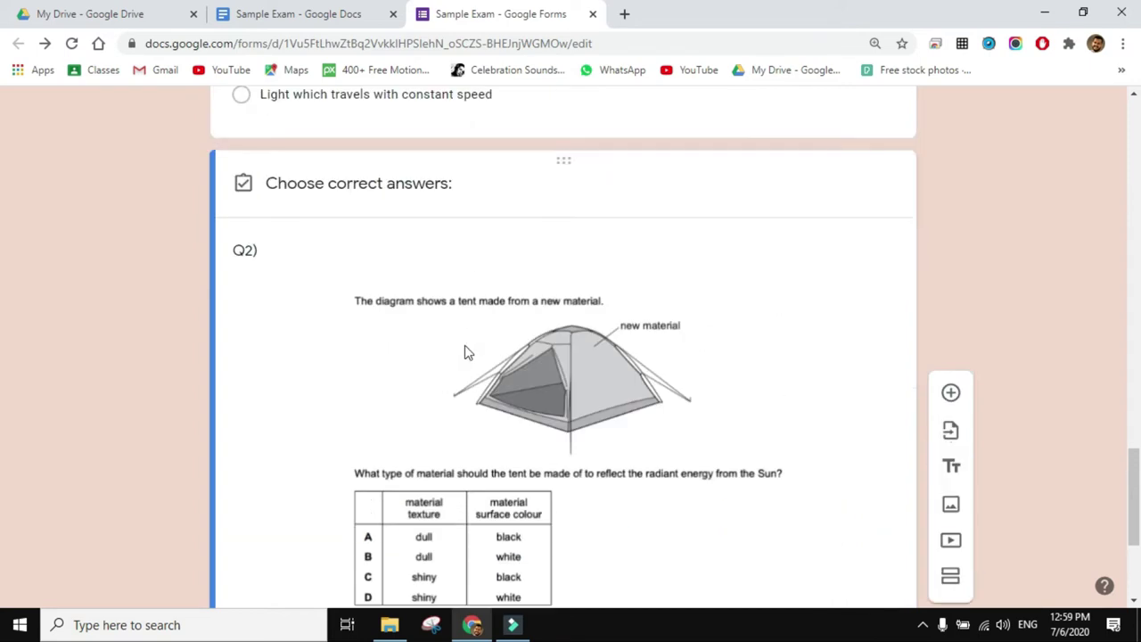
scroll(466, 352, down, 1)
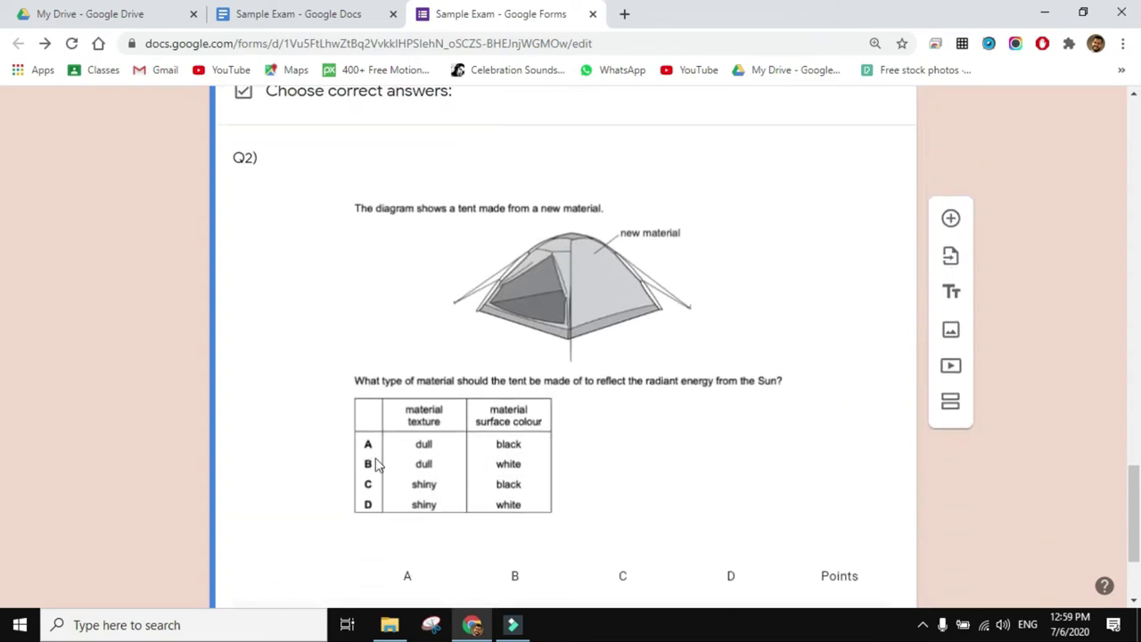
scroll(376, 464, down, 2)
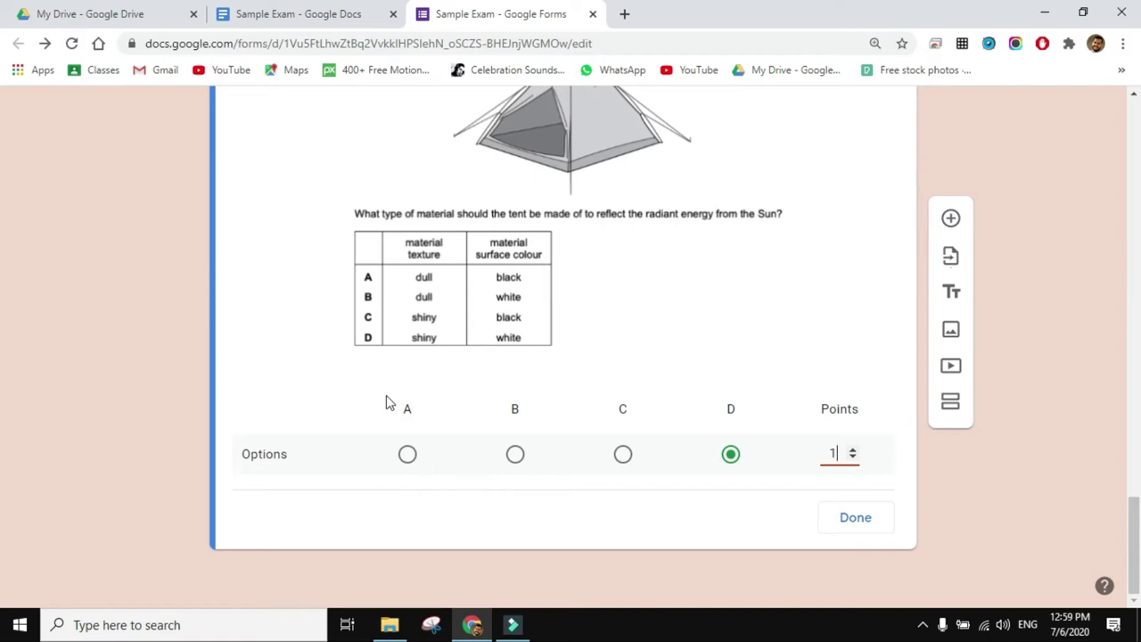
scroll(386, 402, up, 2)
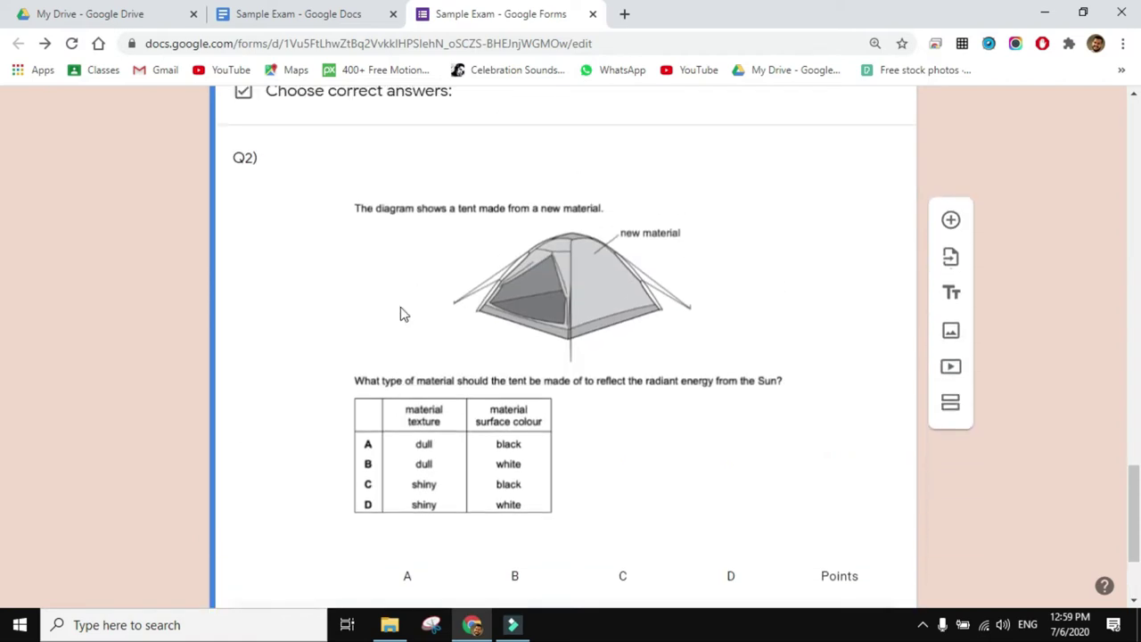
scroll(399, 321, down, 2)
Finish the Q2 answer key and add a new section below the question.
click(855, 518)
scroll(847, 517, up, 4)
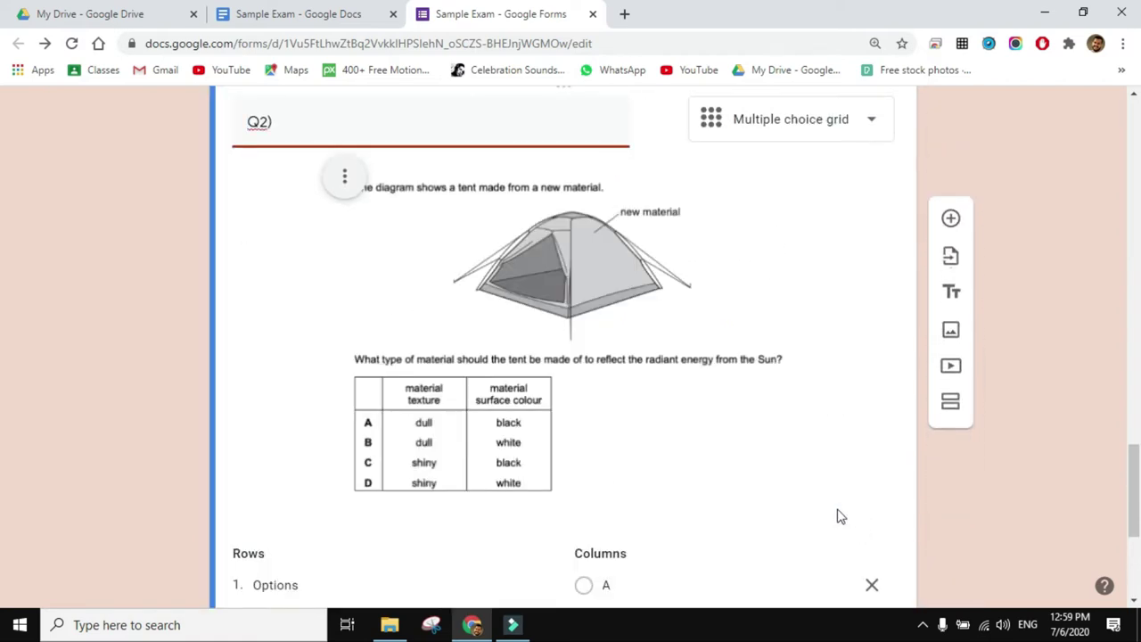
scroll(620, 301, up, 5)
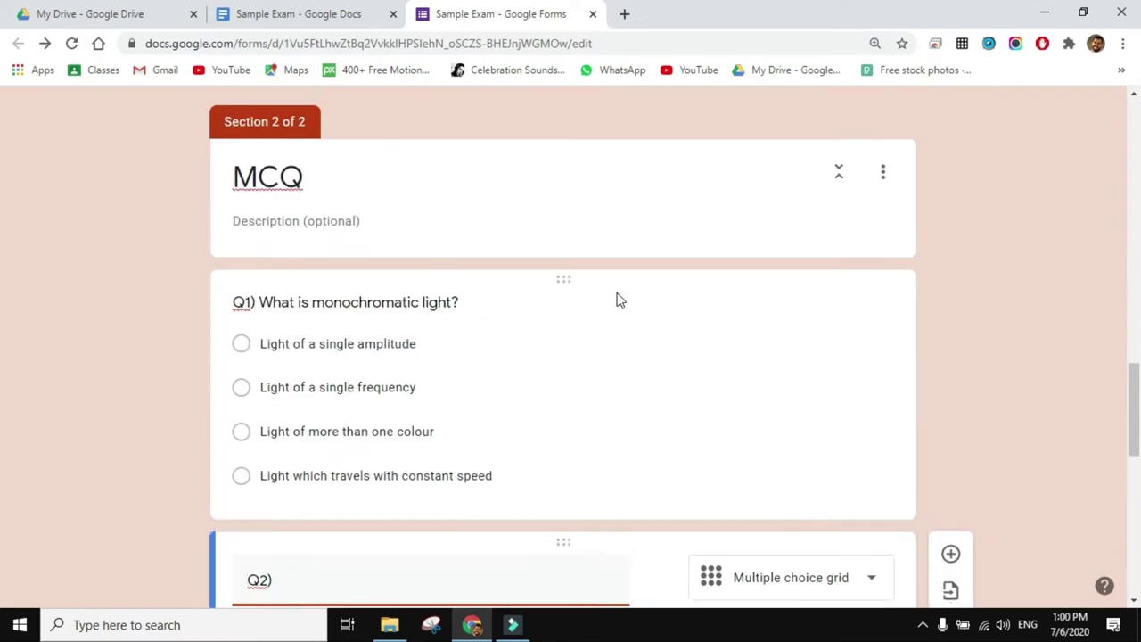
scroll(312, 240, down, 8)
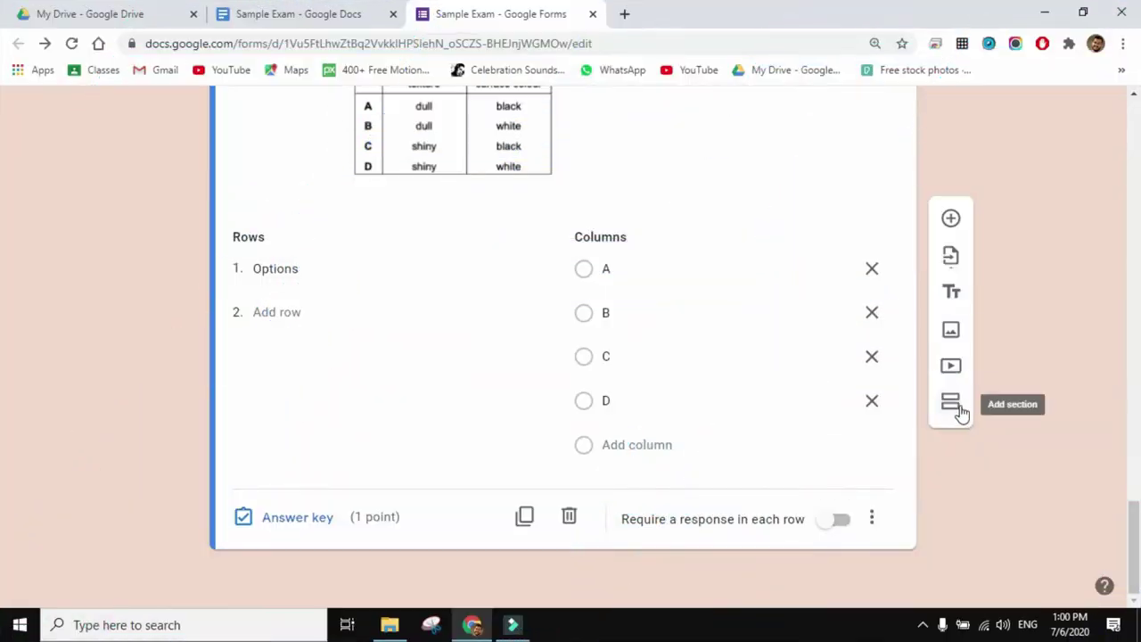
click(950, 403)
Switch to the Sample Exam document and copy the Q3 question text about the properties of light.
click(356, 13)
scroll(579, 388, down, 7)
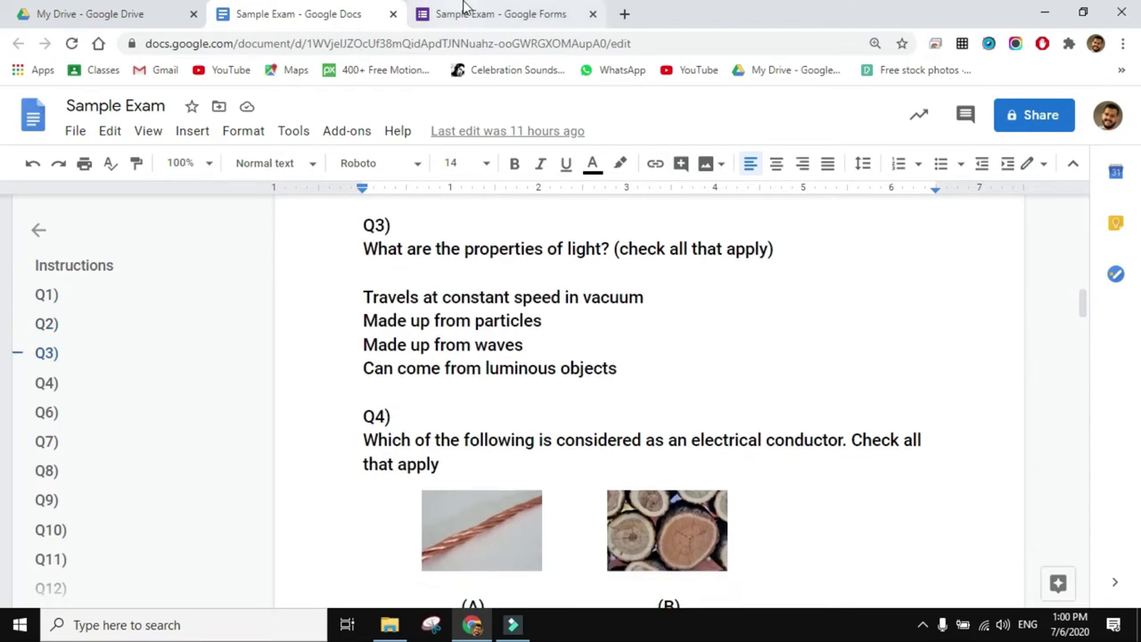
triple_click(443, 248)
key(ctrl+c)
Return to the Google Forms exam and title the new section "Checkbox".
click(499, 14)
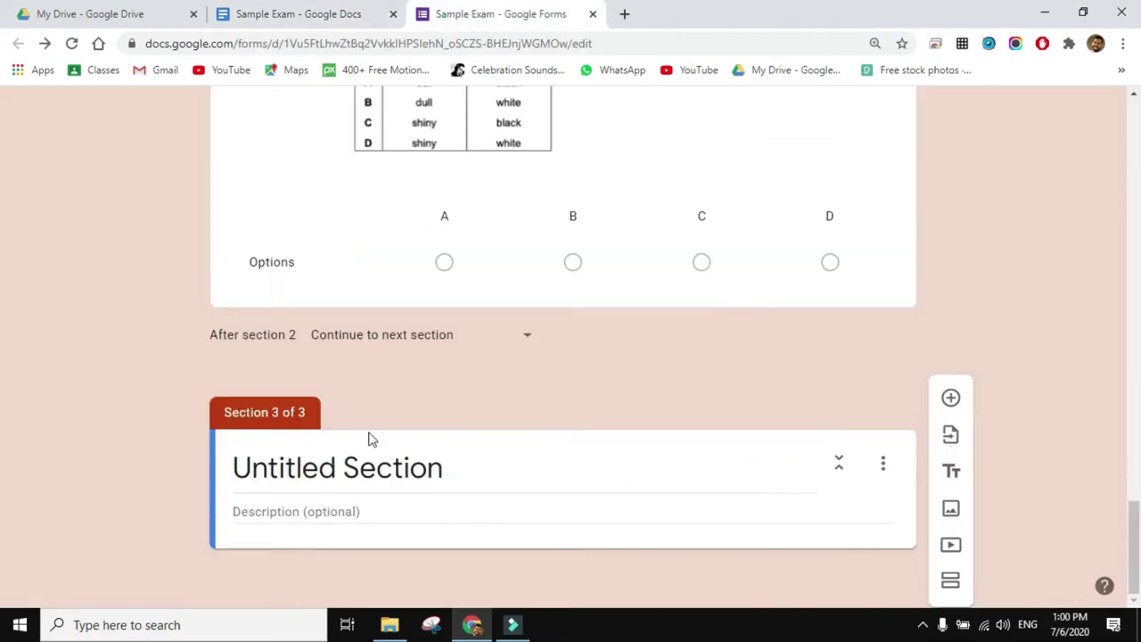
click(364, 467)
text(Checkb)
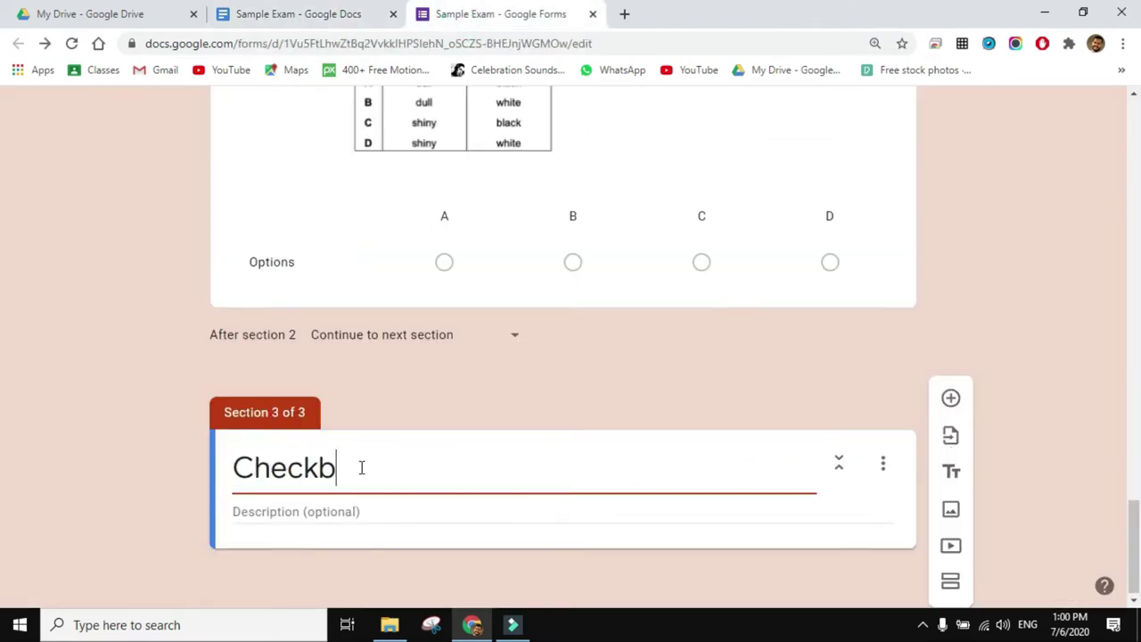
text(ox)
Add a Checkboxes question to the section, titled "Q3) What are the properties of light? (check all that apply)".
click(951, 398)
click(863, 369)
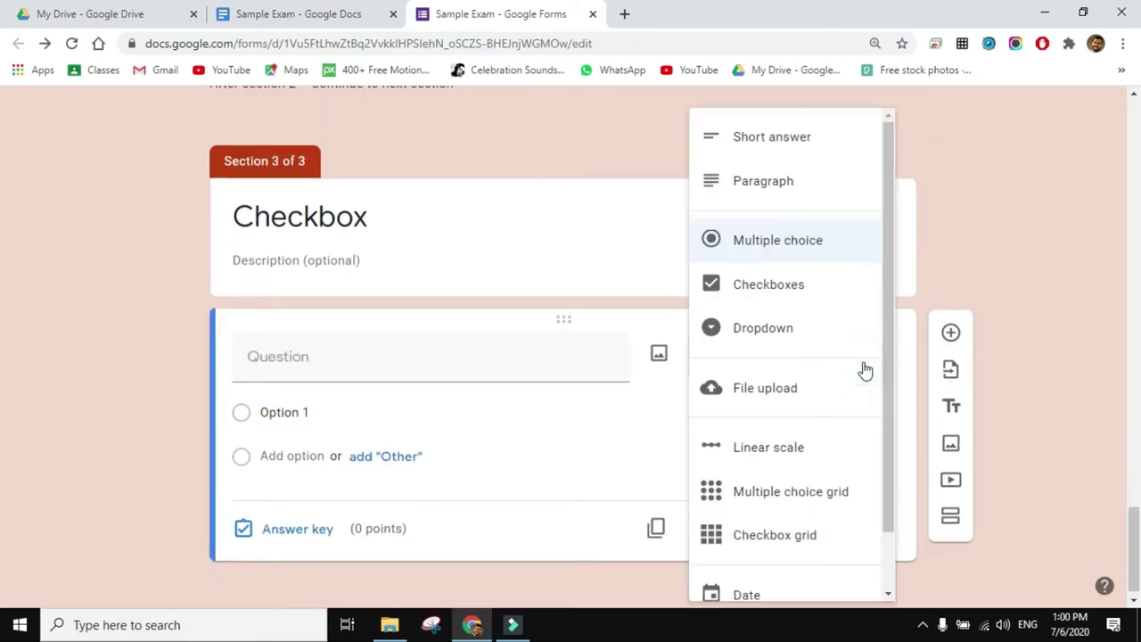
click(798, 280)
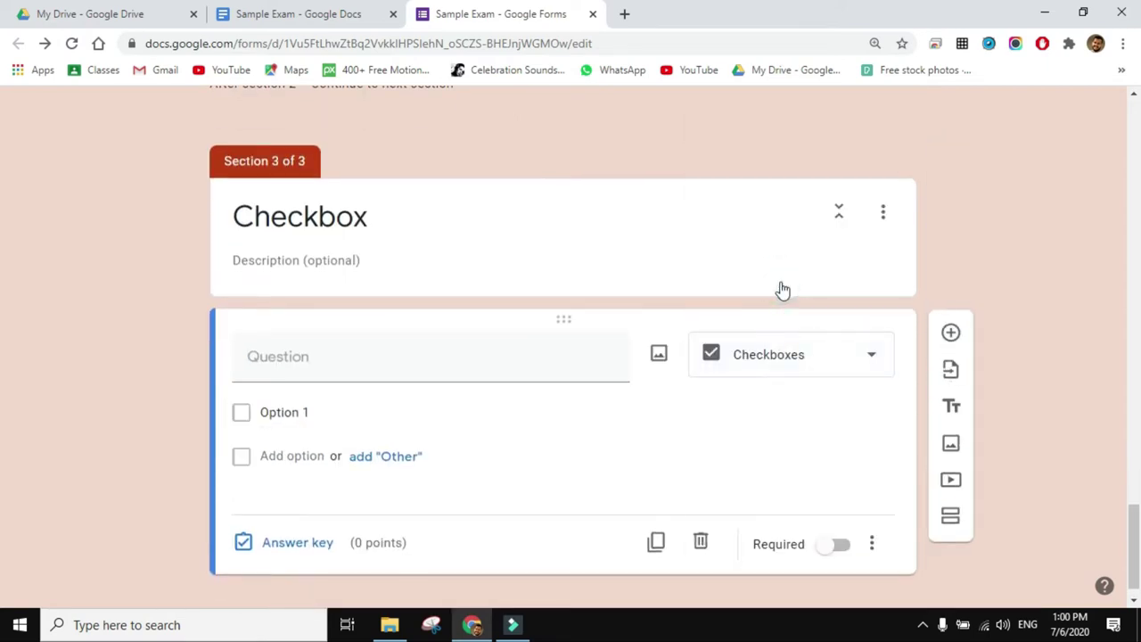
click(461, 354)
key(ctrl+v)
click(250, 358)
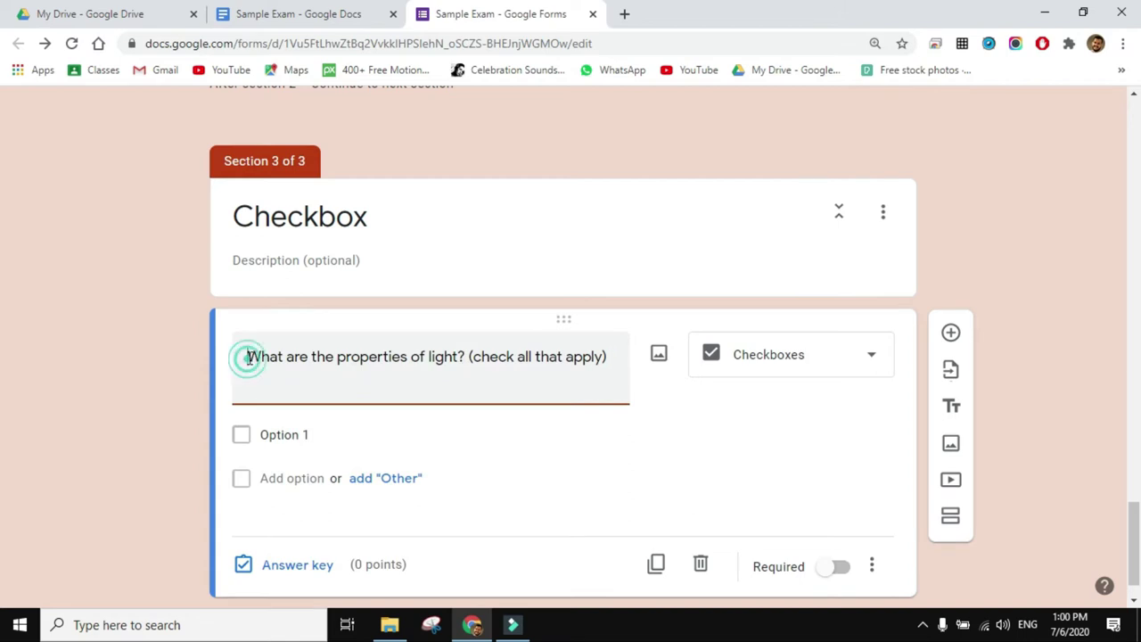
text(Q3))
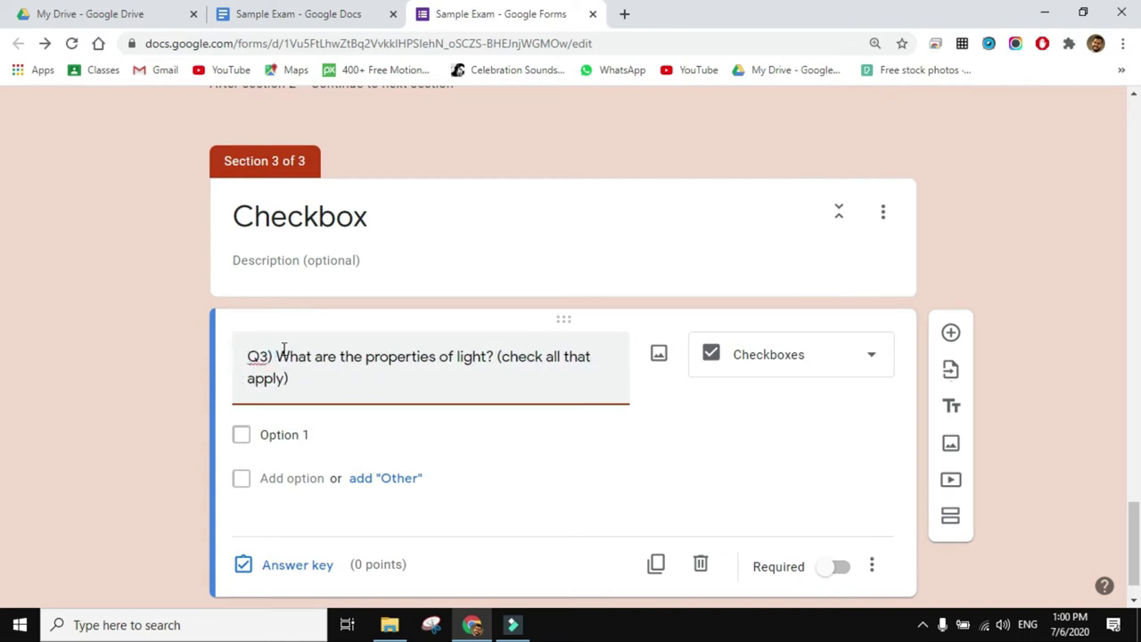
Copy the four Q3 answer lines from the Sample Exam document and paste them as the options of the form's Q3 question.
click(349, 16)
drag(365, 297, 628, 366)
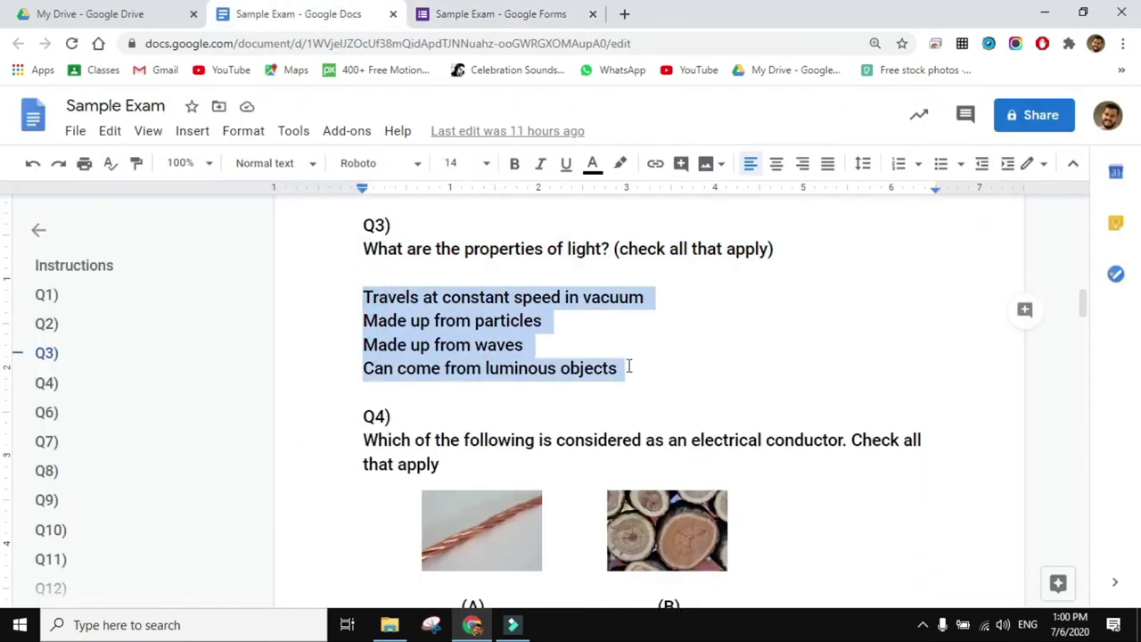
key(ctrl+c)
click(526, 16)
click(326, 434)
key(ctrl+v)
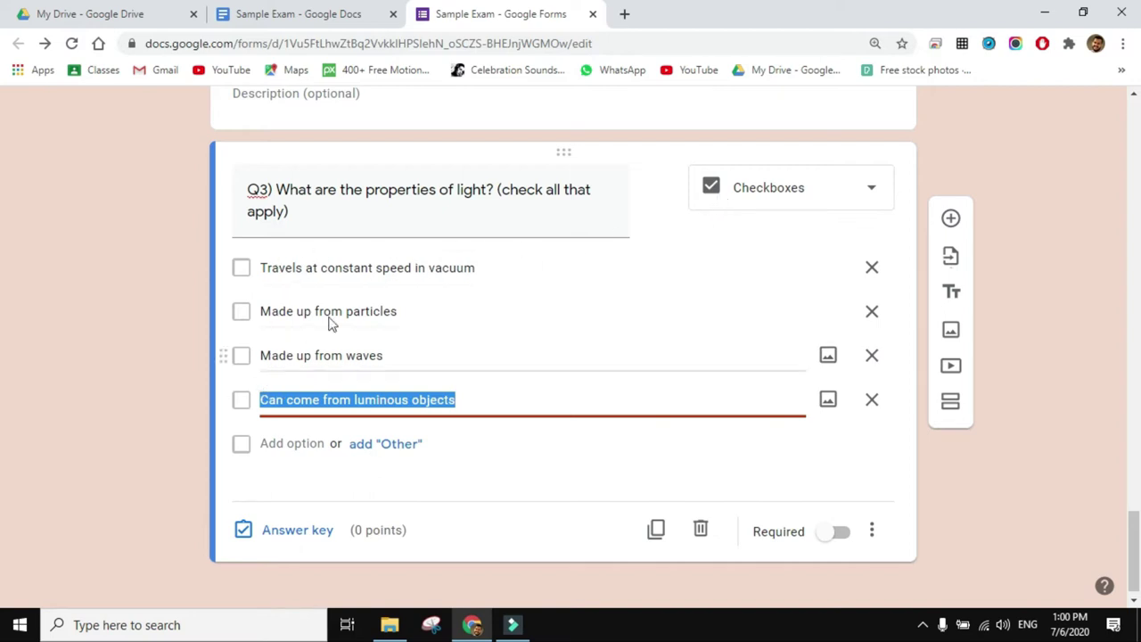
In Q3's answer key, mark the constant speed, waves and luminous objects options correct, set 1 point, and finish the key.
scroll(390, 281, up, 3)
scroll(390, 281, up, 3)
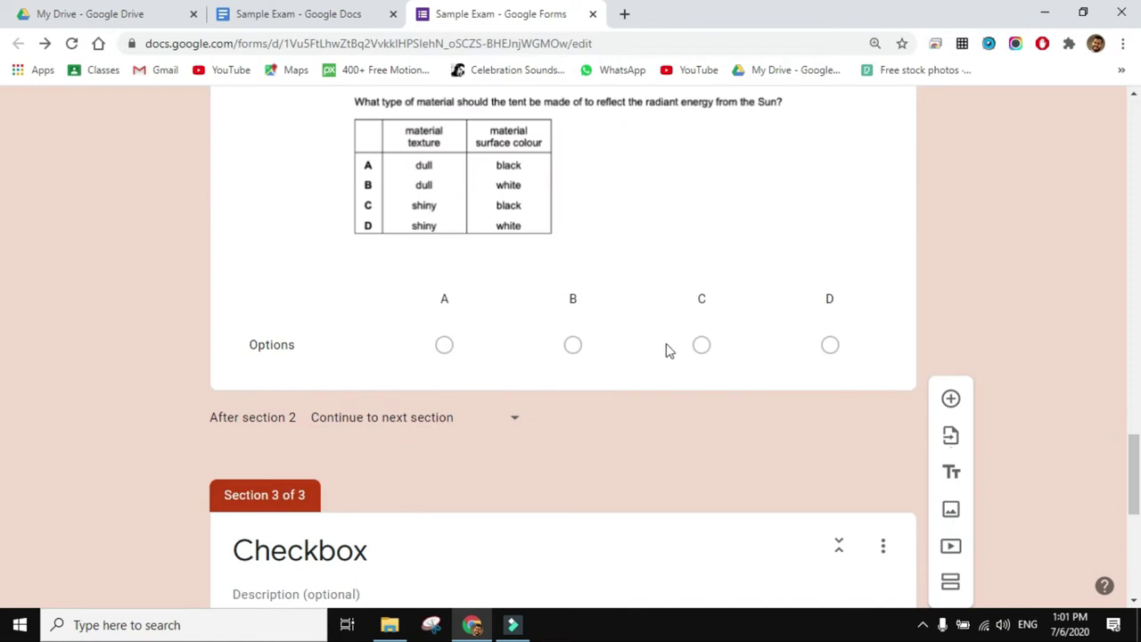
scroll(597, 356, down, 6)
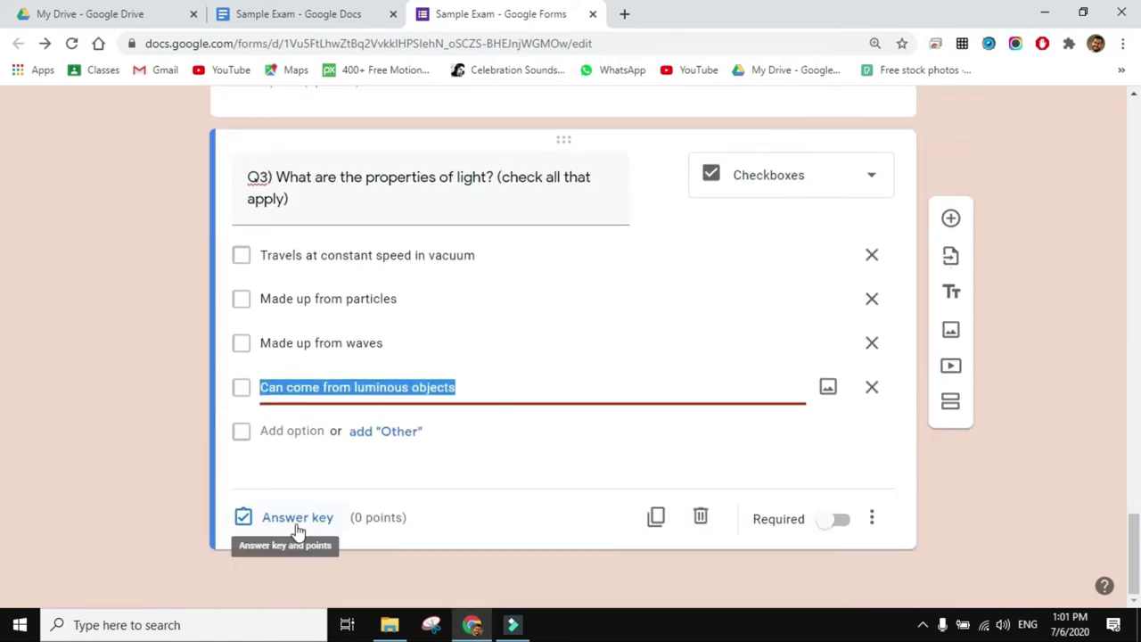
click(295, 524)
click(291, 422)
click(251, 342)
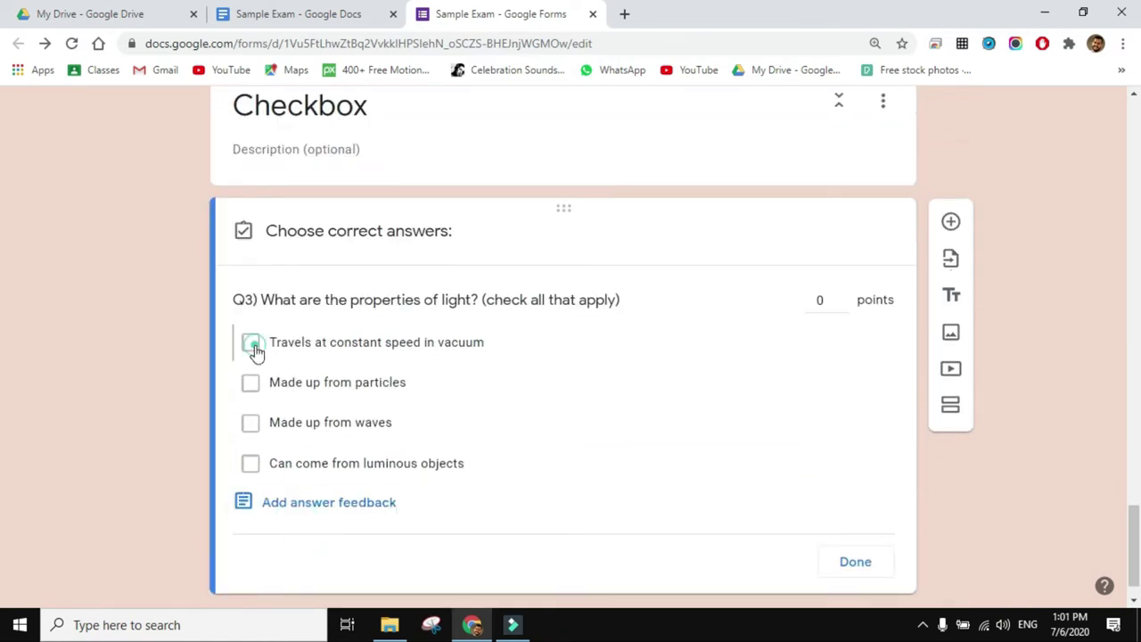
click(251, 463)
click(843, 297)
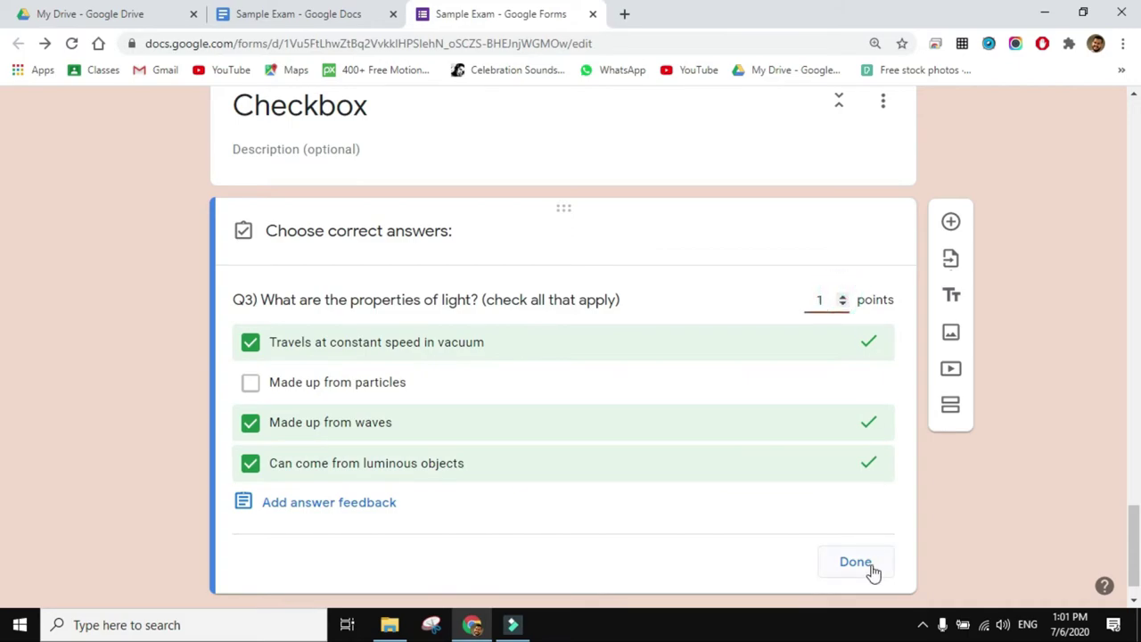
click(869, 569)
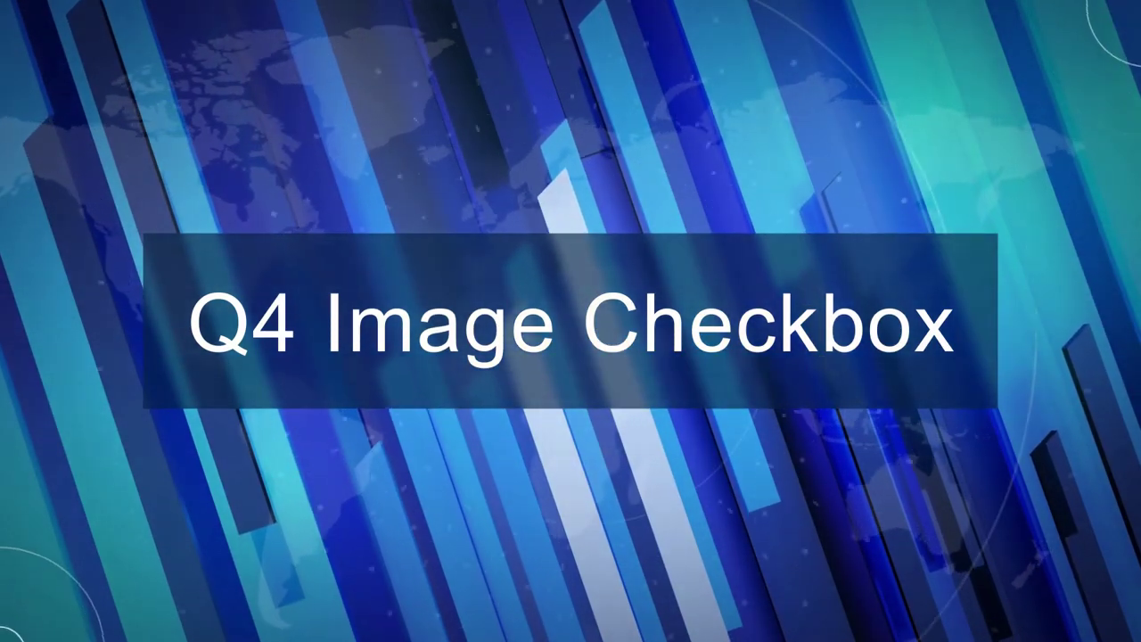
Capture the four Q4 option pictures (A) to (D) from the Sample Exam document with Snipping Tool.
click(285, 11)
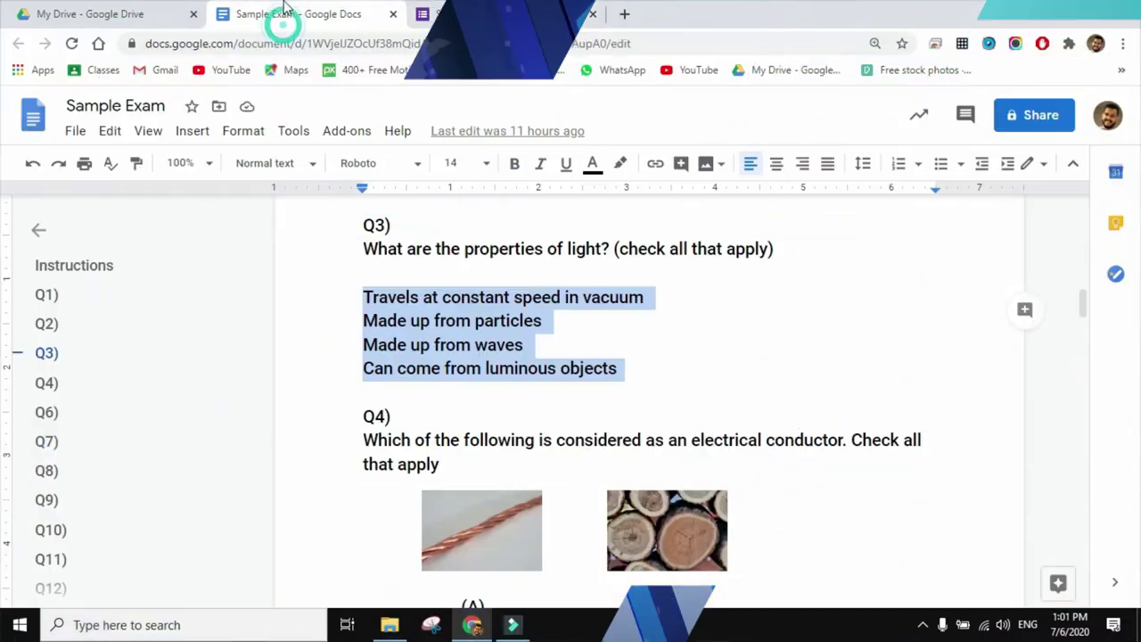
scroll(423, 444, down, 3)
scroll(424, 444, up, 1)
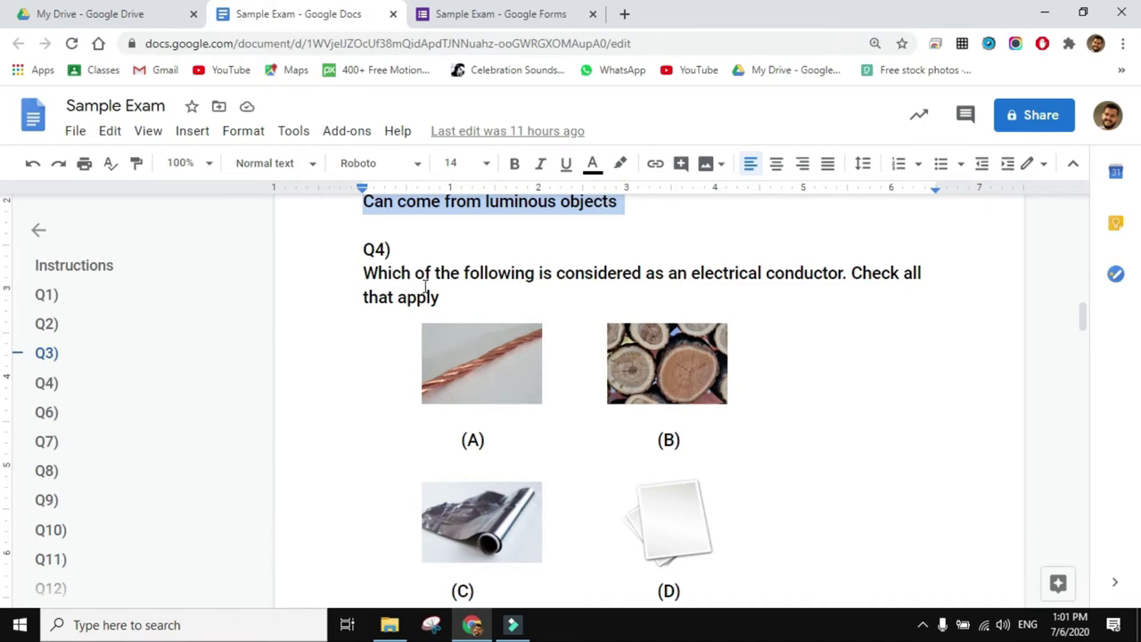
scroll(809, 349, down, 2)
click(431, 625)
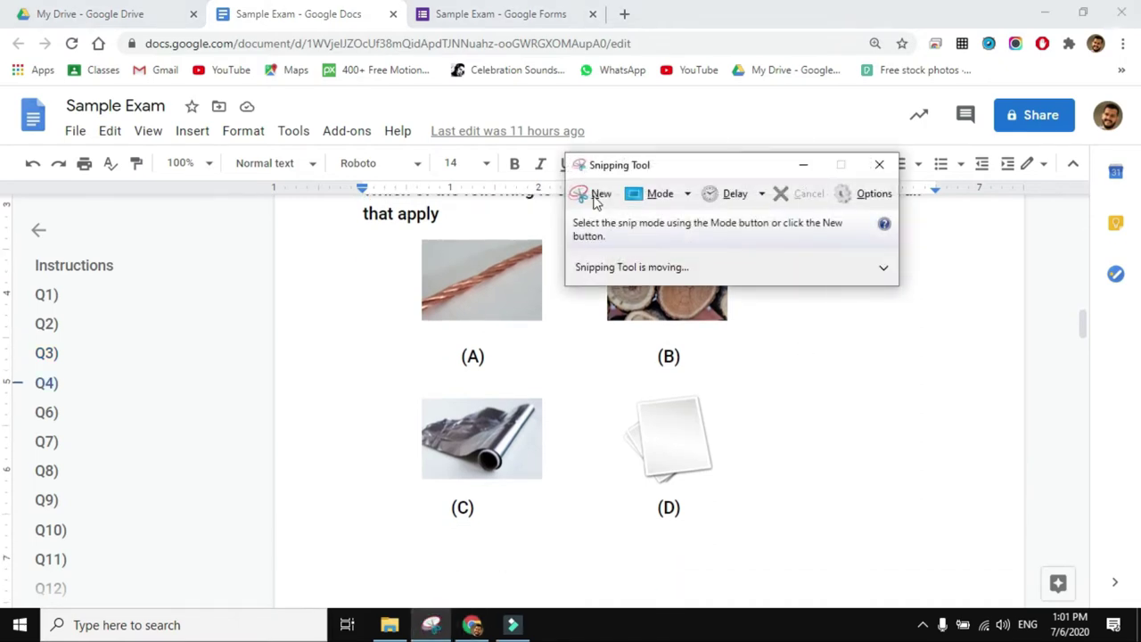
click(597, 195)
drag(361, 203, 805, 545)
Save the snip as the PNG file q4 in the Pictures folder and minimise Snipping Tool.
right_click(688, 329)
click(720, 372)
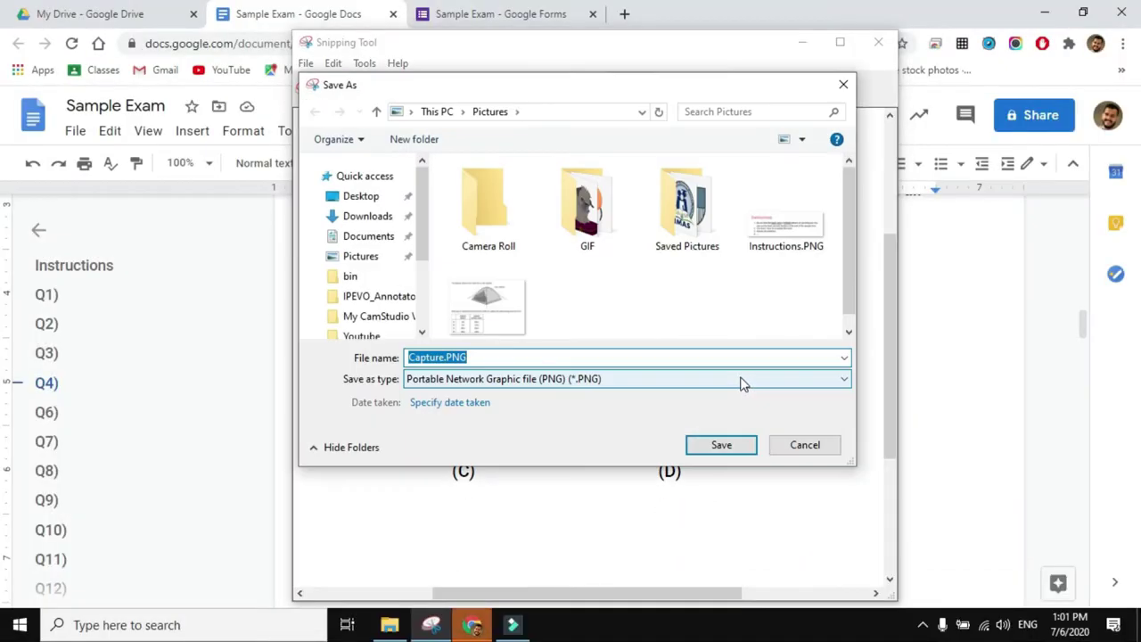
text(Q4)
click(721, 445)
click(802, 42)
Return to the Google Forms exam and add a Checkbox grid question after Q3, starting its title with "Q4)".
click(501, 13)
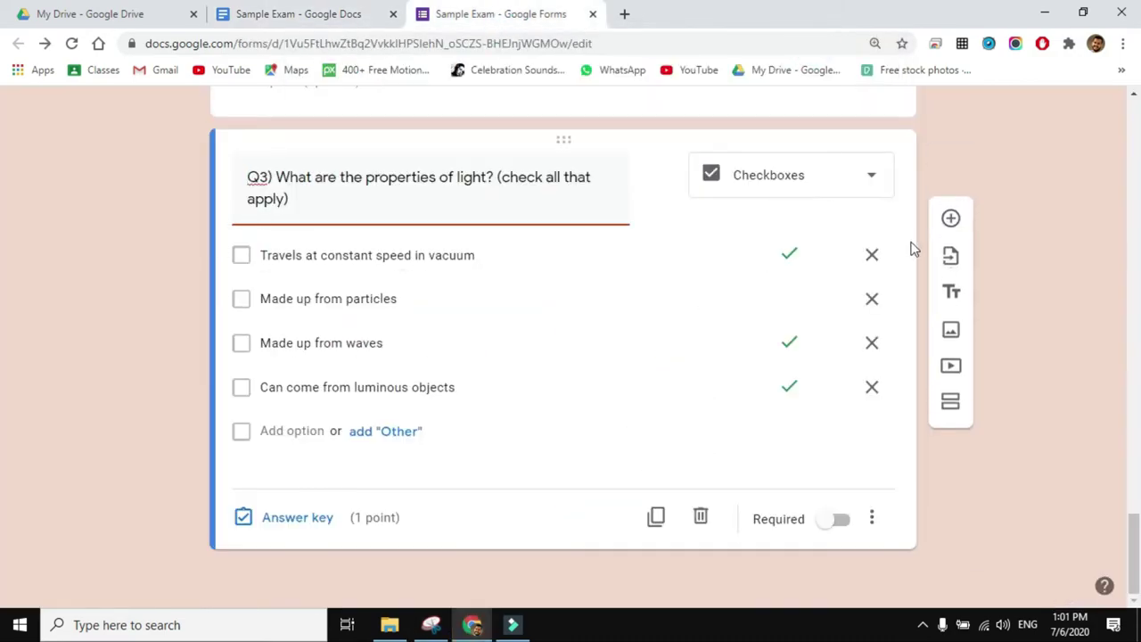
click(950, 217)
click(849, 353)
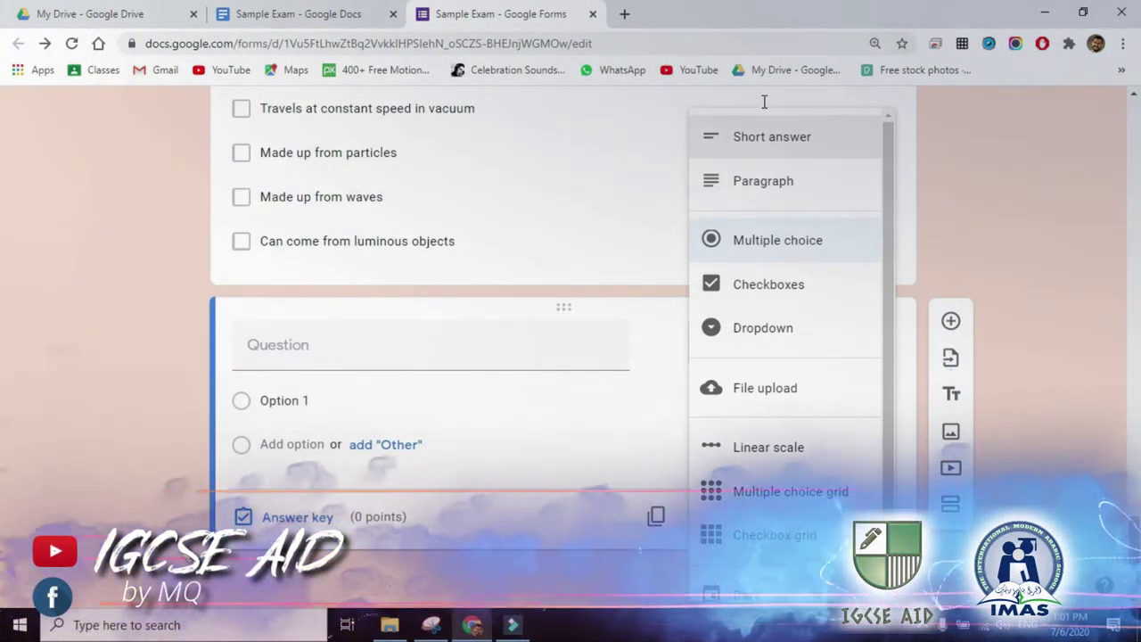
click(781, 546)
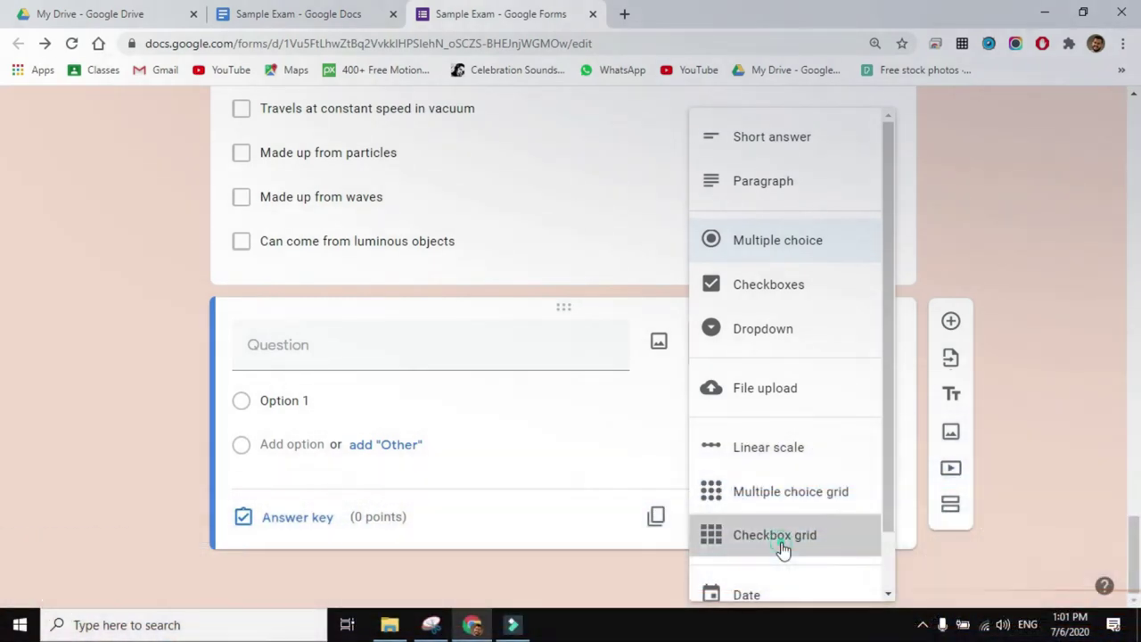
click(582, 353)
text(Q4)
Insert the image q4.PNG from the Pictures folder into the Q4 question.
click(658, 342)
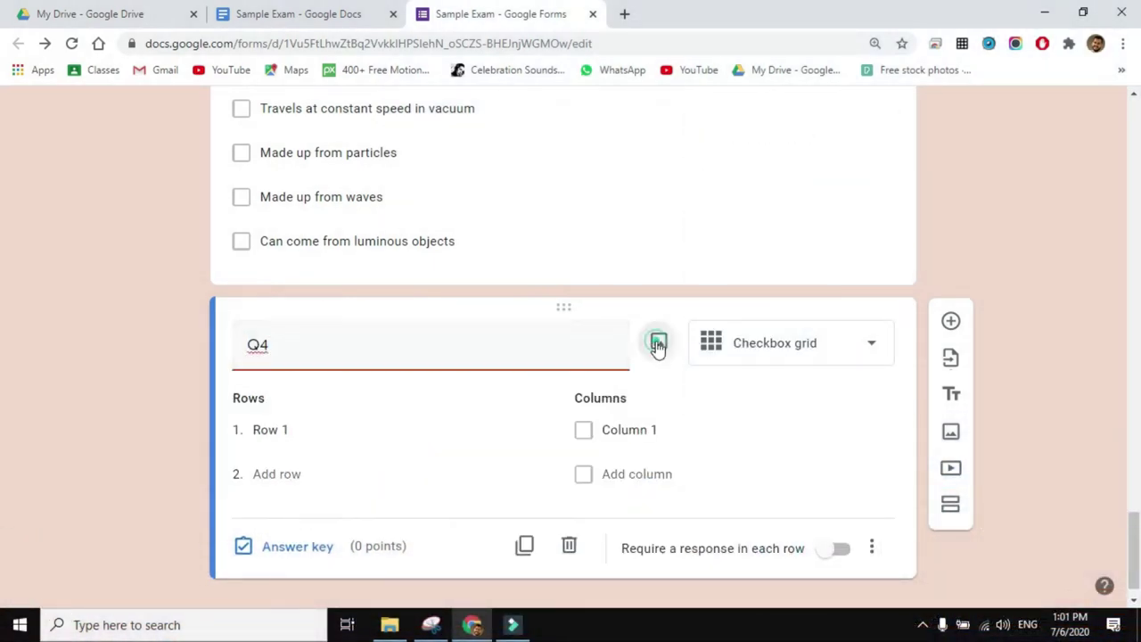
click(577, 460)
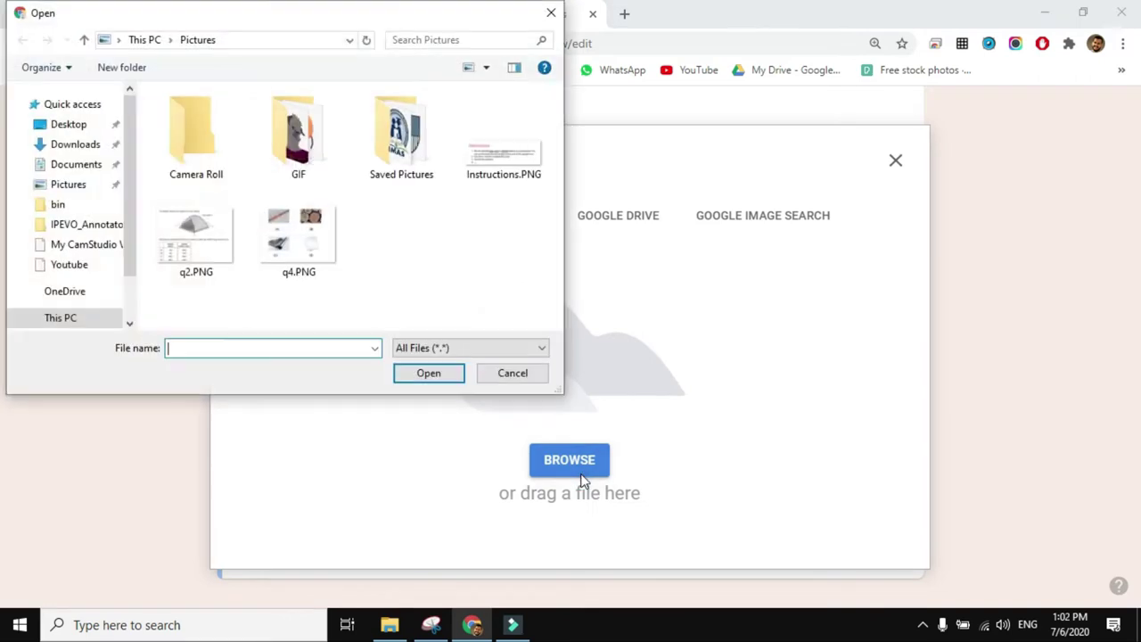
click(304, 224)
click(423, 375)
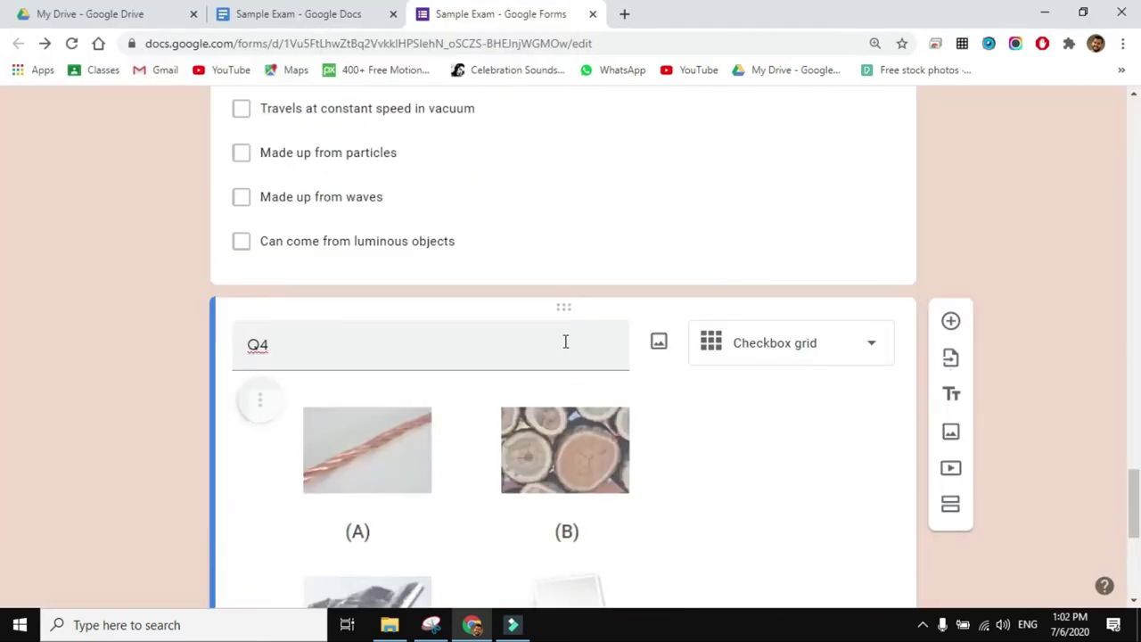
Copy the Q4 question text about electrical conductors from the Sample Exam document and paste it after "Q4)" in the form's question title.
click(282, 10)
scroll(500, 294, up, 1)
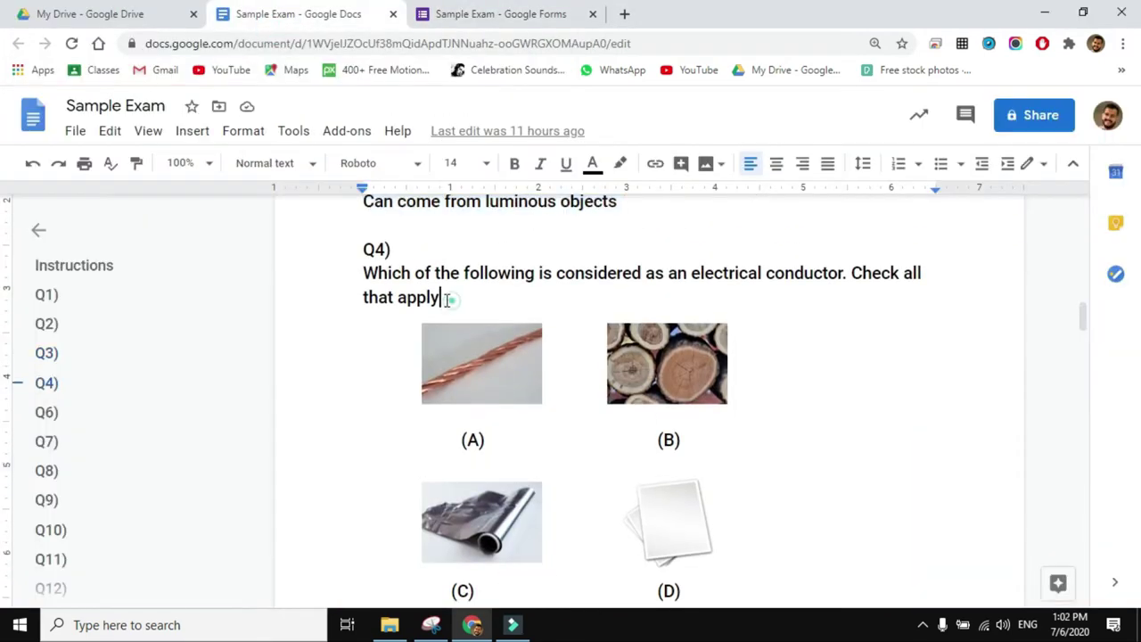
drag(441, 298, 348, 265)
key(ctrl+c)
key(ctrl+Tab)
click(326, 339)
key(ctrl+v)
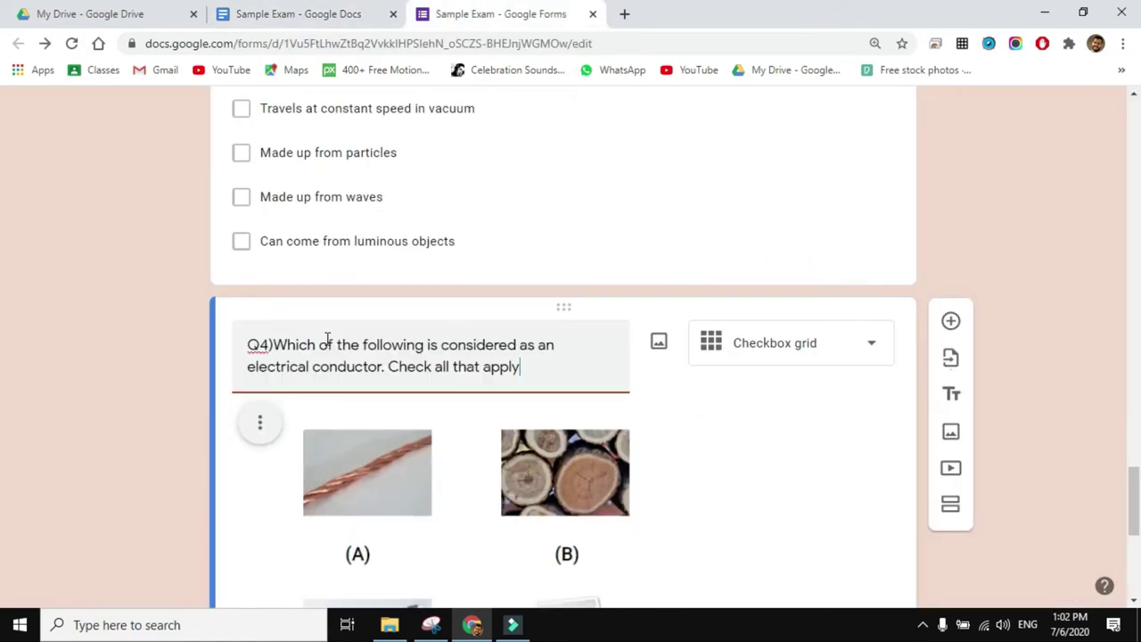
Name the Q4 grid's row "Choices" and create four columns labelled A, B, C and D.
scroll(494, 331, down, 5)
click(287, 398)
text(C)
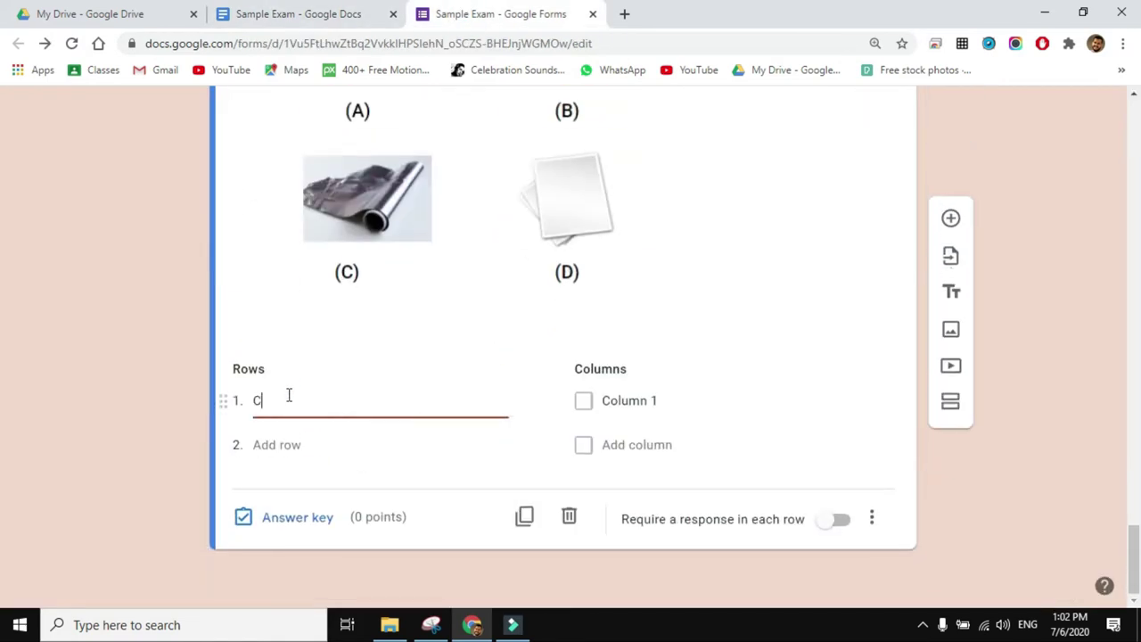
text(hoices)
click(657, 400)
text(A)
key(Return)
text(B)
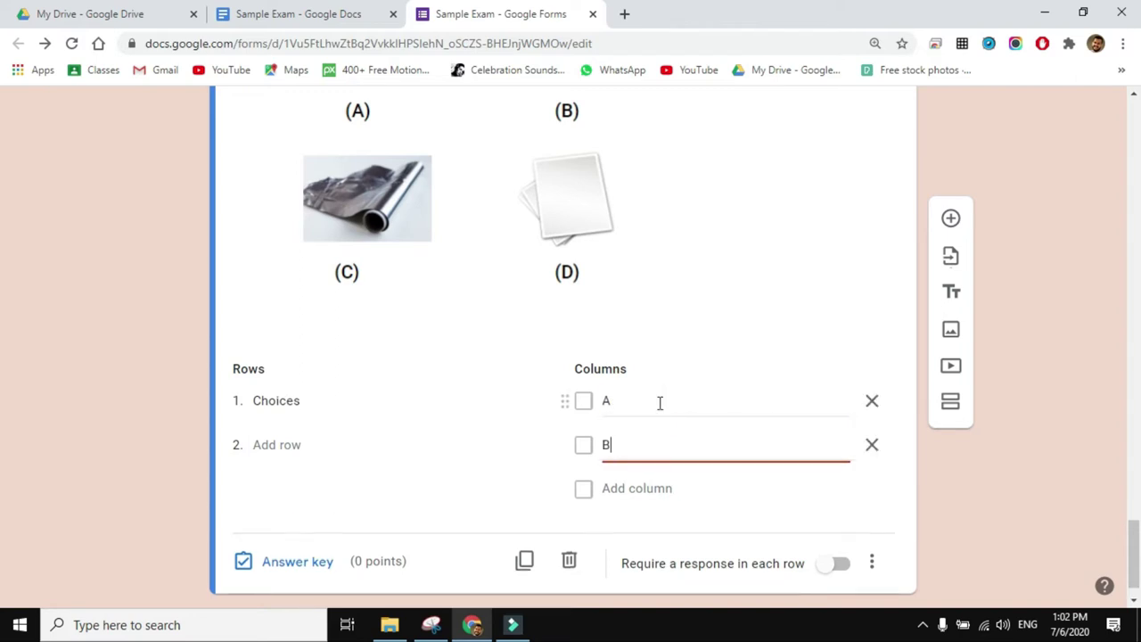
key(Return)
text(C)
key(Return)
text(D)
In Q4's answer key, set 1 point for the Choices row, mark A and C correct, and finish the key.
scroll(739, 440, down, 2)
click(298, 516)
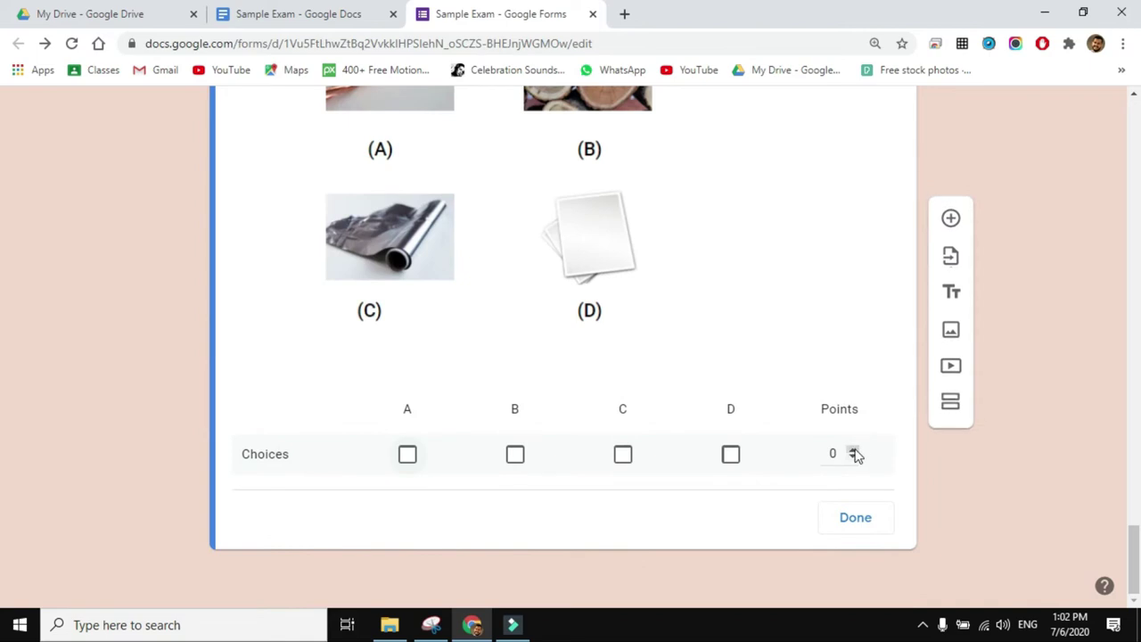
click(854, 452)
click(407, 456)
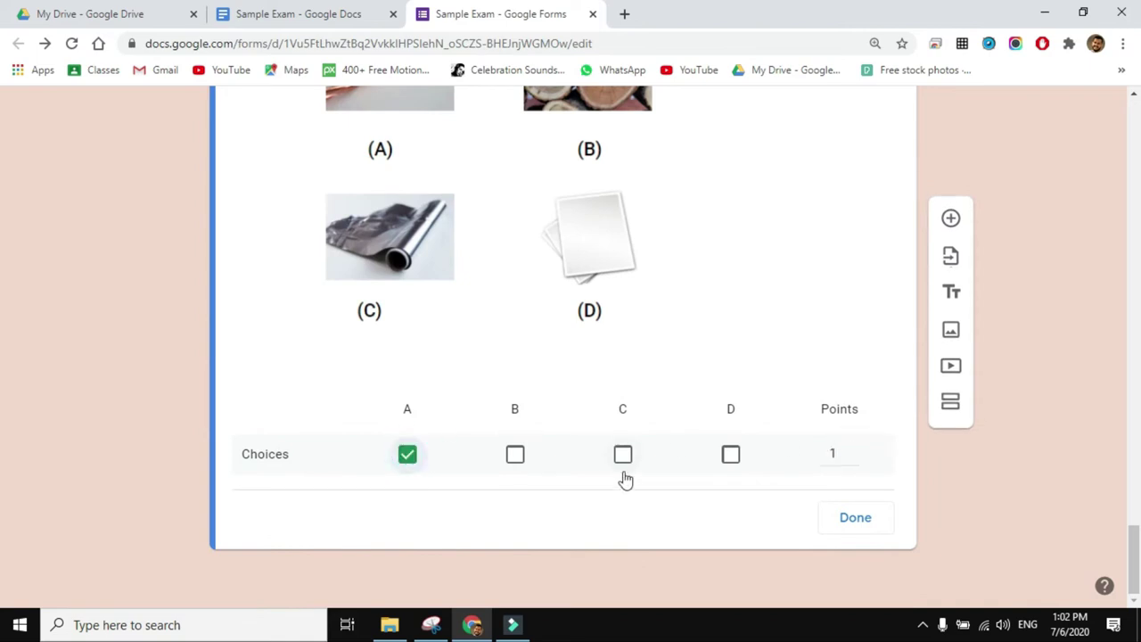
click(623, 456)
click(856, 520)
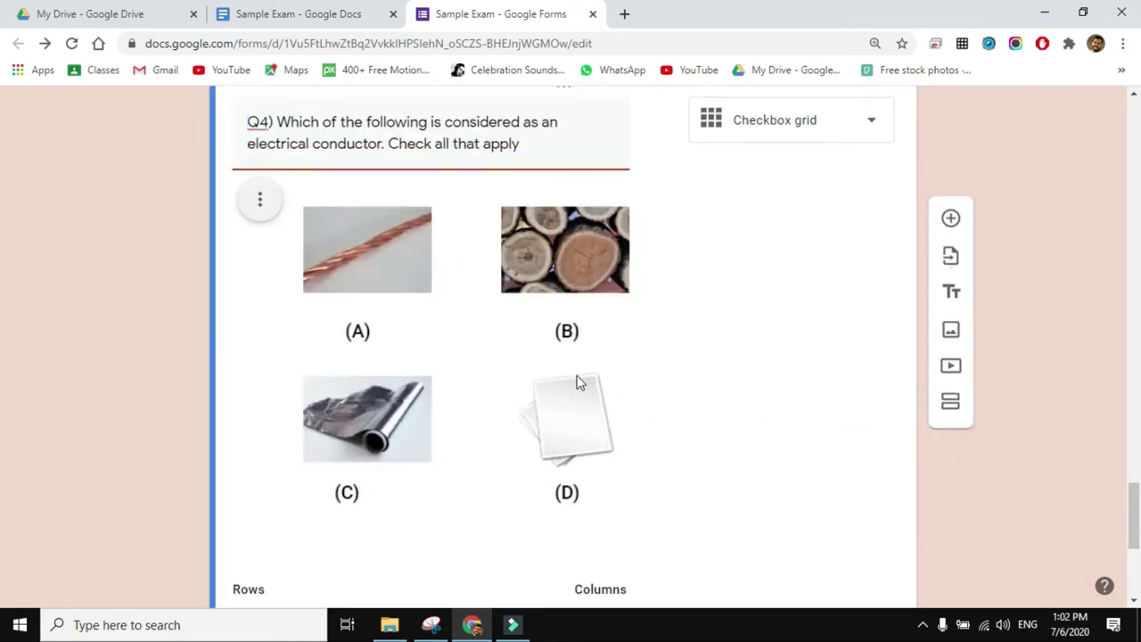
Review the finished checkbox questions in the form, and read through Q5 and its parts (a) to (c) in the Sample Exam document.
scroll(556, 341, up, 5)
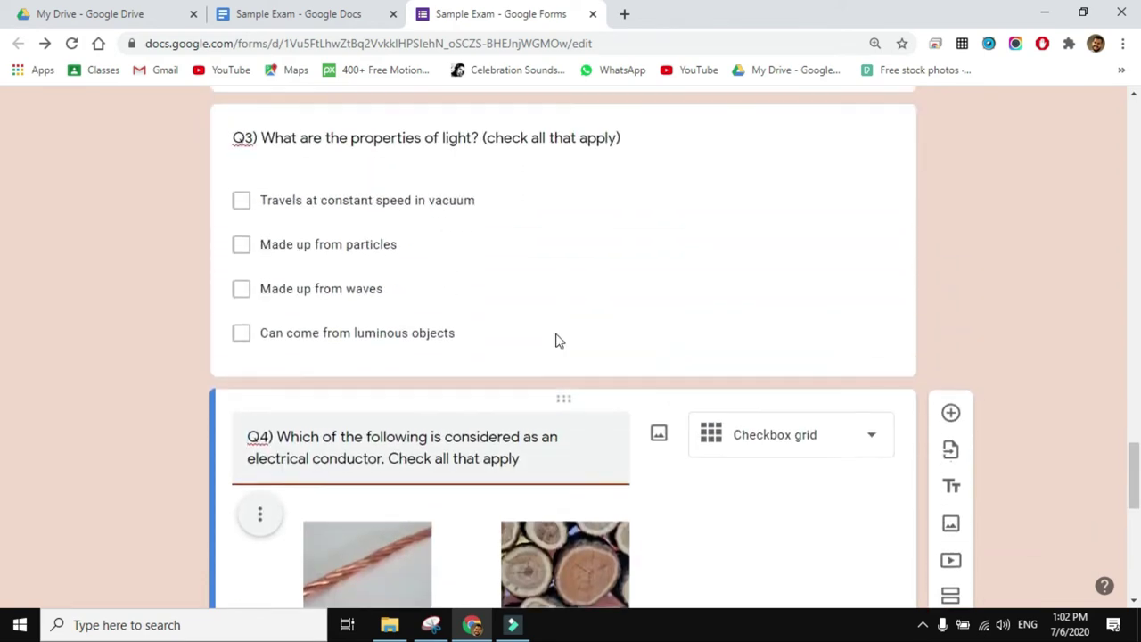
scroll(556, 335, down, 2)
scroll(558, 340, down, 1)
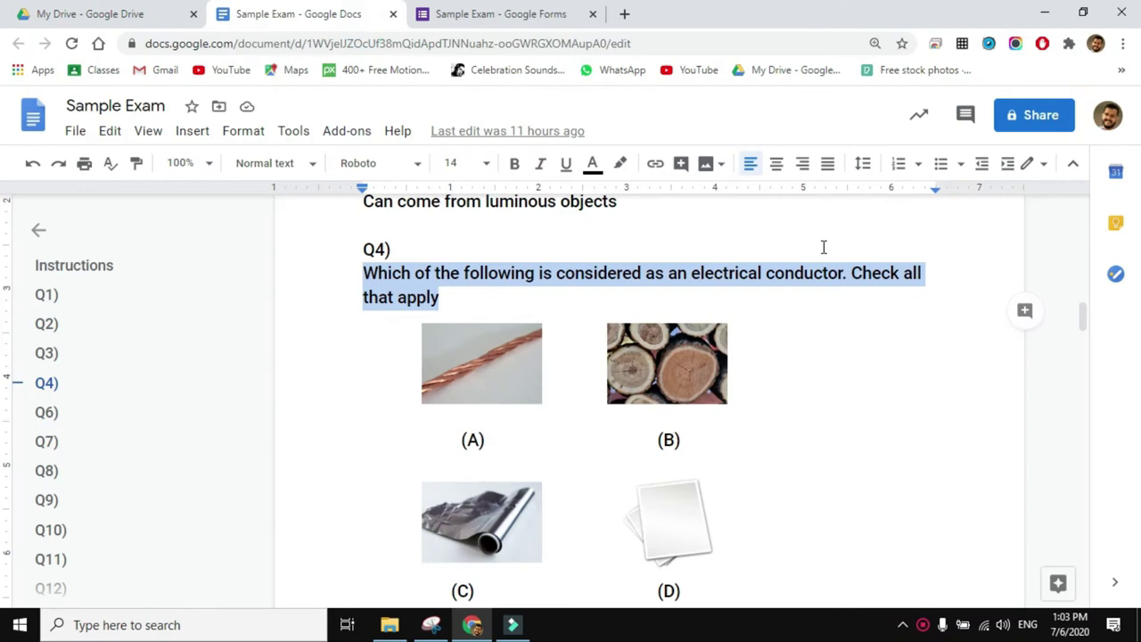
click(823, 247)
scroll(824, 247, down, 8)
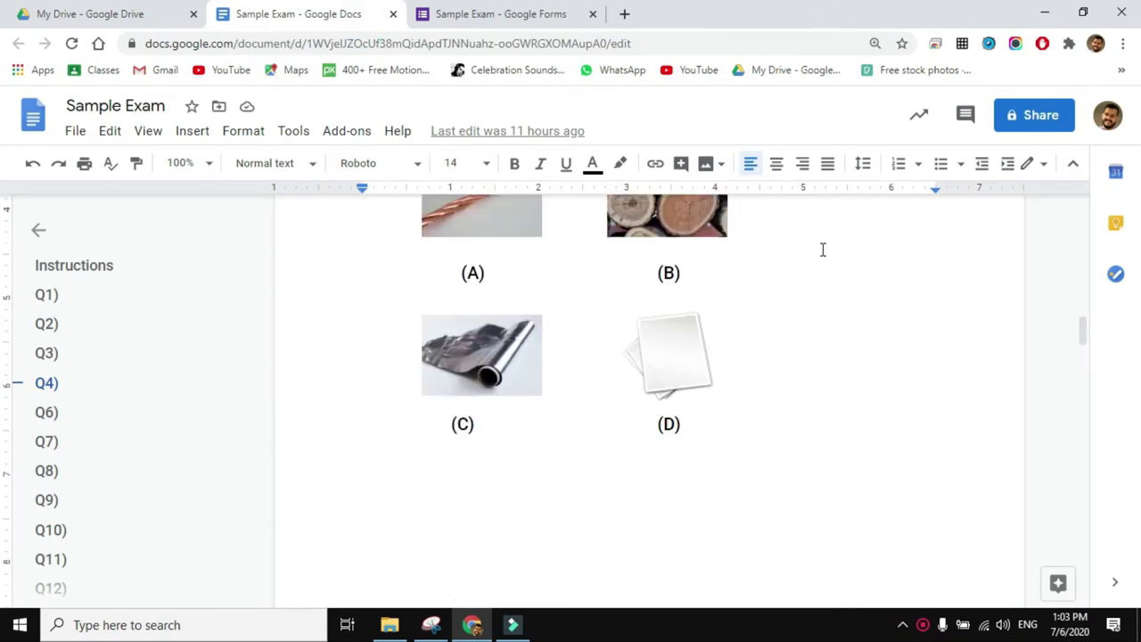
scroll(745, 237, up, 1)
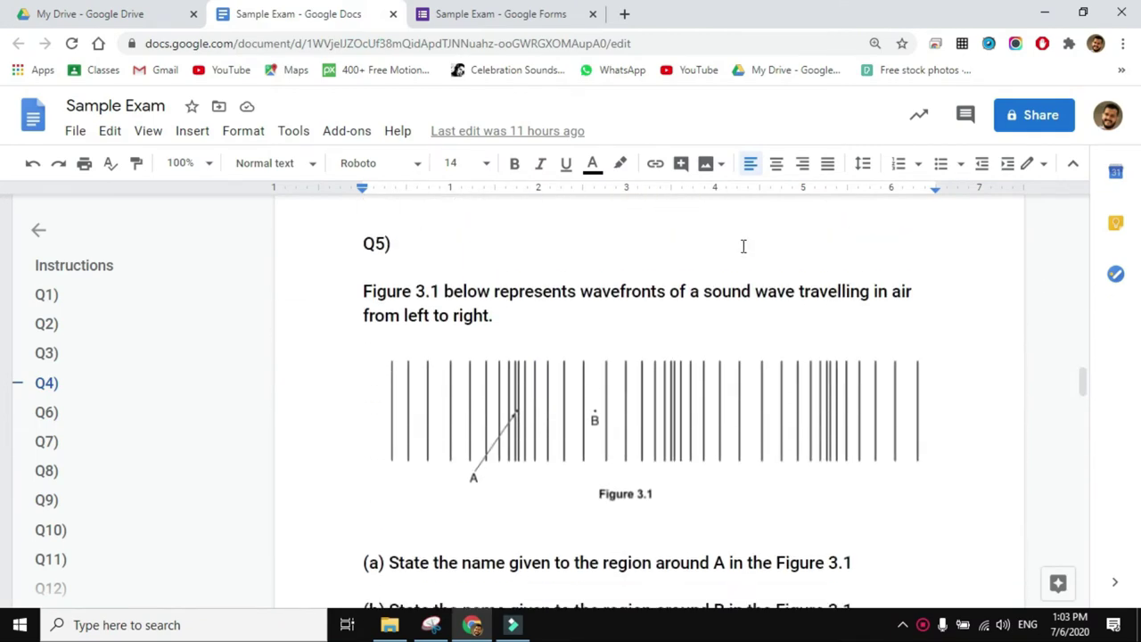
scroll(741, 247, down, 4)
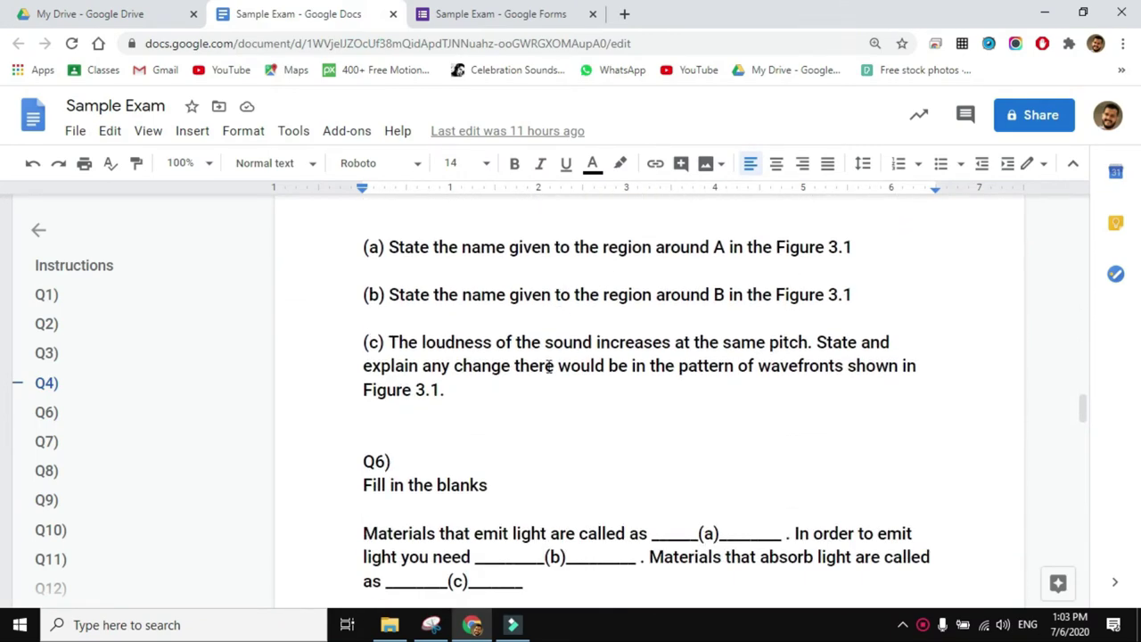
scroll(543, 346, up, 4)
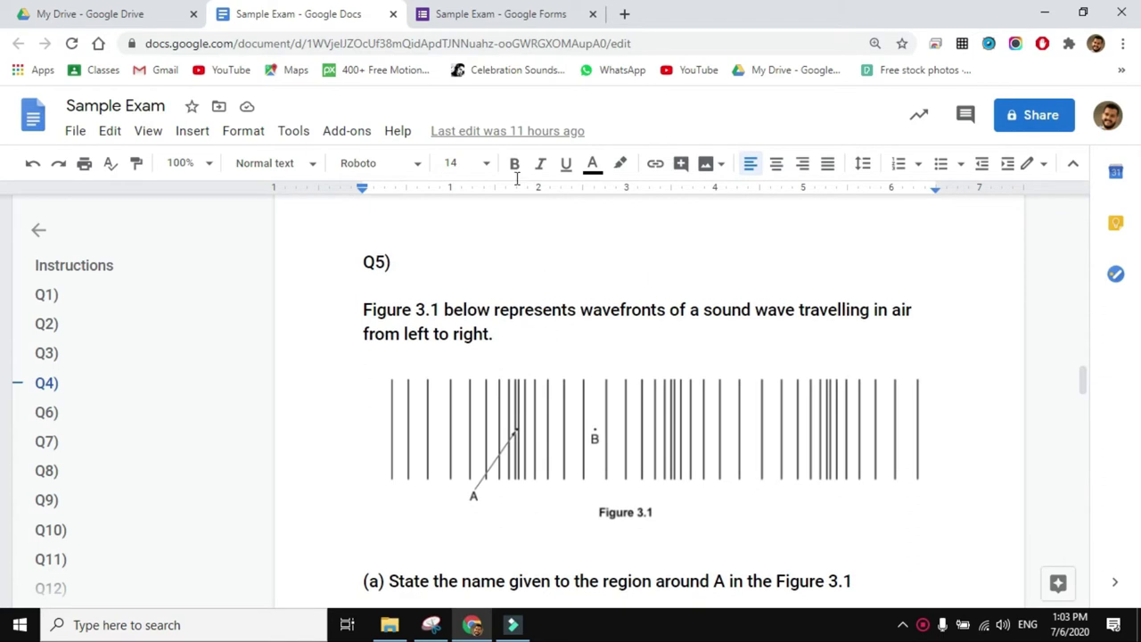
Return to the Google Forms exam and add a new section after Q4, titled "Theory 1".
click(502, 13)
click(949, 403)
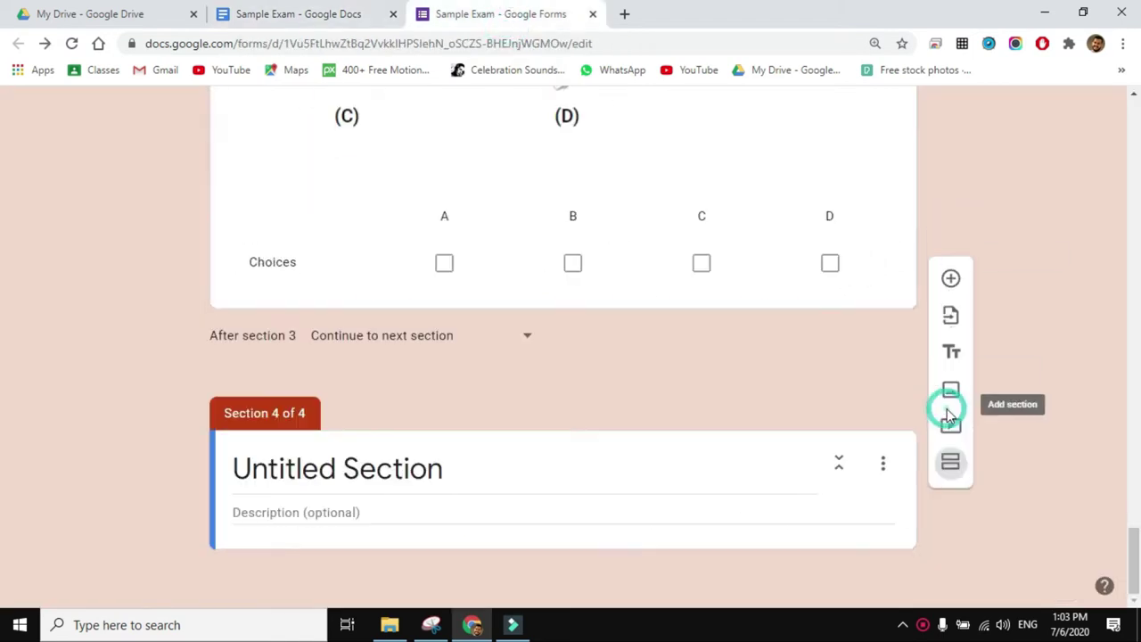
click(444, 462)
text(Theory 1)
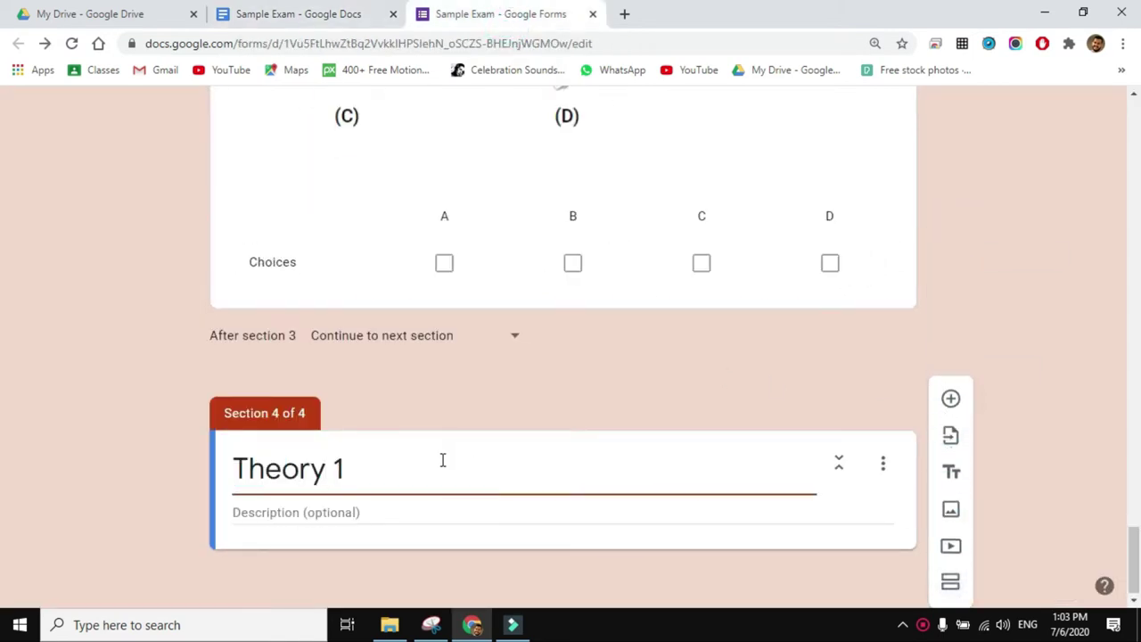
click(586, 335)
key(ctrl+Page_Up)
triple_click(409, 308)
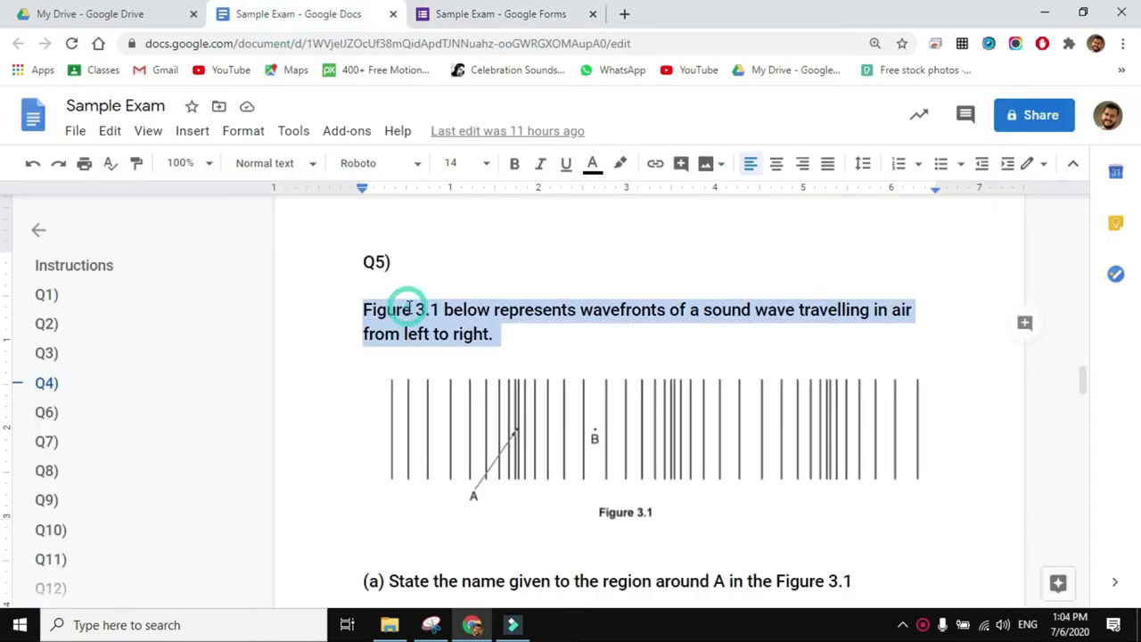
click(546, 457)
click(542, 334)
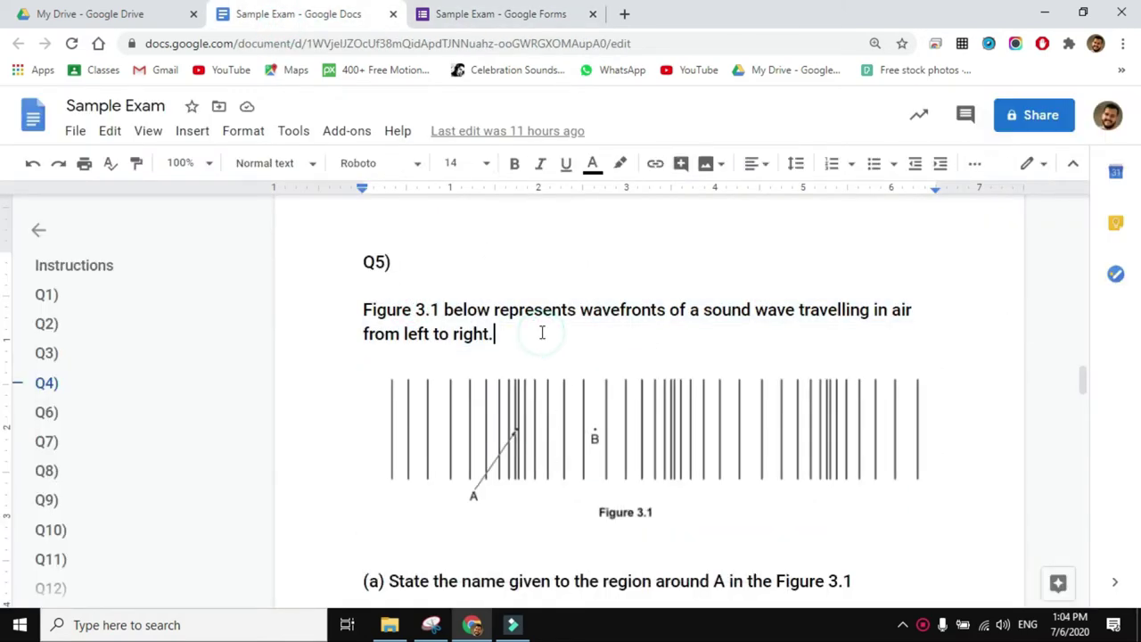
key(ctrl+Page_Down)
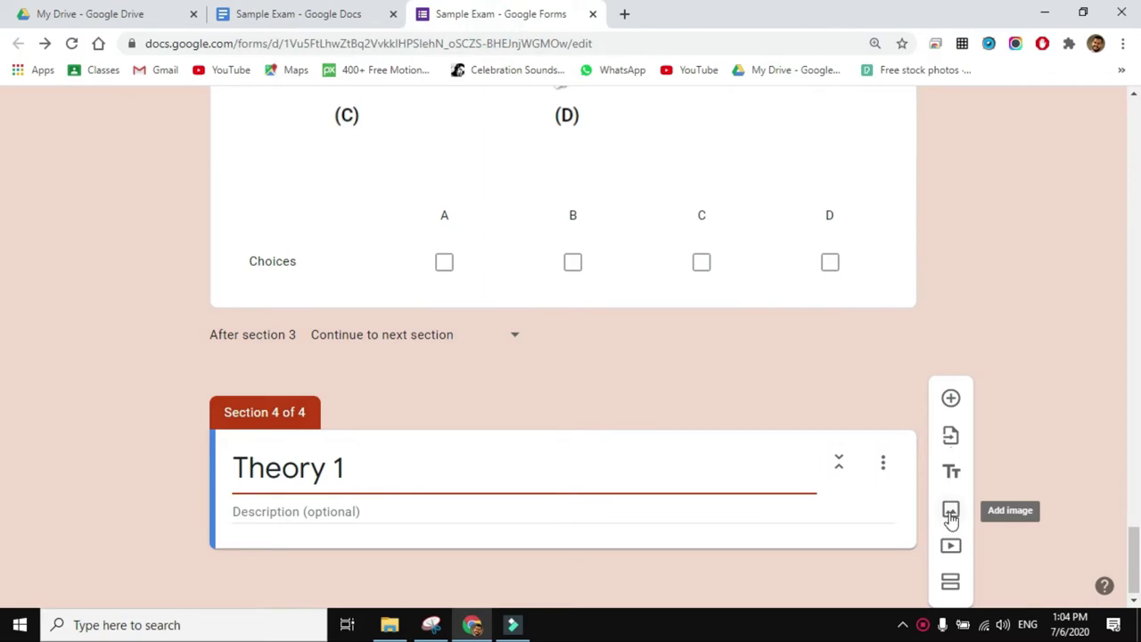
Start adding an image to the Theory 1 section, and capture Figure 3.1 of Q5 from the Sample Exam document with Snipping Tool.
click(950, 512)
click(356, 12)
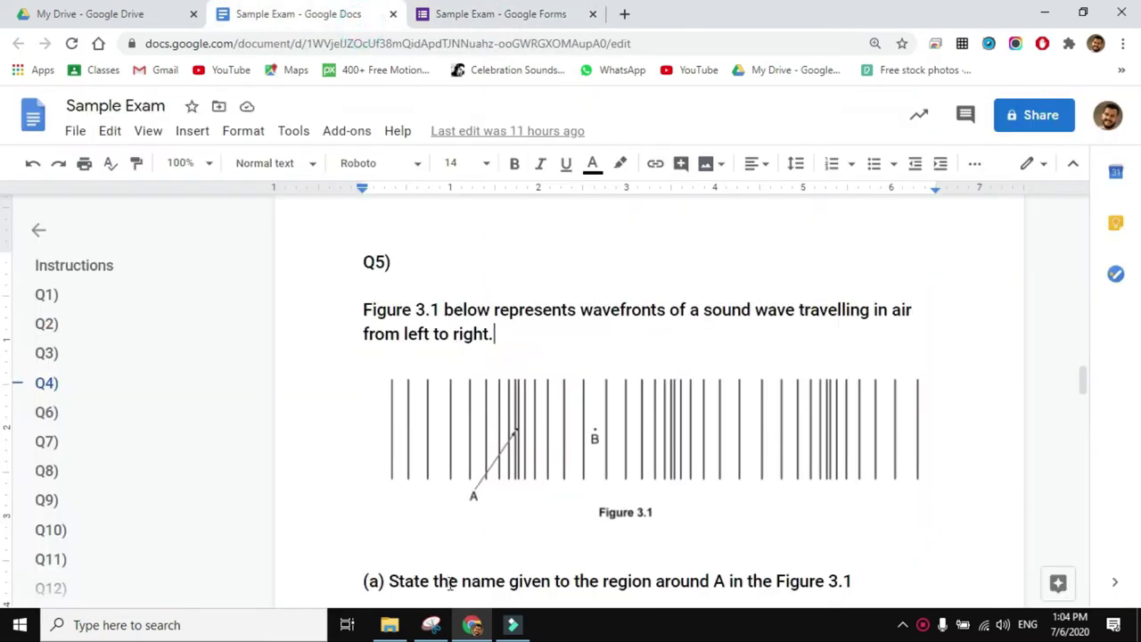
scroll(574, 409, down, 1)
click(431, 624)
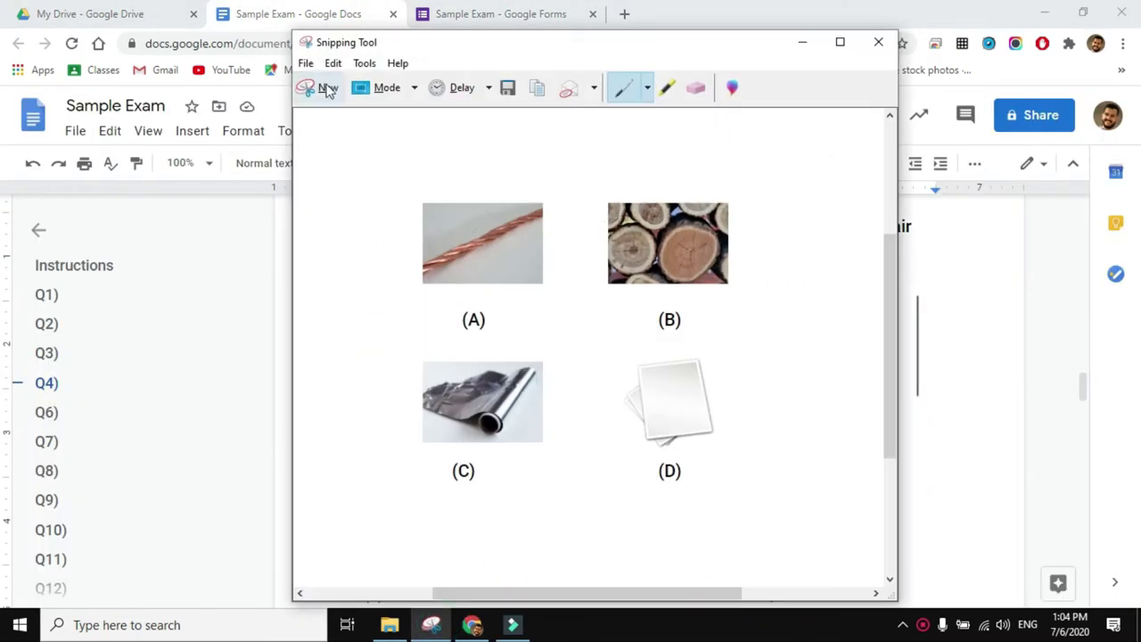
click(313, 84)
drag(347, 271, 875, 446)
Save the Figure 3.1 snip as the PNG file q5 in the Pictures folder and close Snipping Tool.
right_click(671, 337)
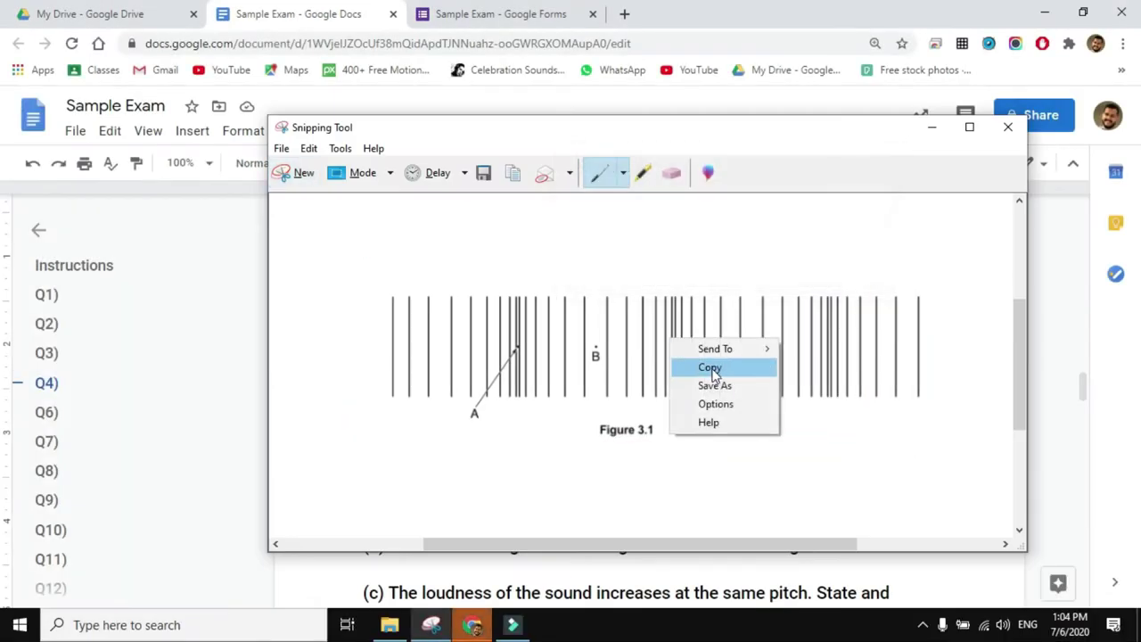
click(704, 385)
text(q4)
click(698, 529)
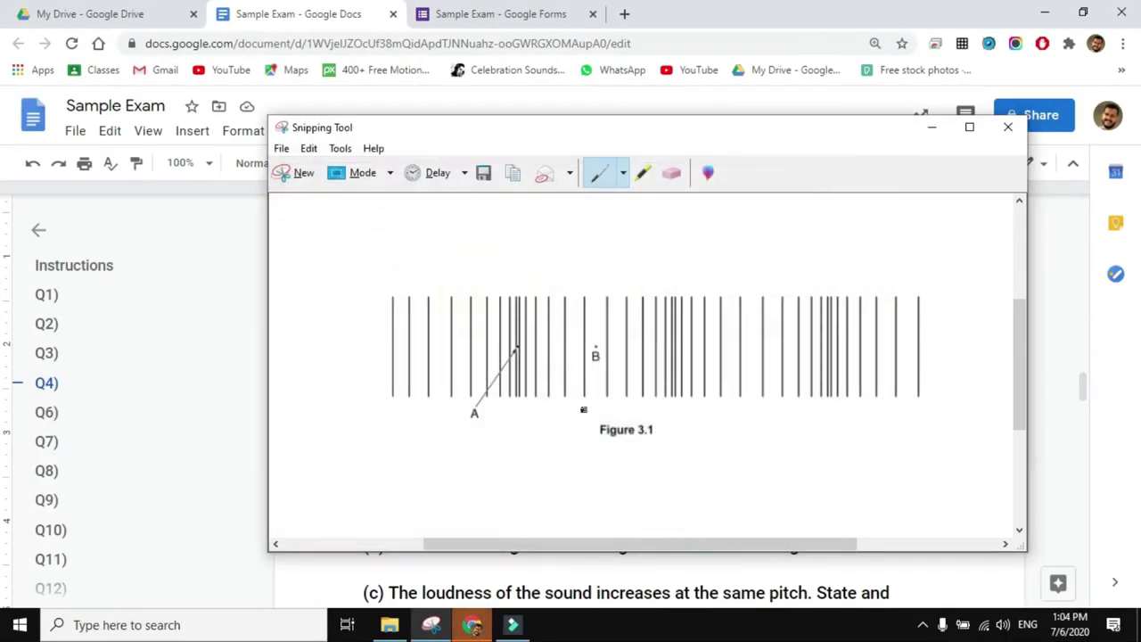
click(1008, 127)
Return to the Google Forms exam and insert q5.PNG from the Pictures folder as an image in the Theory 1 section.
click(500, 14)
click(602, 465)
click(408, 229)
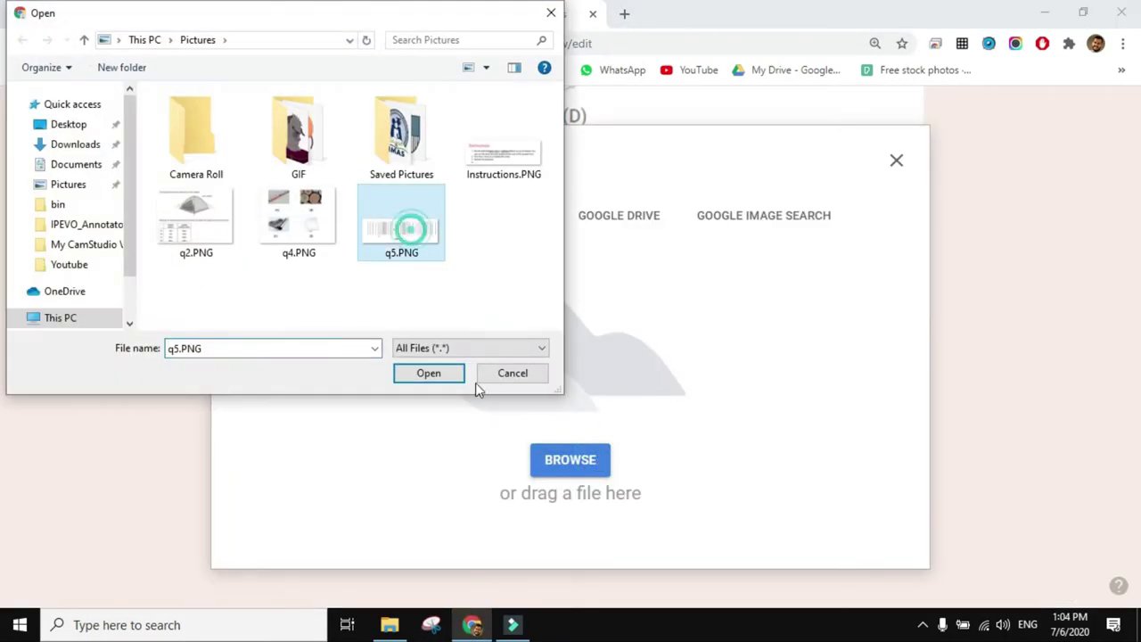
click(445, 376)
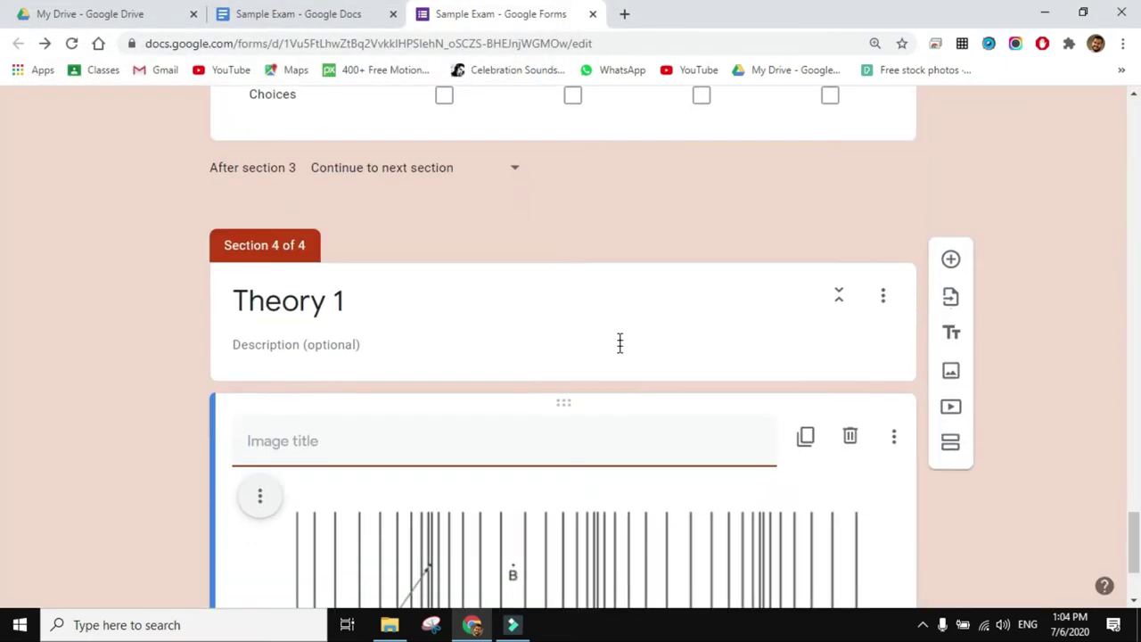
Copy the Figure 3.1 wavefronts statement from the Sample Exam document into the form's image title and prefix it with "Q5)".
click(325, 18)
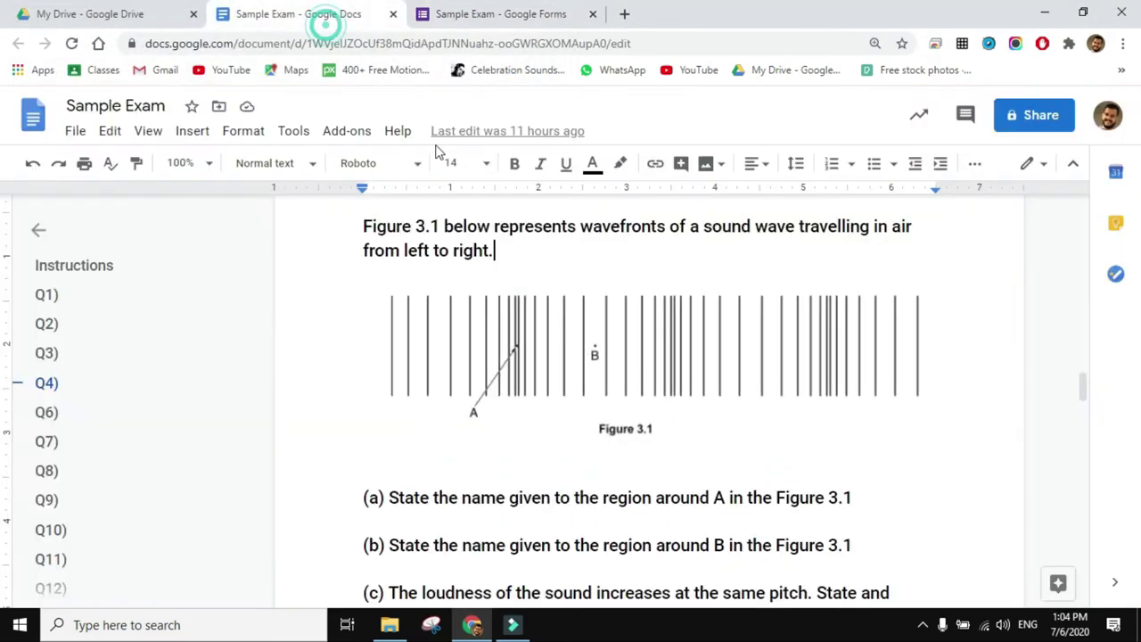
triple_click(426, 249)
key(ctrl+c)
click(479, 13)
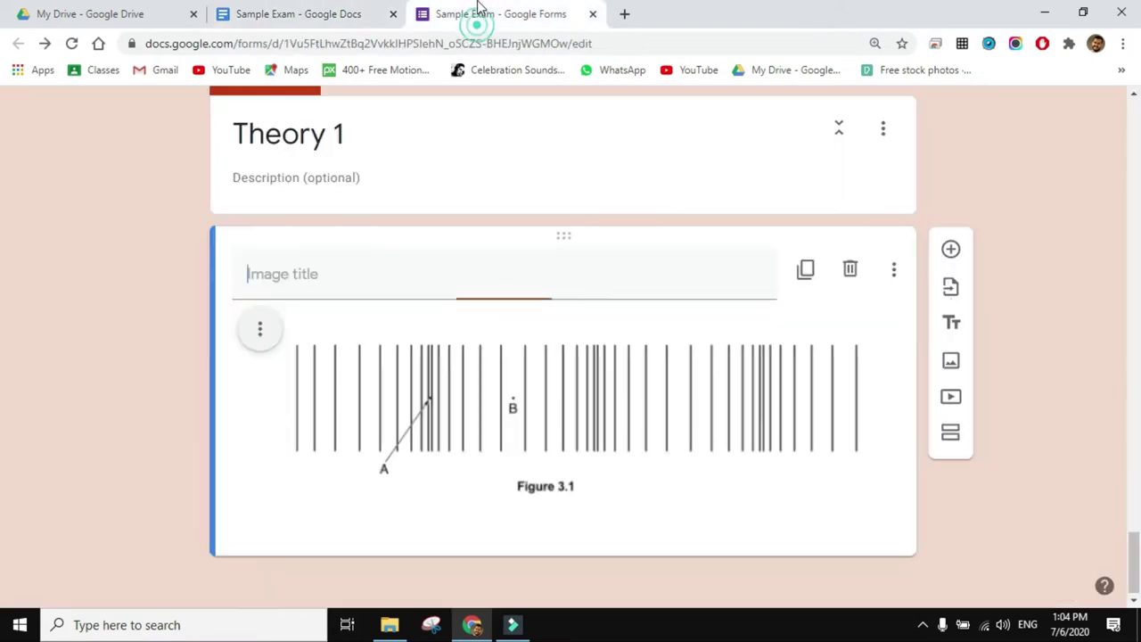
click(334, 275)
key(ctrl+v)
click(250, 274)
text(Q5)
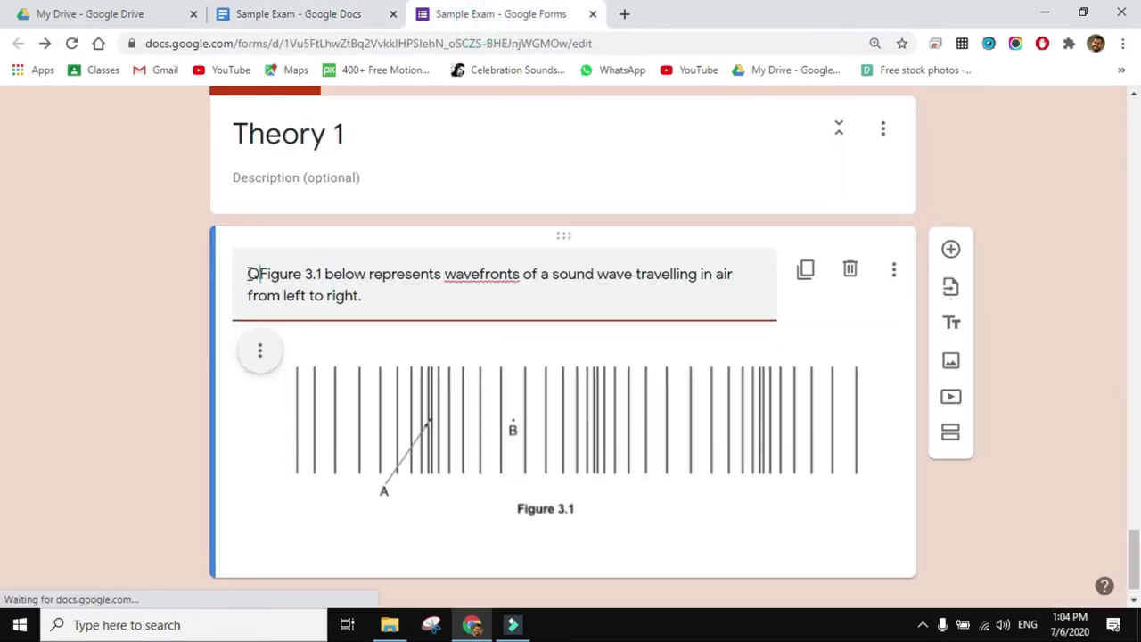
text())
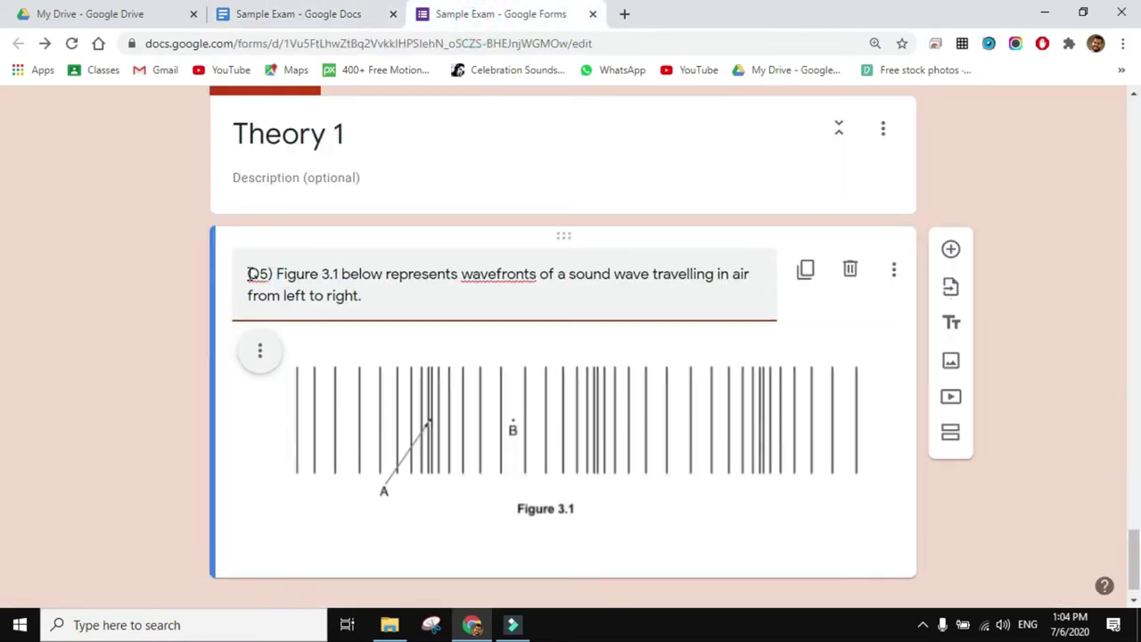
Review Q5 parts (a) to (c) in the Sample Exam document, and add a short answer question below the Figure 3.1 image in the form.
click(357, 14)
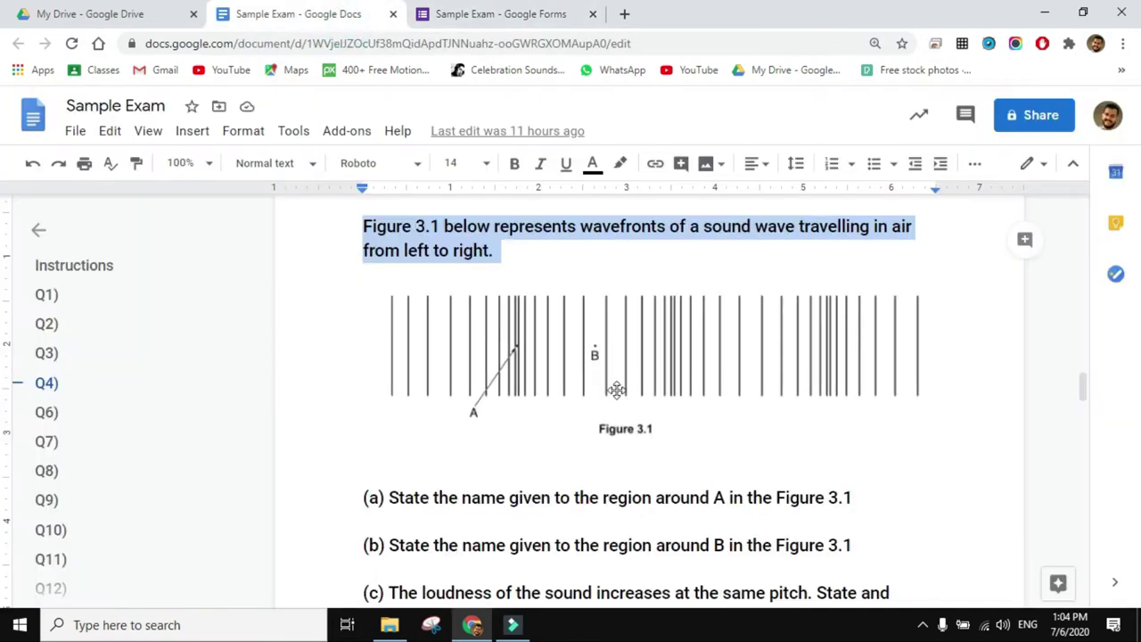
scroll(616, 389, down, 2)
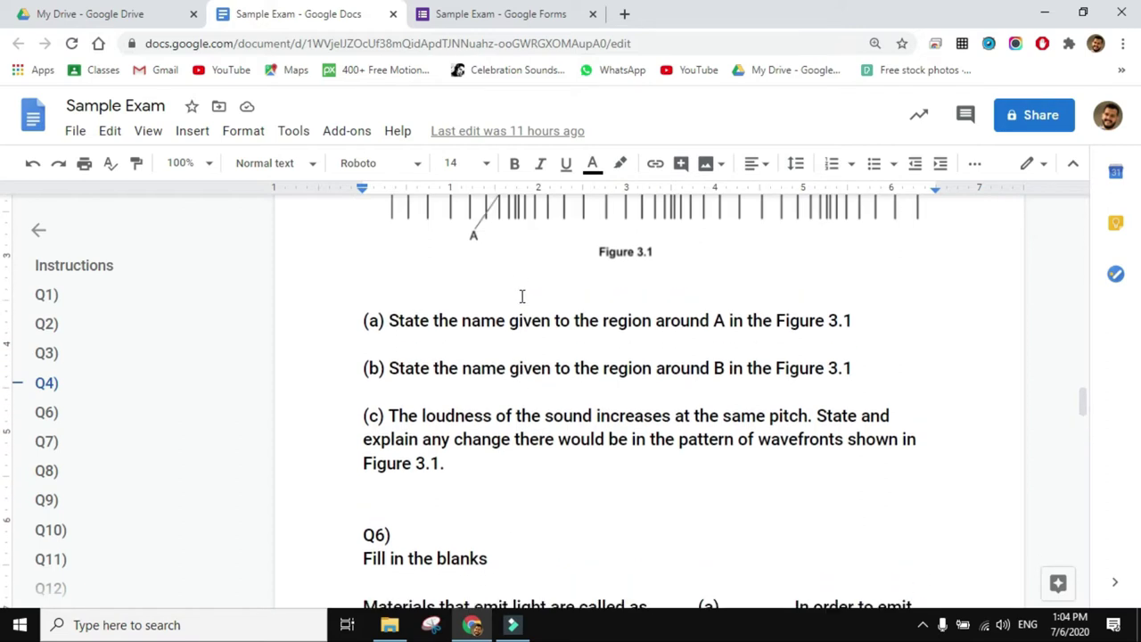
scroll(522, 295, up, 1)
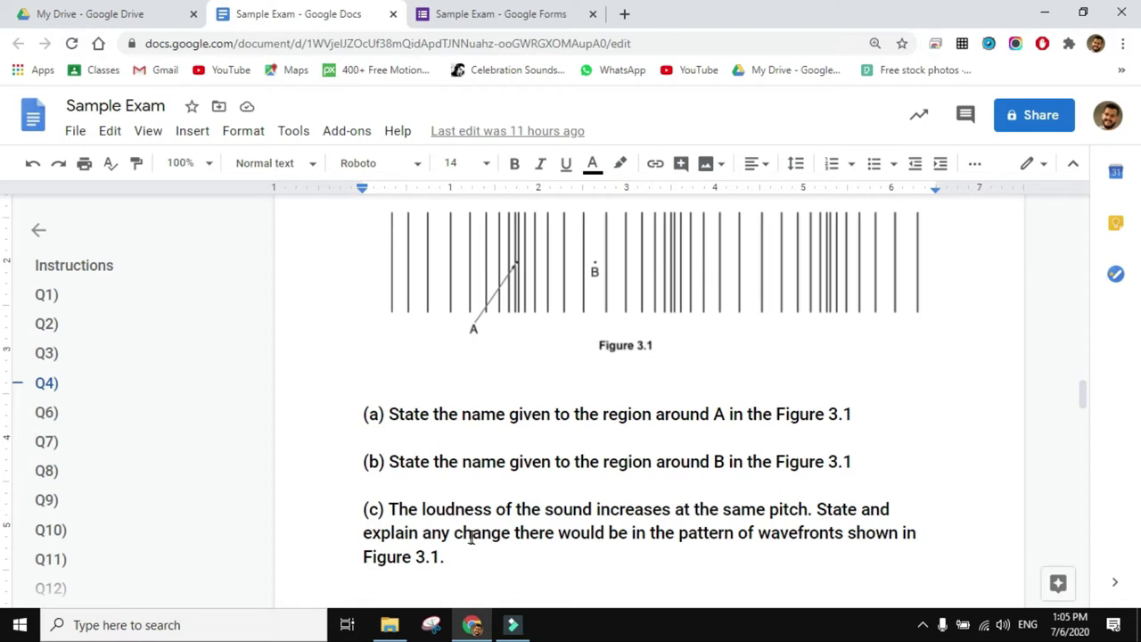
click(504, 12)
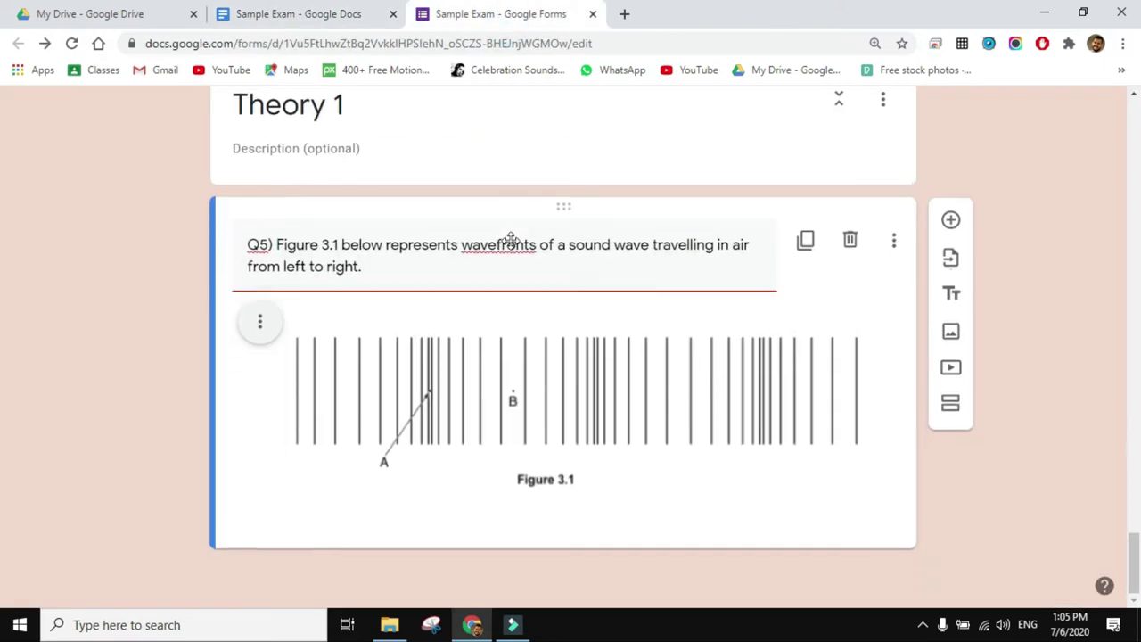
click(948, 223)
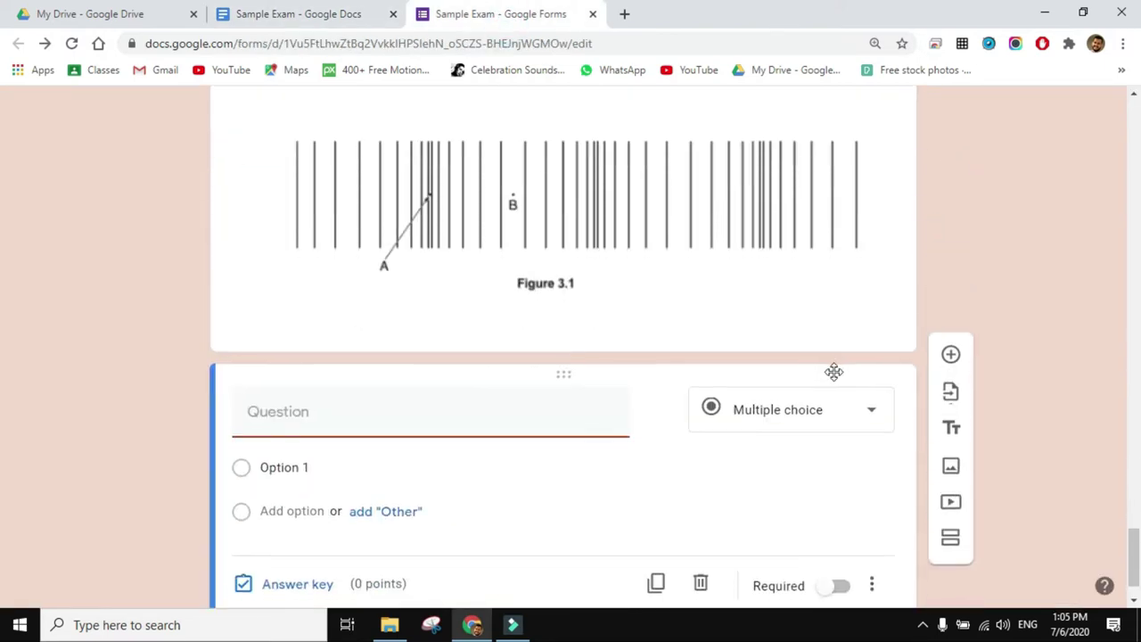
click(852, 410)
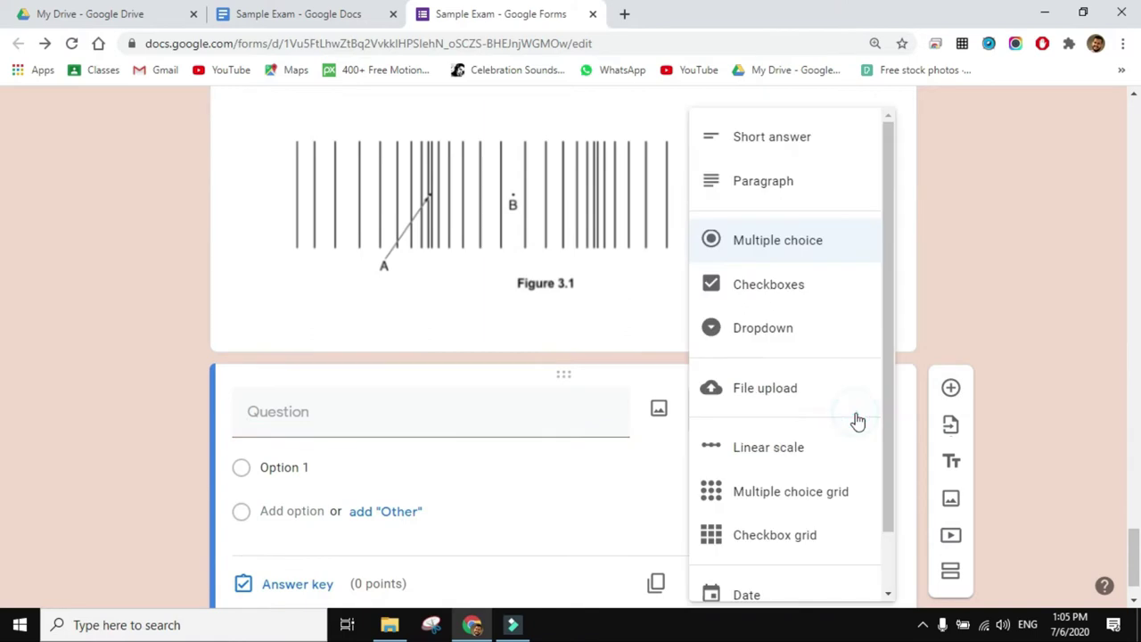
click(776, 156)
Copy Q5 part (a) from the Sample Exam document and paste it as the text of the new short answer question.
click(323, 12)
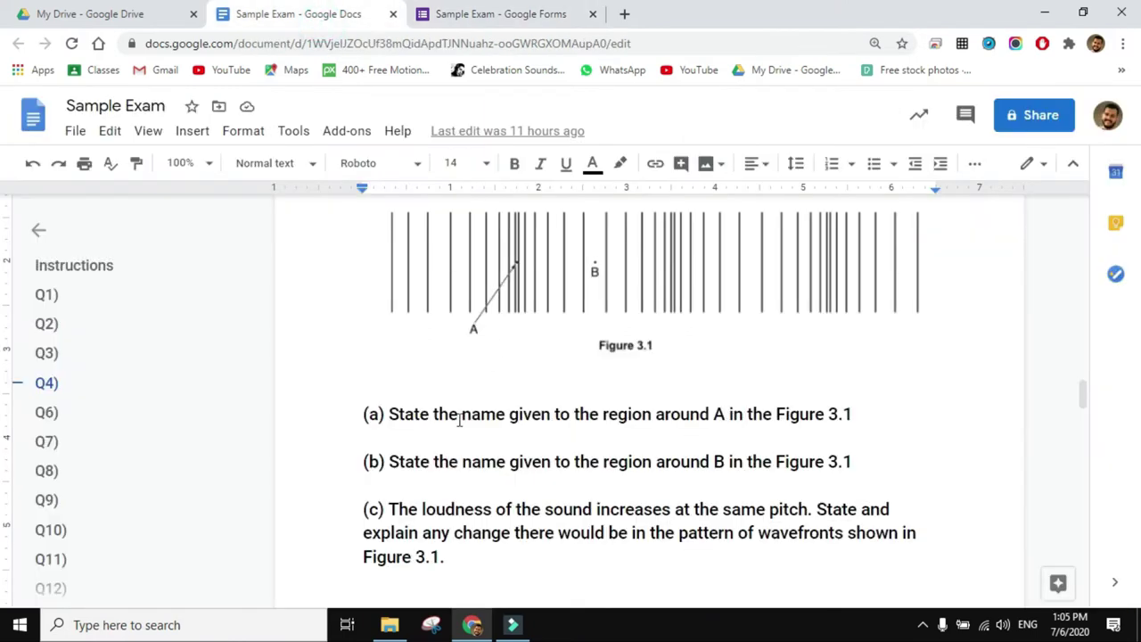
triple_click(459, 418)
key(ctrl+c)
key(ctrl+Tab)
click(328, 419)
key(ctrl+v)
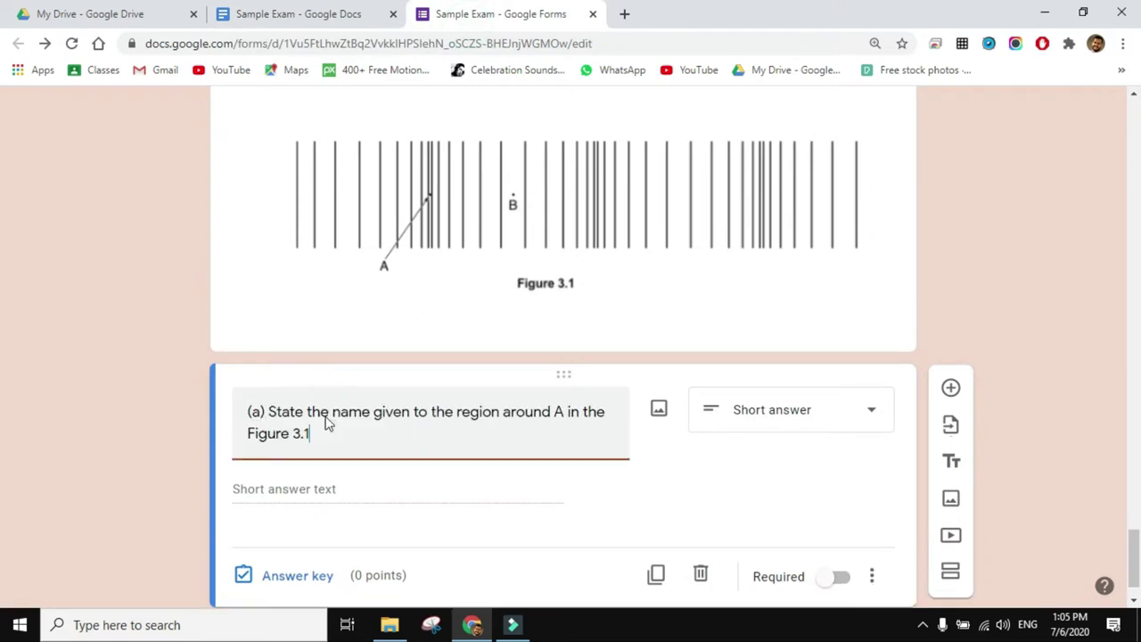
In the answer key for part (a), assign 1 point and add "Compression" as a correct answer.
click(298, 528)
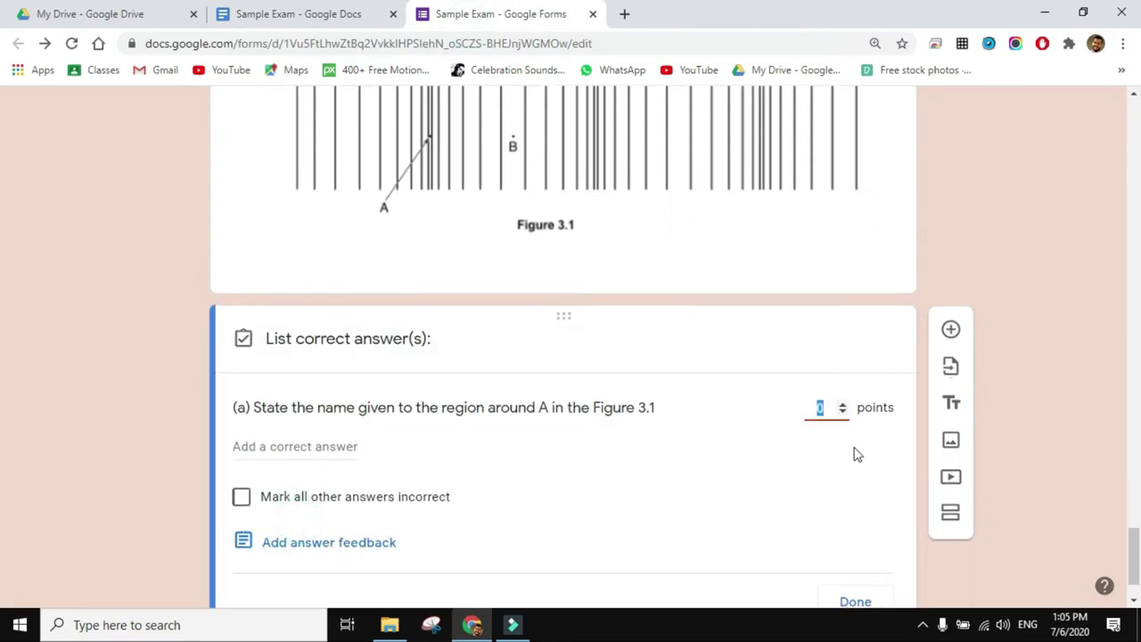
click(843, 403)
click(316, 446)
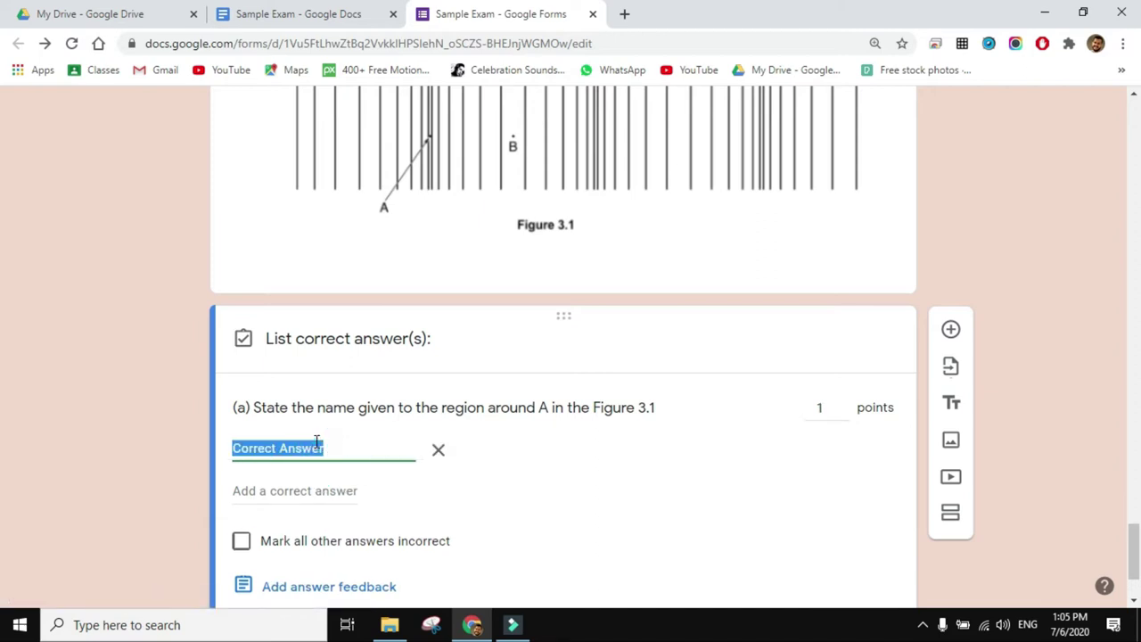
text(Compression)
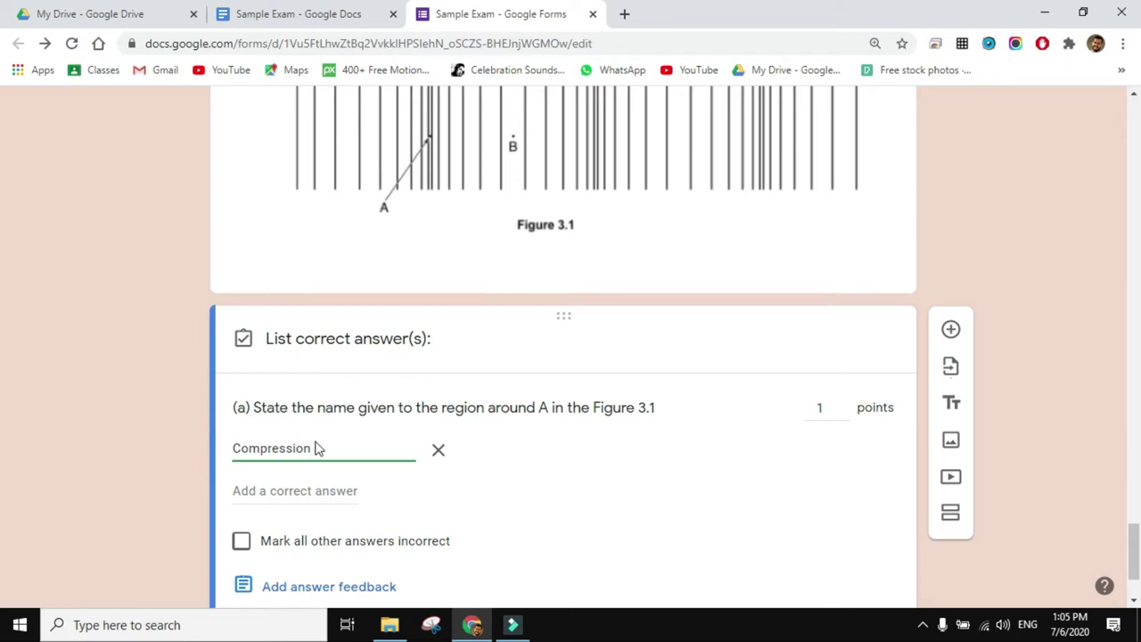
Add "compressions" and "COMPRESSIONS" as correct answers for part (a), mark all other answers incorrect, and close the answer key.
key(Return)
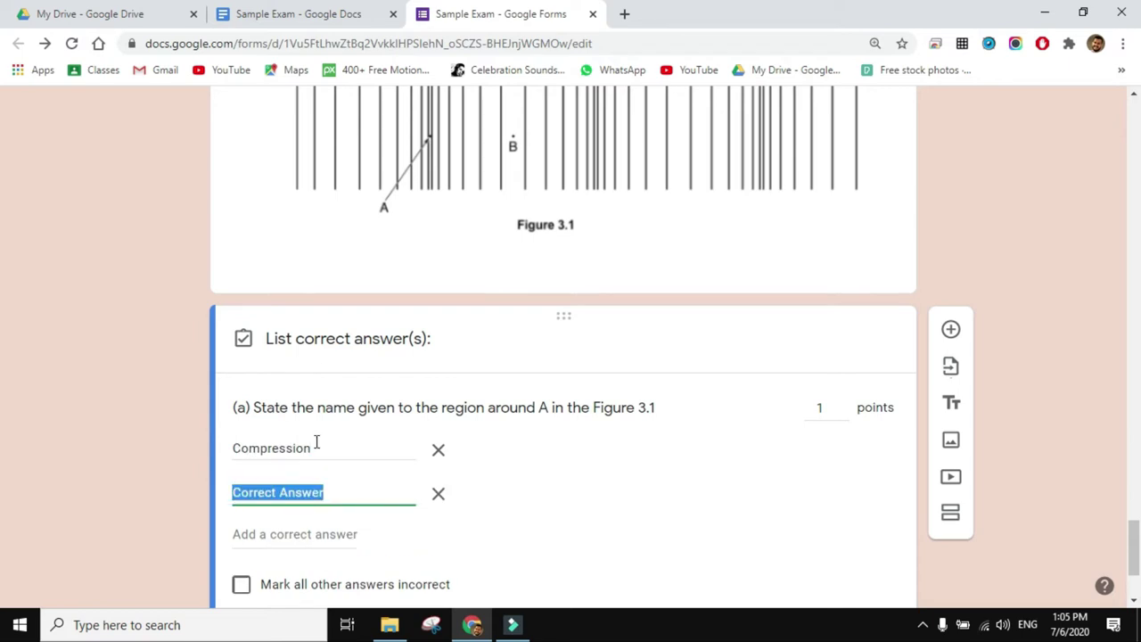
text(compressions)
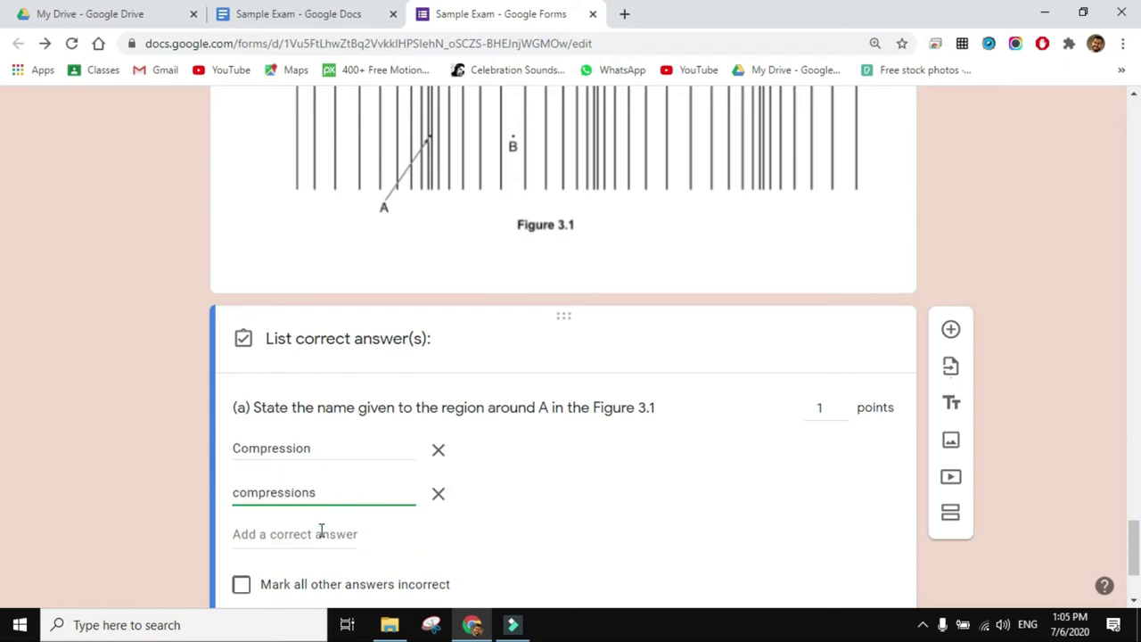
click(321, 533)
text(C)
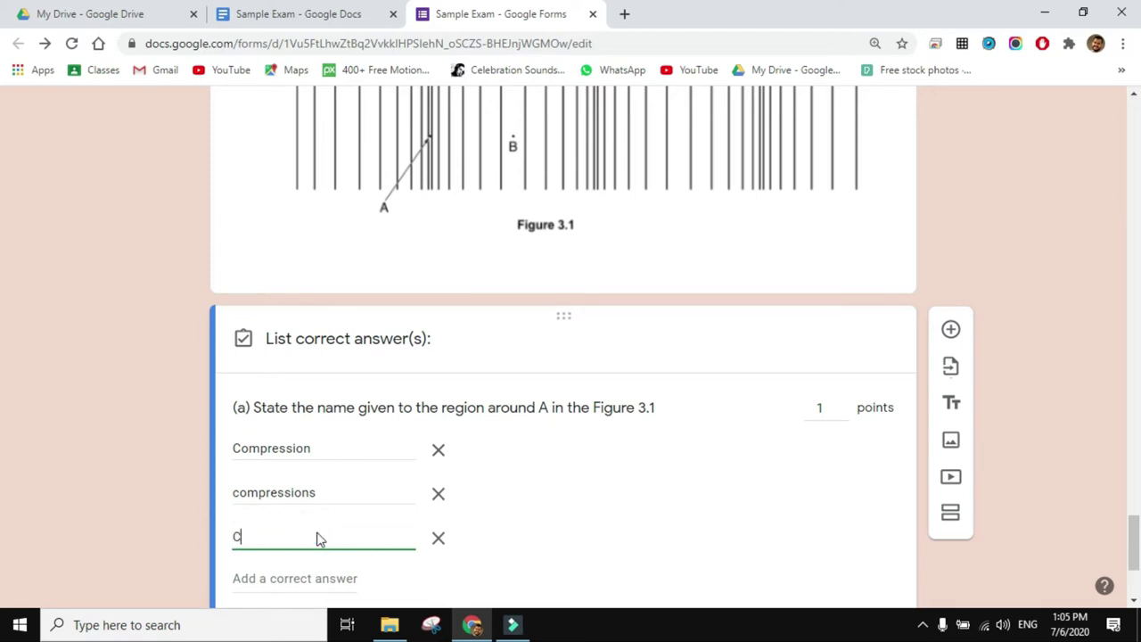
text(OMPRESSIONS)
key(Return)
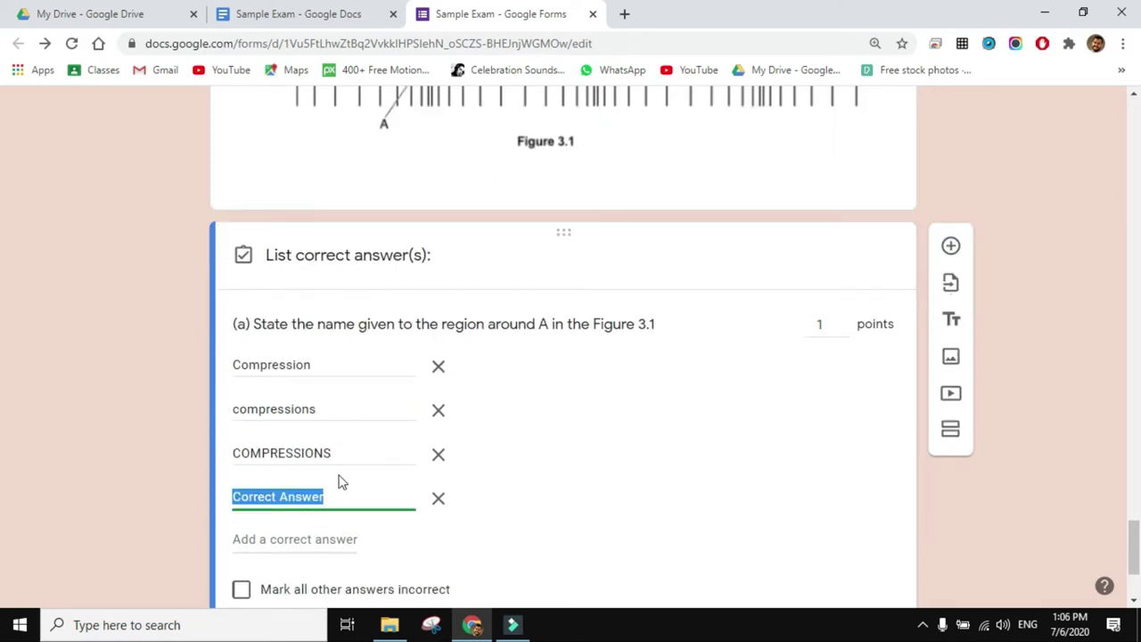
key(BackSpace)
key(BackSpace)
click(242, 464)
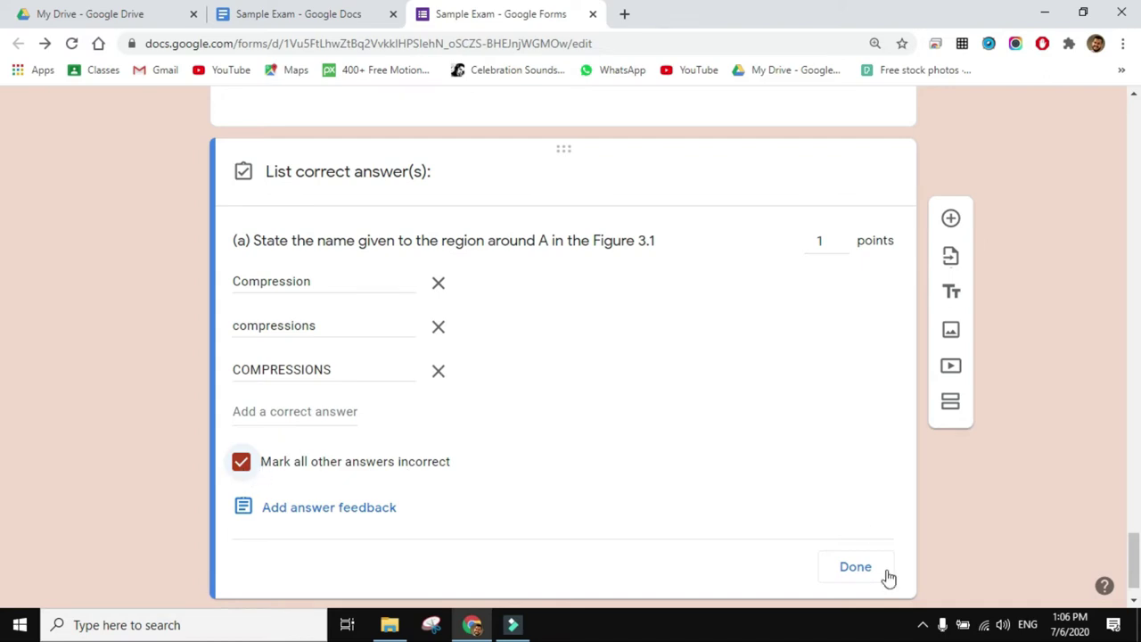
click(856, 565)
Compare parts (a) and (b) in the Sample Exam document, and duplicate the part (a) question in the form.
click(339, 10)
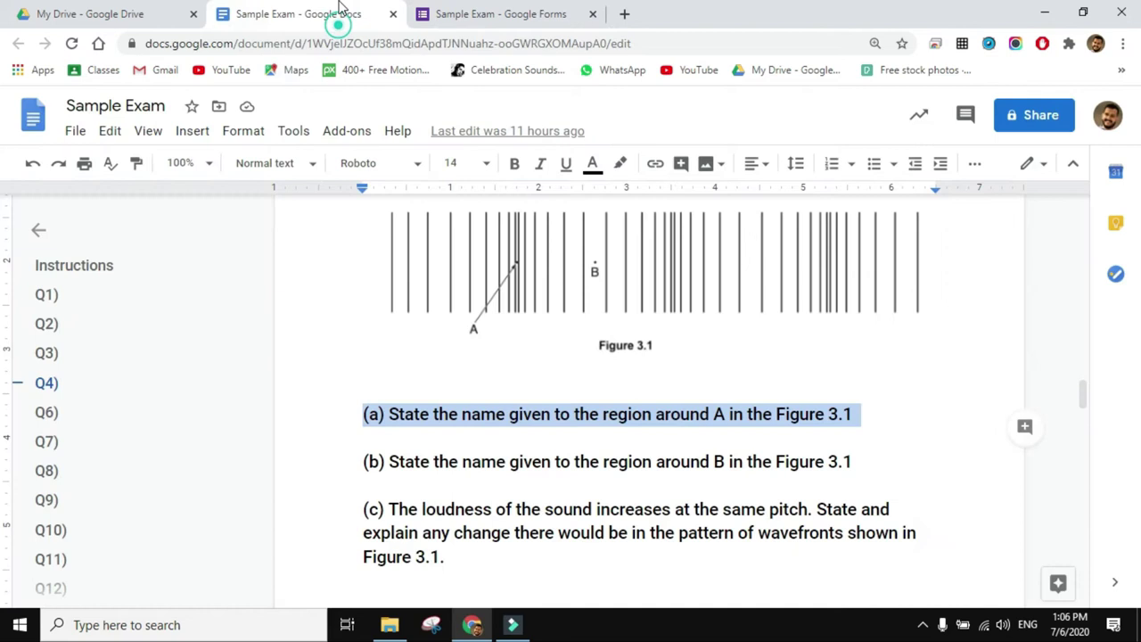
triple_click(451, 469)
triple_click(480, 410)
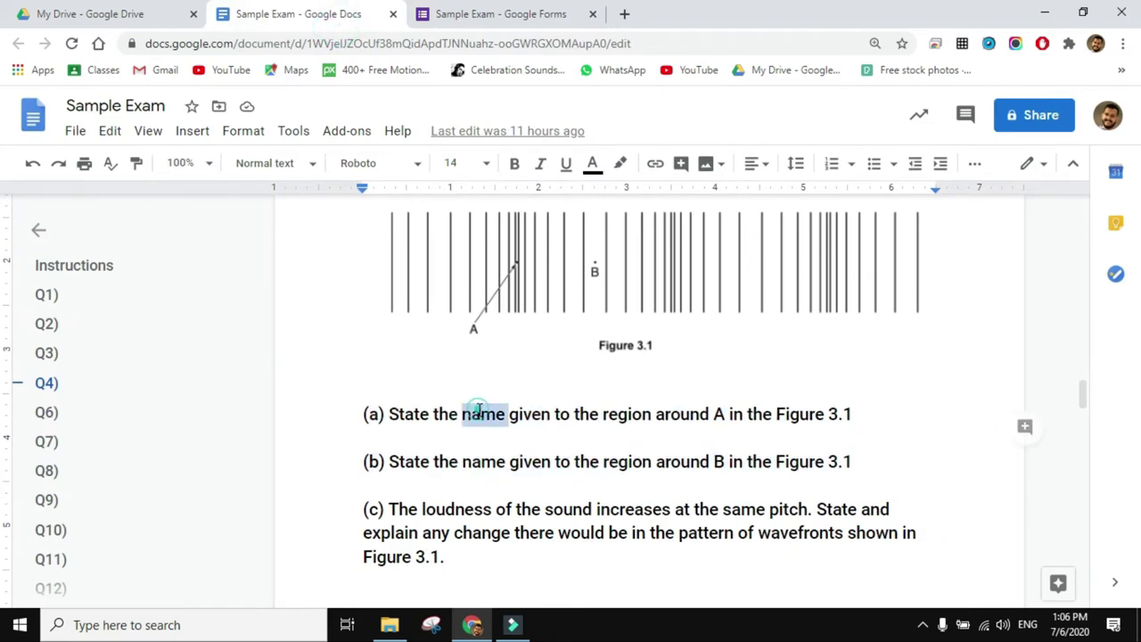
click(717, 462)
double_click(718, 462)
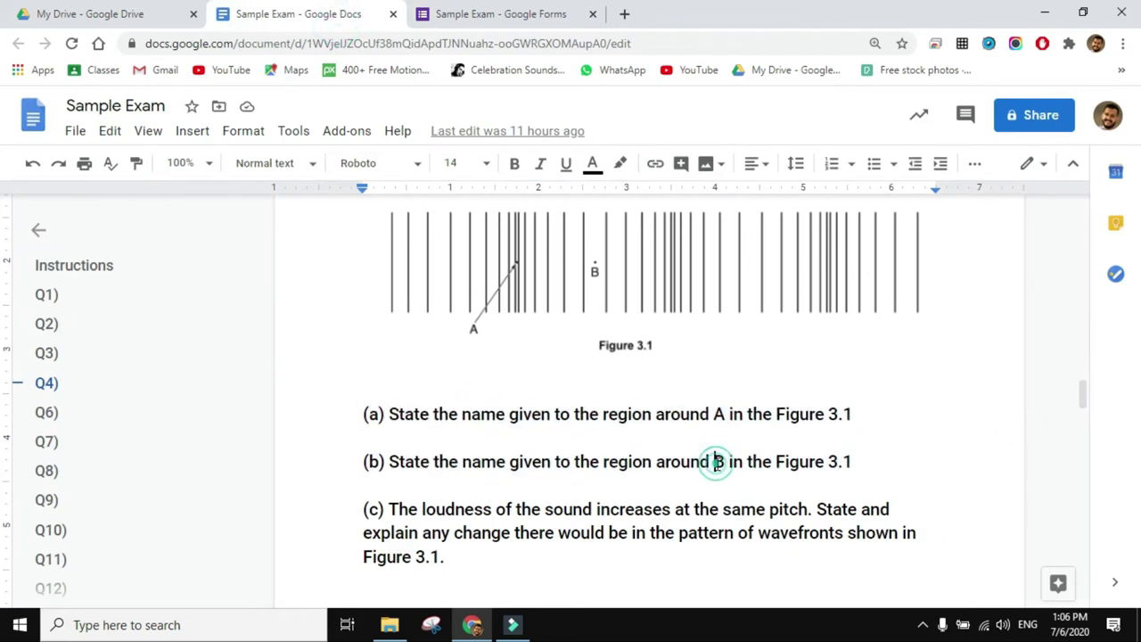
double_click(371, 462)
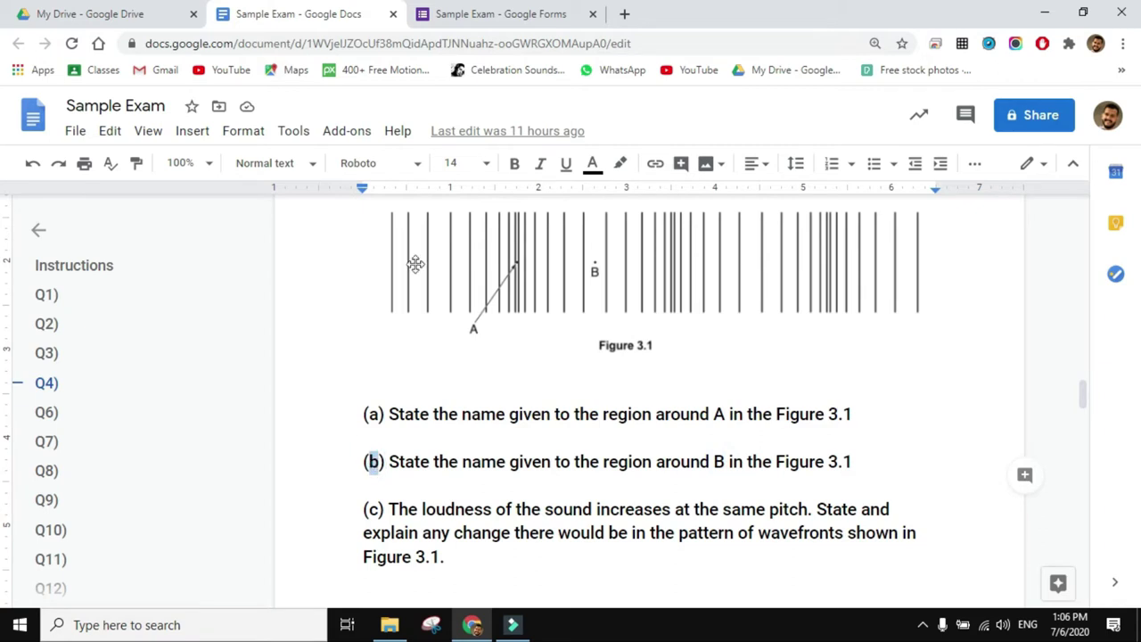
click(471, 15)
click(656, 522)
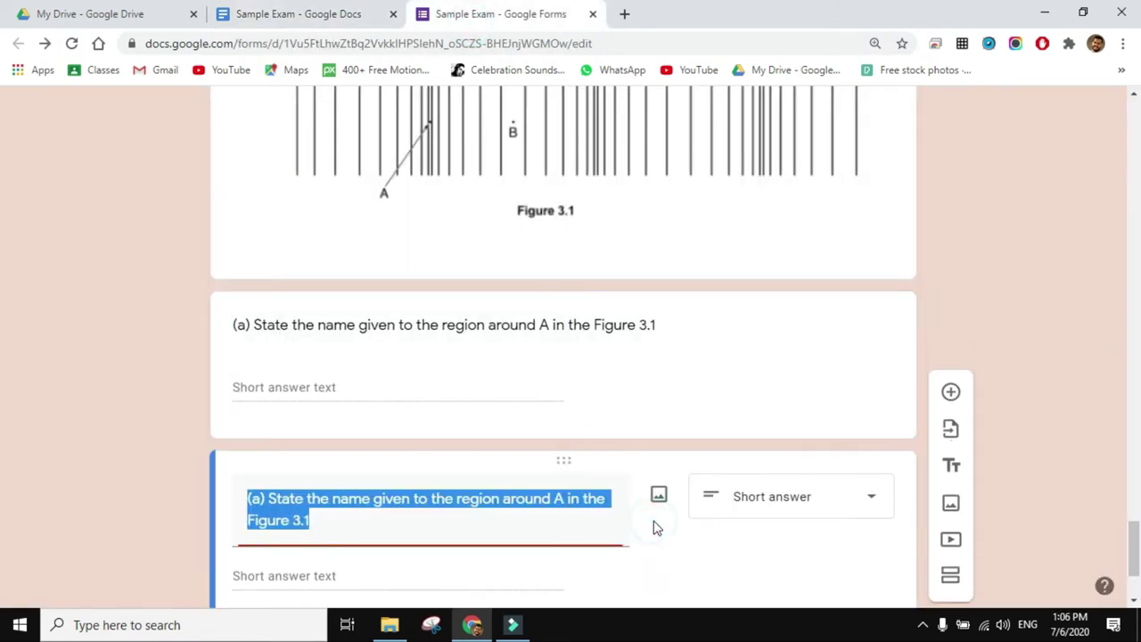
Edit the duplicated question's text to label it (b) and ask about the region around B.
click(257, 499)
double_click(257, 499)
text(b)
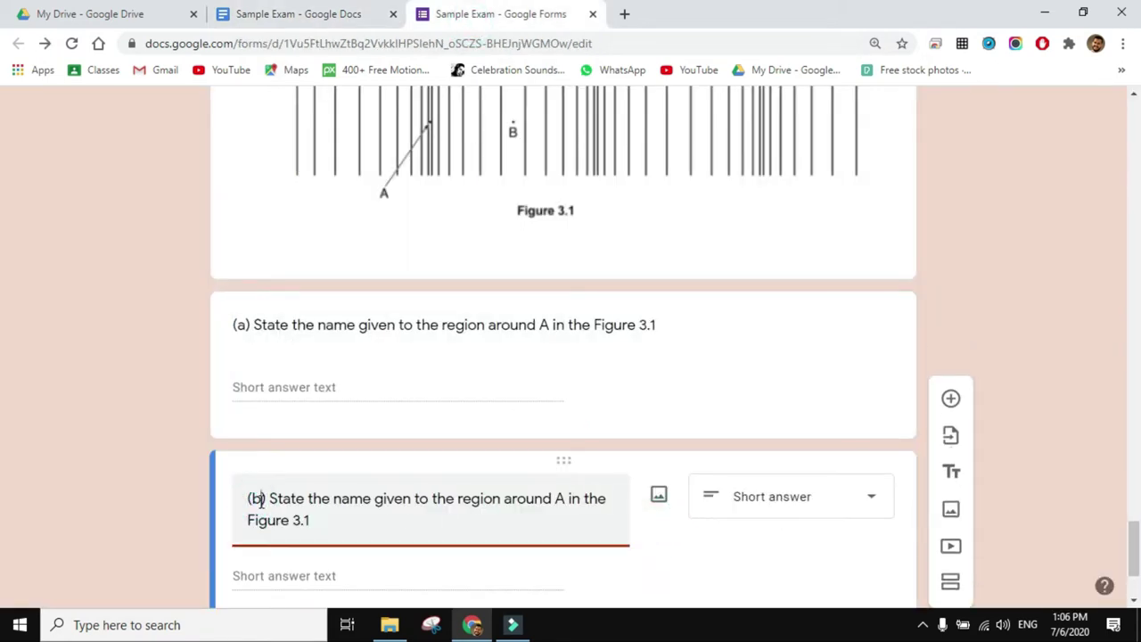
double_click(559, 498)
text(B)
Open the answer key for part (b) and remove the three copied compression answers.
scroll(562, 496, down, 2)
click(288, 514)
click(439, 437)
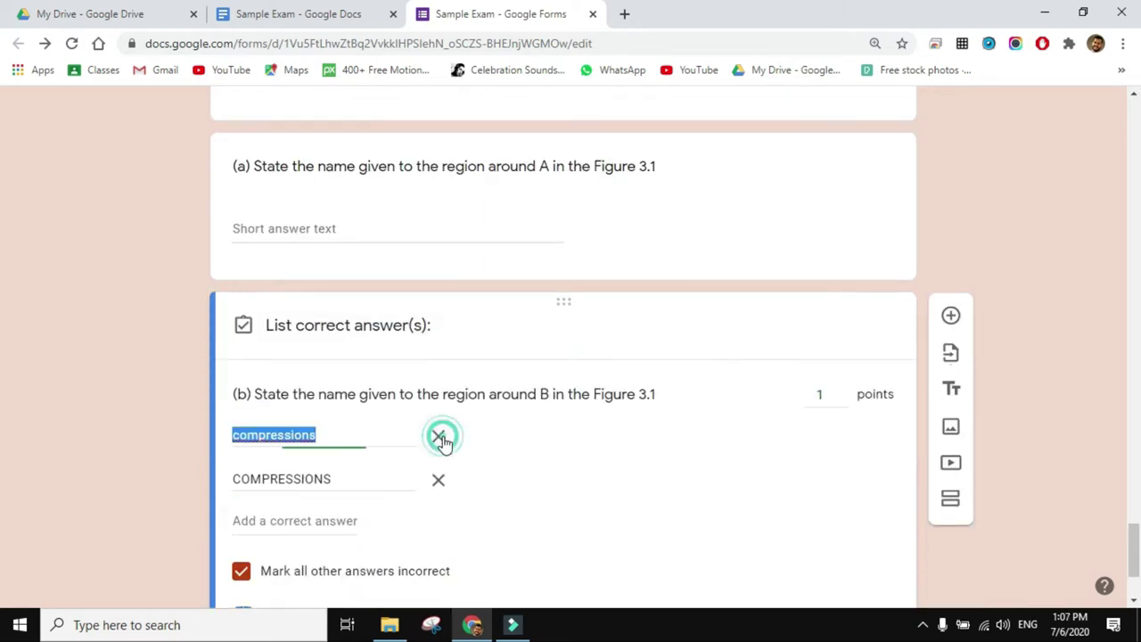
click(439, 437)
click(439, 437)
Enter "Rarefaction", "rarefactions" and "RAREFACTIONS" as correct answers for part (b) and close its answer key.
text(Rarefact)
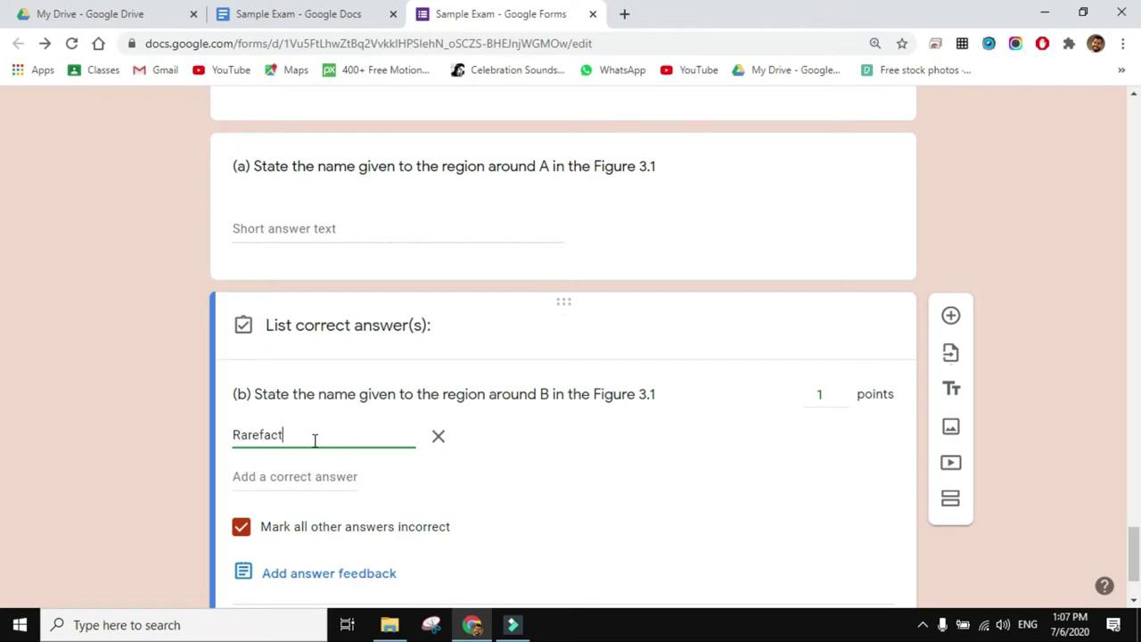
text(ion)
key(Return)
text(rarefa)
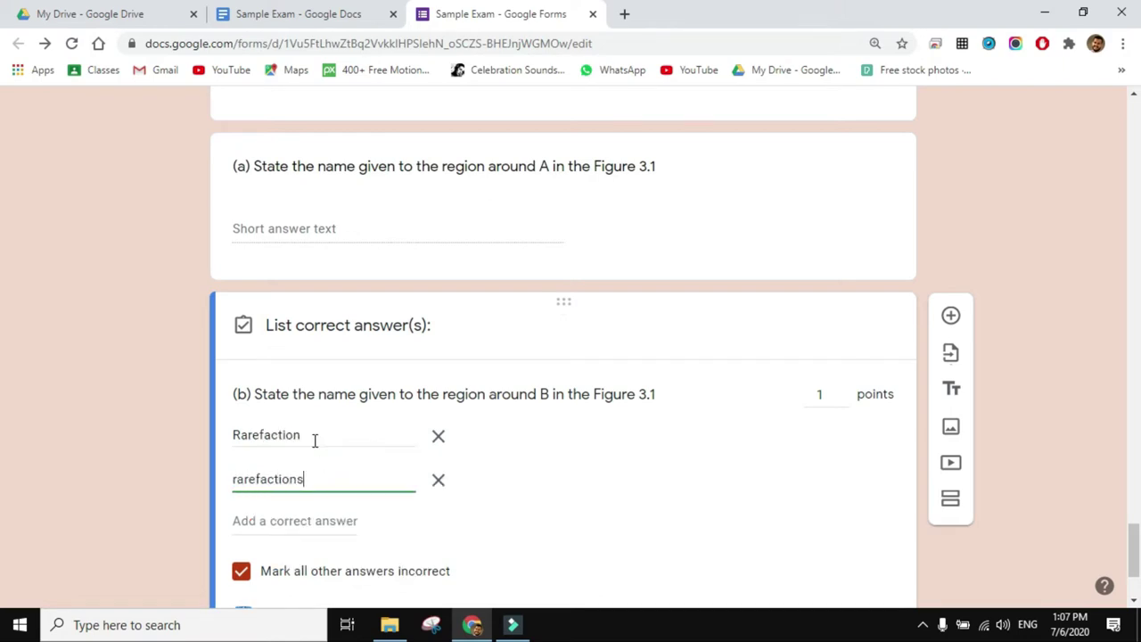
key(Return)
text(RAREFACTIONS)
scroll(802, 464, down, 2)
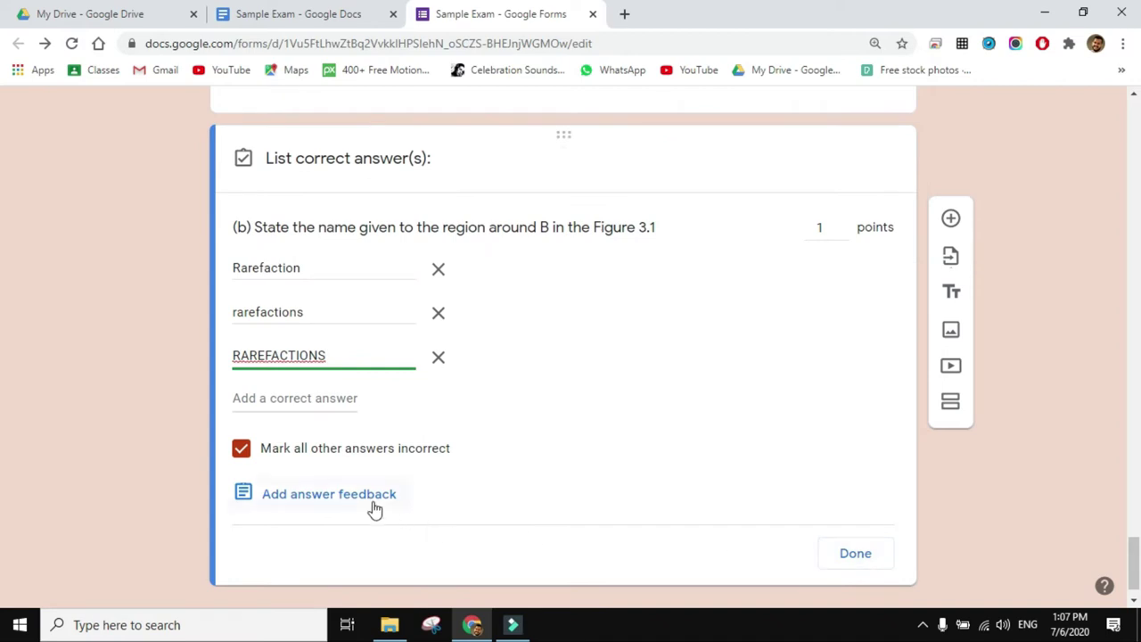
click(831, 551)
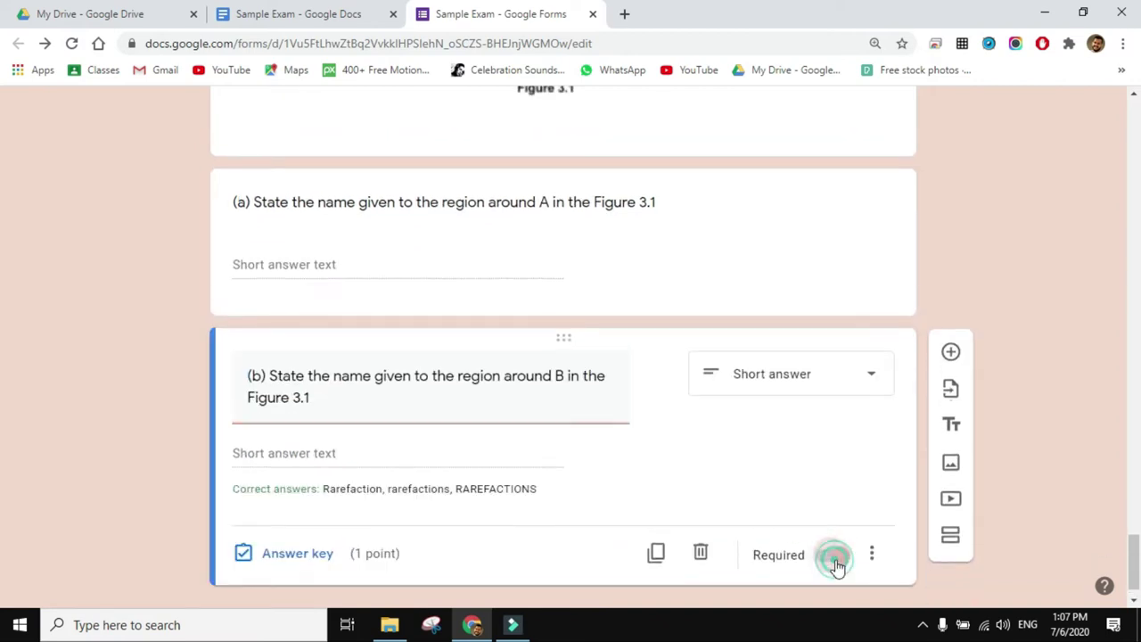
click(840, 560)
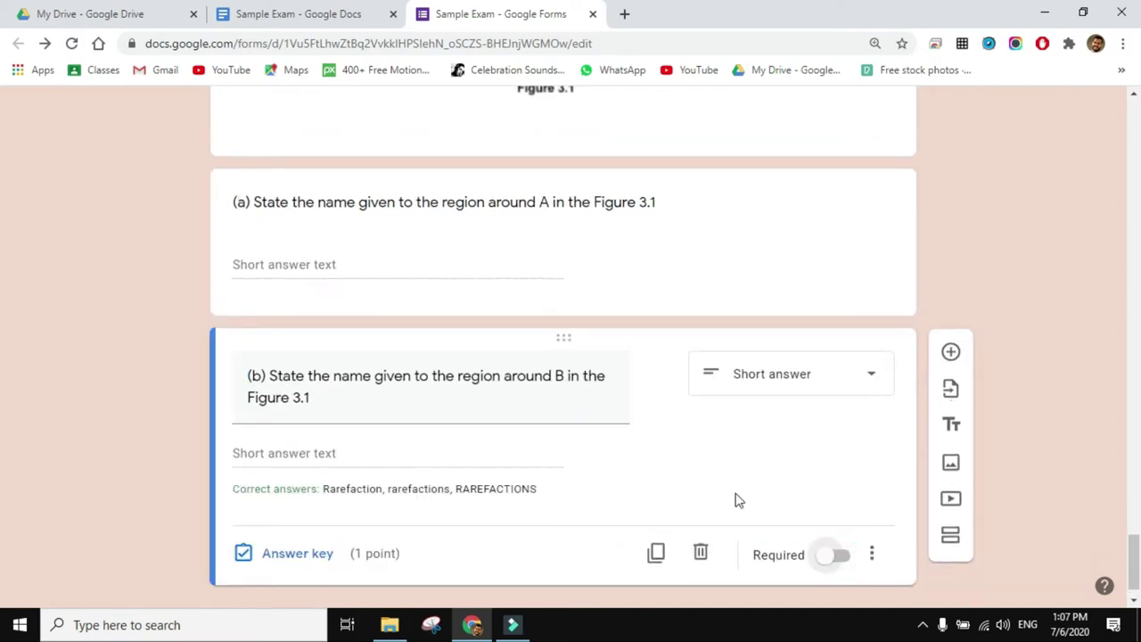
Copy Q5 part (c) about the sound's loudness from the Sample Exam document and return to the Google Forms exam.
key(ctrl+shift+Tab)
scroll(625, 401, down, 2)
triple_click(457, 342)
key(ctrl+c)
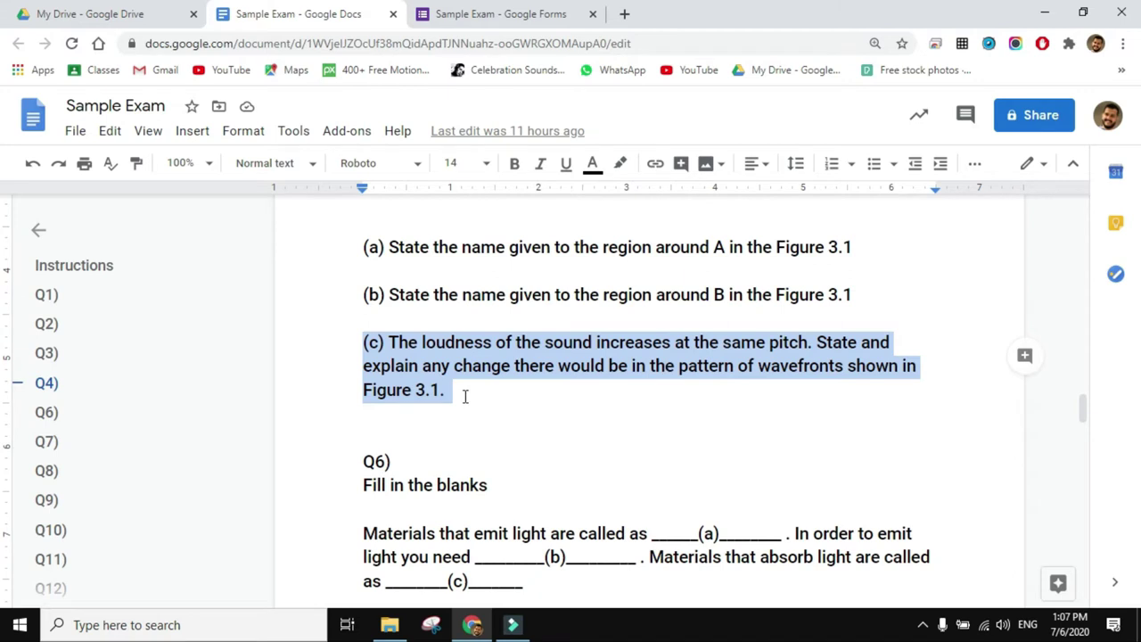
click(458, 14)
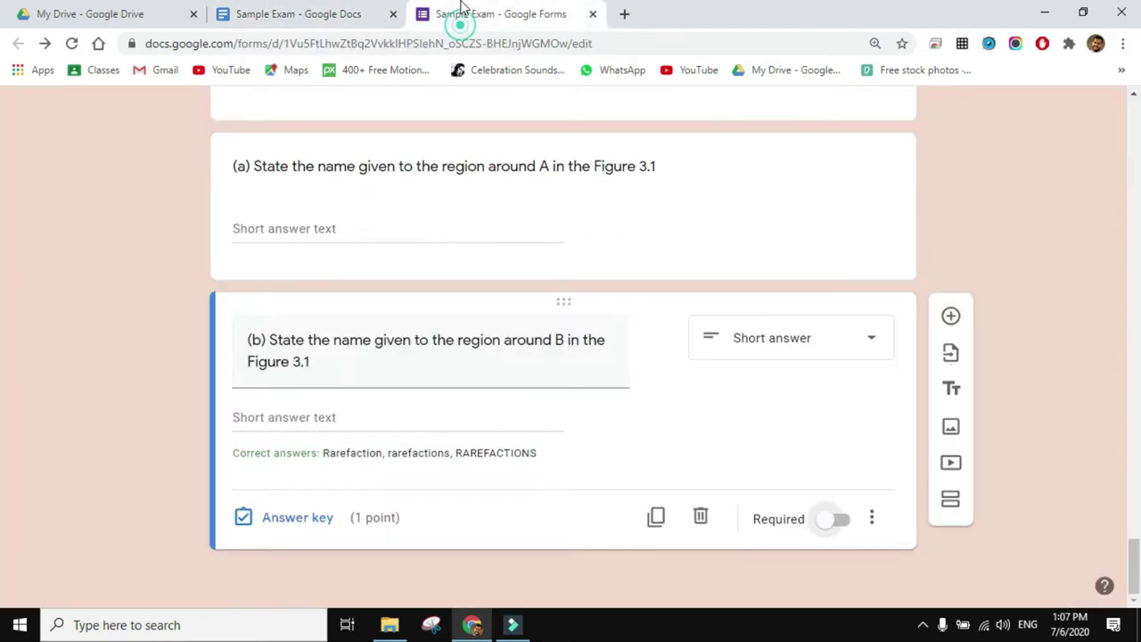
Add a Paragraph question below part (b) and paste the copied part (c) text about the sound's loudness as its question.
click(950, 316)
click(838, 502)
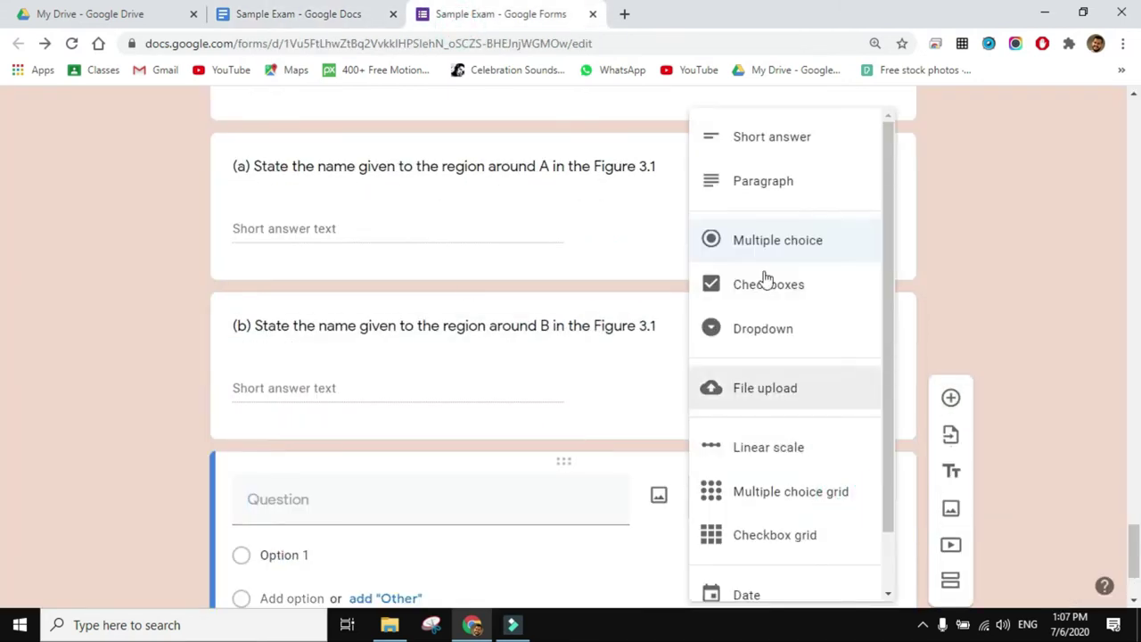
click(737, 185)
click(434, 372)
key(ctrl+v)
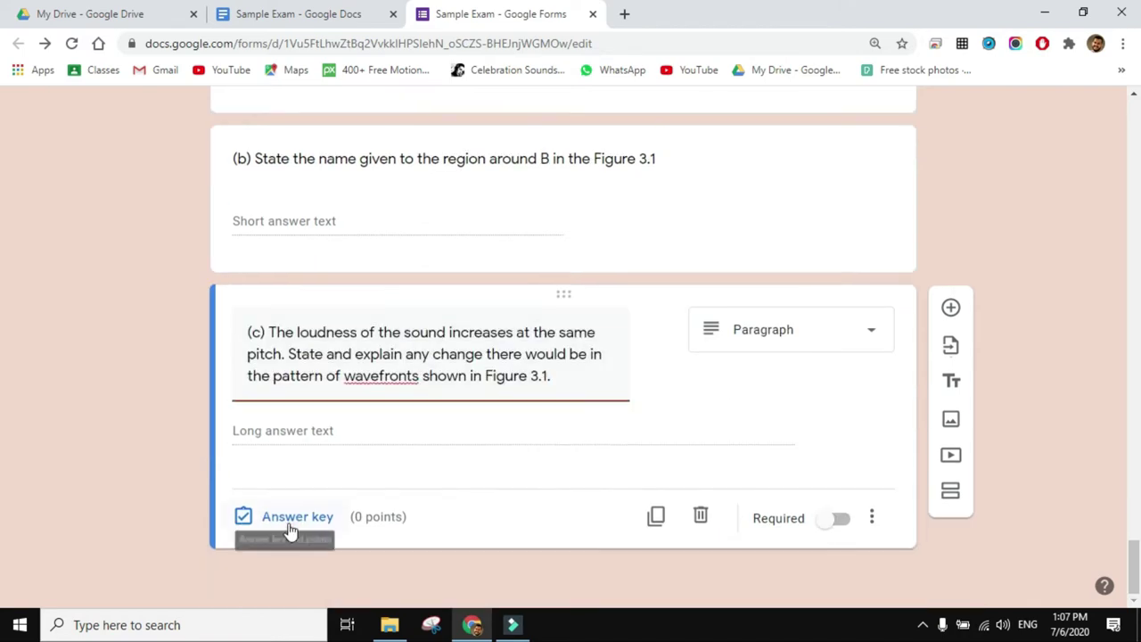
Open the answer key for part (c) and set its score to 3 points.
click(290, 528)
click(842, 404)
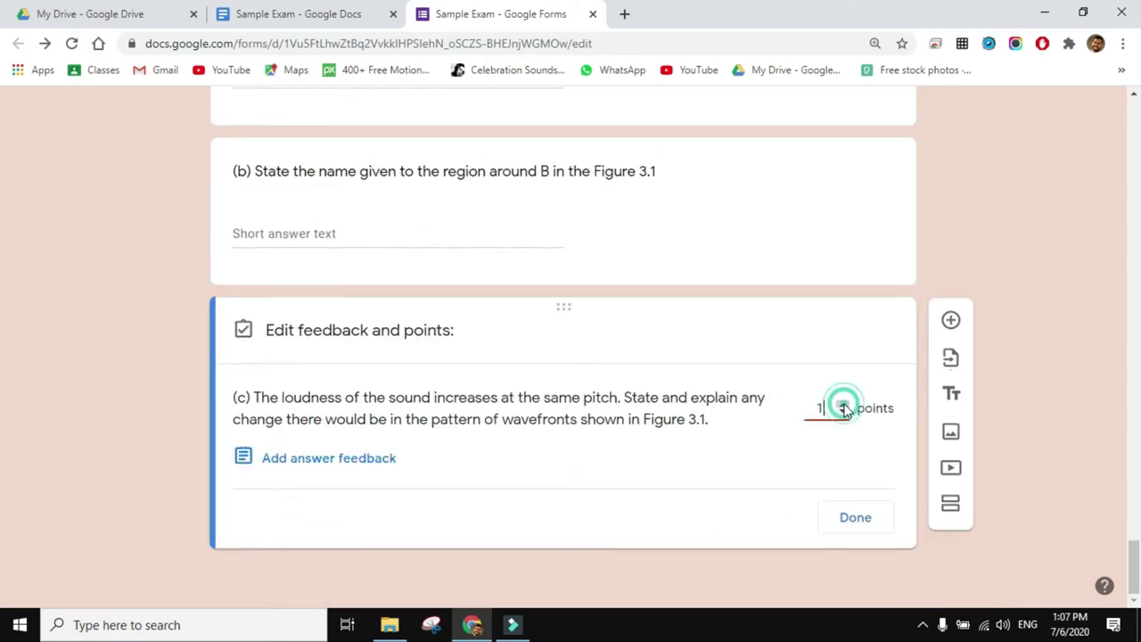
click(842, 404)
click(842, 404)
click(718, 464)
Add answer feedback "Closer lines at A [1]", "Further lines at B [1]" and "Amplitude increase [1]" to part (c) and close its answer key.
click(319, 459)
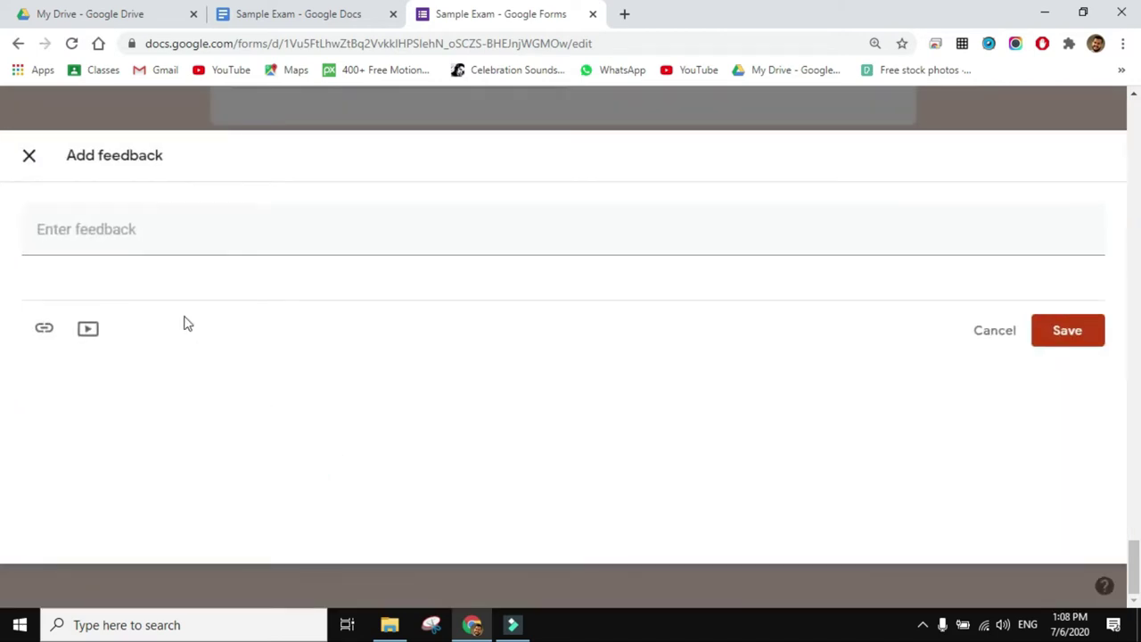
click(151, 229)
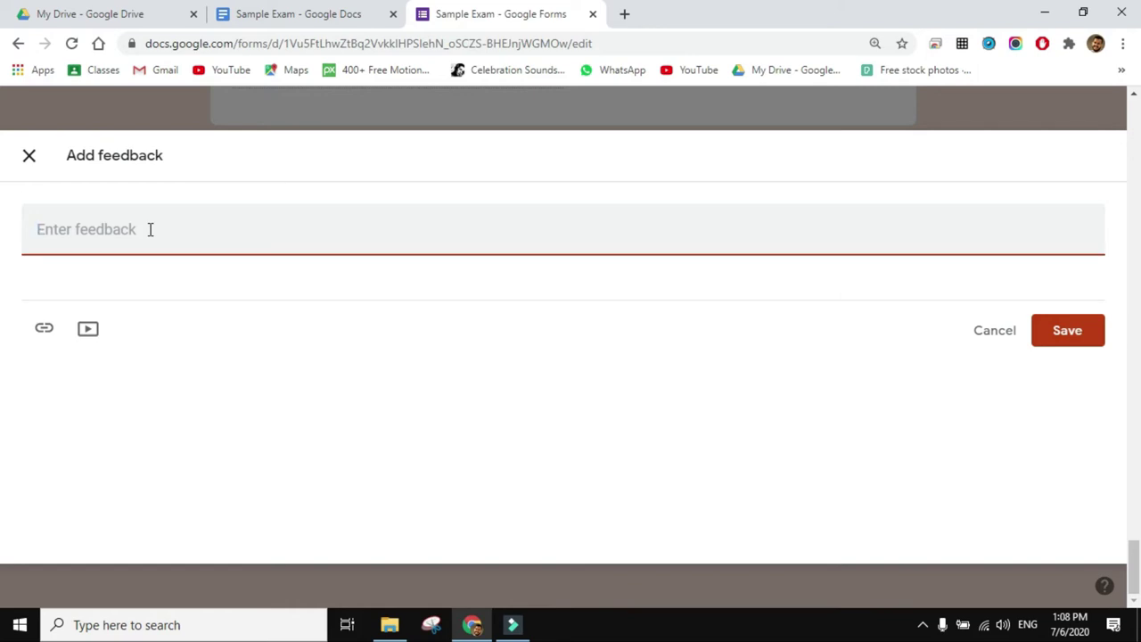
text(Clo)
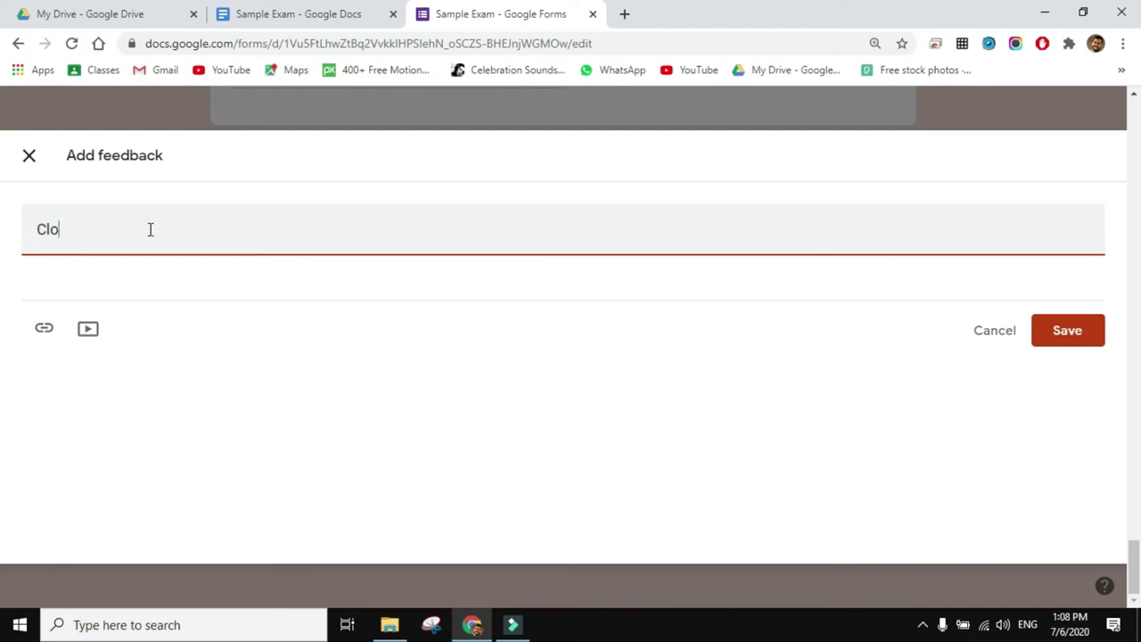
text(ser lines at A [1])
key(Return)
text(Further line)
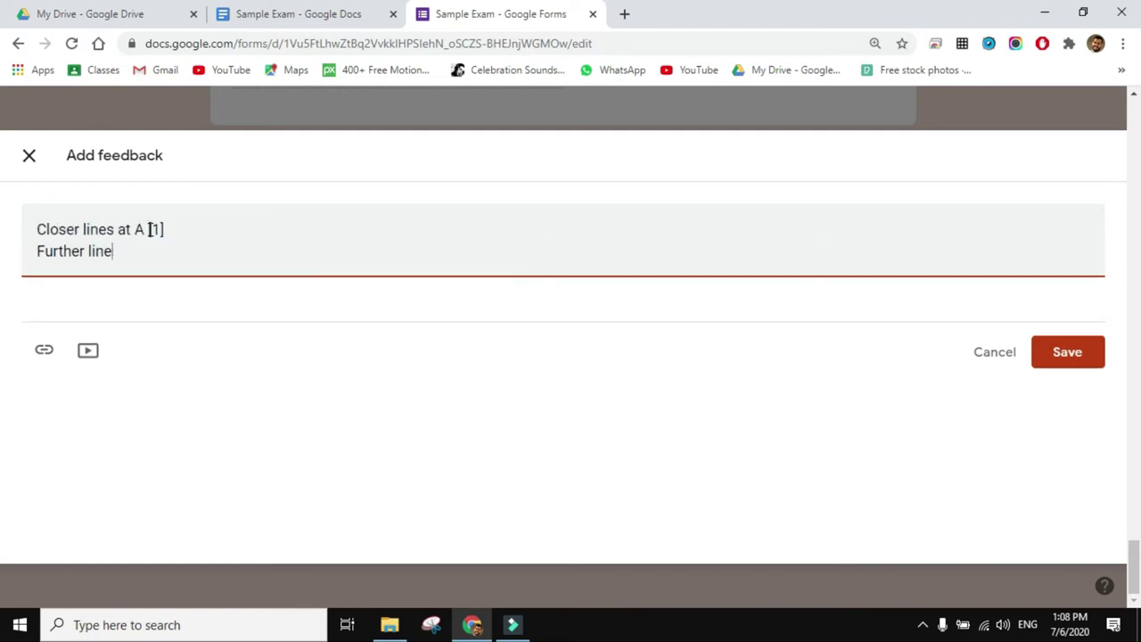
text(s at B [1])
key(Return)
text(Amplitude increase [1)
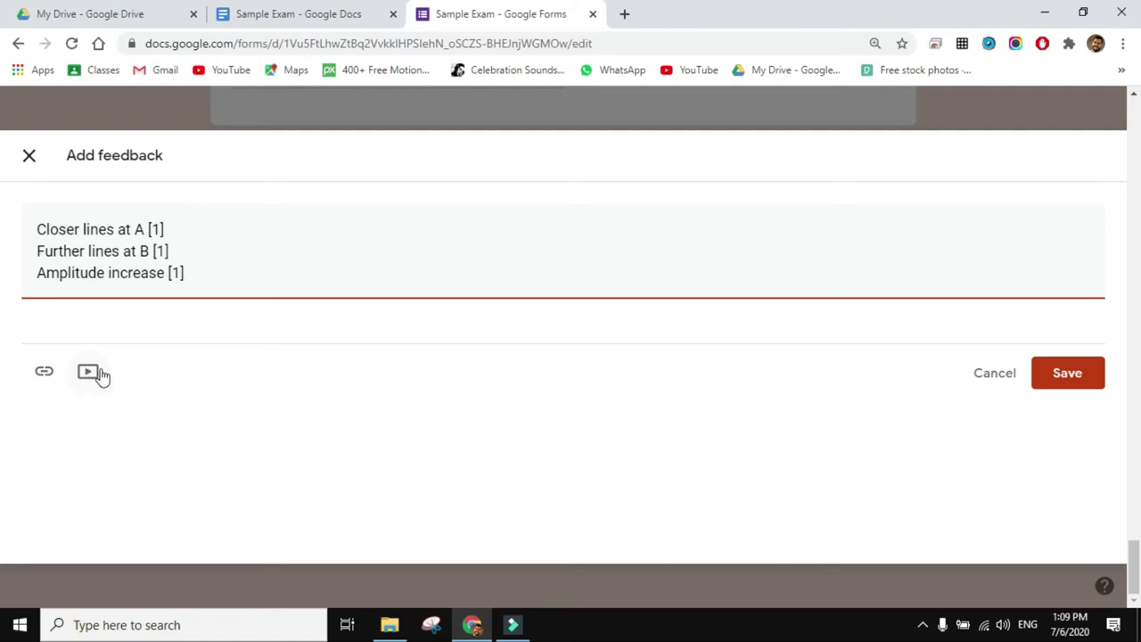
click(1061, 373)
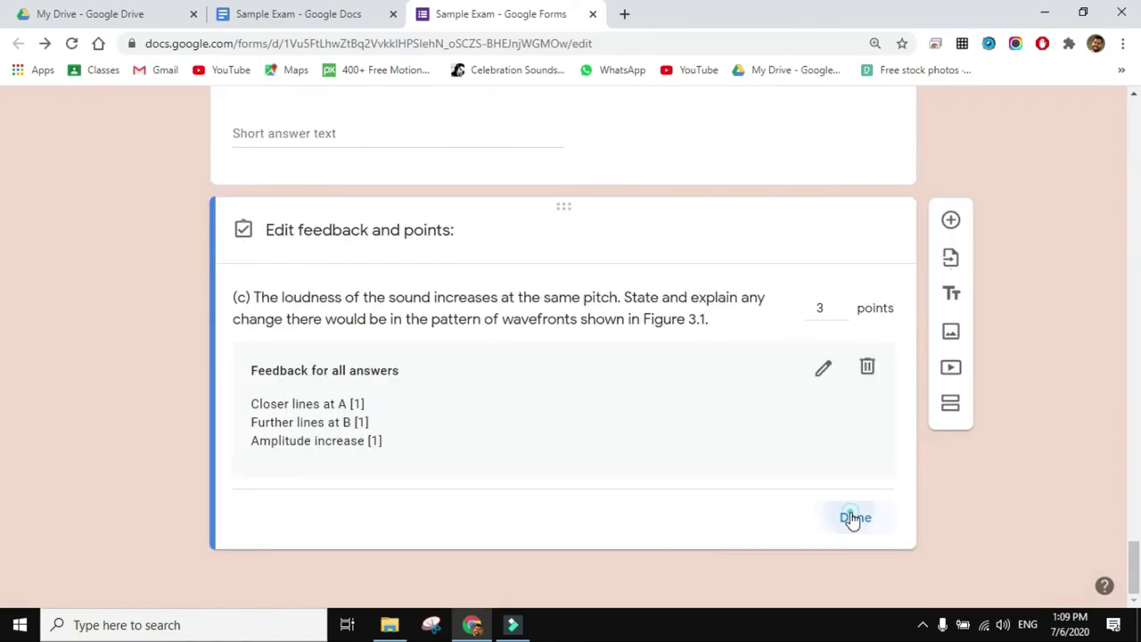
click(853, 518)
scroll(528, 366, up, 7)
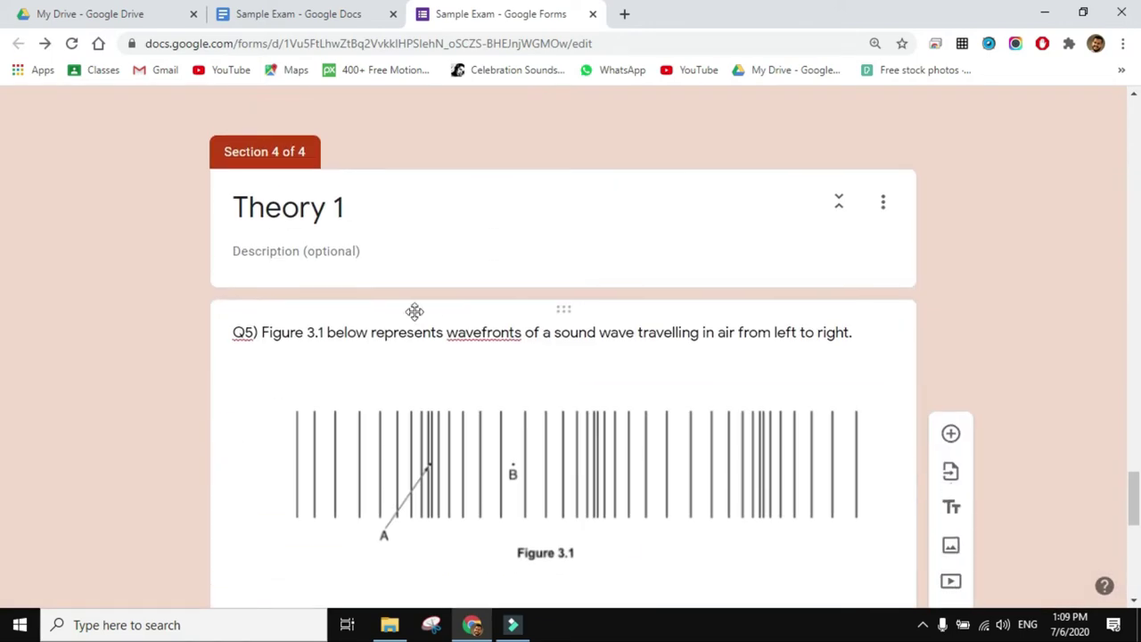
scroll(416, 311, down, 7)
scroll(413, 294, up, 5)
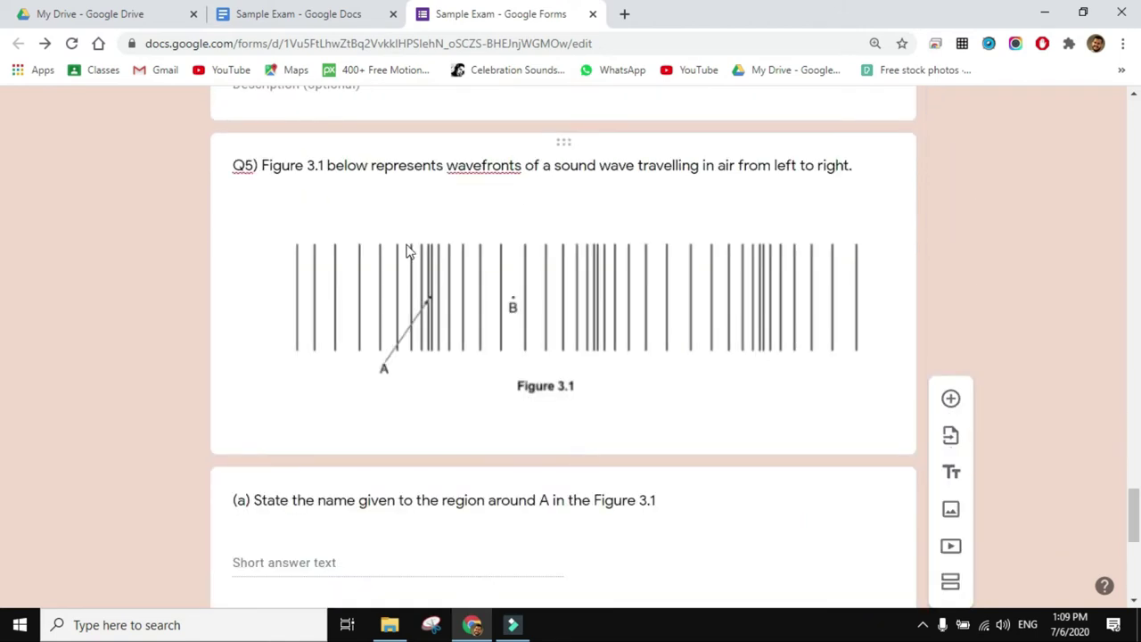
Add a new section after question (c) of Q5 and title it "Fill in the blanks".
scroll(392, 273, down, 5)
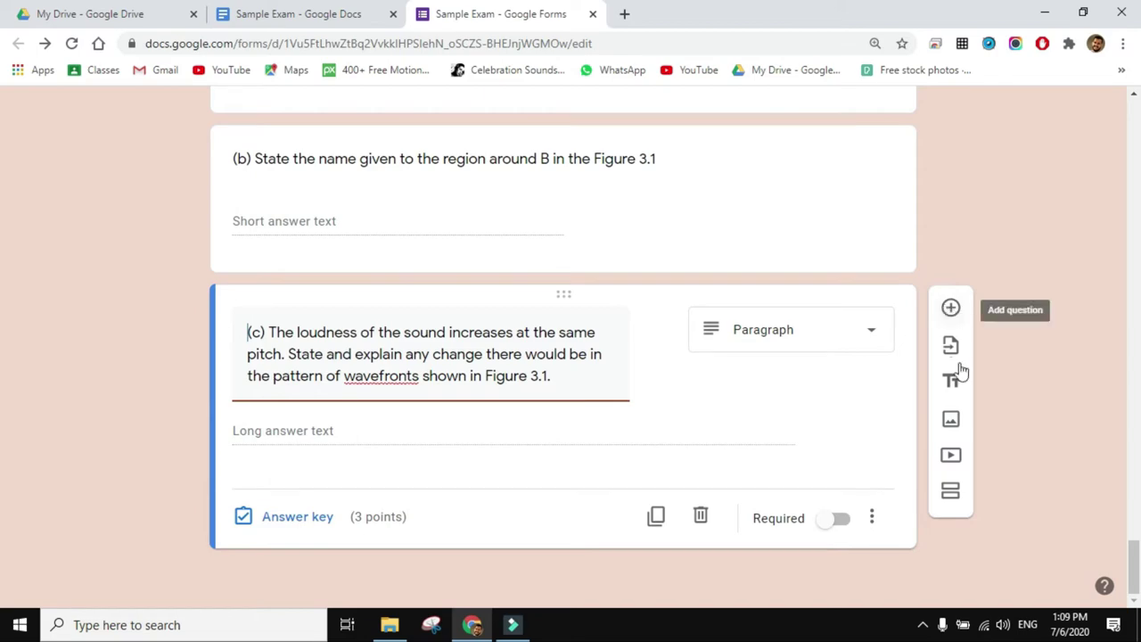
click(950, 490)
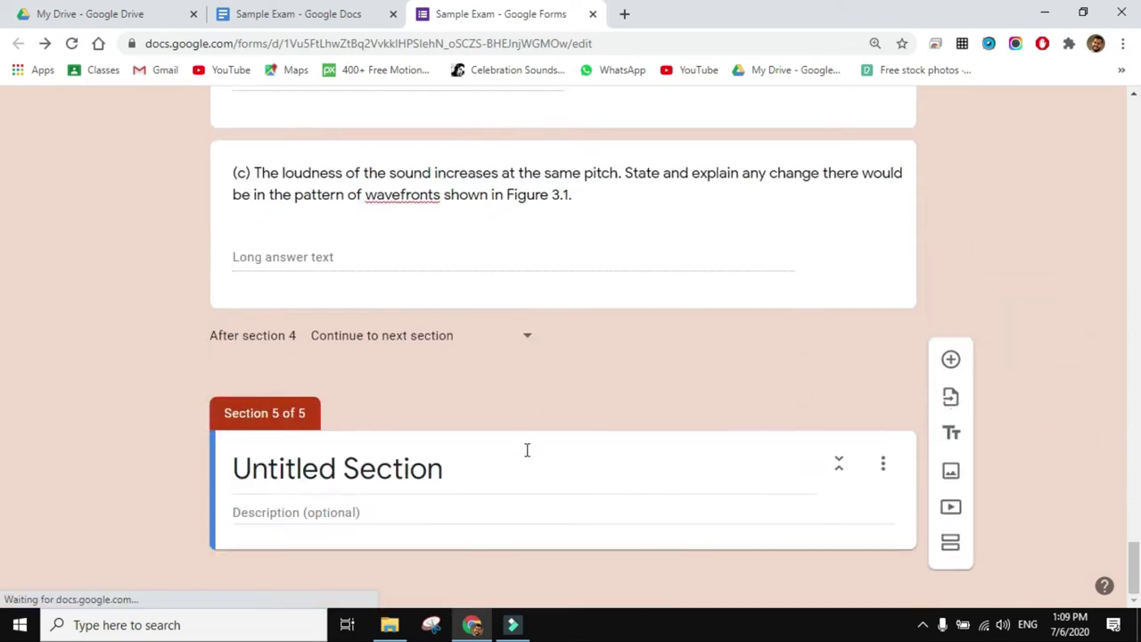
click(298, 14)
scroll(601, 379, down, 3)
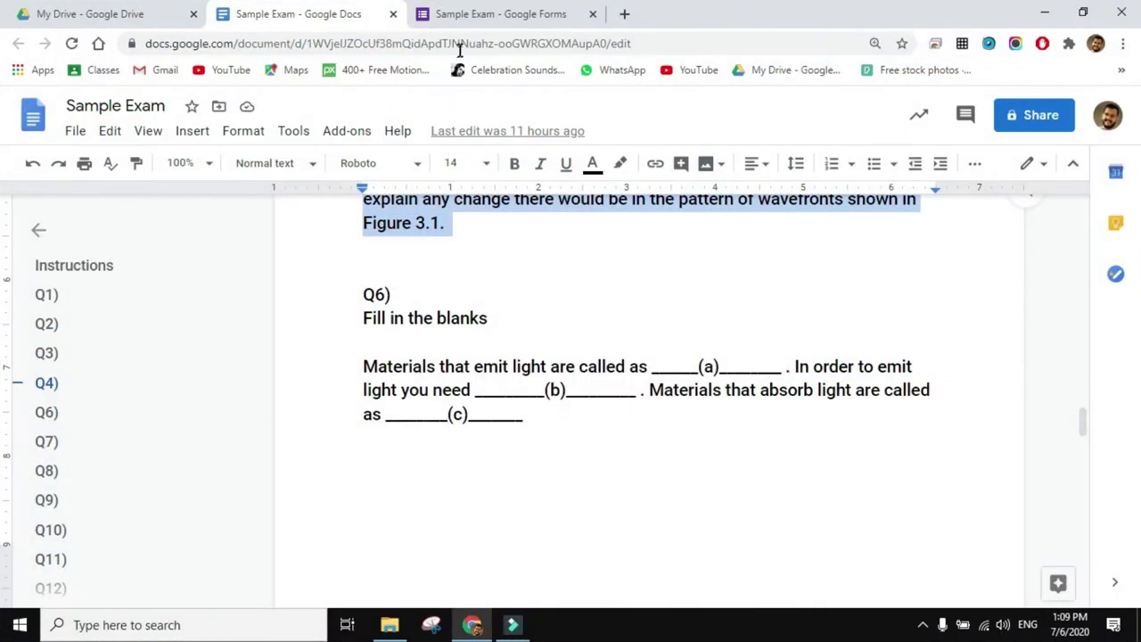
click(472, 18)
click(364, 470)
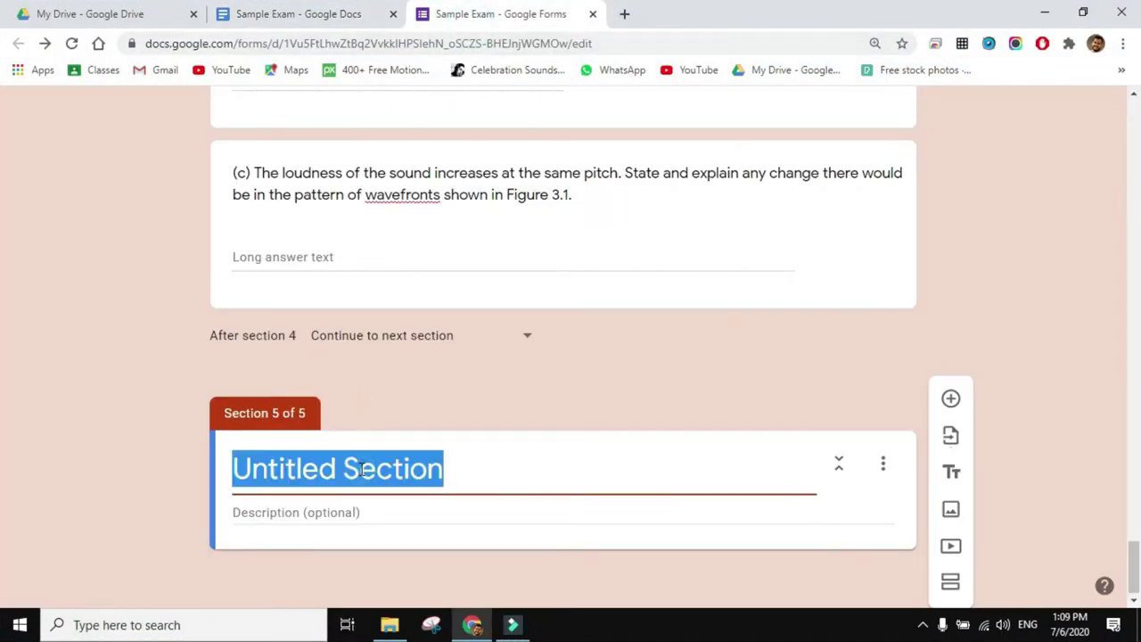
text(Fill in the blan)
Snip the Q6 passage with its three blanks from the Sample Exam document and save it as q6 in PNG format.
click(299, 13)
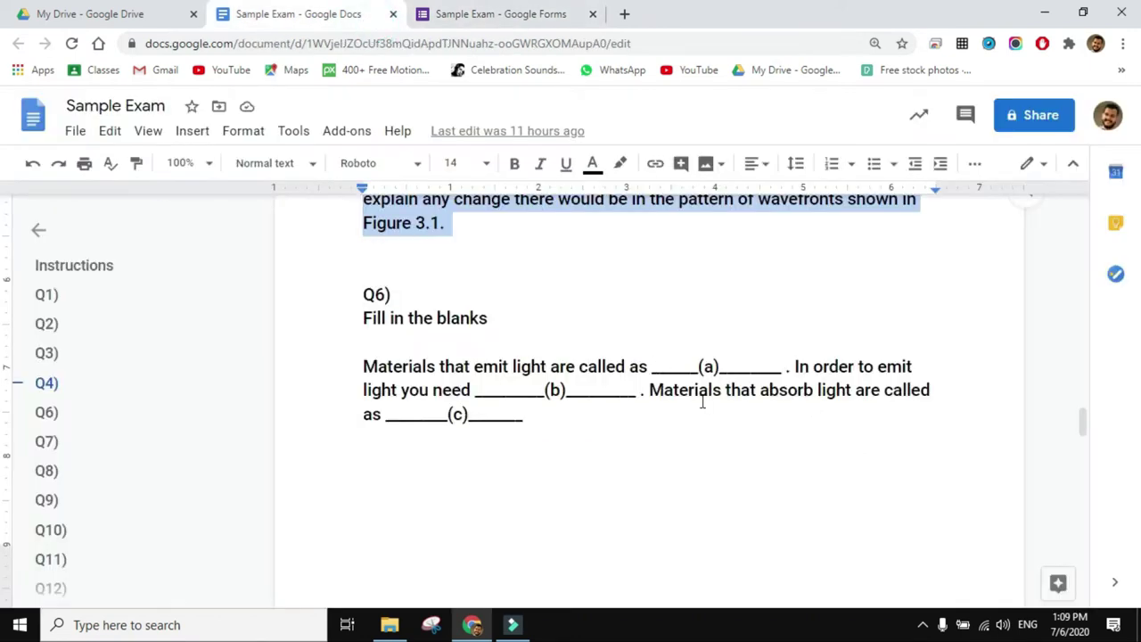
key(ctrl+plus)
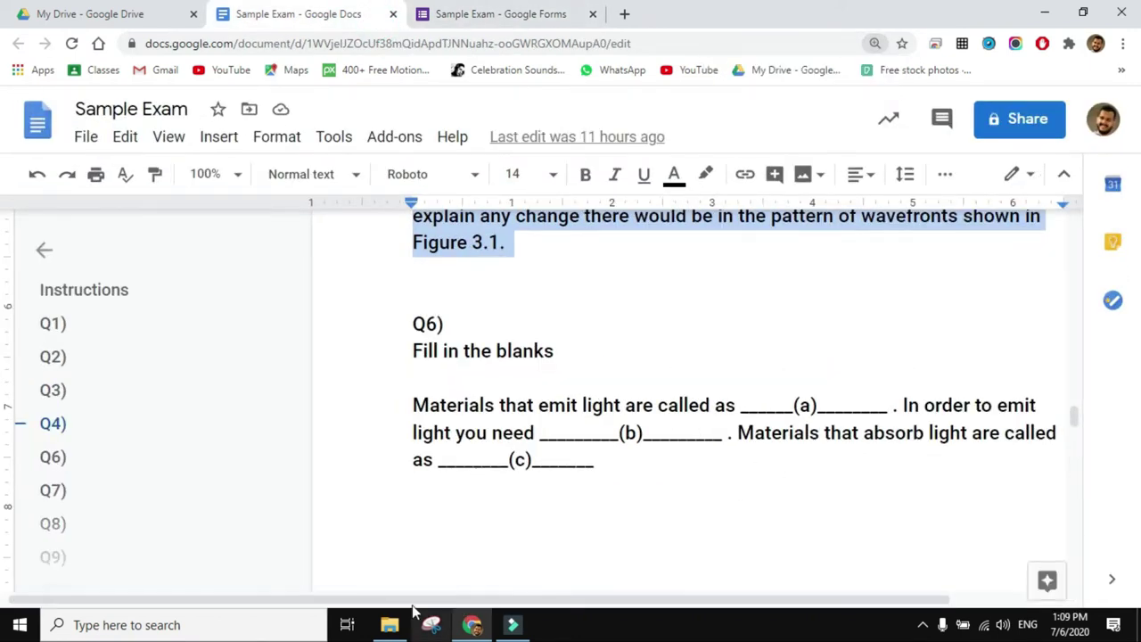
drag(377, 603, 486, 604)
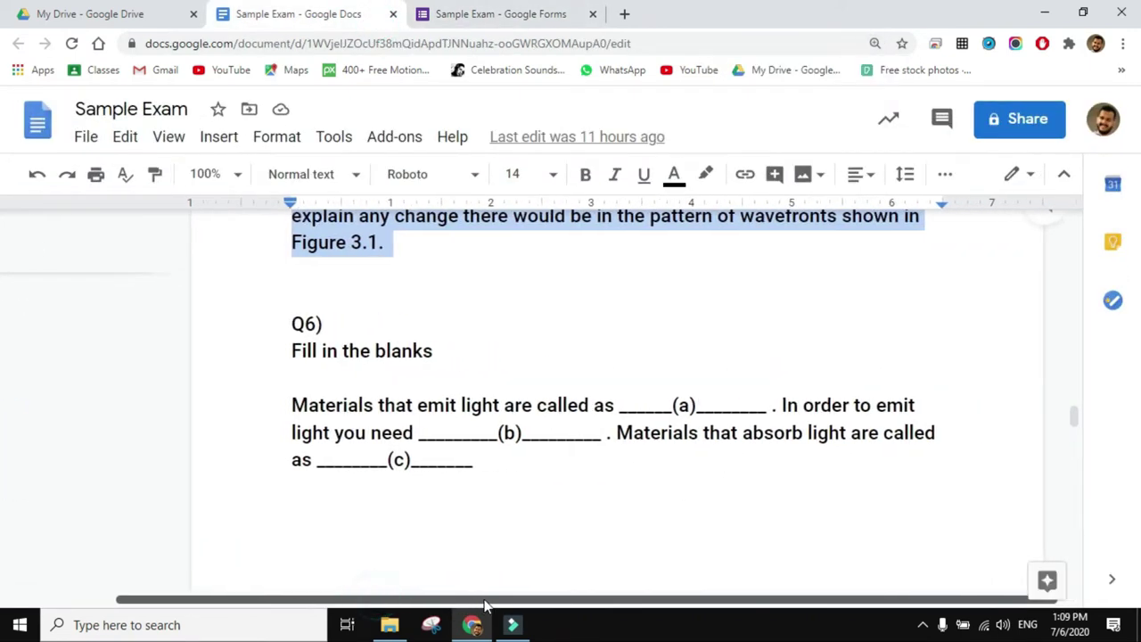
click(431, 624)
click(596, 194)
drag(267, 377, 953, 489)
click(874, 502)
key(ctrl+s)
text(q)
click(606, 551)
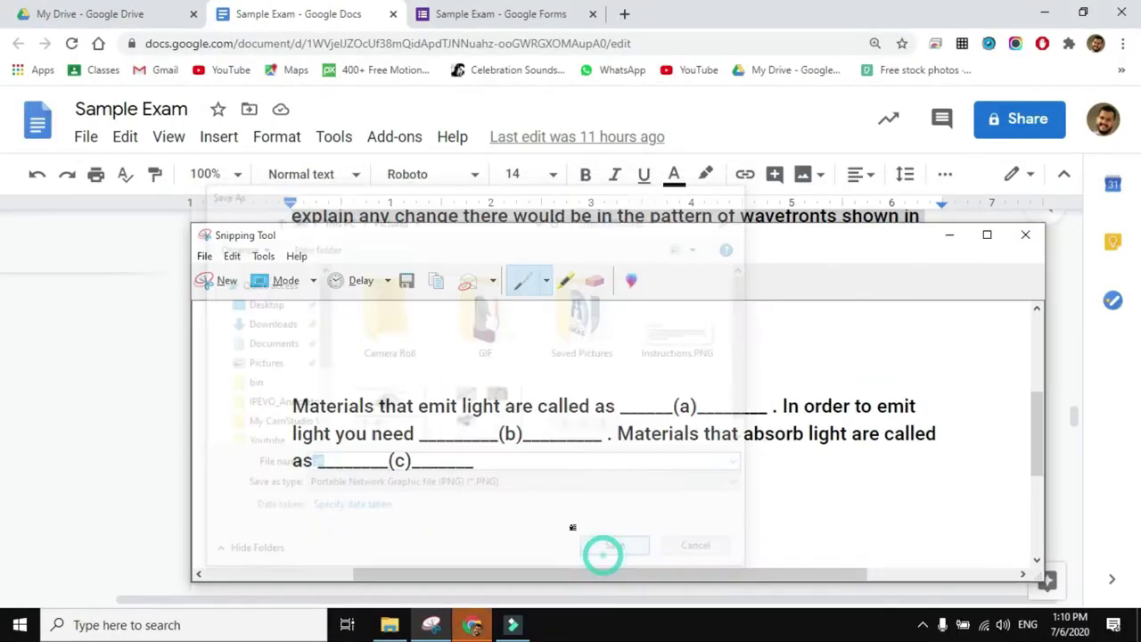
Insert the q6.PNG picture into the "Fill in the blanks" section of the form.
click(496, 20)
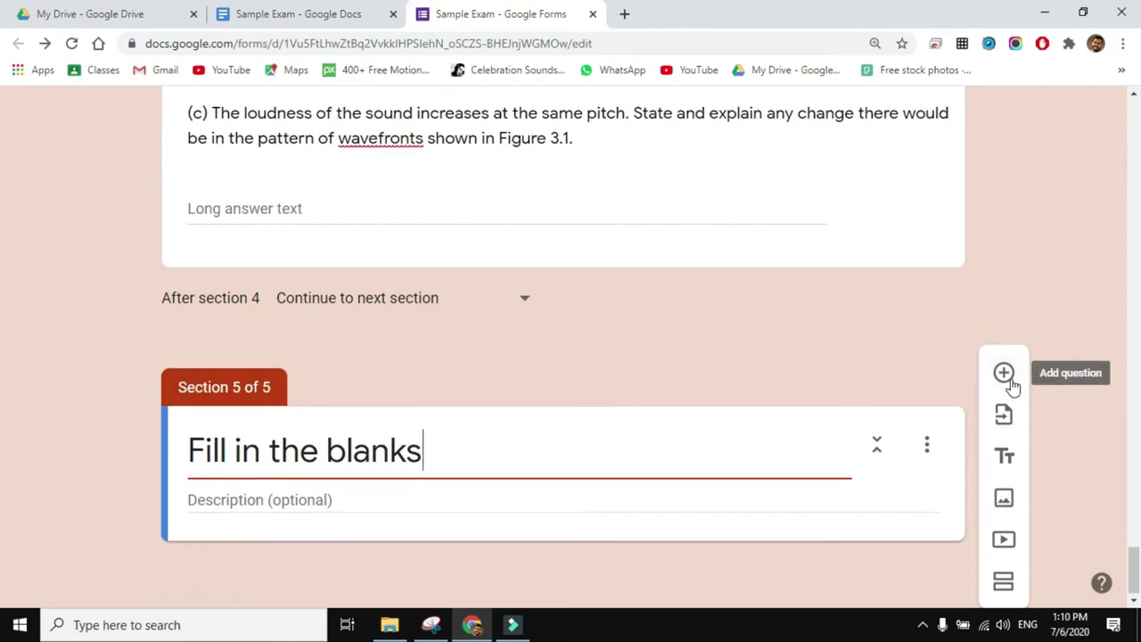
click(1004, 498)
click(603, 479)
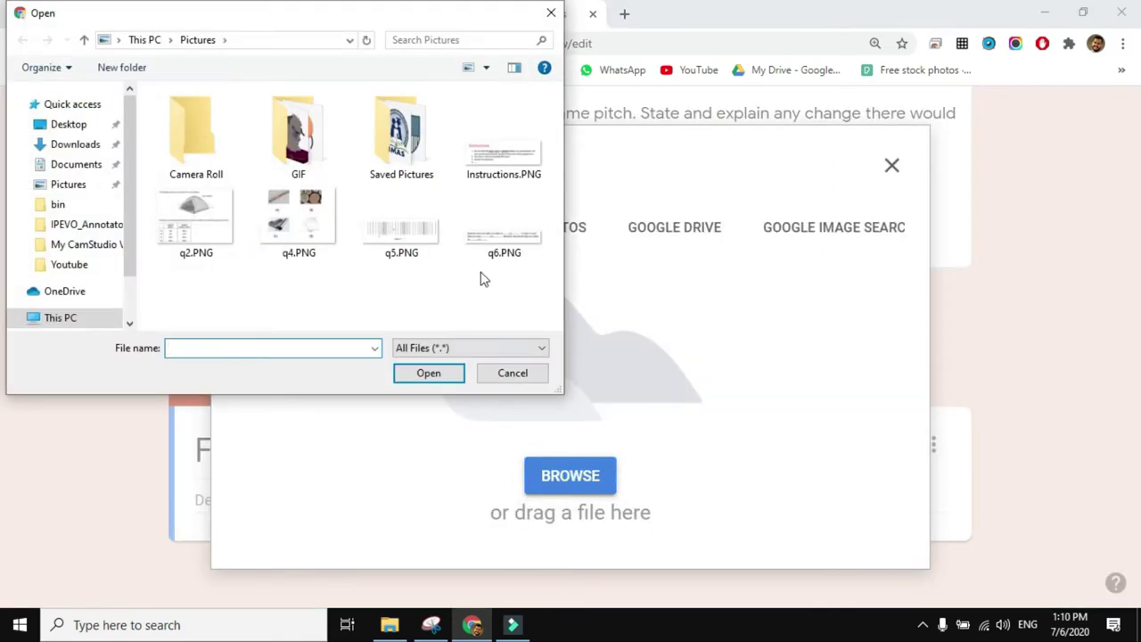
click(499, 229)
click(448, 378)
Title the inserted image "Q6) Fill in the blanks", copying the wording from the exam document.
click(387, 16)
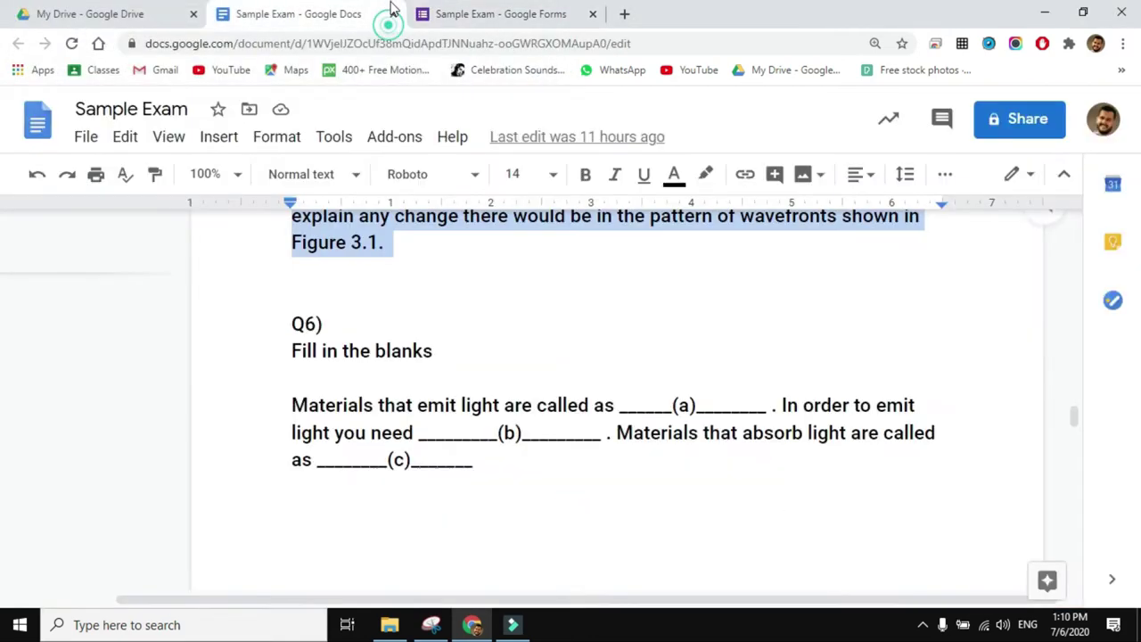
drag(420, 352, 291, 351)
key(ctrl+c)
click(514, 11)
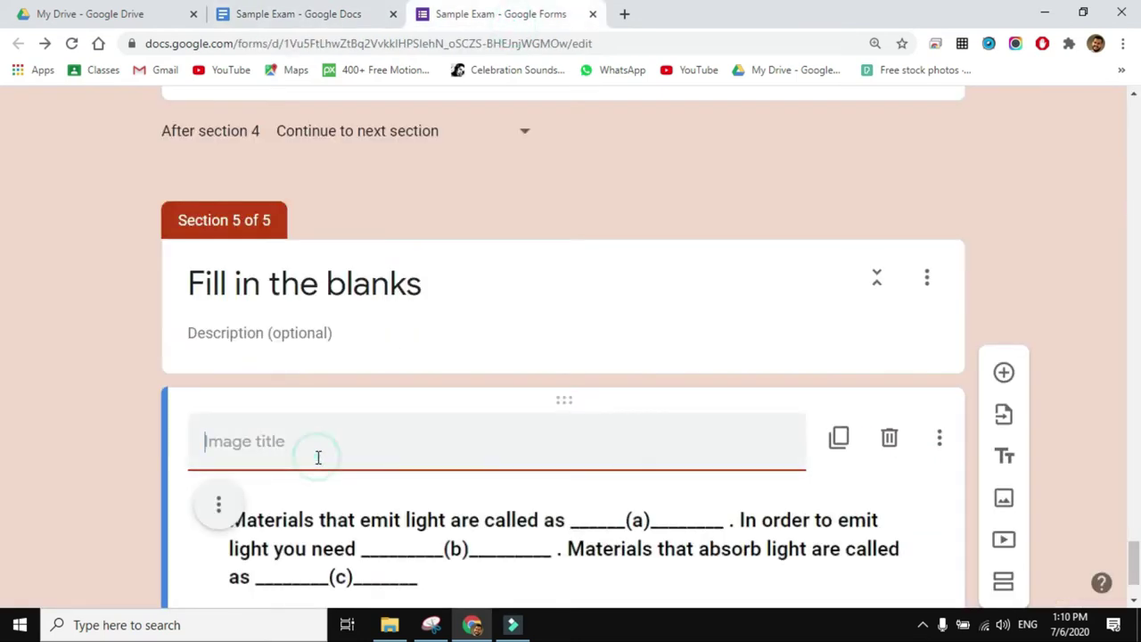
key(ctrl+v)
click(204, 441)
text(Q6))
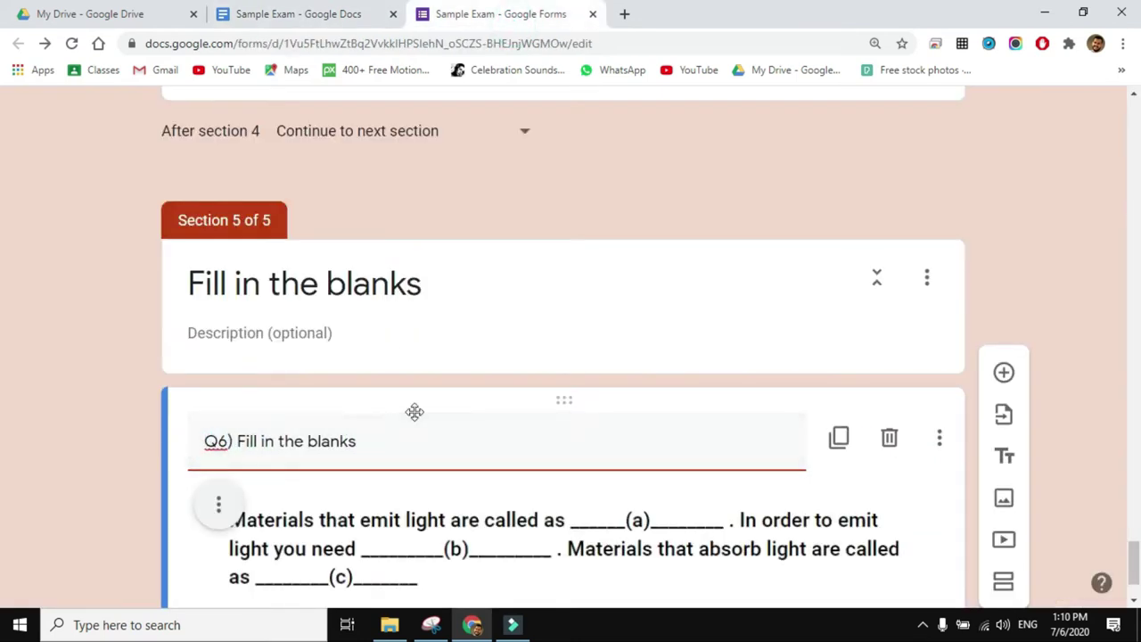
Add a short answer question titled "(a)" below the Q6 image, without response validation.
scroll(524, 443, down, 2)
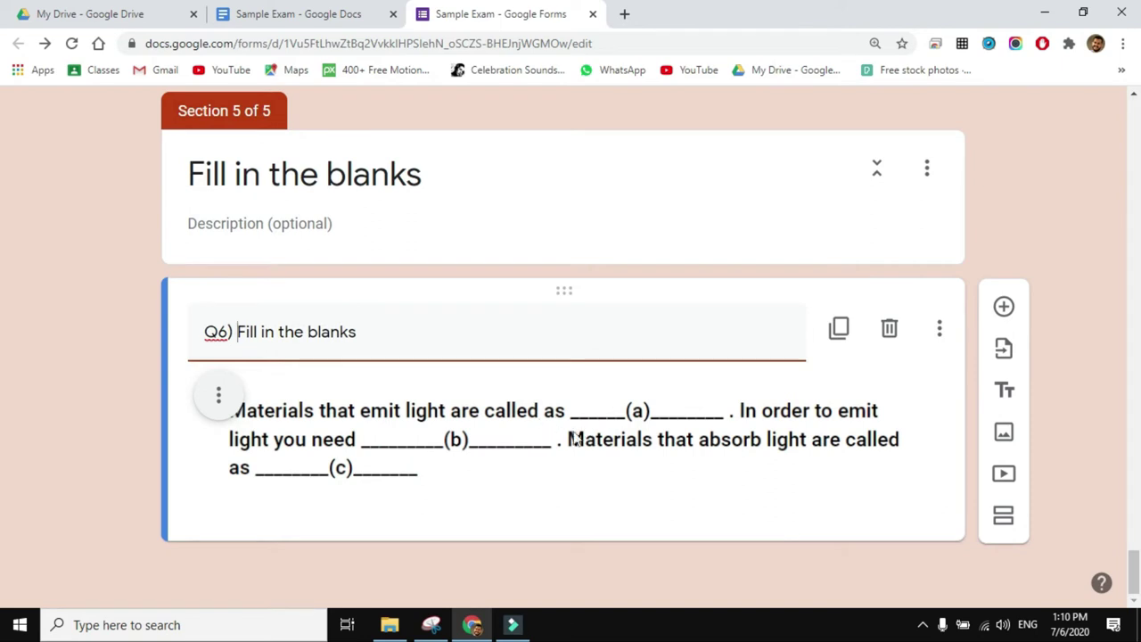
click(1004, 307)
click(866, 318)
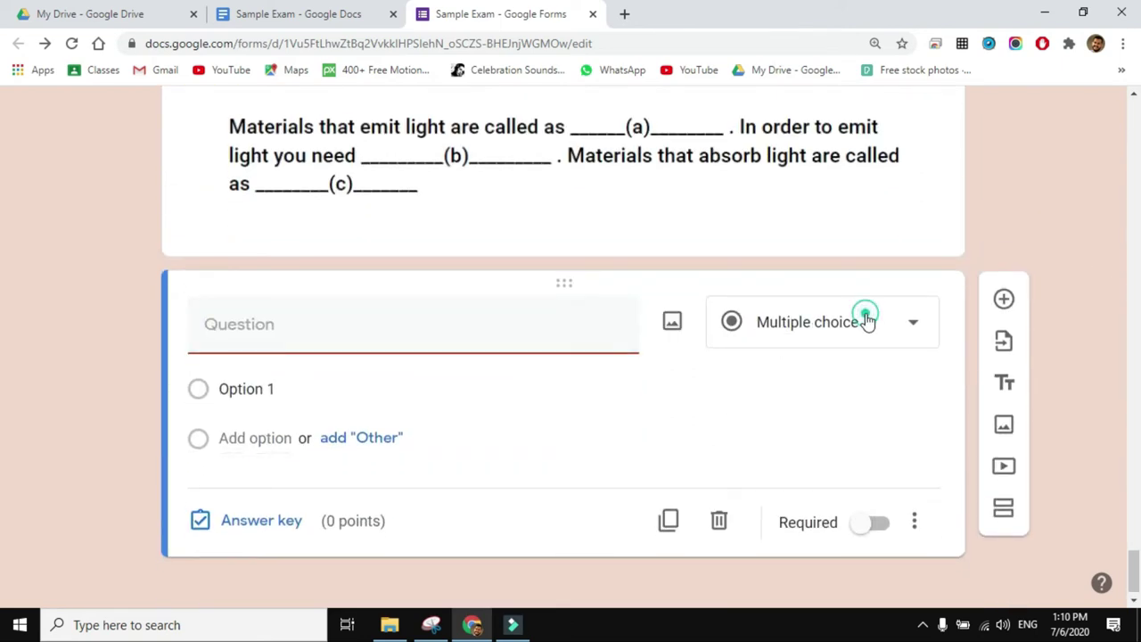
click(797, 156)
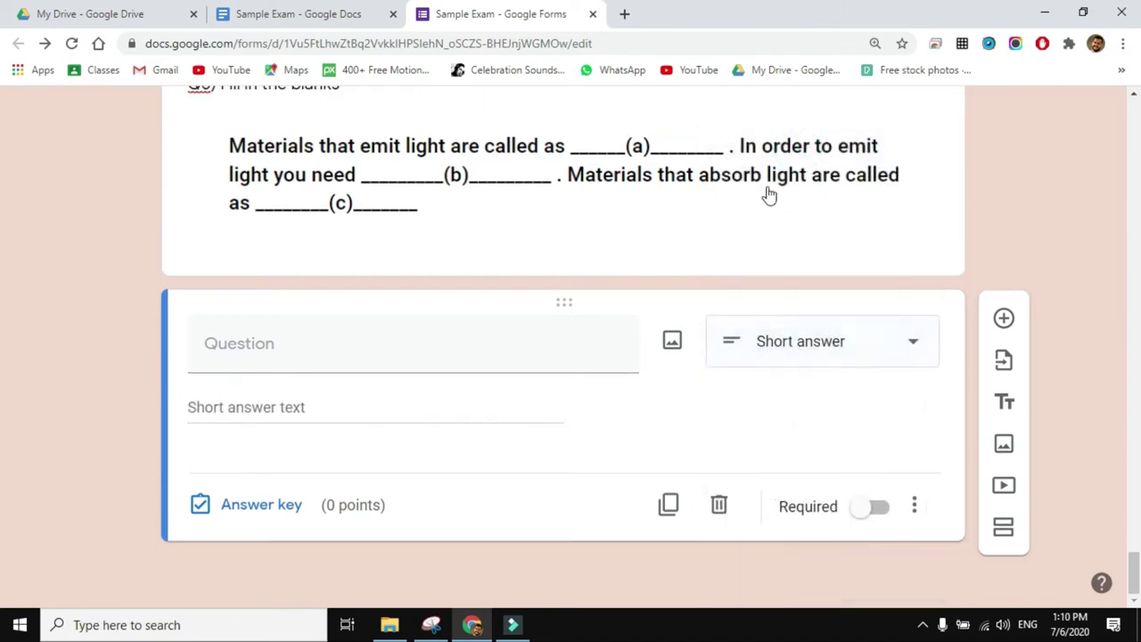
click(264, 340)
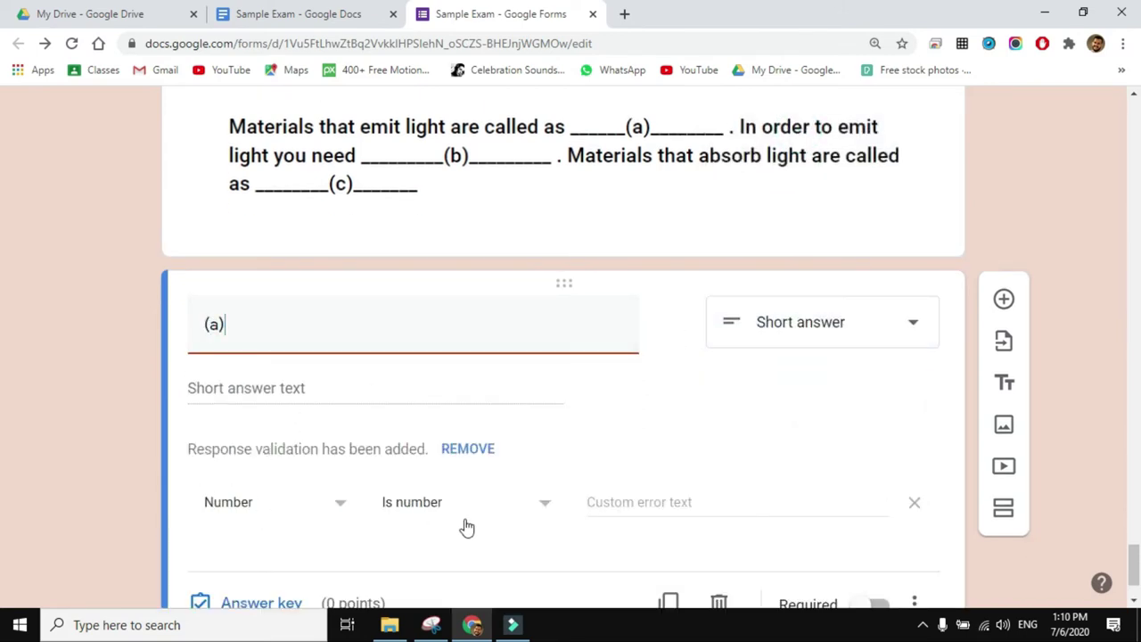
click(465, 450)
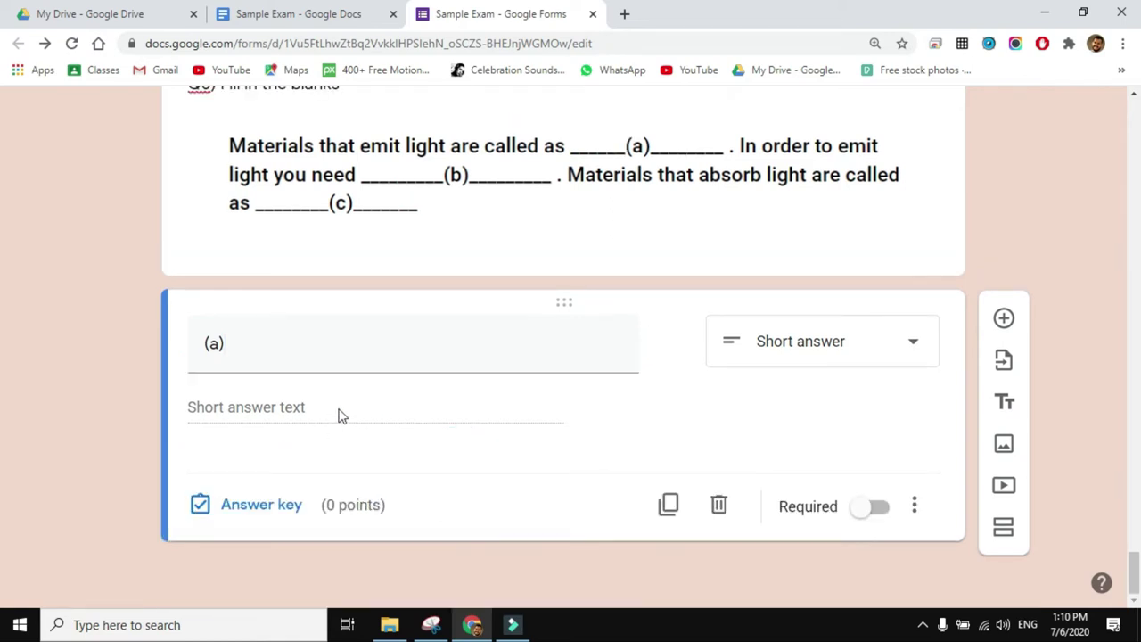
Make question (a) worth 1 point and list "luminous objects" and "LUMINOUS OBJECTS" as its correct answers.
click(261, 504)
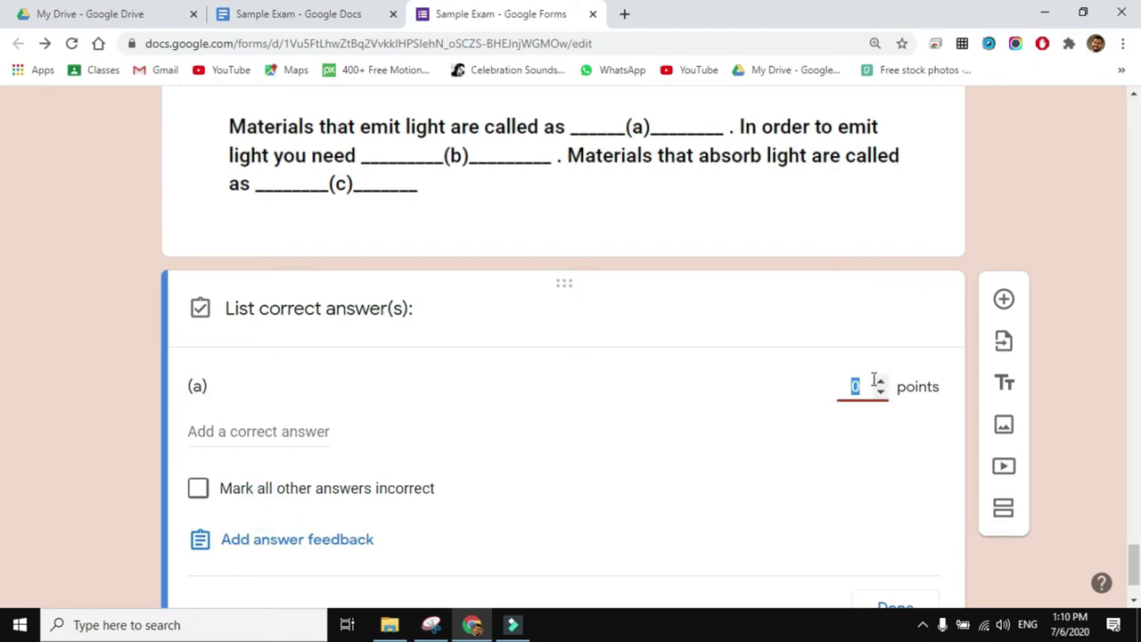
click(881, 386)
click(228, 439)
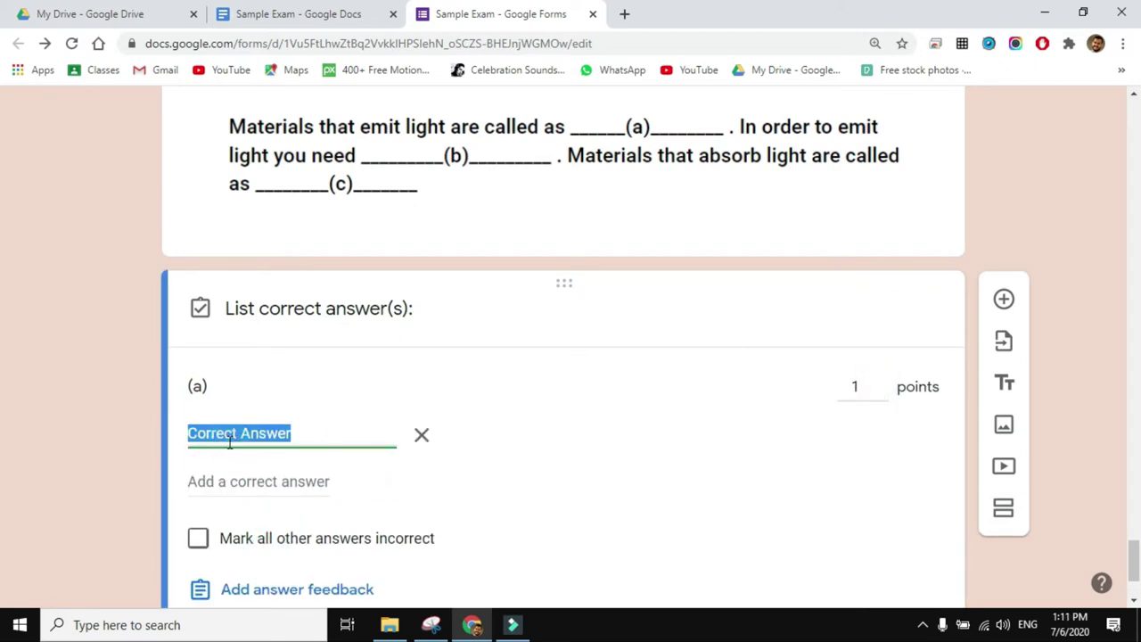
text(luminous objects)
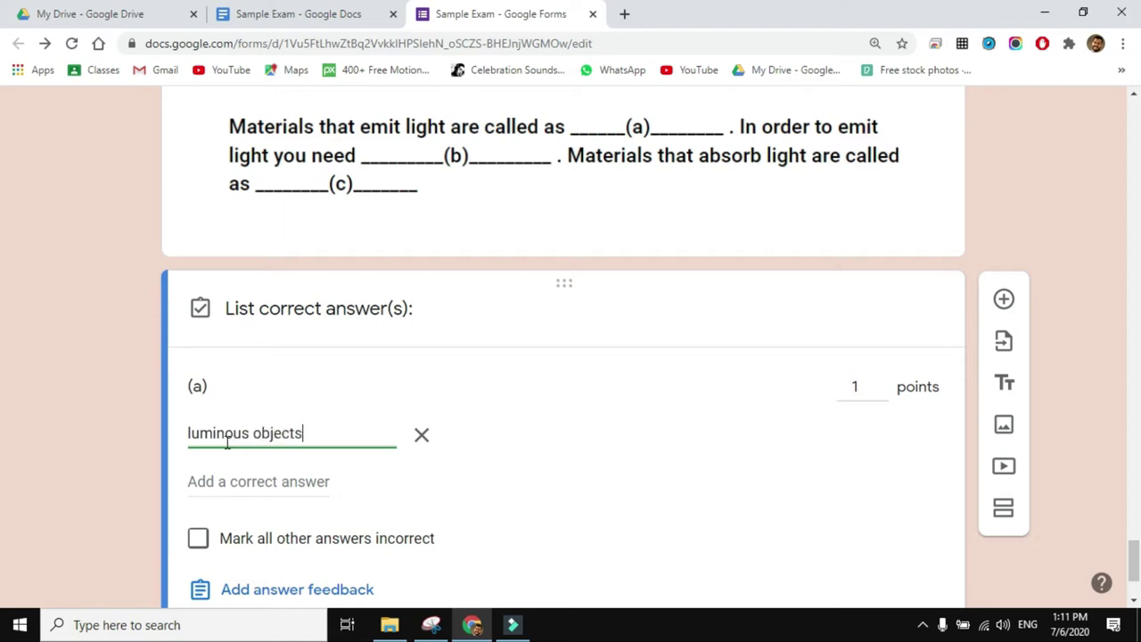
click(223, 481)
text(LUM)
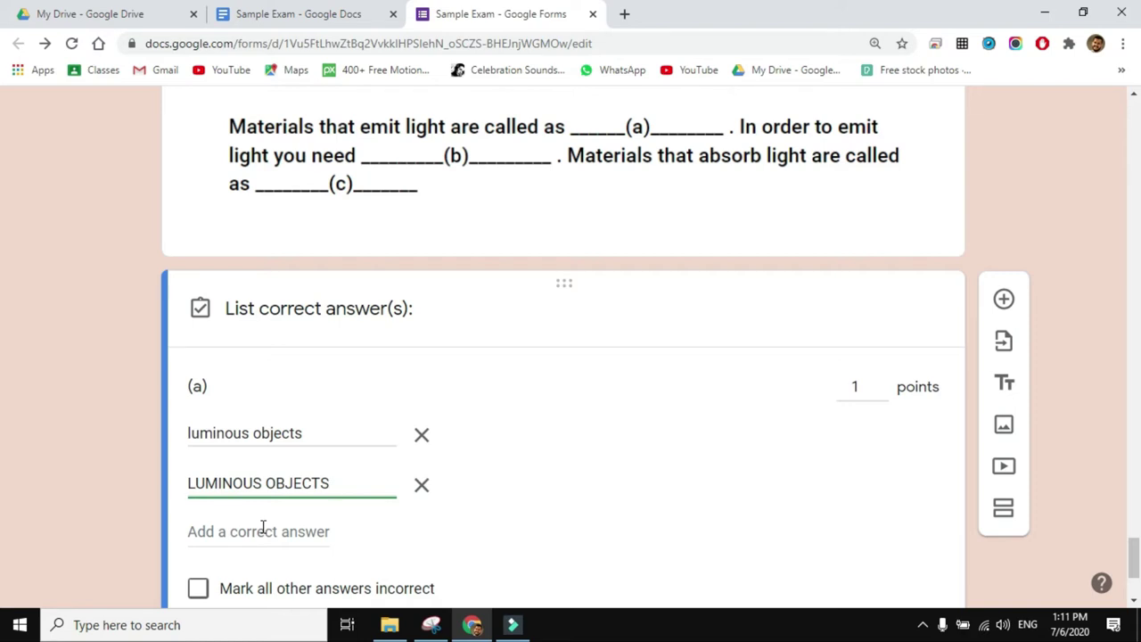
text(INOUS OBJECTS)
Set question (a) to mark all other answers incorrect and finish its answer key.
scroll(230, 522, down, 2)
click(198, 385)
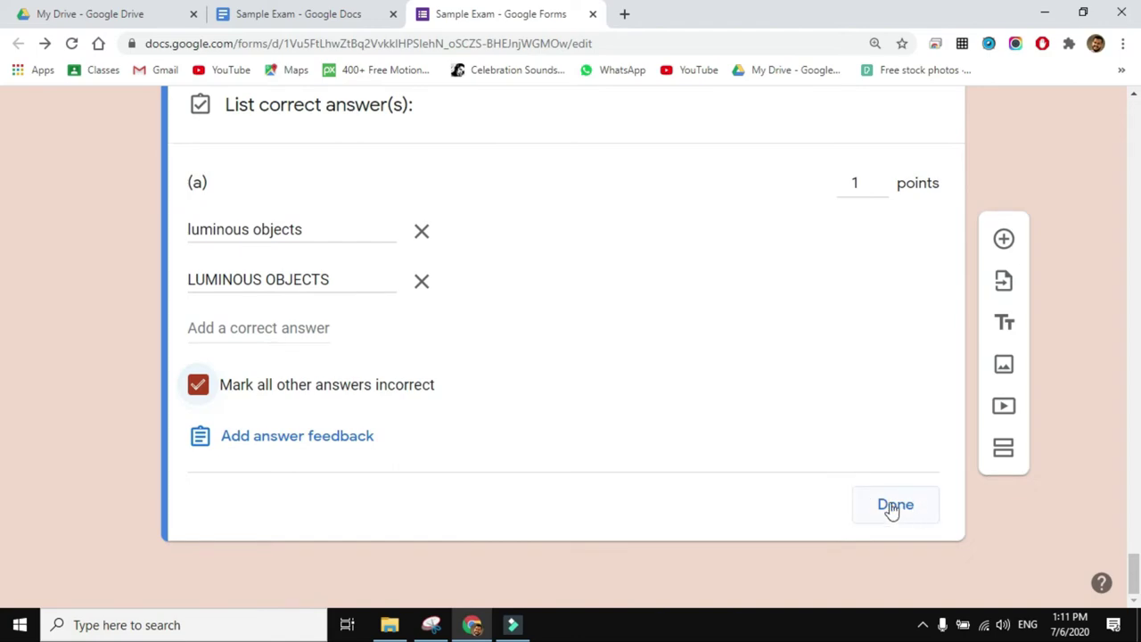
click(893, 506)
Duplicate question (a) as "(b)" and replace its correct answers with "Energy" and "energy".
click(668, 521)
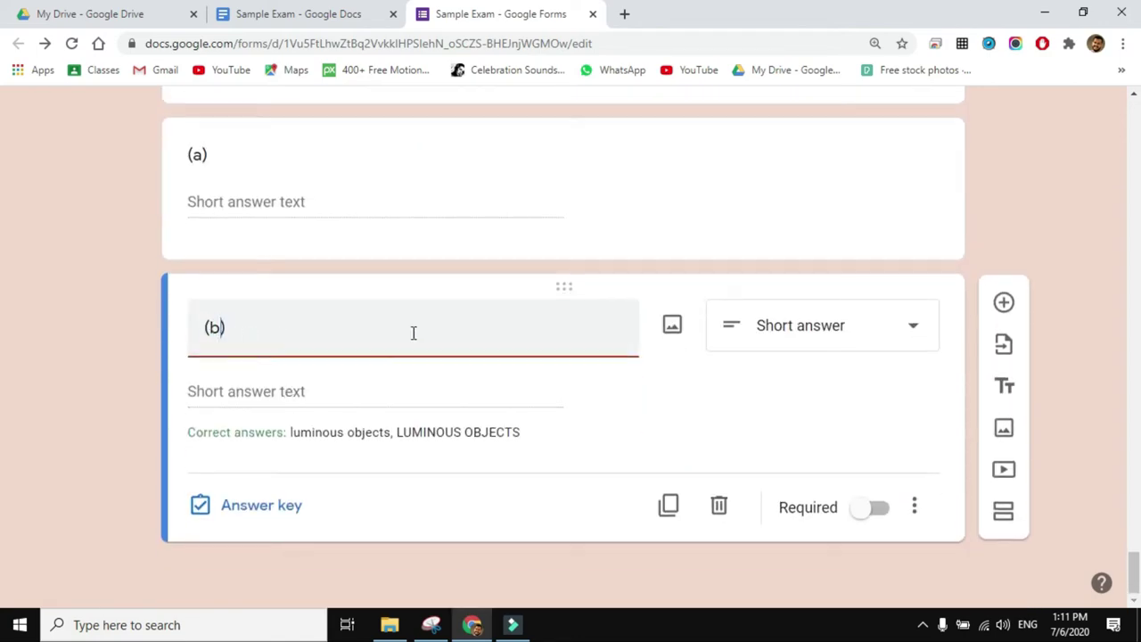
click(262, 504)
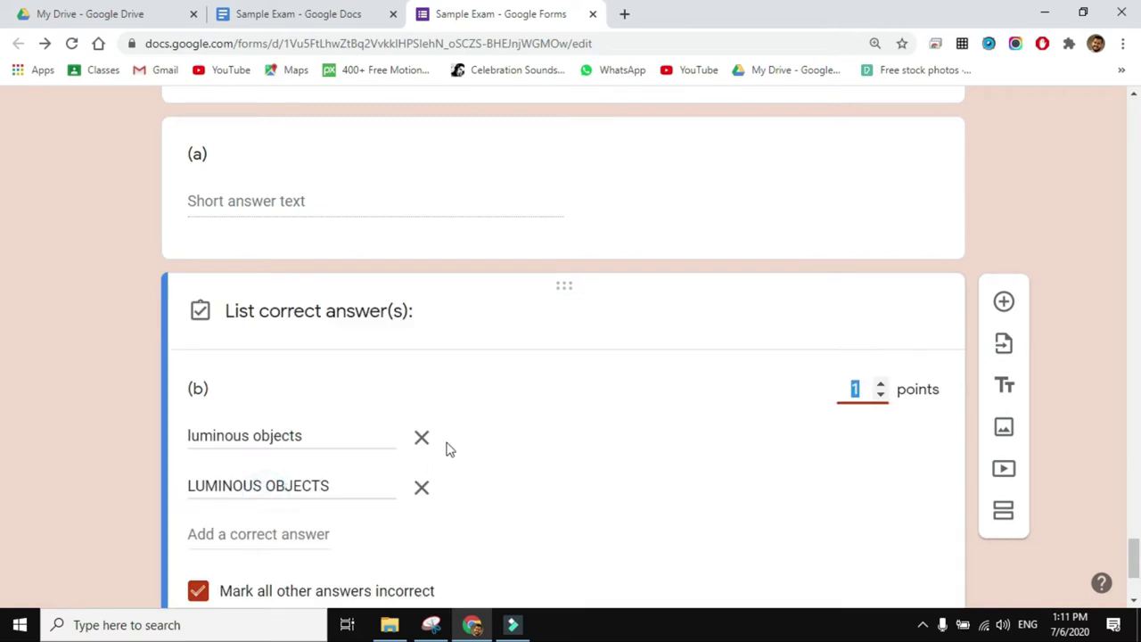
click(420, 437)
text(Energy)
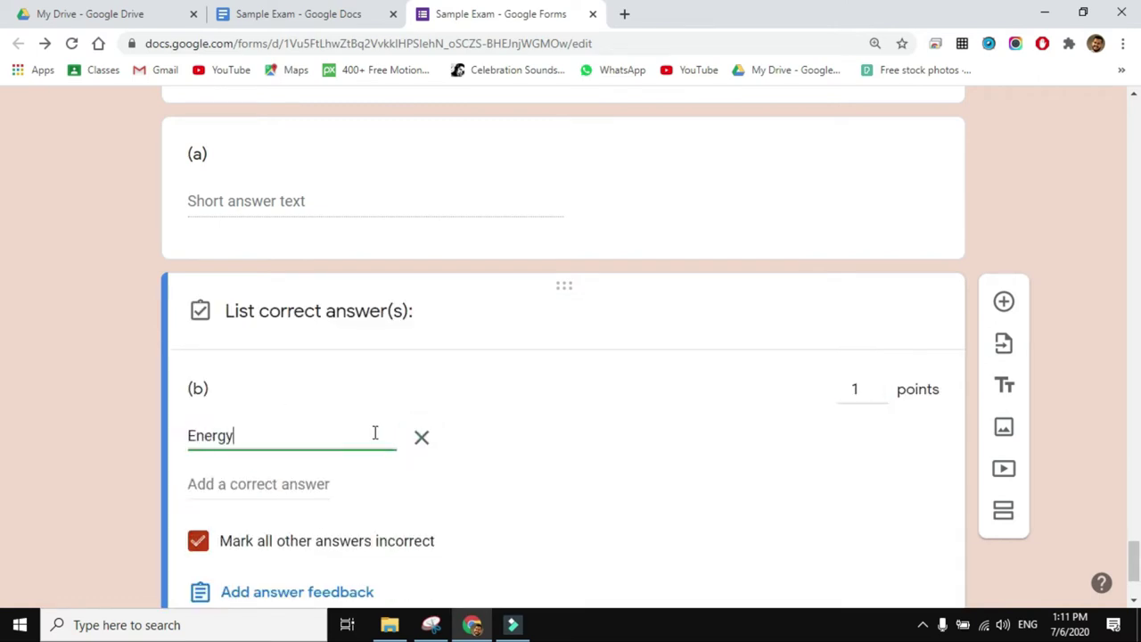
click(319, 484)
text(energy)
scroll(718, 473, down, 3)
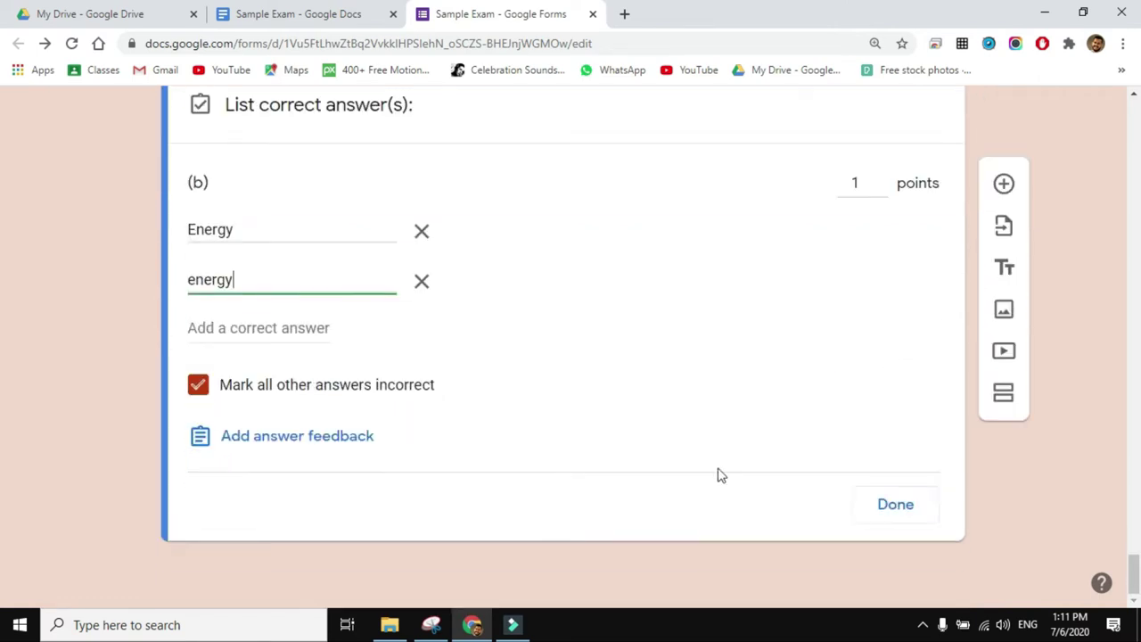
click(878, 502)
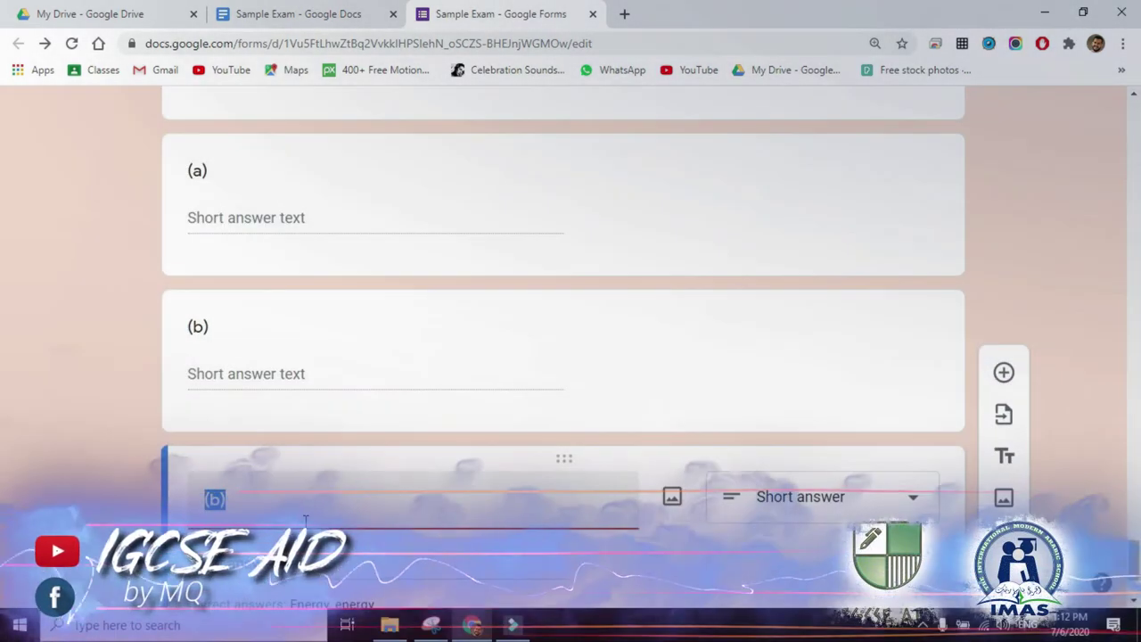
Title the copy of question (b) "(c)" and replace its correct answers with "Absorbent" and "ABSORBENT".
scroll(305, 520, down, 1)
click(304, 562)
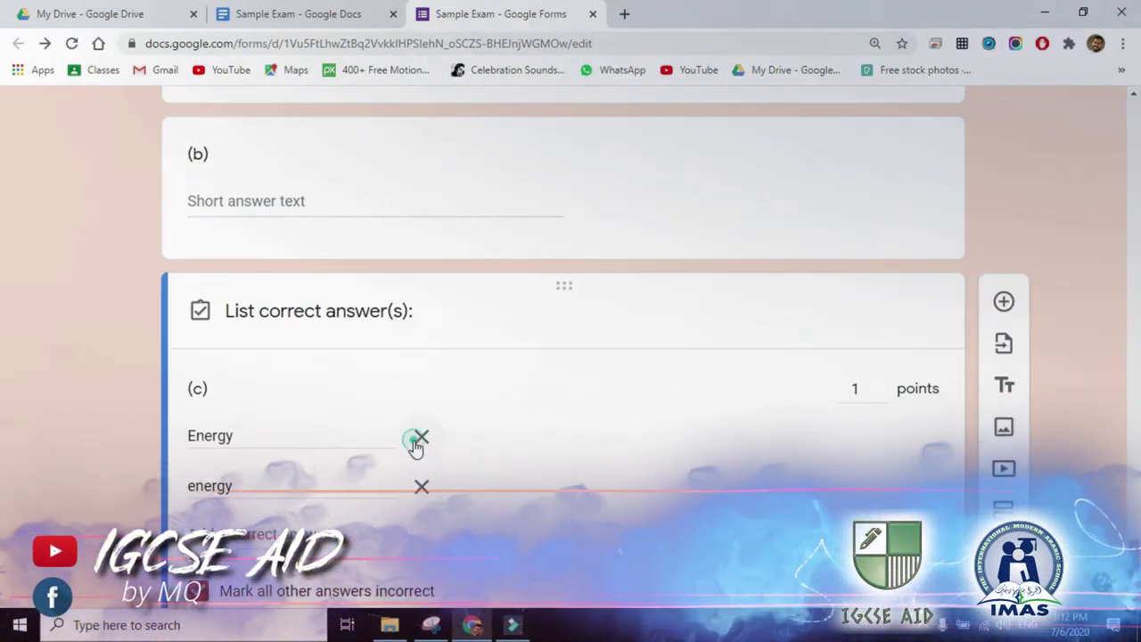
click(420, 436)
click(420, 436)
click(307, 436)
text(Absorbent)
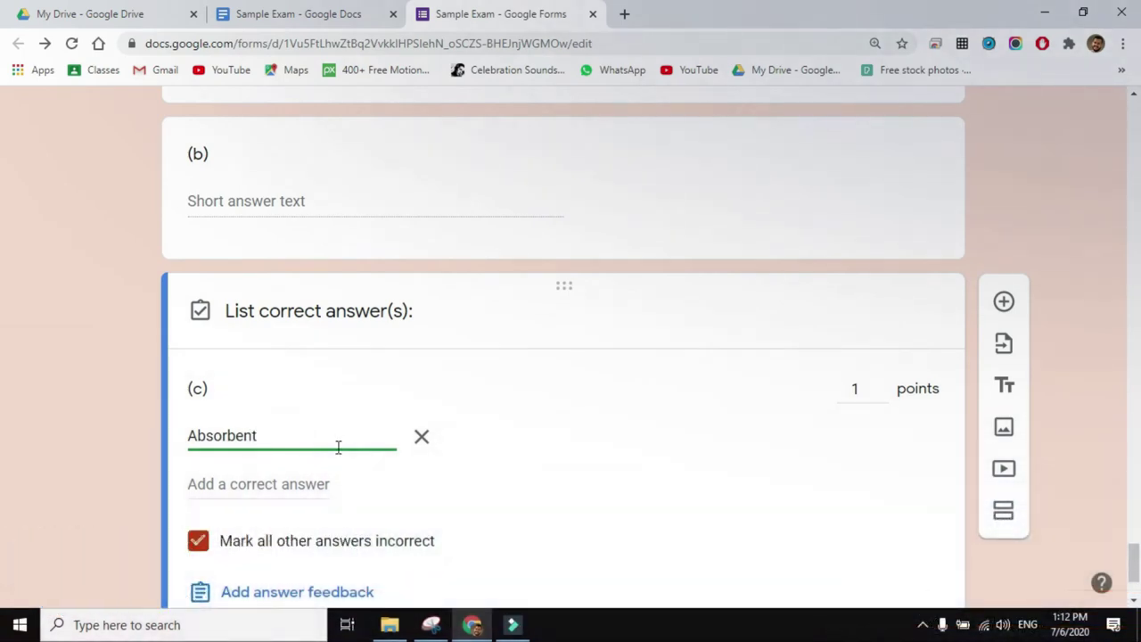
click(326, 478)
text(ABSORBENT)
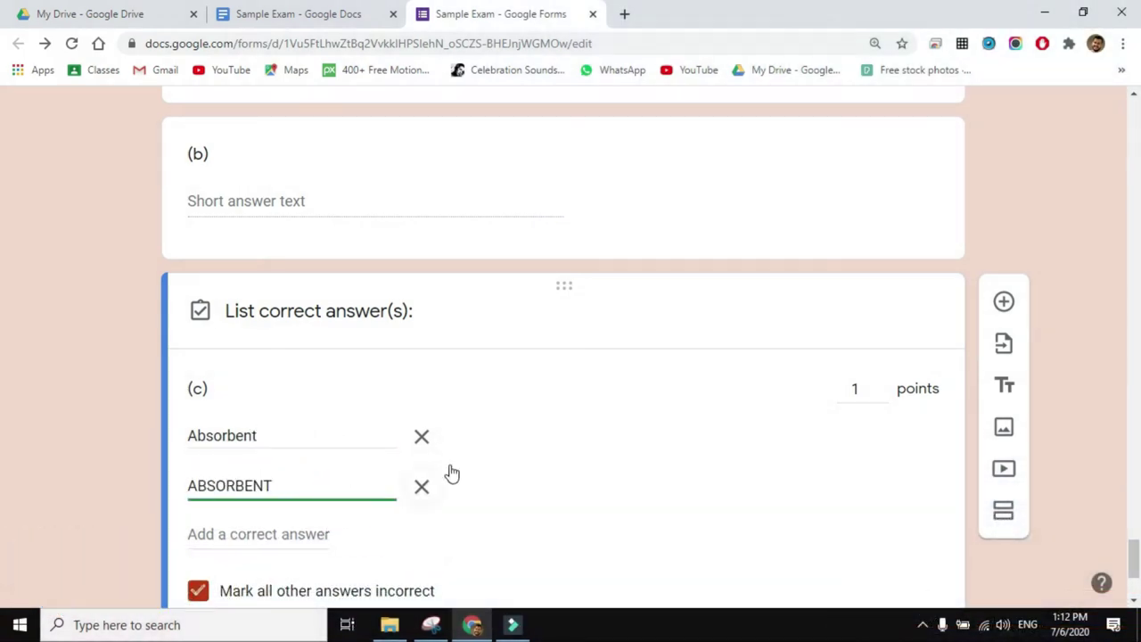
click(894, 498)
Add a new section after question (c), and bring up question Q7 in the Sample Exam document in Google Docs.
scroll(420, 402, up, 6)
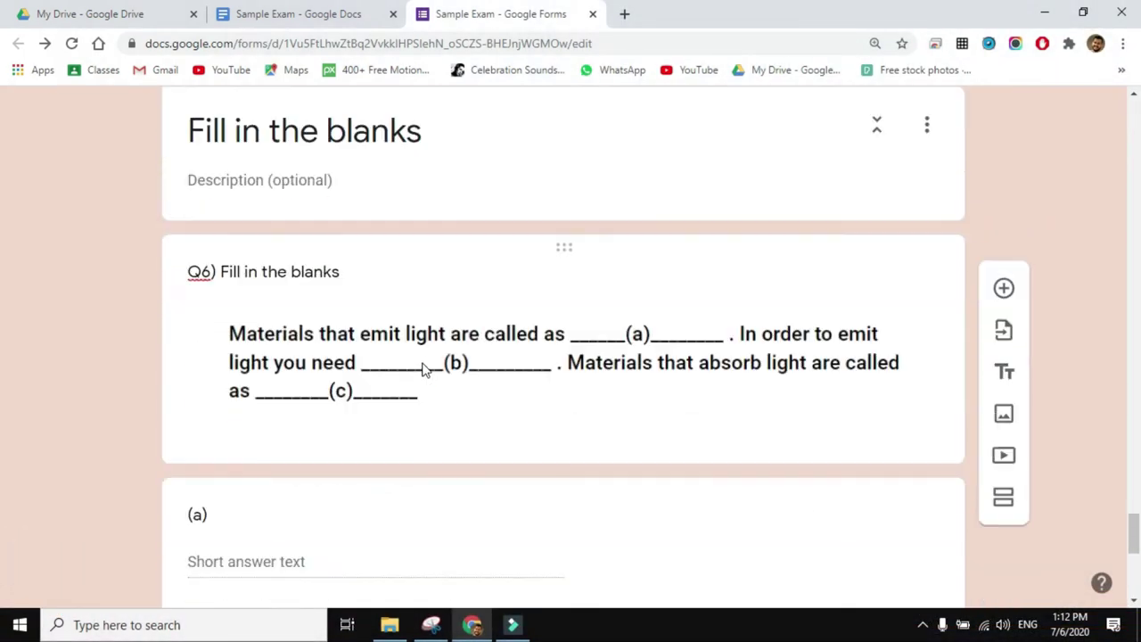
scroll(424, 369, down, 8)
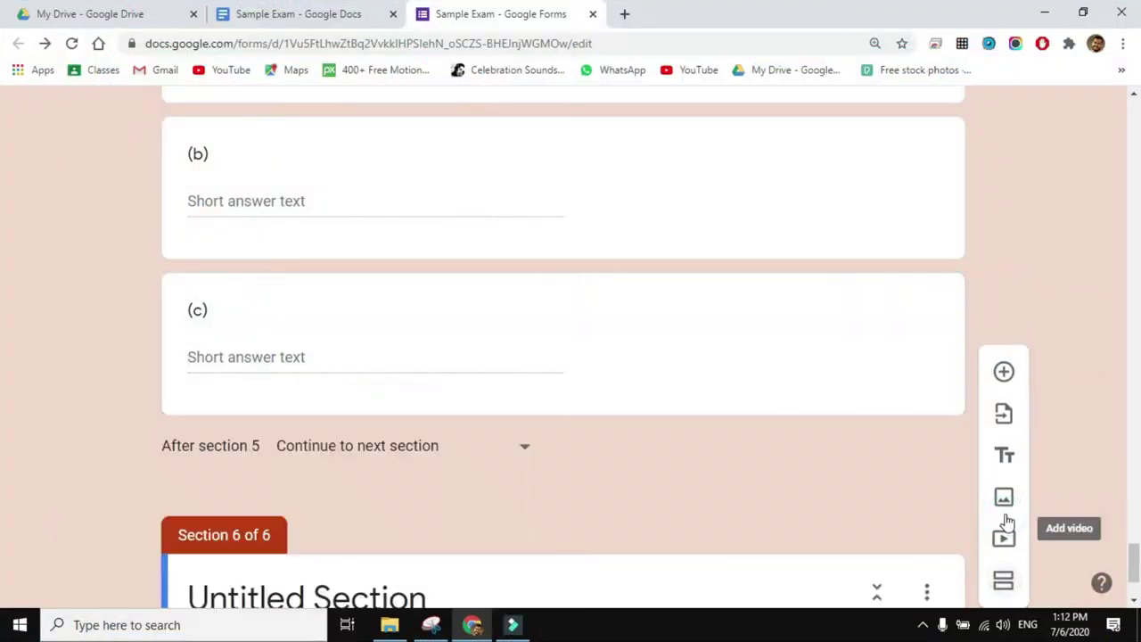
click(357, 10)
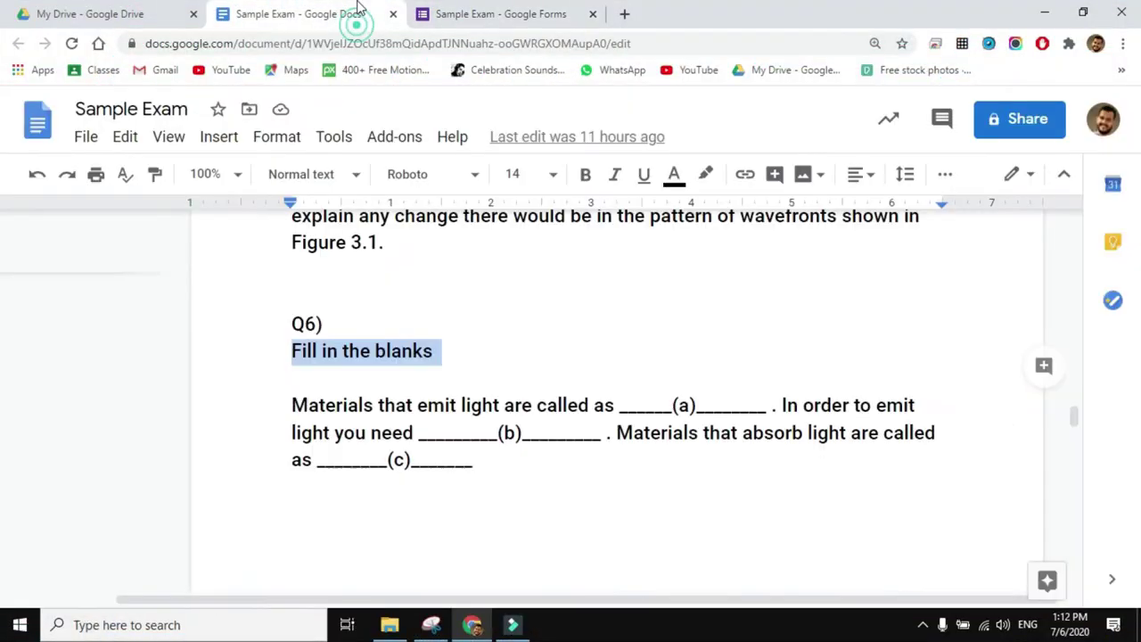
scroll(568, 258, down, 6)
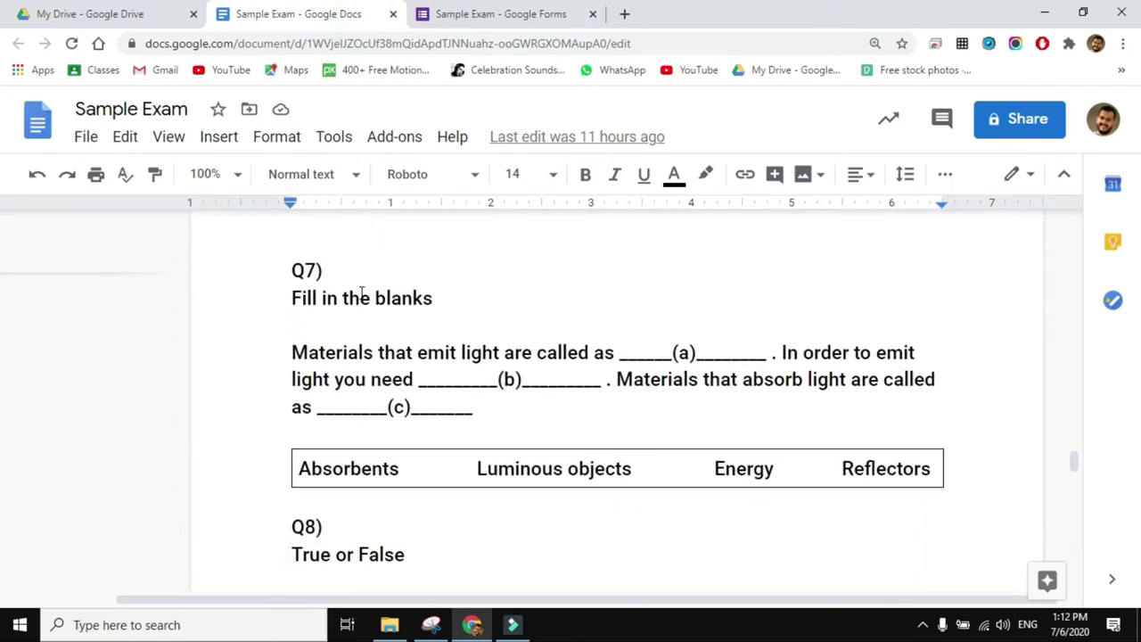
Capture Q7's fill-in-the-blanks passage and its boxed word list with Snipping Tool, and save the snip as q7 in PNG format.
triple_click(464, 471)
click(982, 390)
click(432, 624)
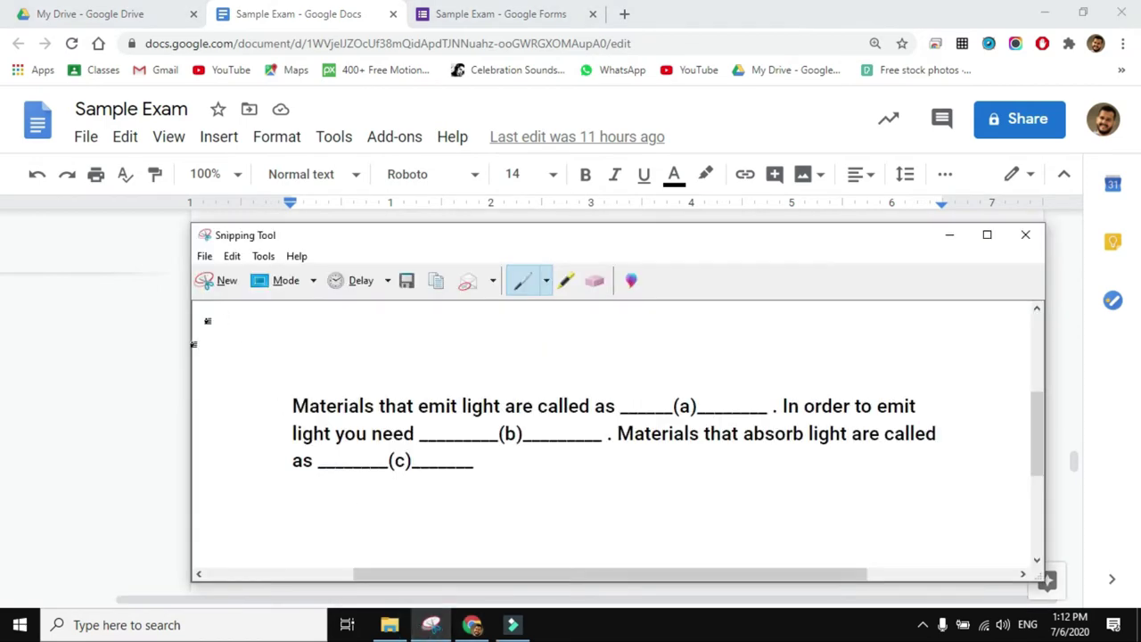
click(213, 290)
drag(275, 330, 967, 500)
right_click(838, 439)
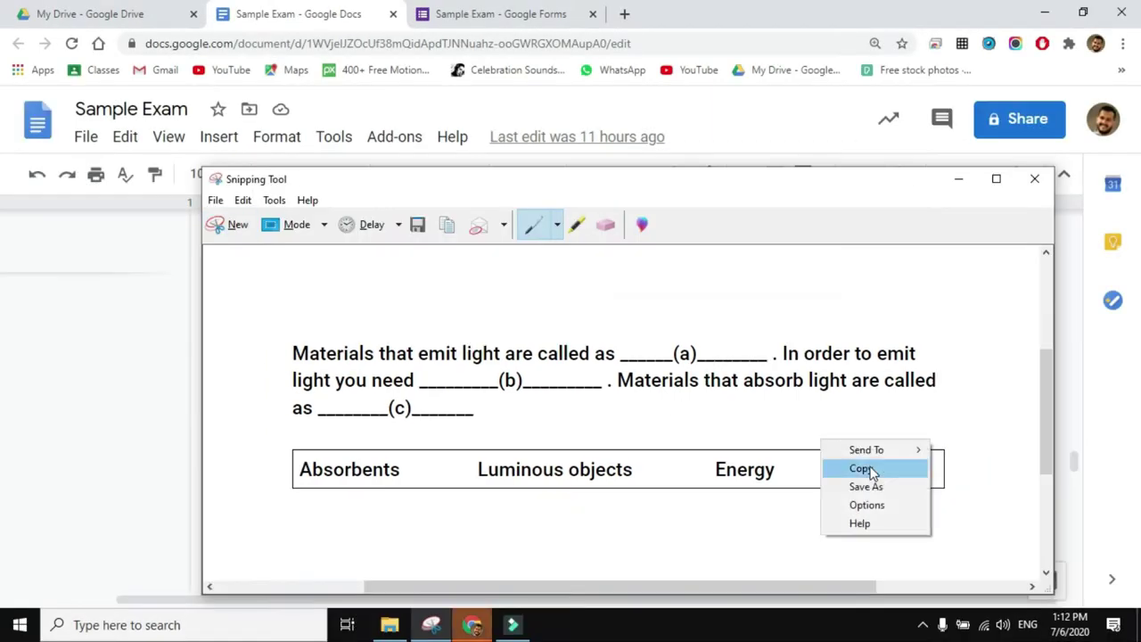
click(872, 484)
text(q)
click(631, 552)
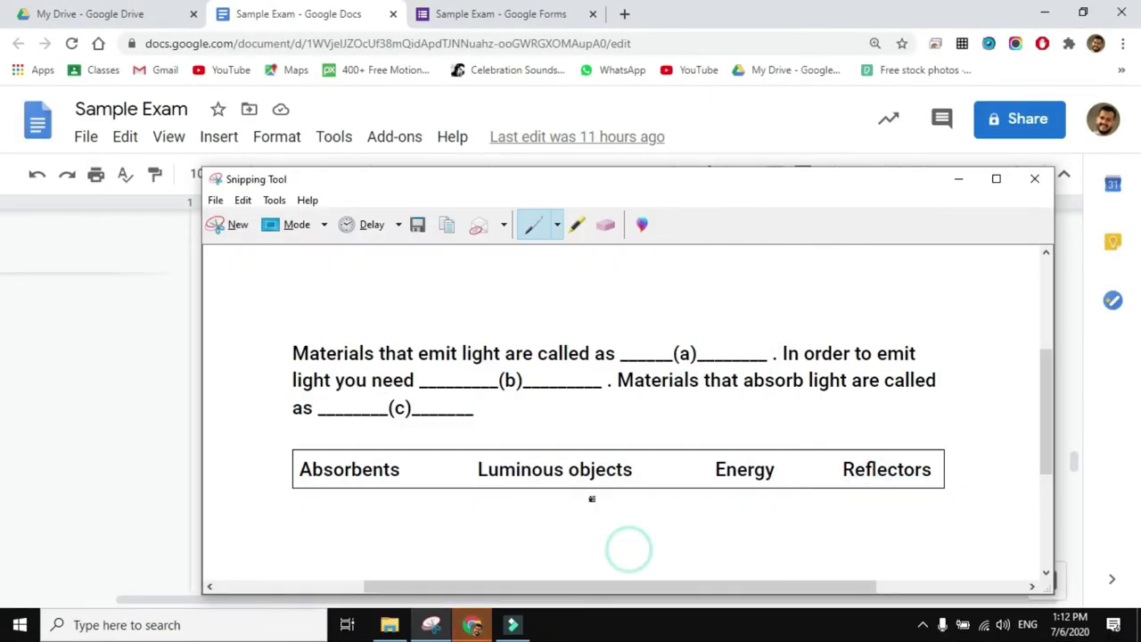
Back in the Google Forms quiz, title section 6 "Fill in the blanks" and insert the image q7.PNG into it.
click(466, 14)
click(359, 449)
text(Fill in the blanks)
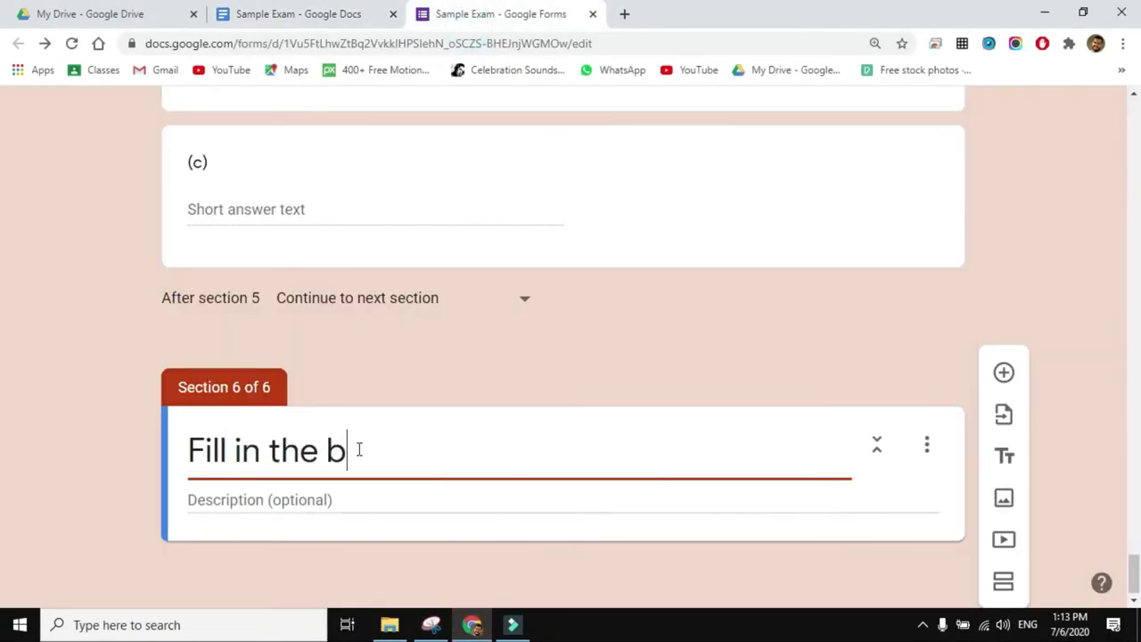
click(1004, 497)
click(600, 479)
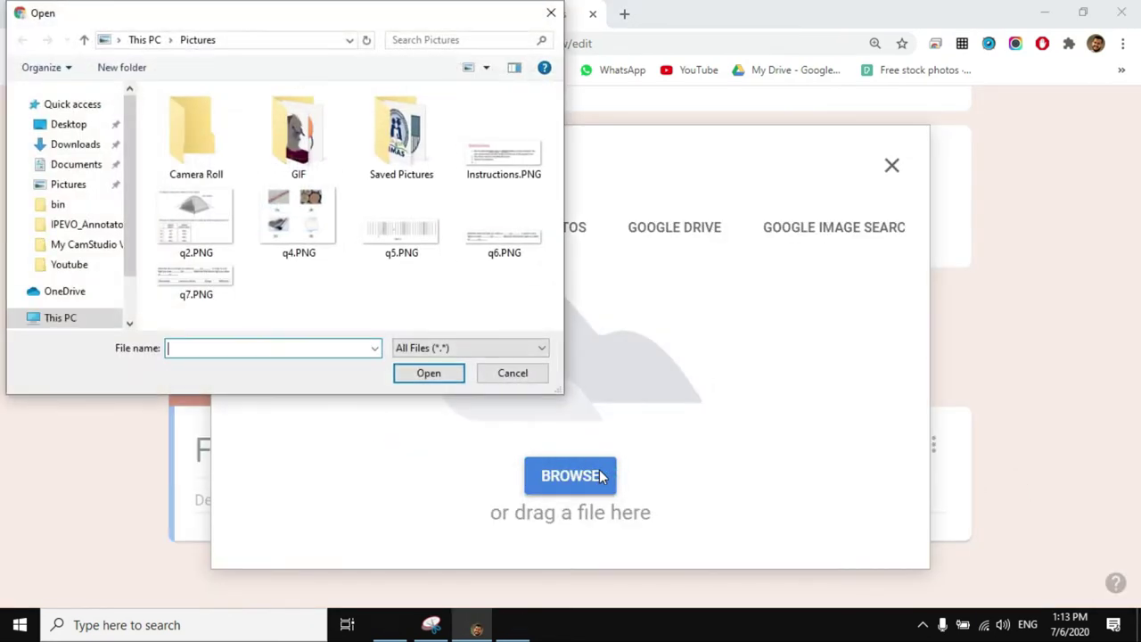
click(199, 286)
click(426, 371)
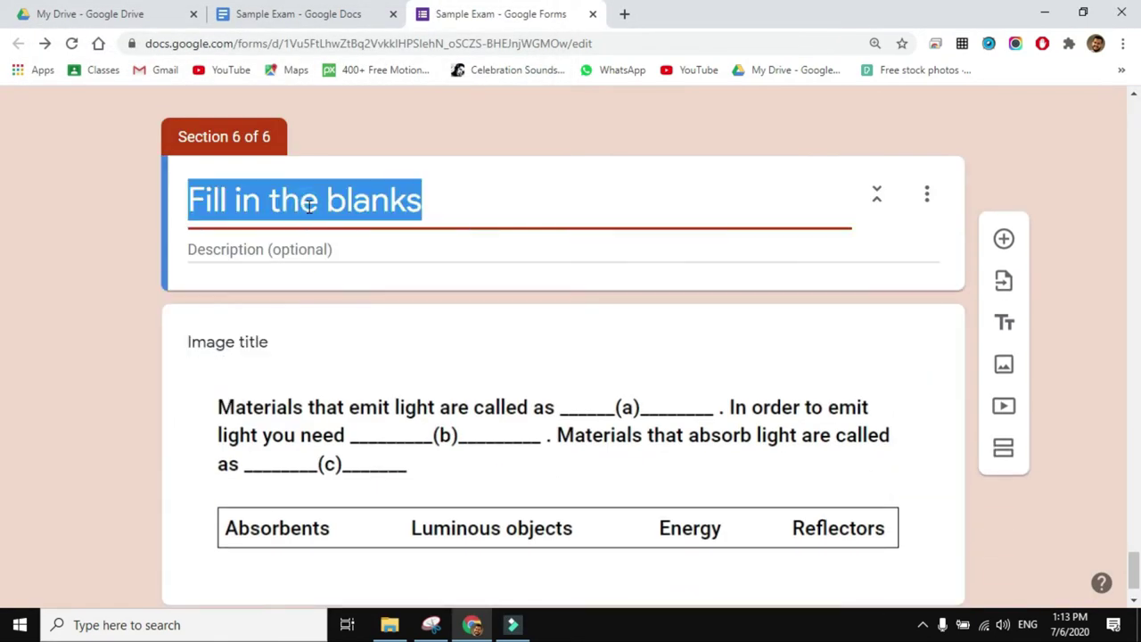
Title the image in section 6 "Q7) Fill in the blanks from the list below".
click(282, 348)
text(Fill in the blanks)
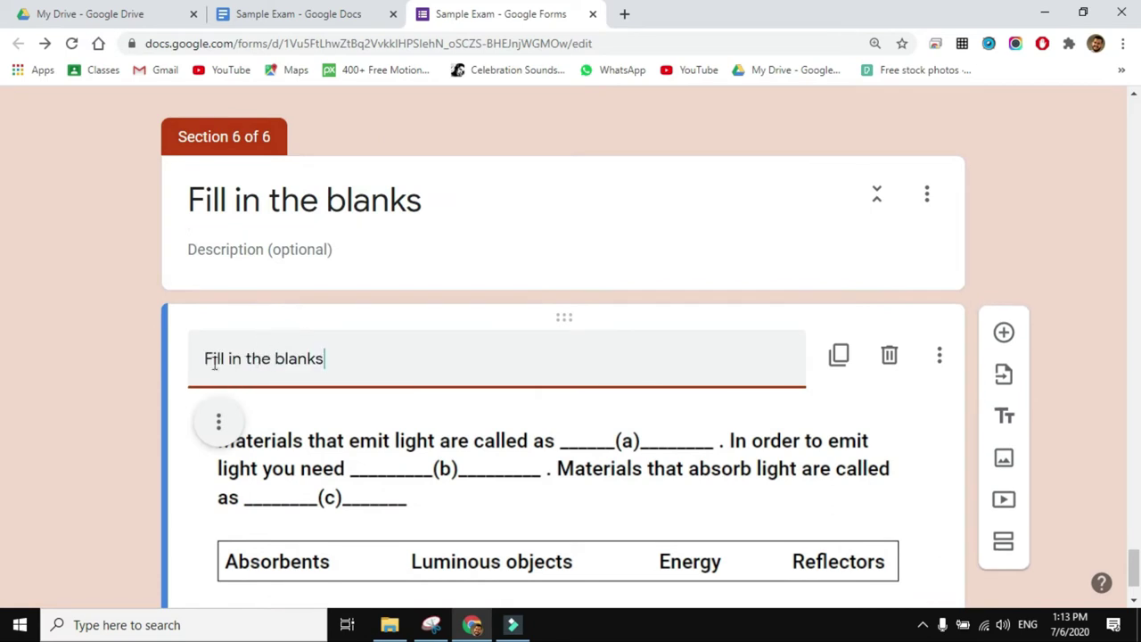
click(207, 359)
text(Q7()
key(BackSpace)
text())
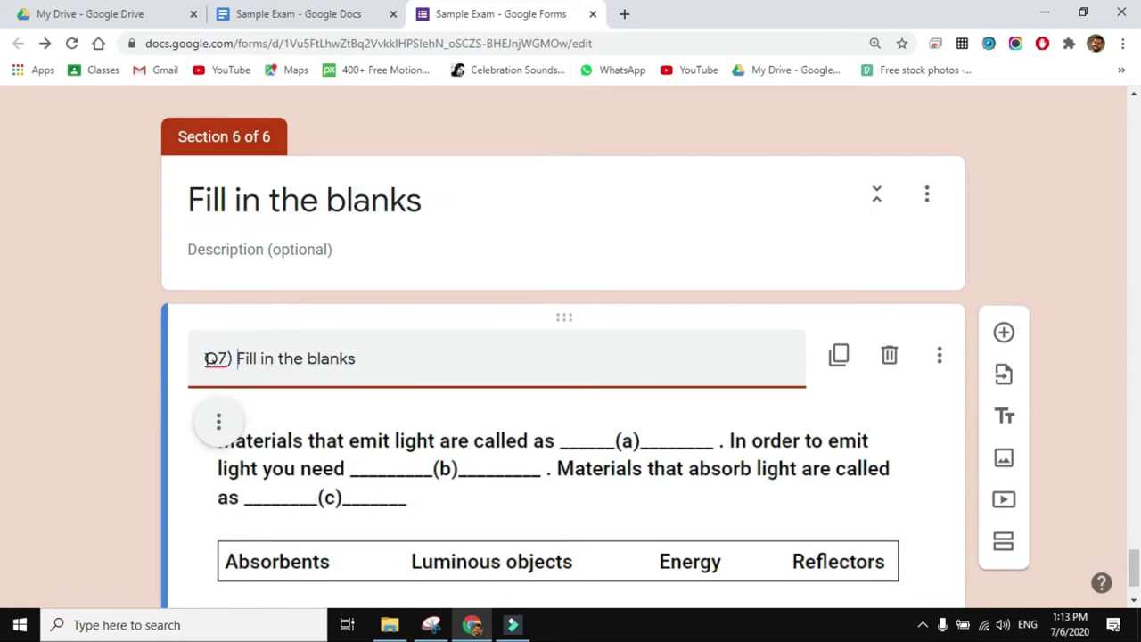
click(358, 359)
text(from the list below)
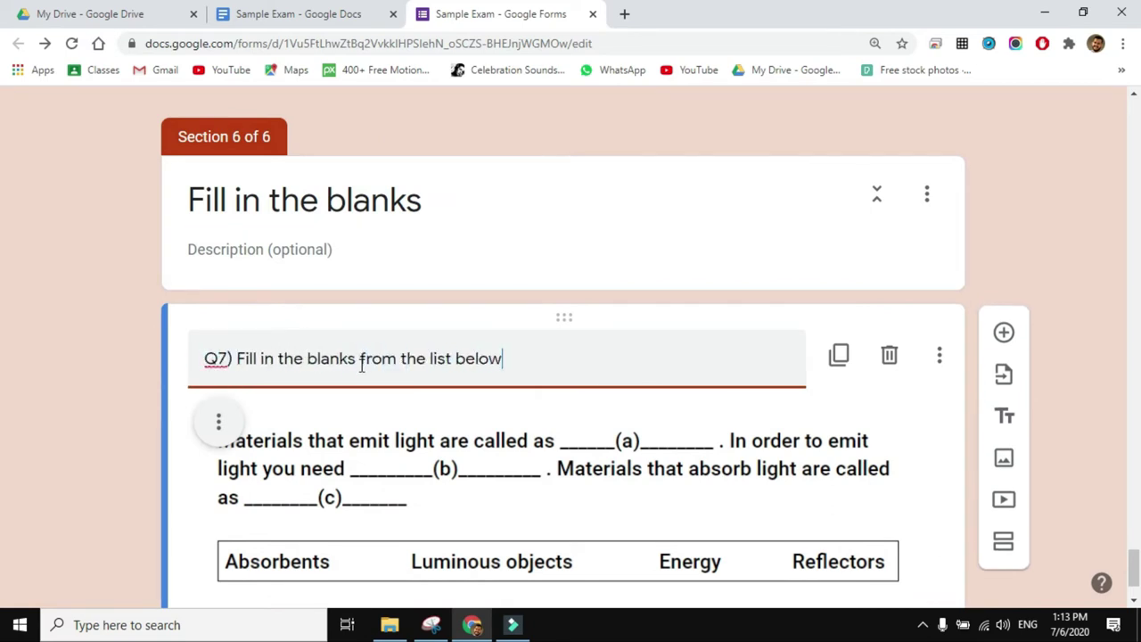
Add a question below the Q7 image and make it a Dropdown question.
scroll(1006, 268, down, 1)
click(1005, 237)
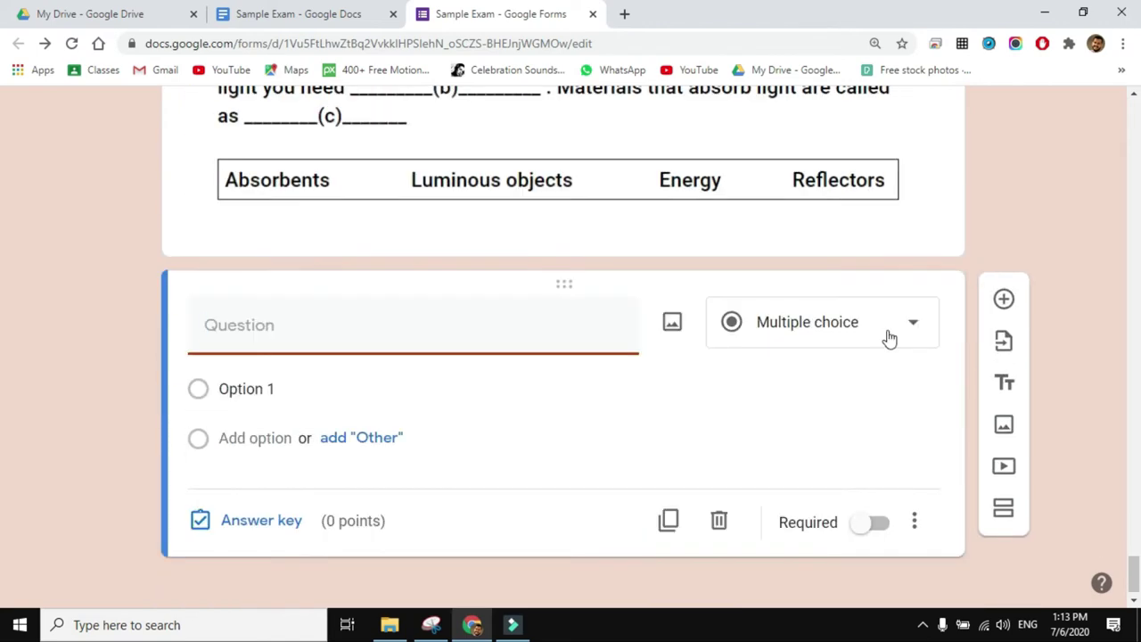
click(889, 337)
click(803, 366)
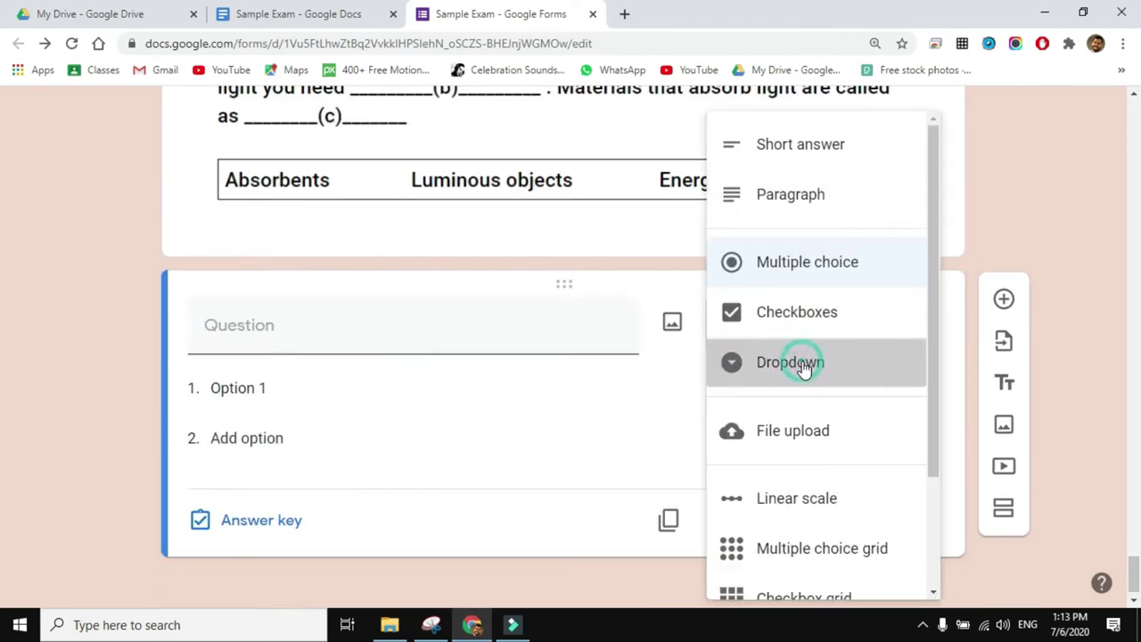
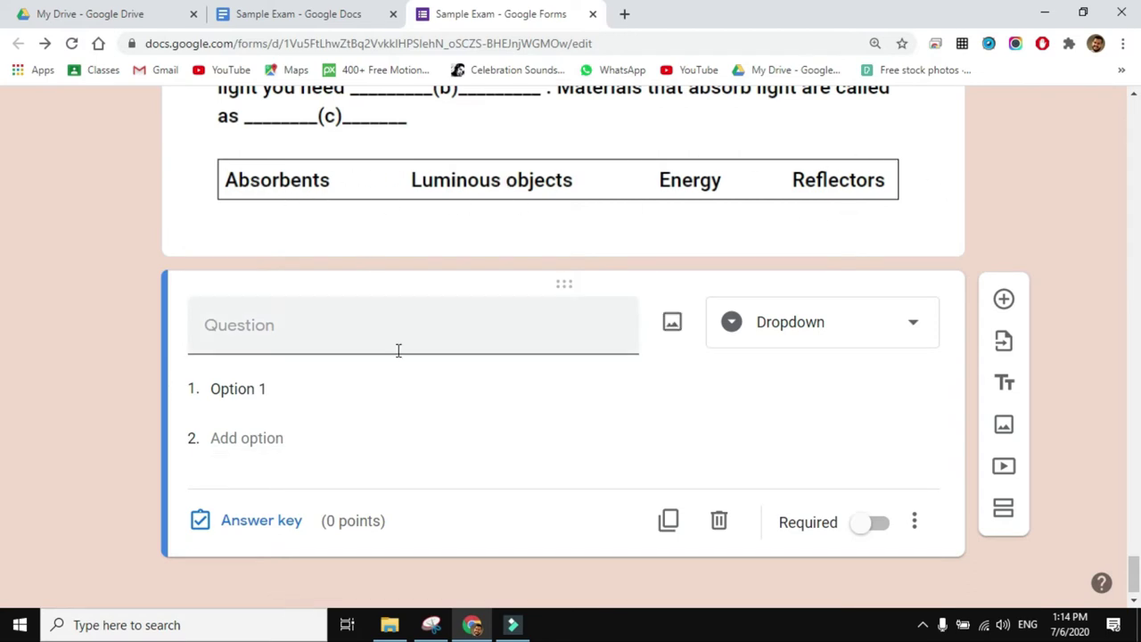
Give the dropdown question the options Absorbents, Luminous objects, Energy and Reflectors, and title it "(a)".
click(316, 392)
text(A)
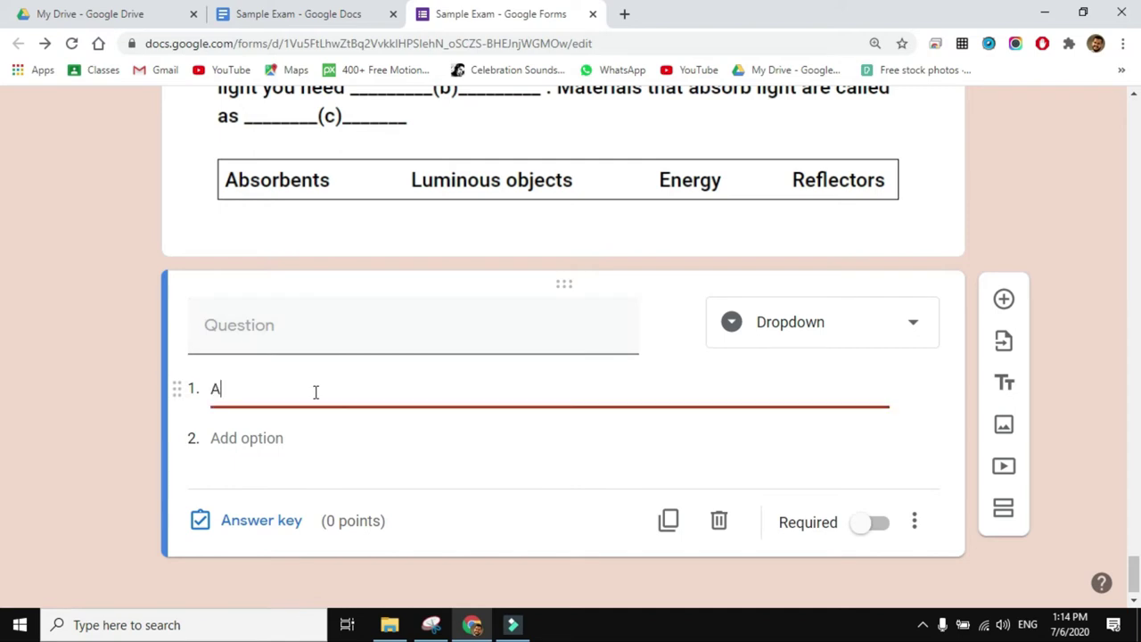
text(bsorbents)
click(265, 439)
text(Luminous o)
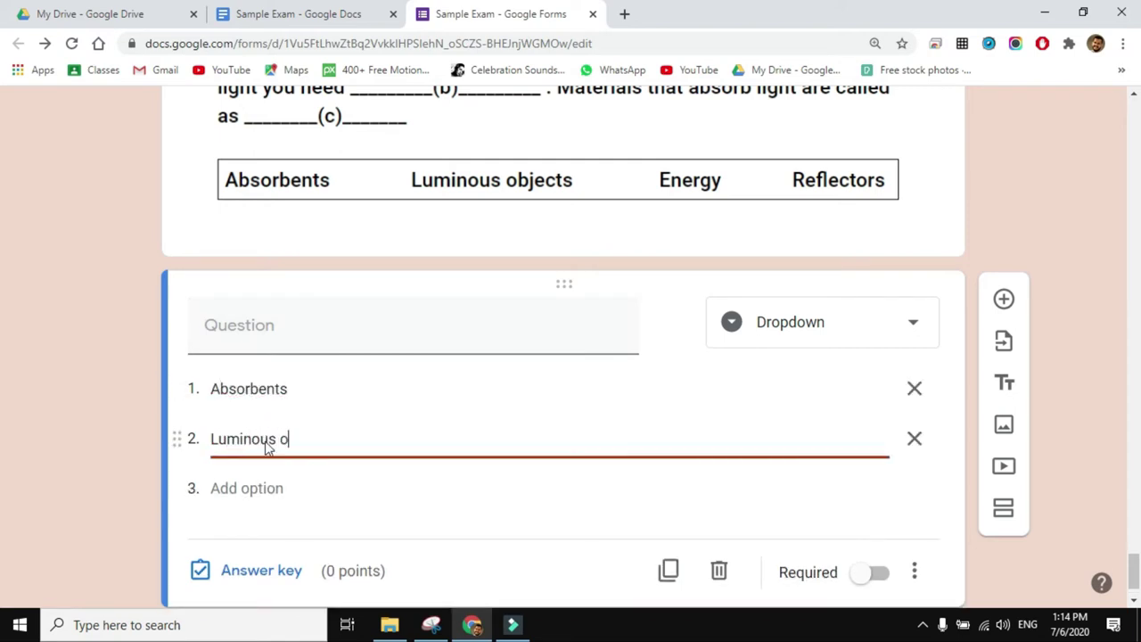
text(bjects)
click(224, 488)
text(Energy)
click(225, 539)
text(Reflectors)
click(264, 331)
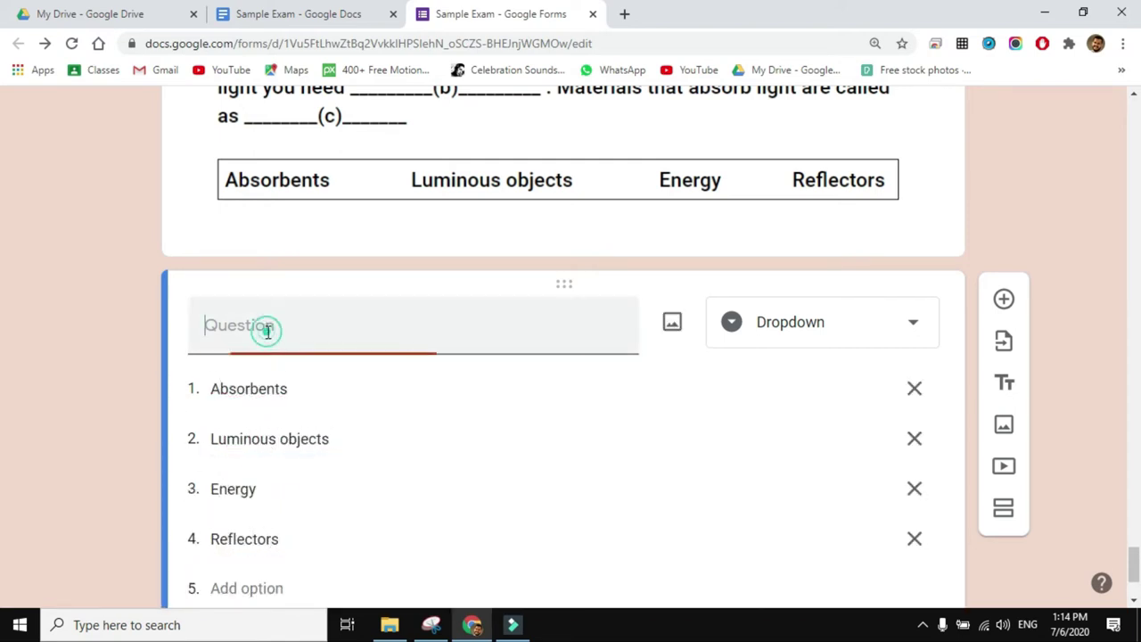
text((a))
Make dropdown question (a) worth 1 point with "Luminous objects" as its correct answer.
scroll(349, 309, down, 2)
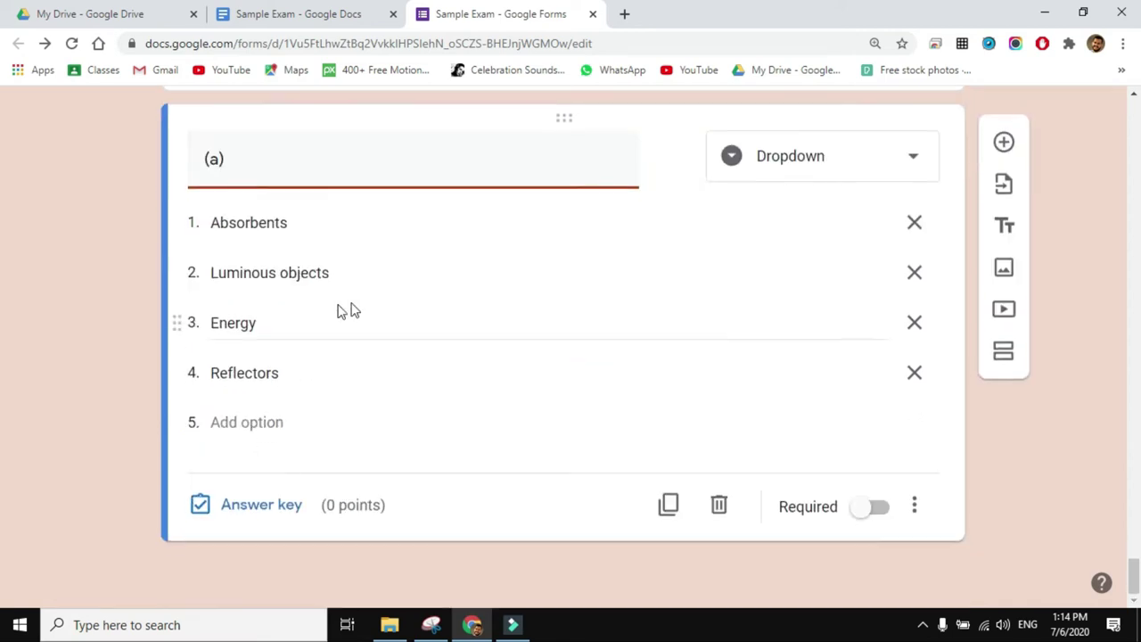
click(268, 501)
click(880, 252)
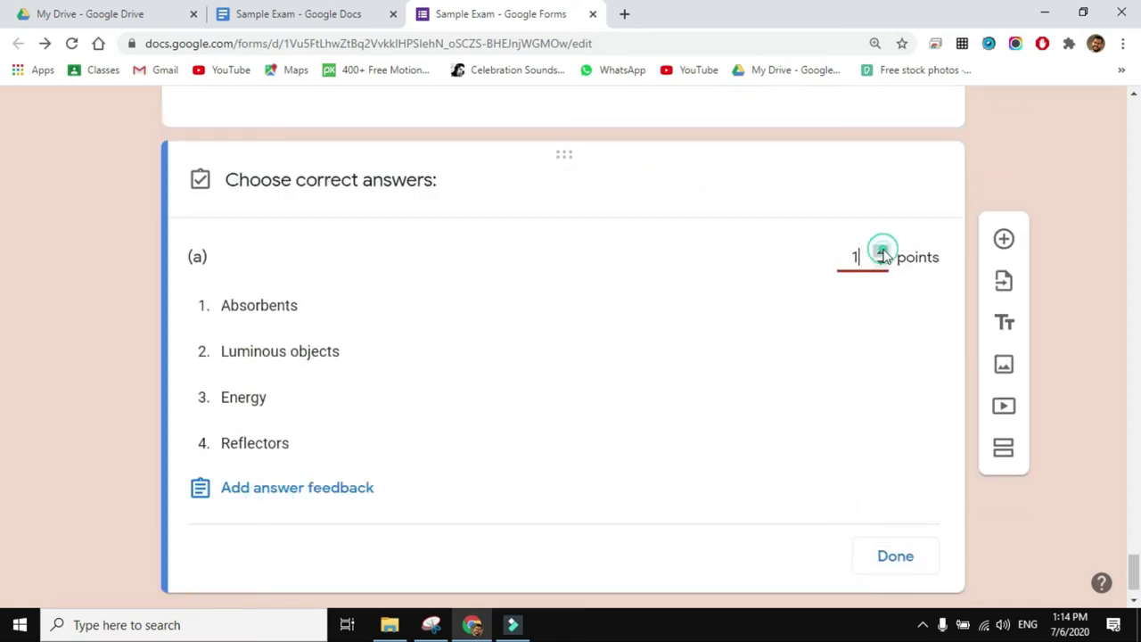
click(268, 357)
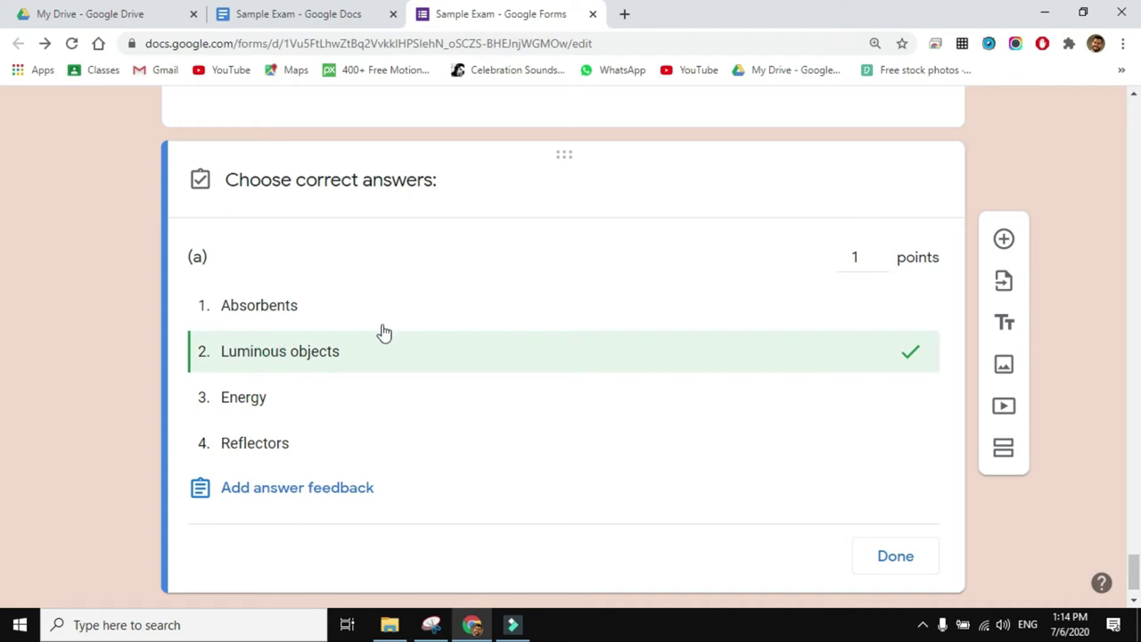
click(900, 542)
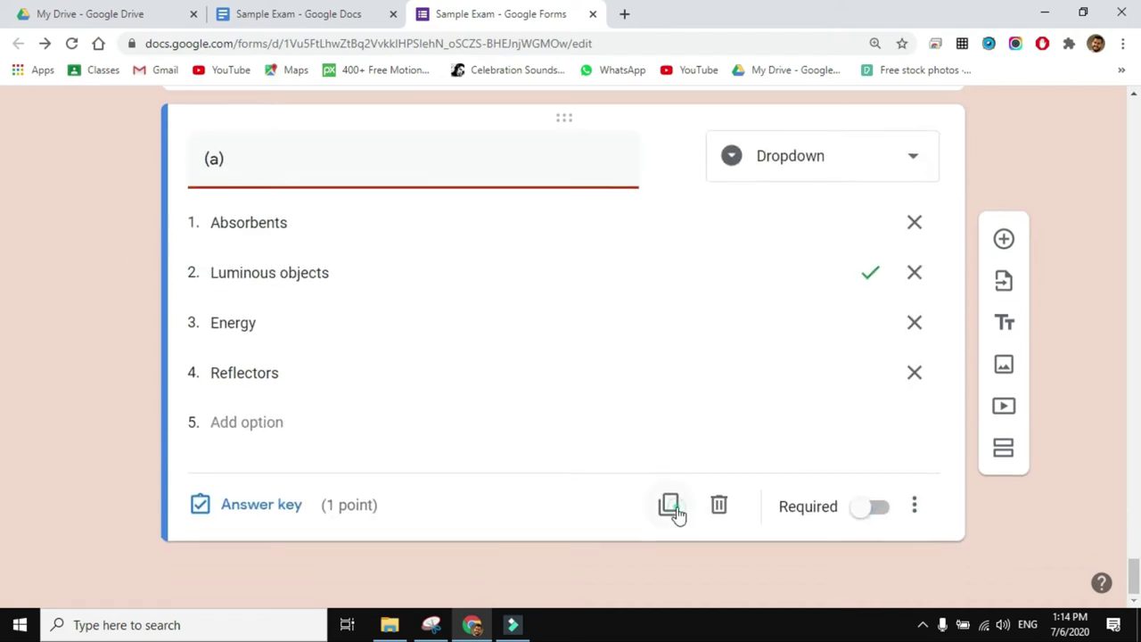
Duplicate dropdown question (a) as "(b)" and make "Energy" its only correct answer.
click(675, 511)
double_click(215, 456)
text(b)
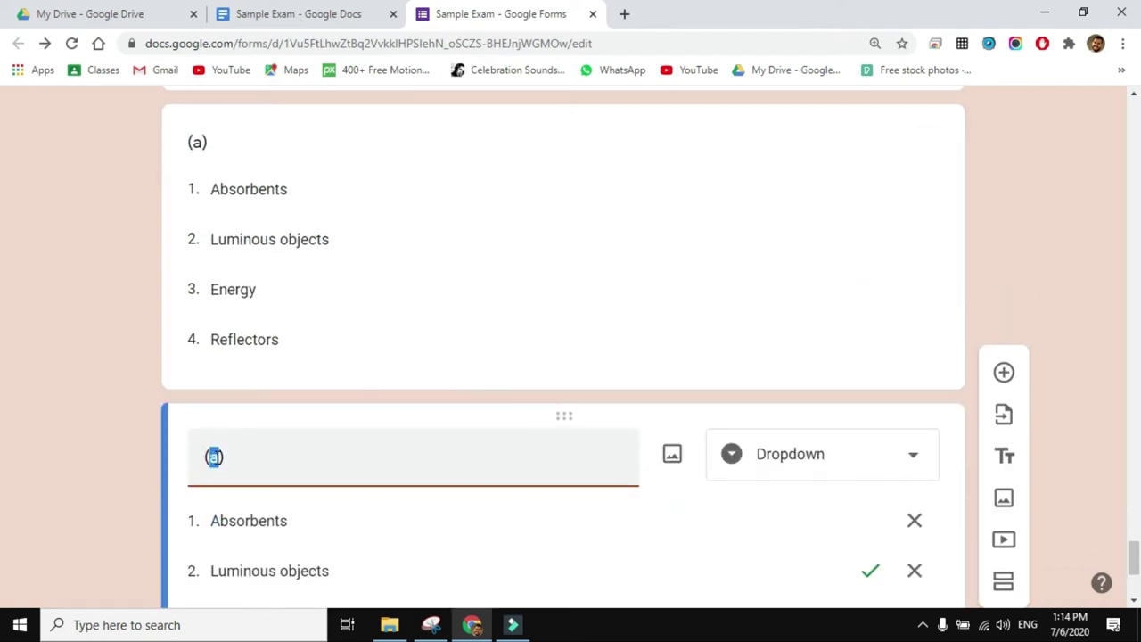
scroll(370, 404, down, 3)
click(276, 553)
click(285, 410)
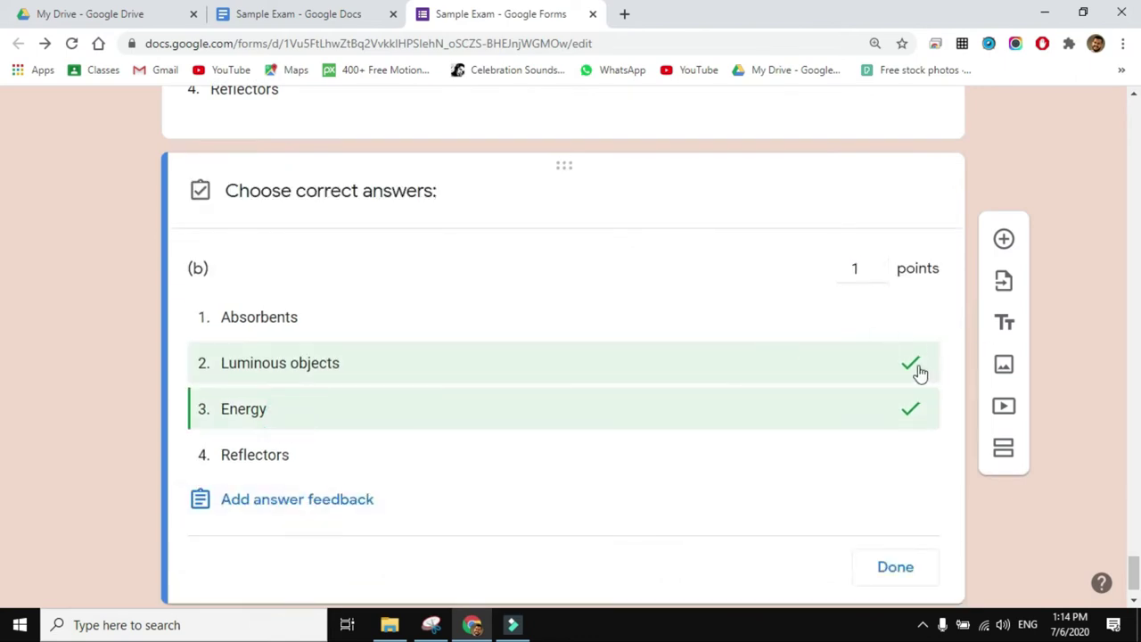
click(914, 366)
click(895, 575)
Duplicate dropdown question (b) as "(c)" and make "Absorbents" its only correct answer.
click(661, 552)
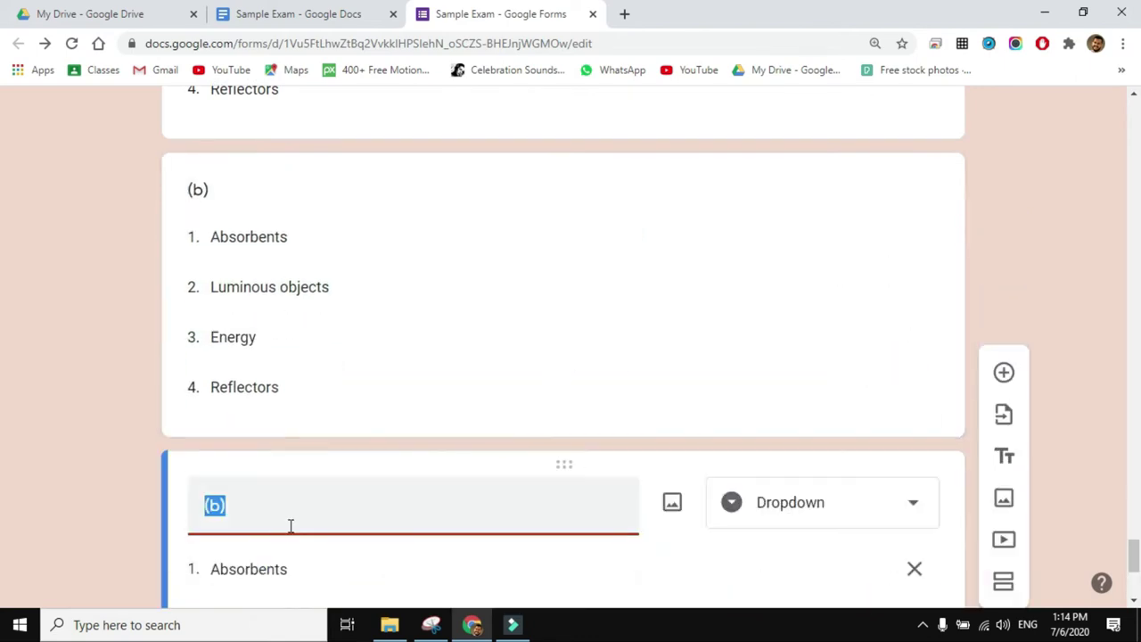
double_click(214, 504)
text(c)
scroll(268, 491, down, 4)
click(255, 517)
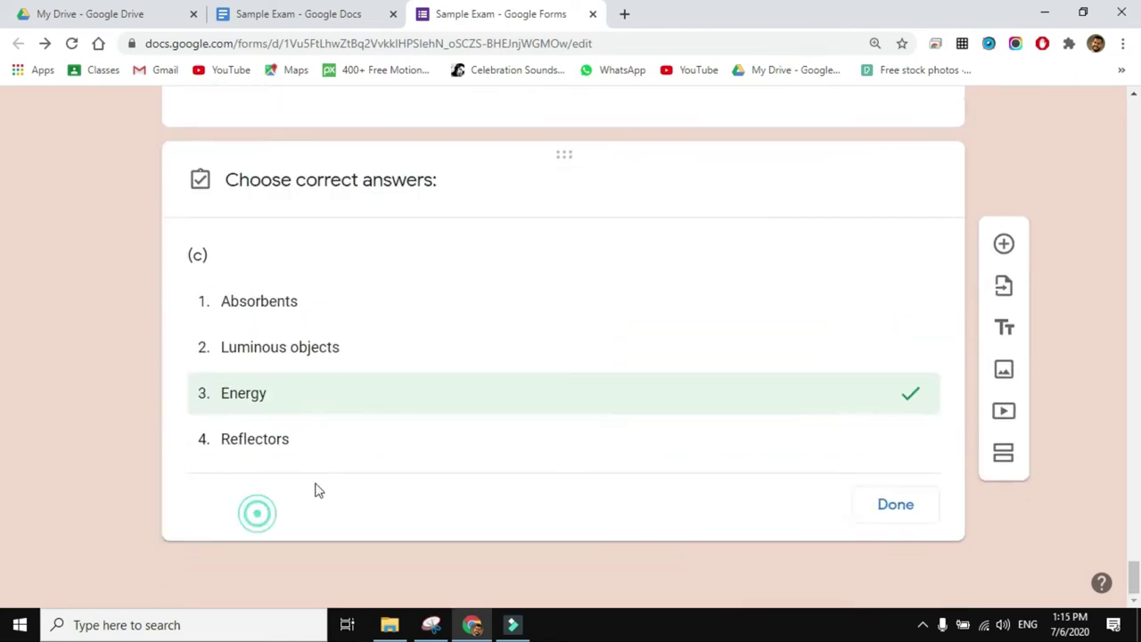
click(272, 321)
click(905, 399)
click(895, 560)
click(286, 538)
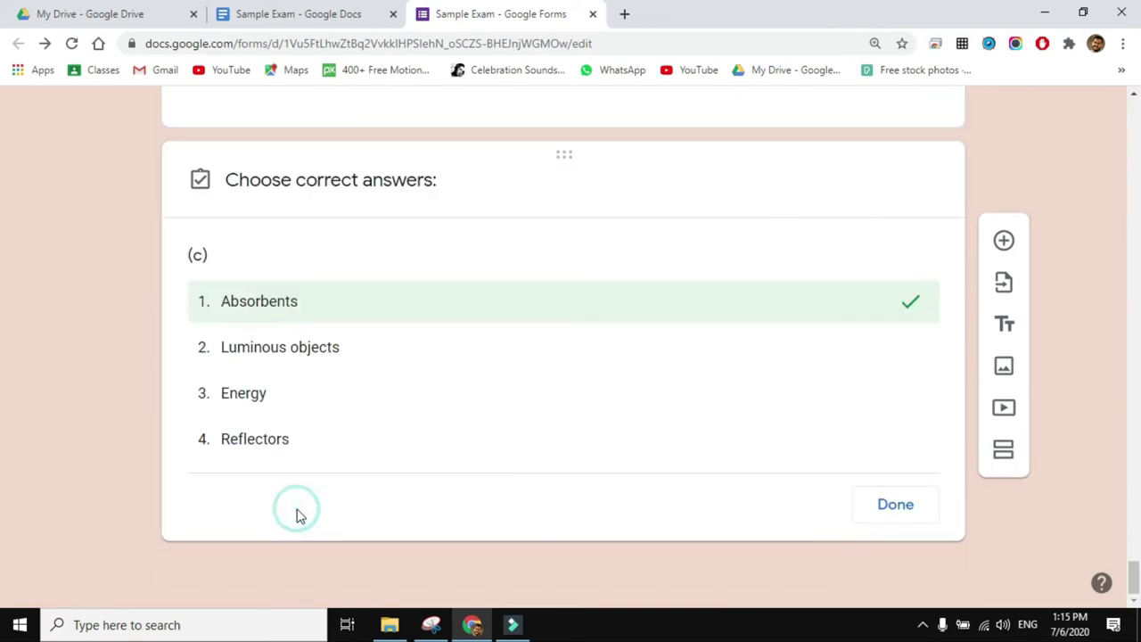
click(319, 357)
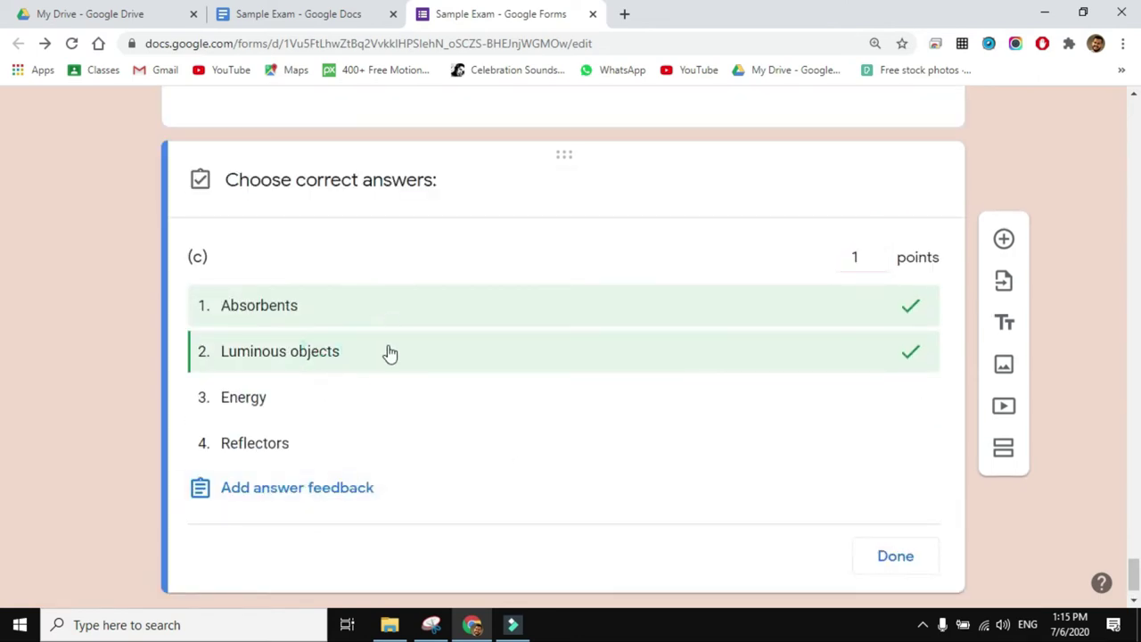
click(301, 353)
click(879, 555)
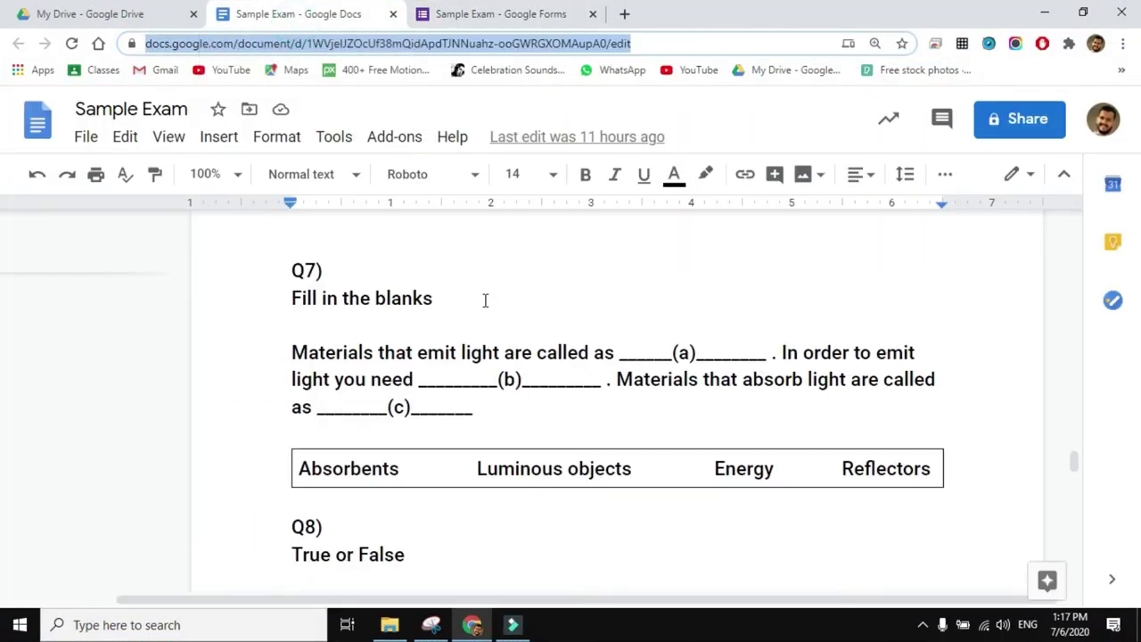
Review Q8 in the exam document, and add a section titled "True & False" after dropdown question (c) in the form.
scroll(485, 300, down, 3)
scroll(366, 349, up, 1)
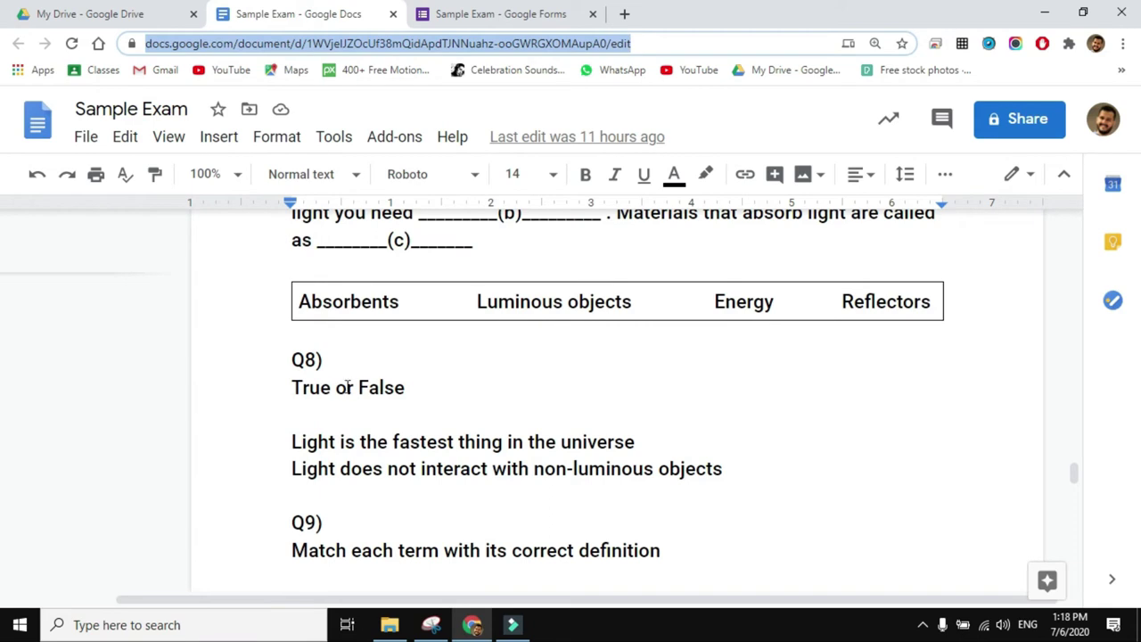
click(498, 11)
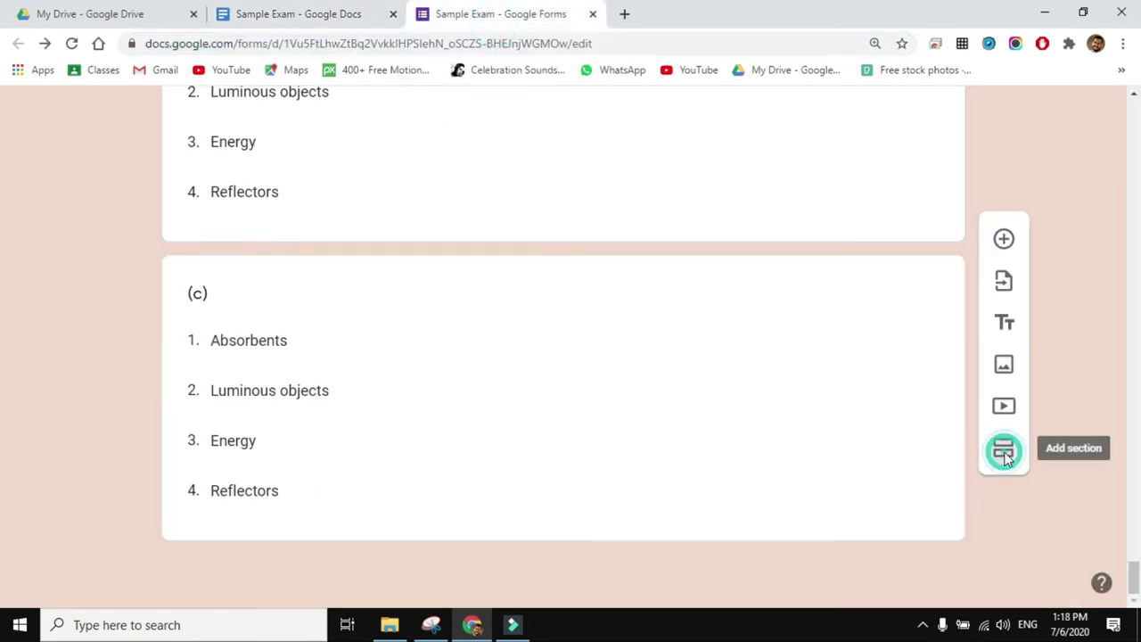
click(579, 309)
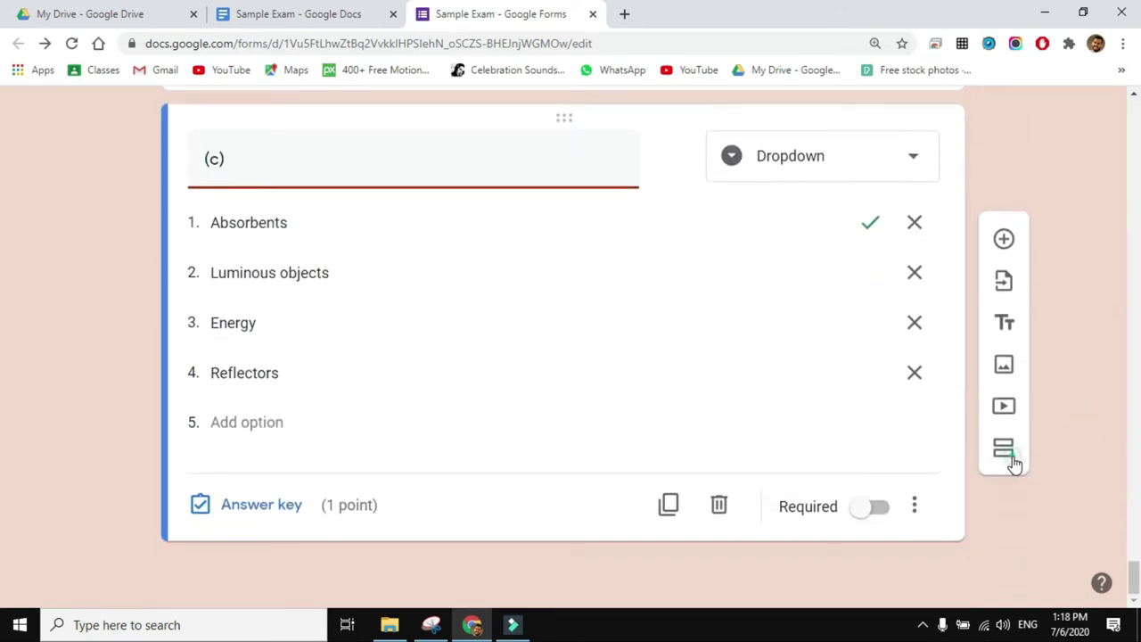
click(1004, 450)
click(376, 449)
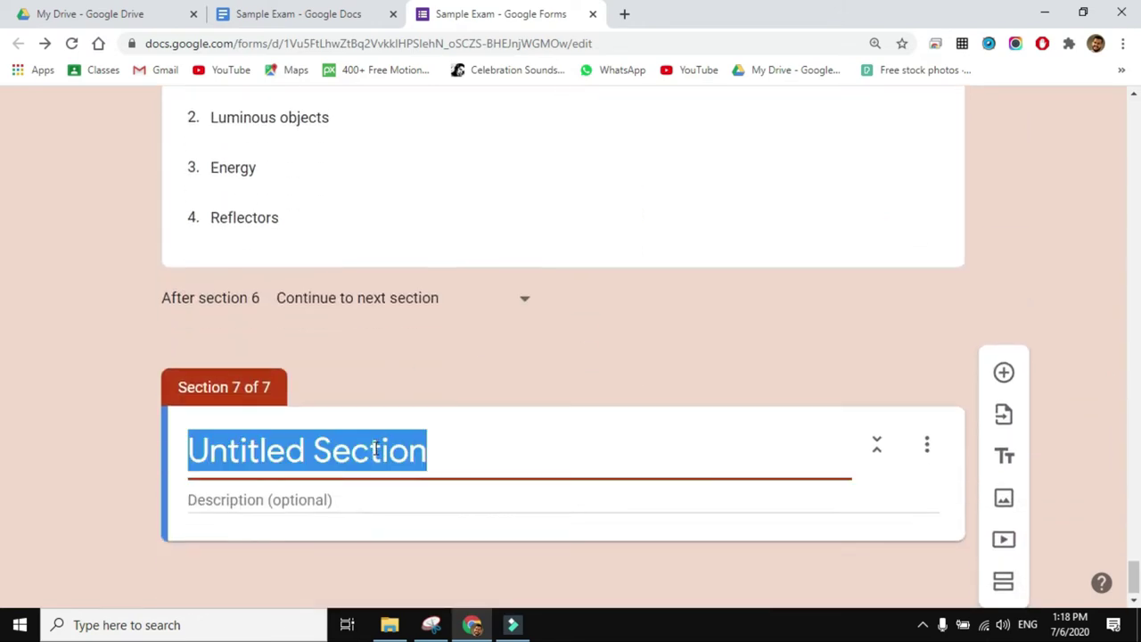
text(True & False)
Add a multiple choice grid question to the True & False section, titled "Select True or False for each statement below".
click(1004, 372)
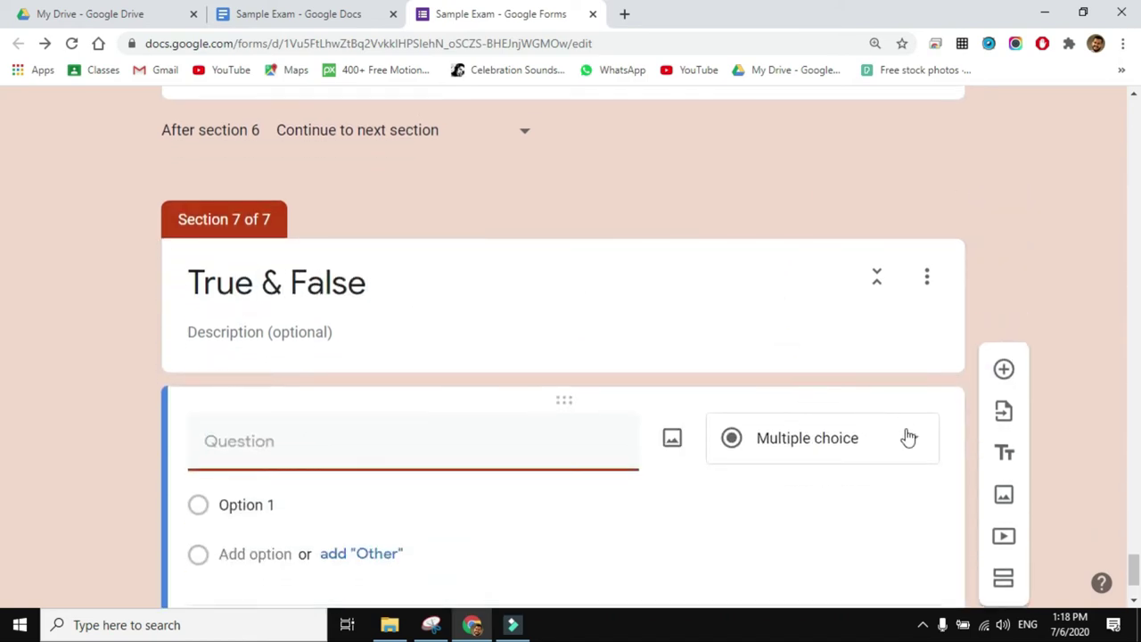
click(906, 438)
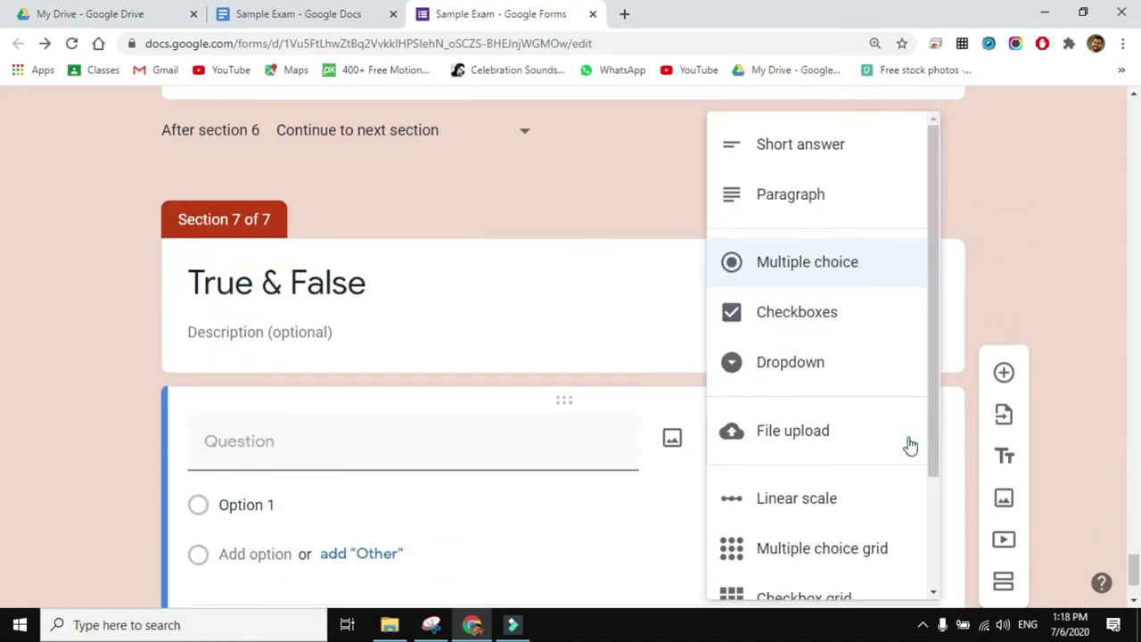
scroll(933, 412, down, 1)
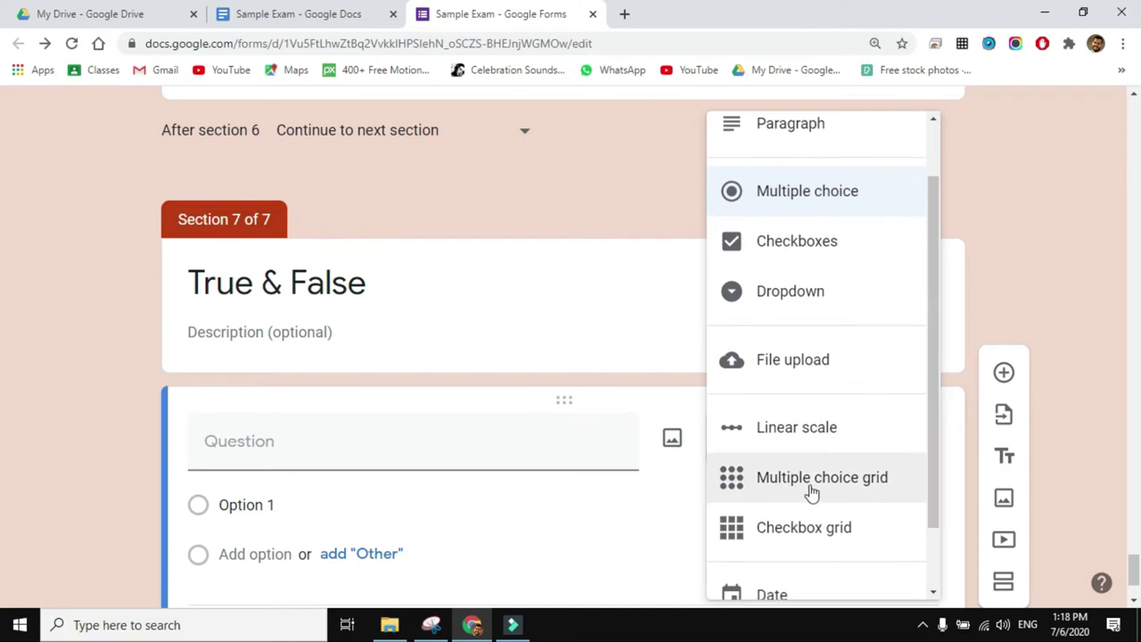
click(847, 490)
click(528, 440)
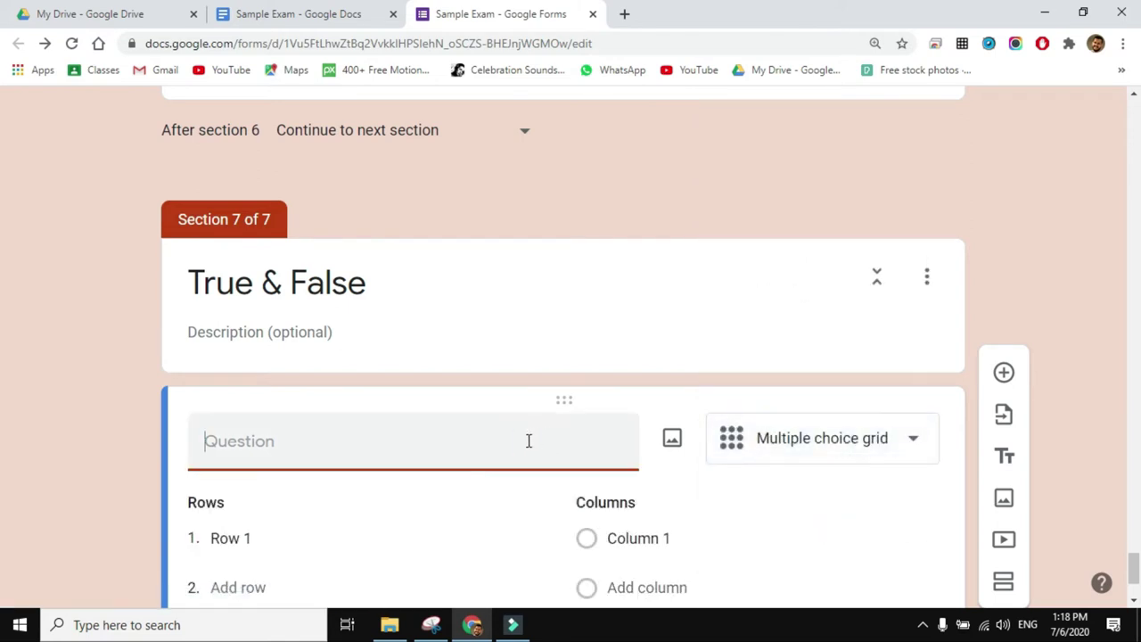
text(Select True or False for each )
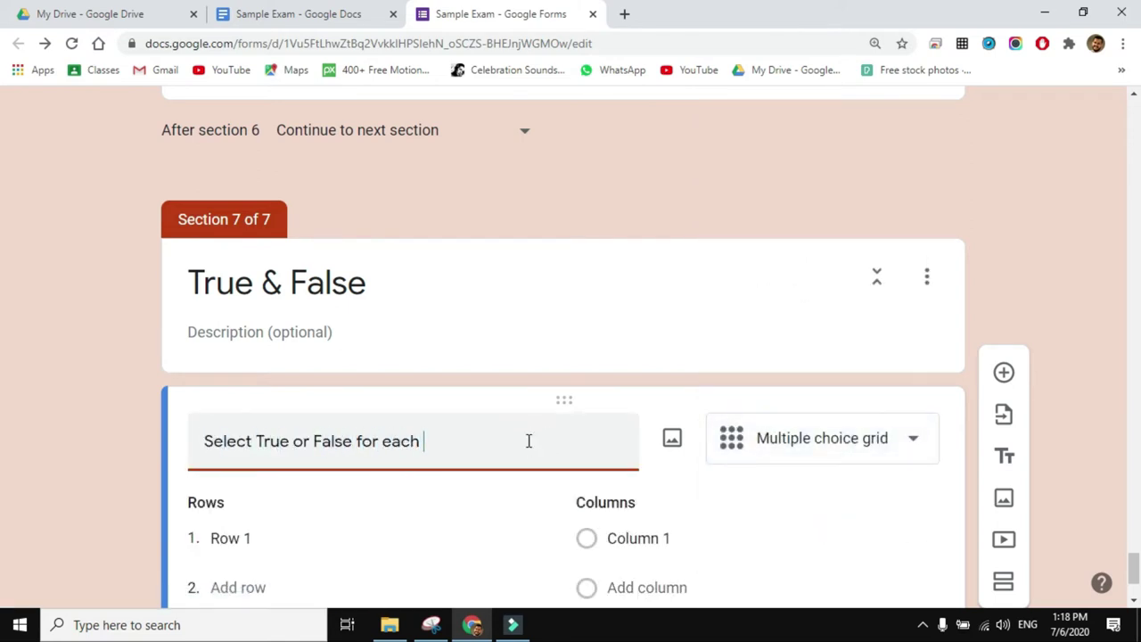
text(statement below)
Copy the two Q8 light statements from the exam document into the grid question as separate rows.
click(299, 13)
drag(292, 441, 714, 474)
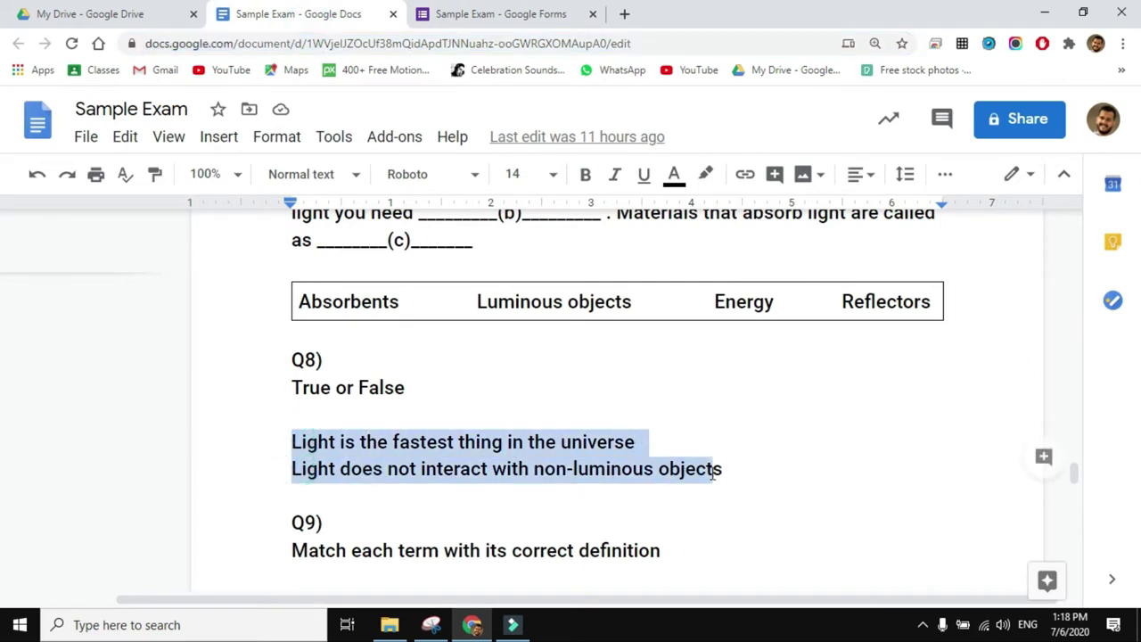
click(533, 9)
click(236, 372)
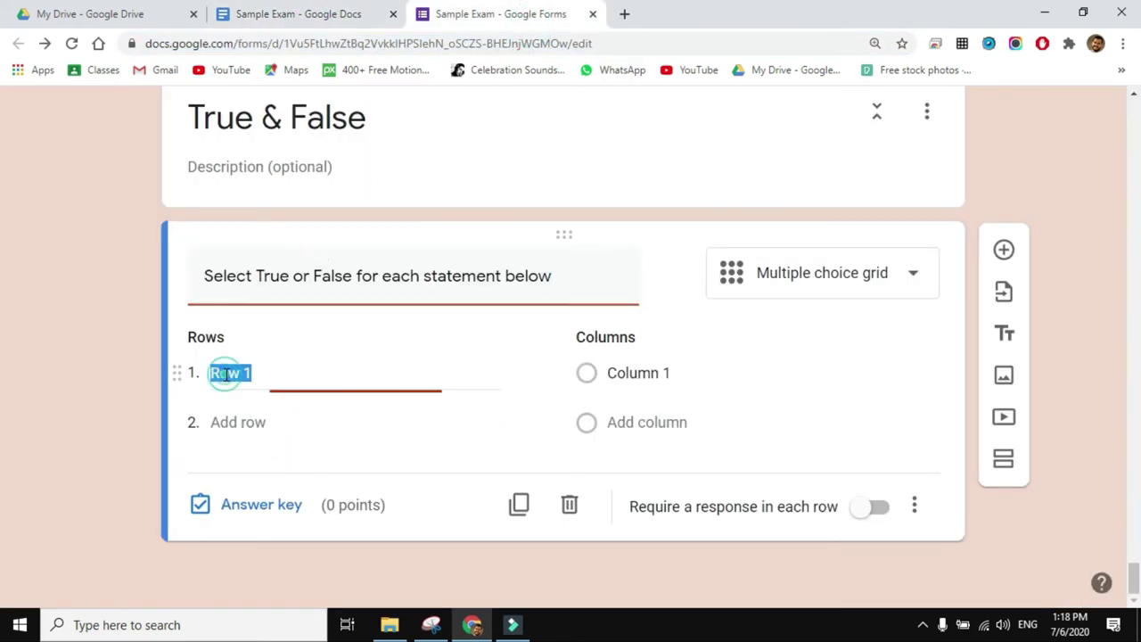
text(Light is the fastest thing in the universe Light does not interact with non-luminous objects)
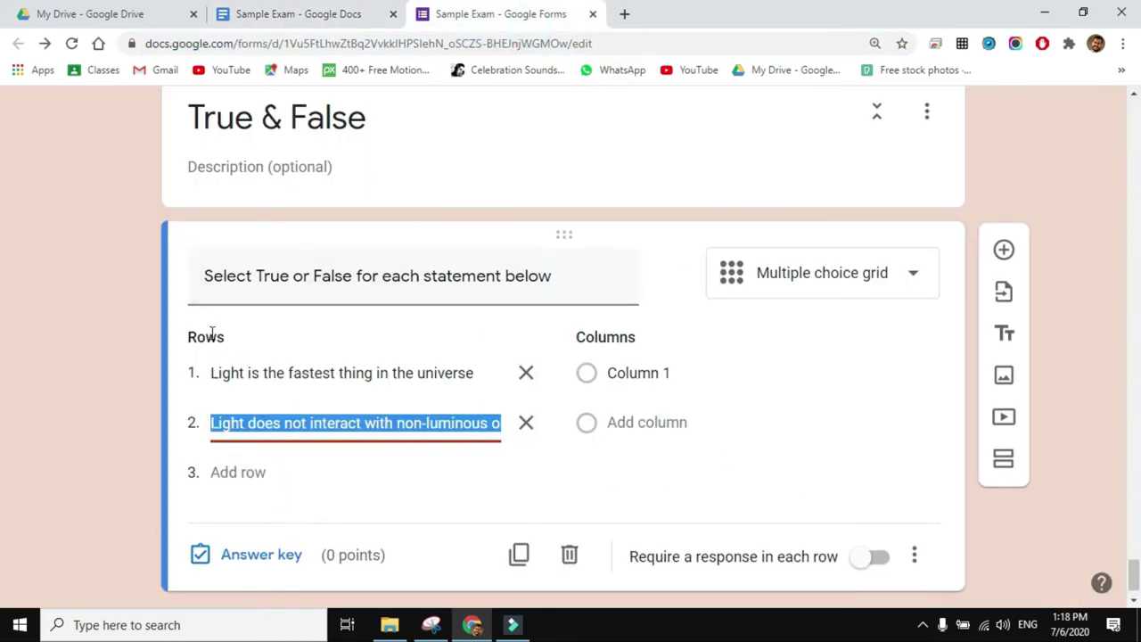
Name the grid question's two columns "True" and "False".
click(666, 380)
text(T)
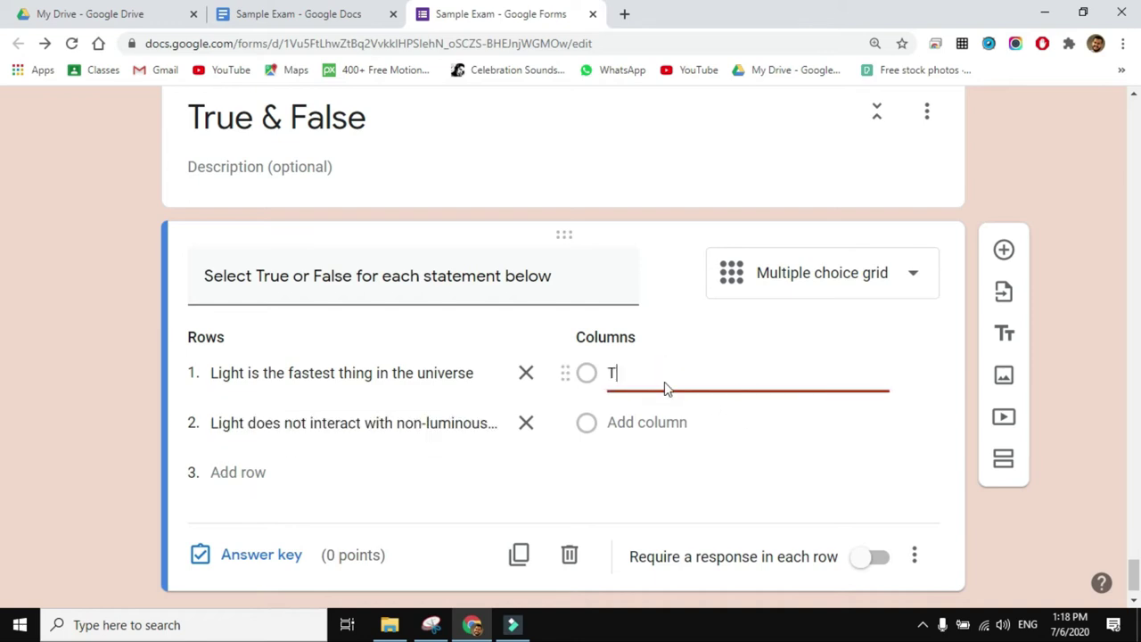
text(rue)
click(667, 426)
text(False)
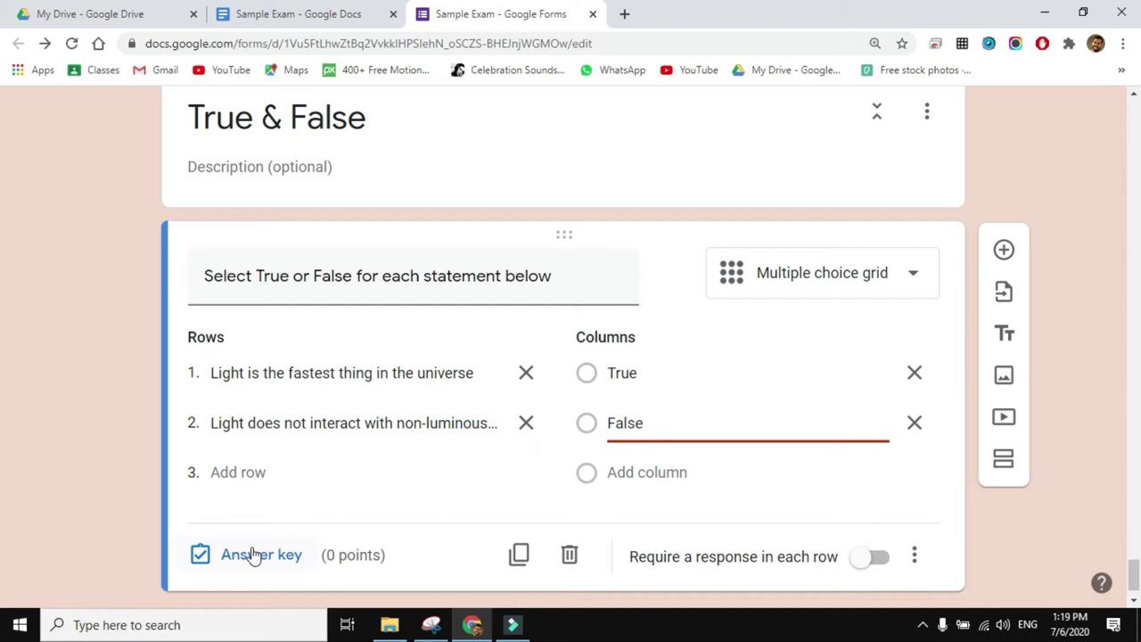
Make each grid row worth 1 point, with True correct for the first and False for the second, and prefix the question with "Q8)".
click(253, 554)
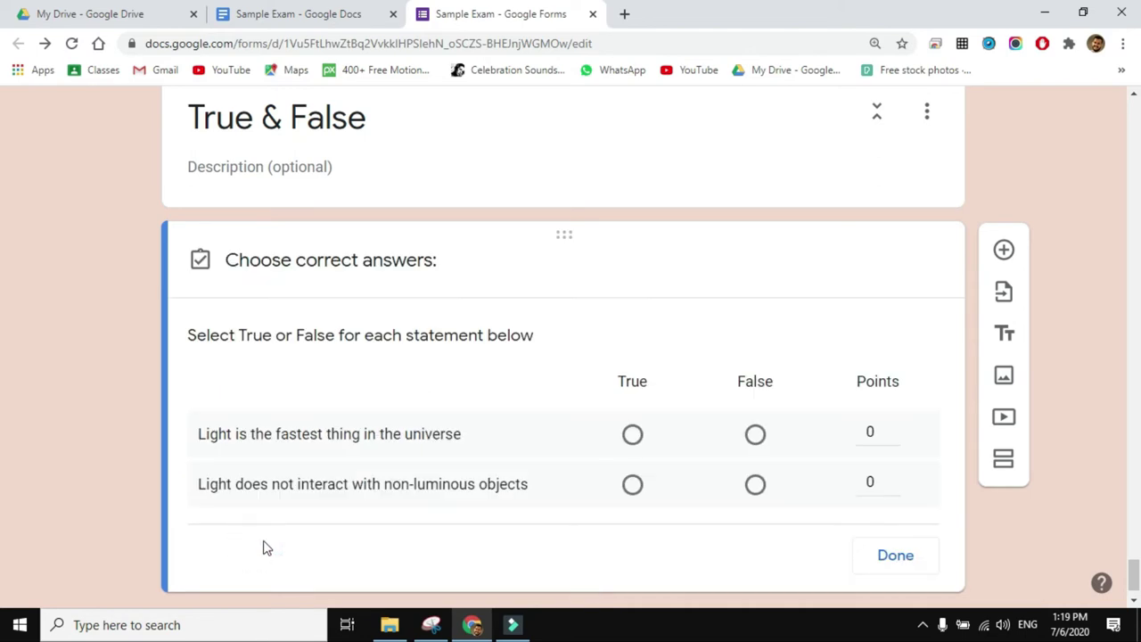
click(893, 427)
click(893, 477)
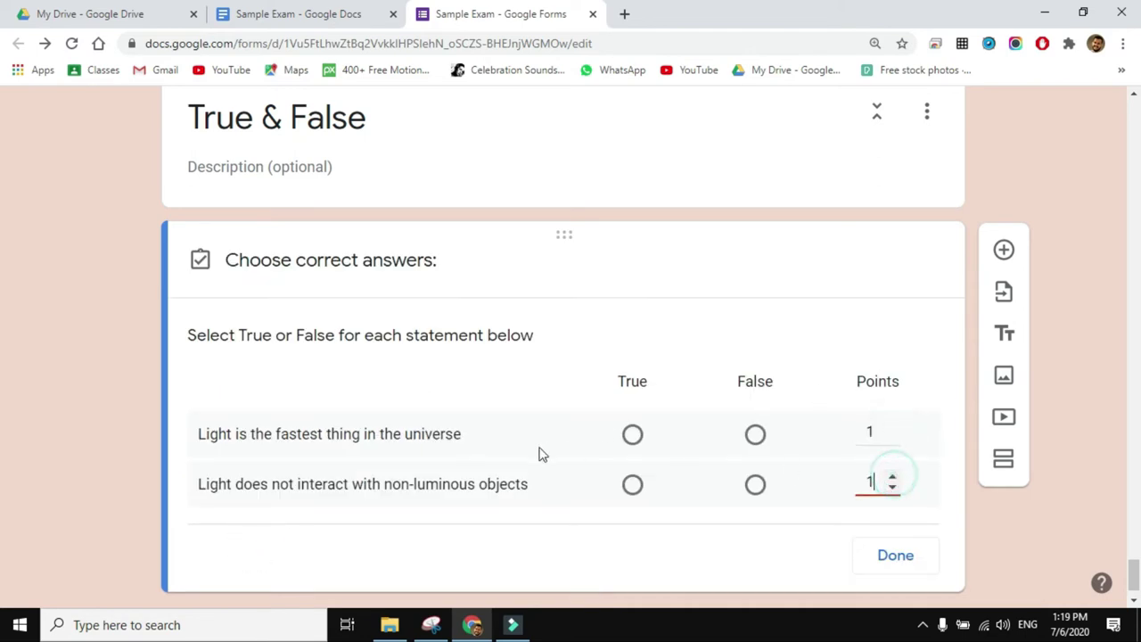
click(632, 435)
click(754, 484)
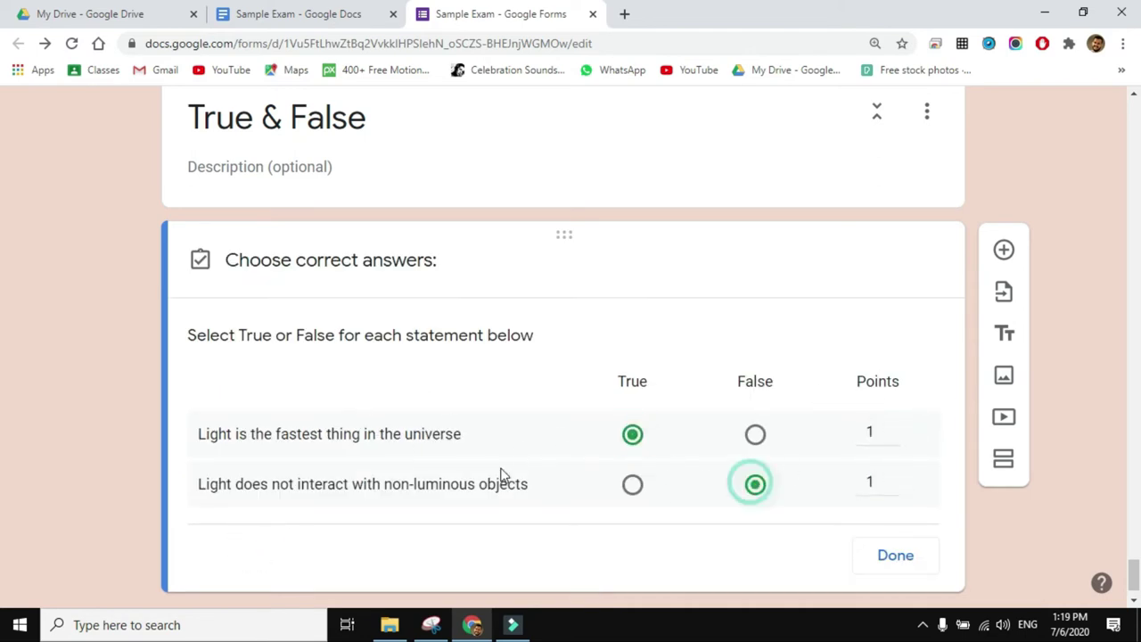
click(899, 556)
click(203, 225)
text(8))
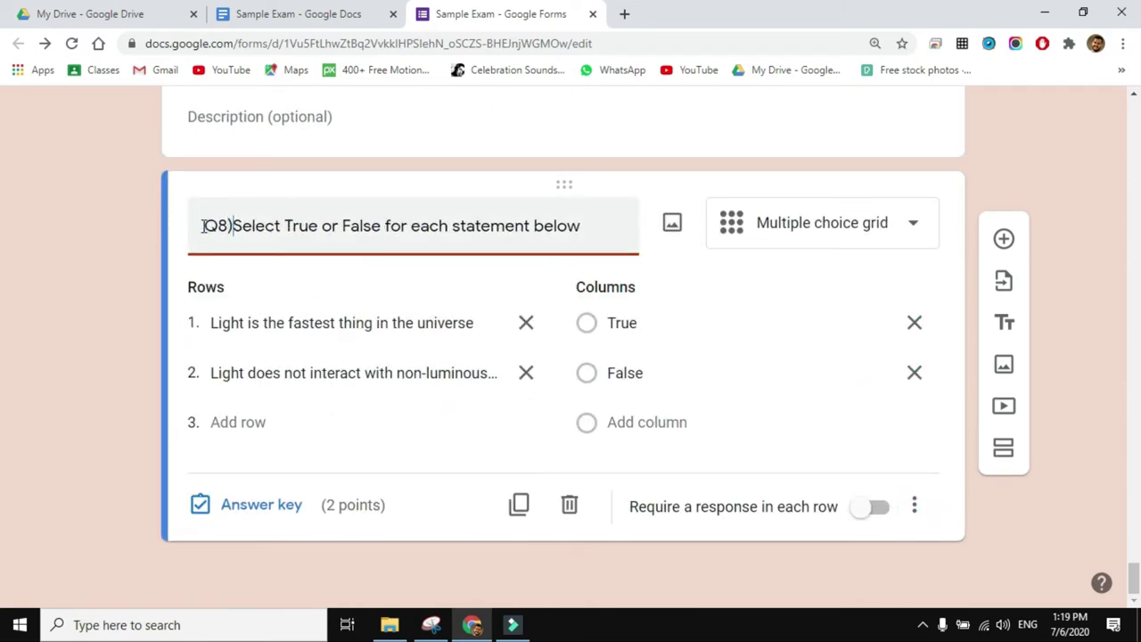
Review Q9 in the exam document, and add a section titled "Matching" after the true/false grid in the form.
scroll(469, 166, up, 1)
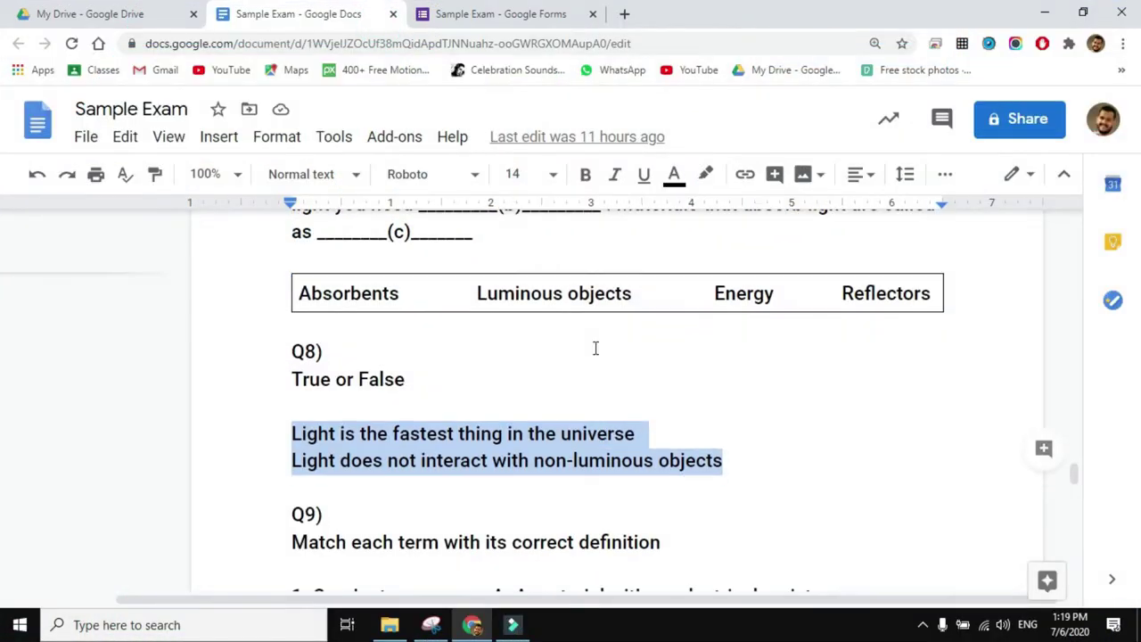
scroll(595, 348, down, 3)
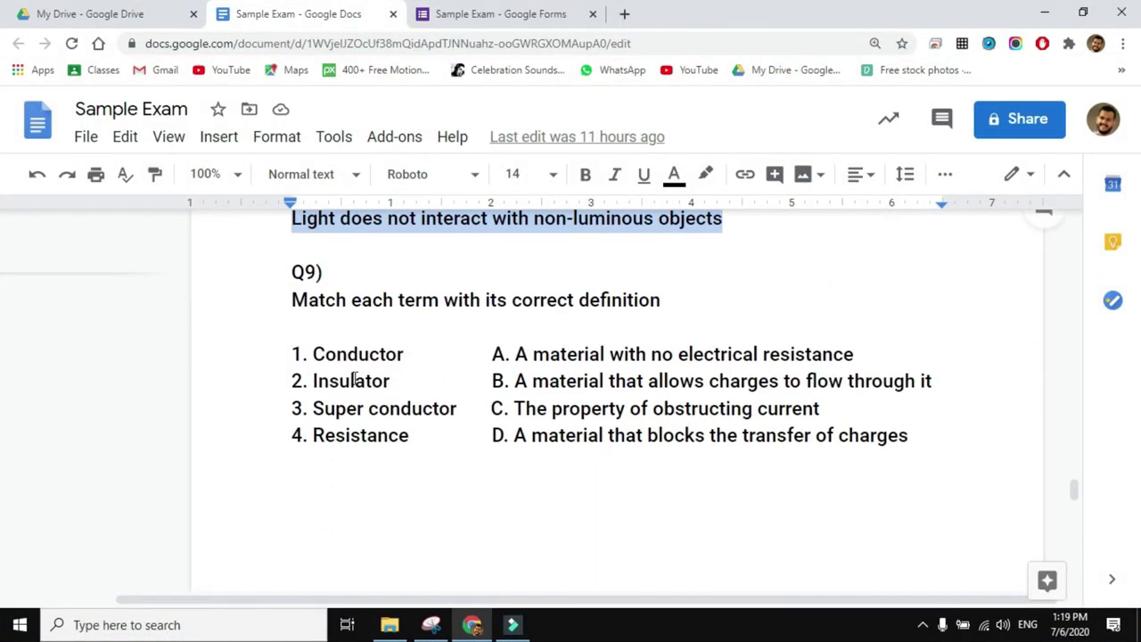
click(497, 13)
click(1004, 453)
click(343, 456)
text(Matching)
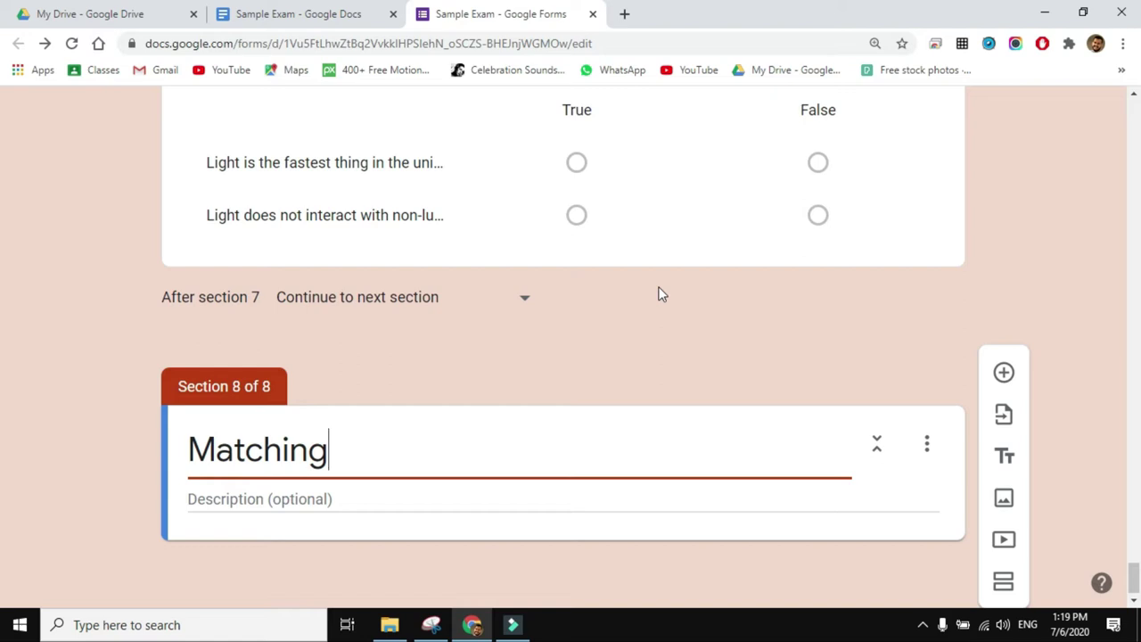
Snip Q9's list of terms and definitions from the exam document and save it in Pictures as a PNG named "q8".
click(258, 11)
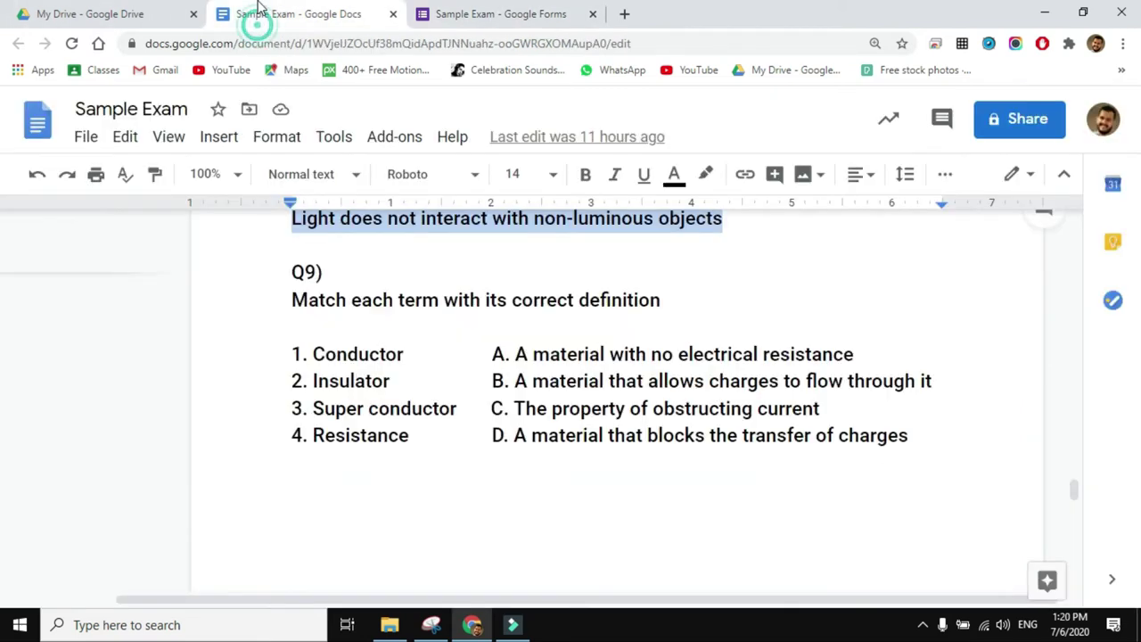
click(432, 624)
click(238, 225)
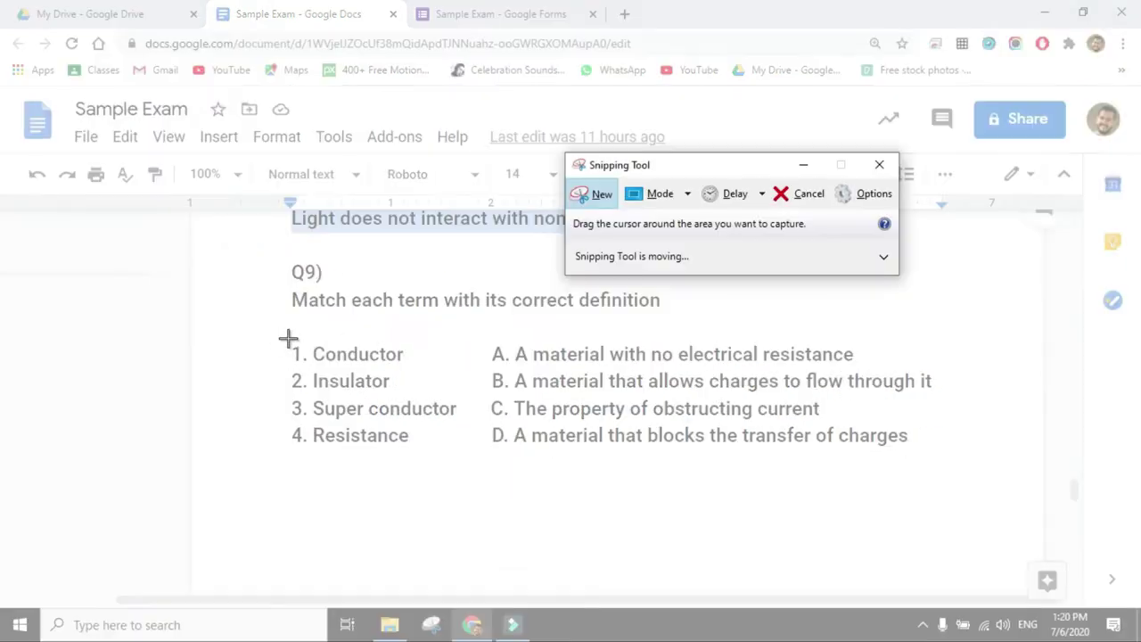
drag(279, 327, 928, 446)
right_click(765, 403)
click(822, 449)
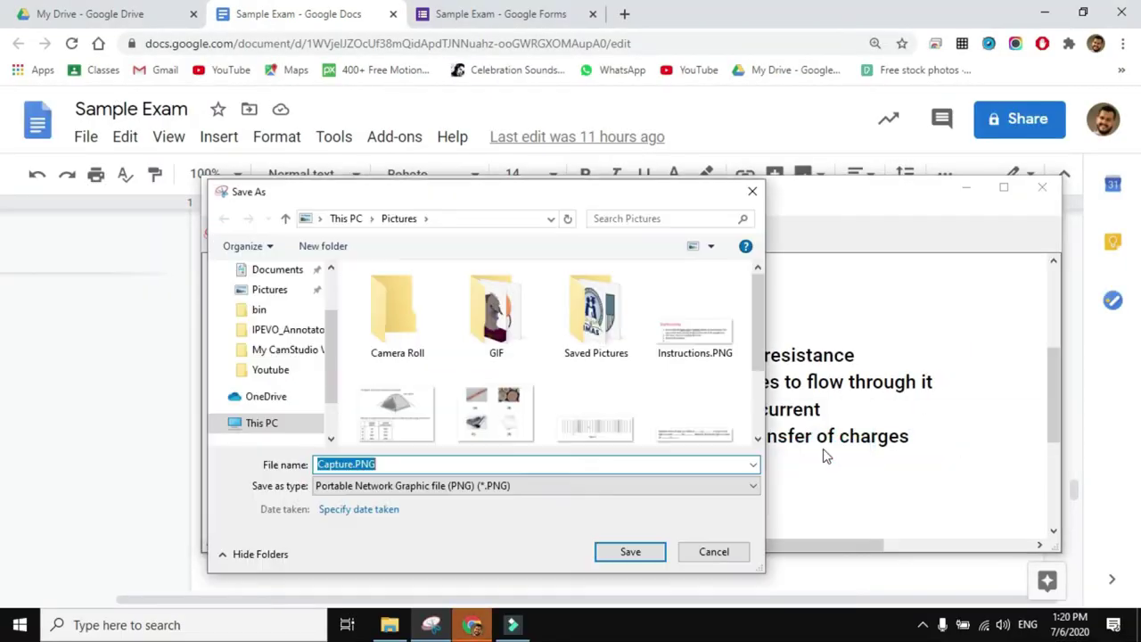
scroll(714, 383, down, 5)
text(q8)
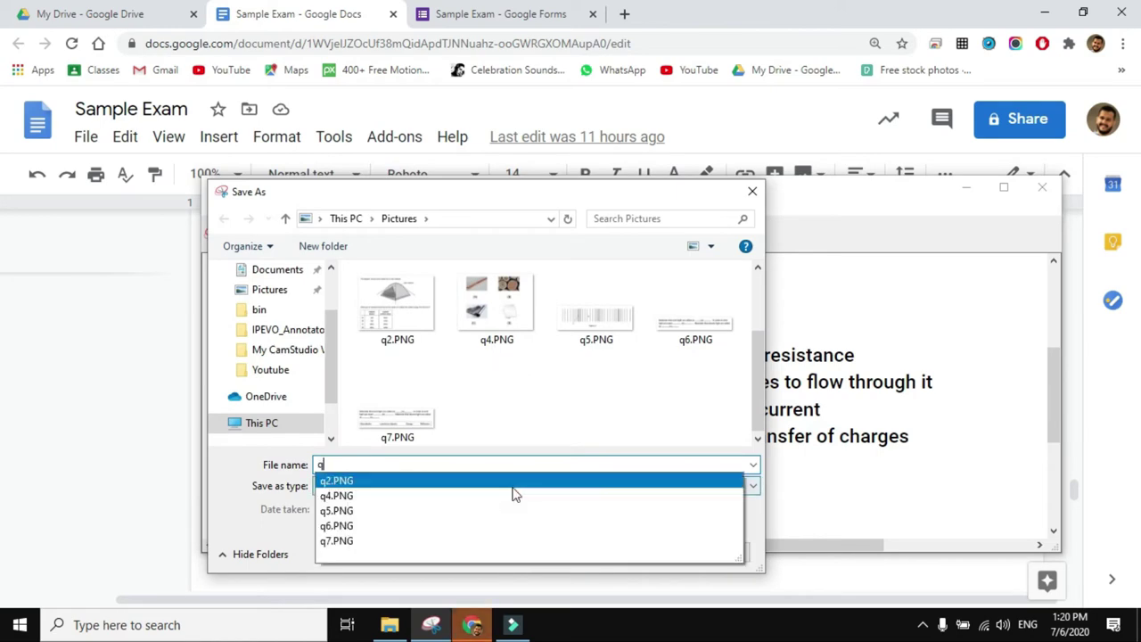
click(642, 555)
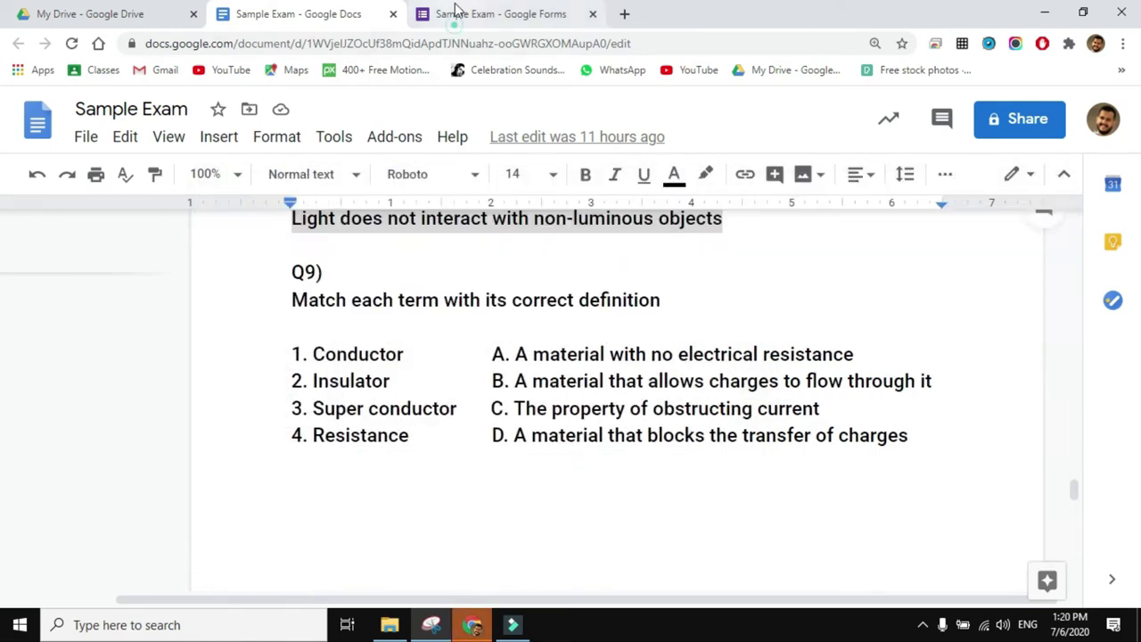
Upload the saved image of Q9's terms and definitions into the form's Matching section.
click(449, 14)
click(1006, 497)
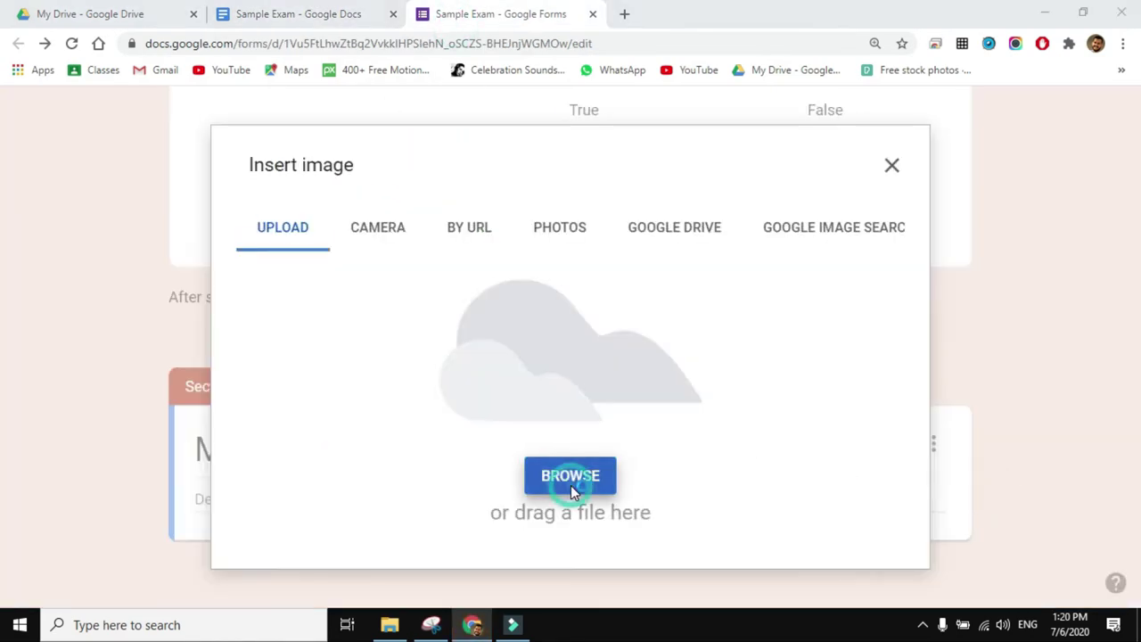
click(571, 479)
click(298, 272)
click(459, 374)
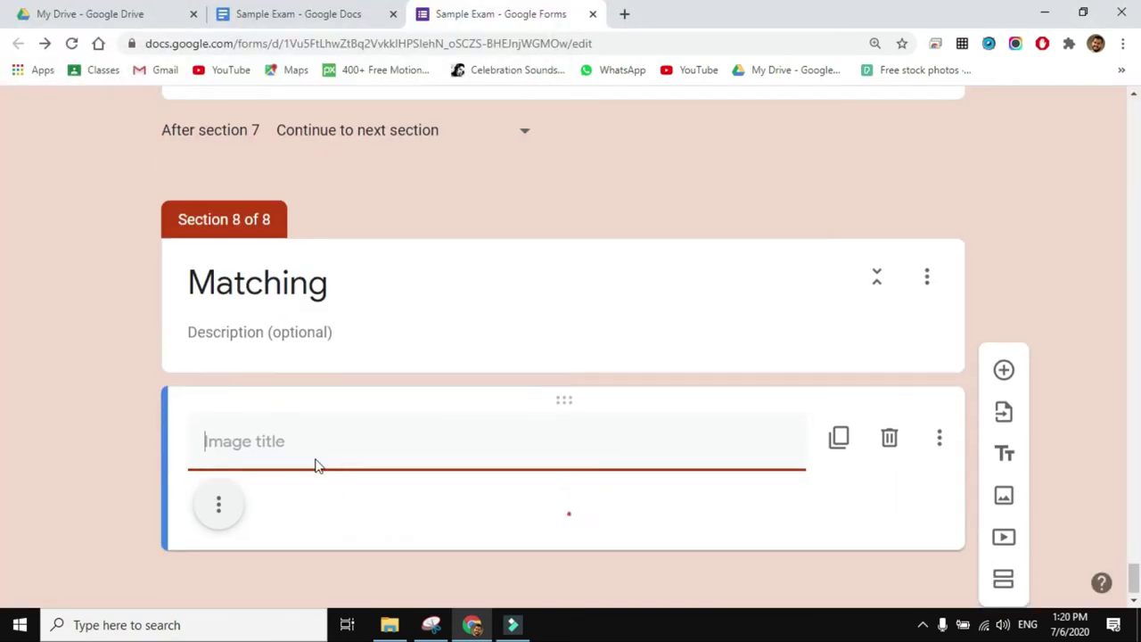
Title the image "Q9) Match each term with its correct definition", copying the instruction from the exam document.
text(Q9))
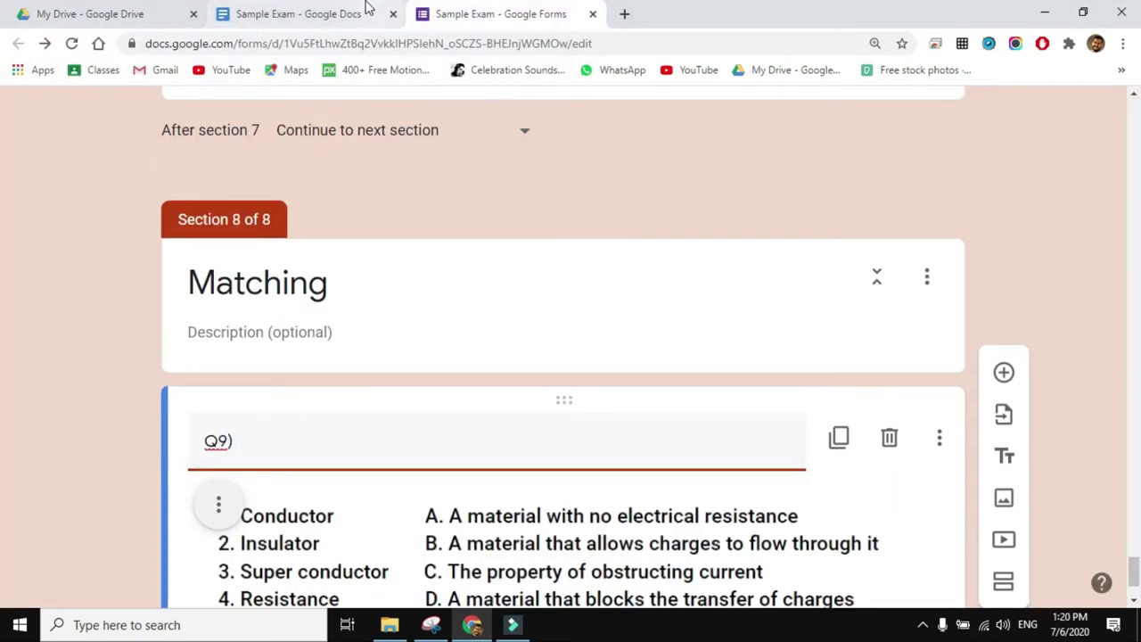
click(365, 11)
drag(294, 301, 680, 301)
key(ctrl+c)
click(455, 14)
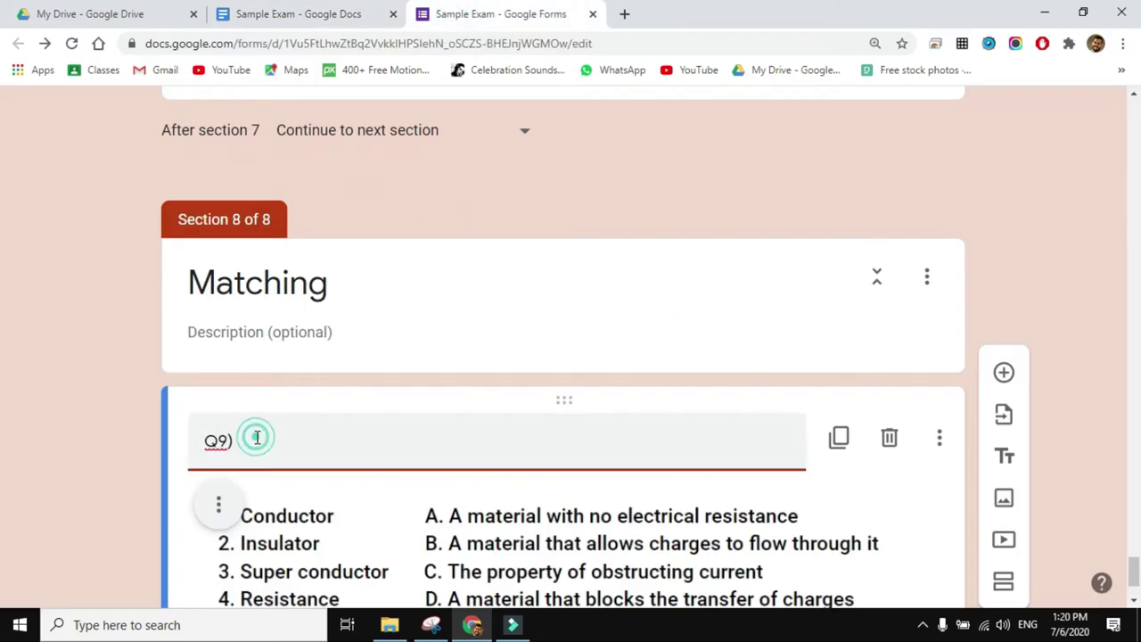
key(ctrl+v)
scroll(526, 406, down, 2)
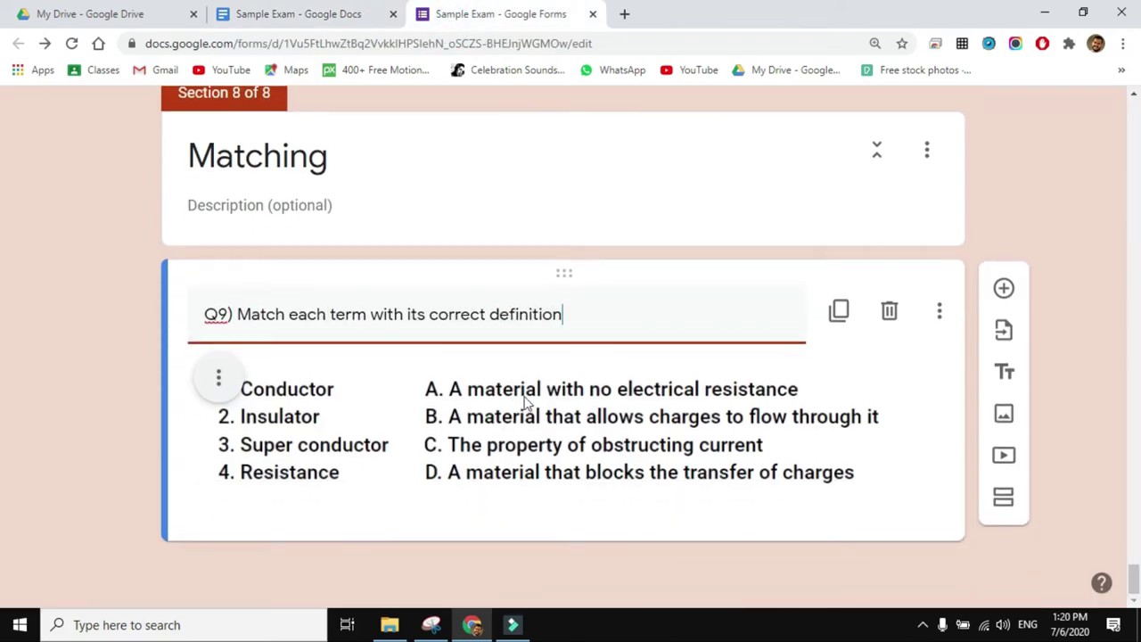
Add a dropdown question titled "(1)" below the Q9 image.
click(1004, 289)
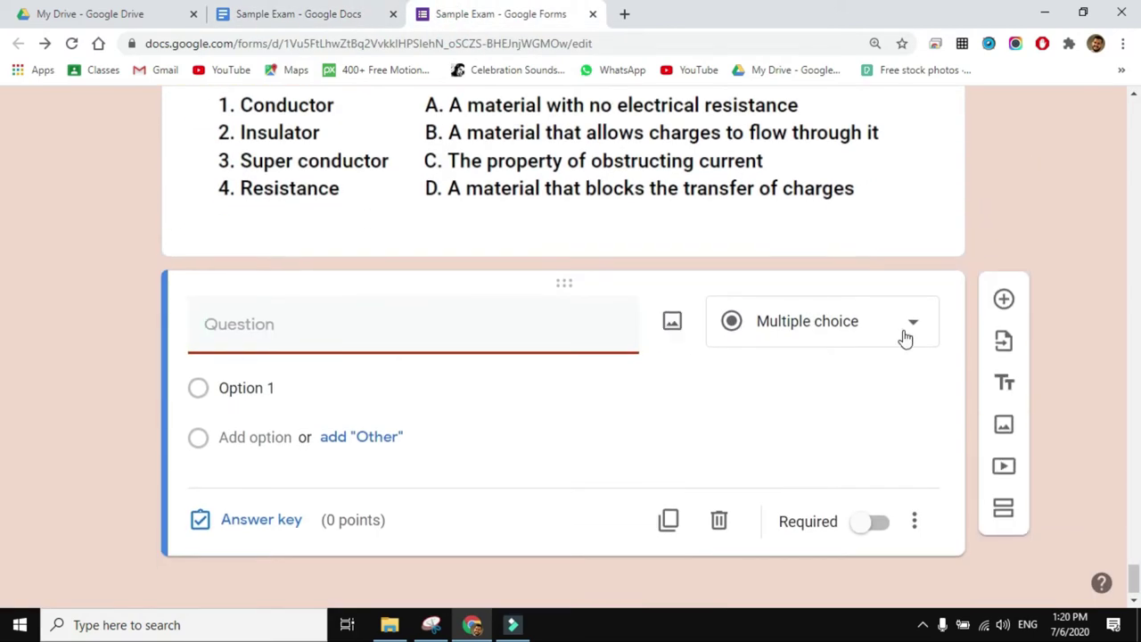
click(902, 336)
click(822, 372)
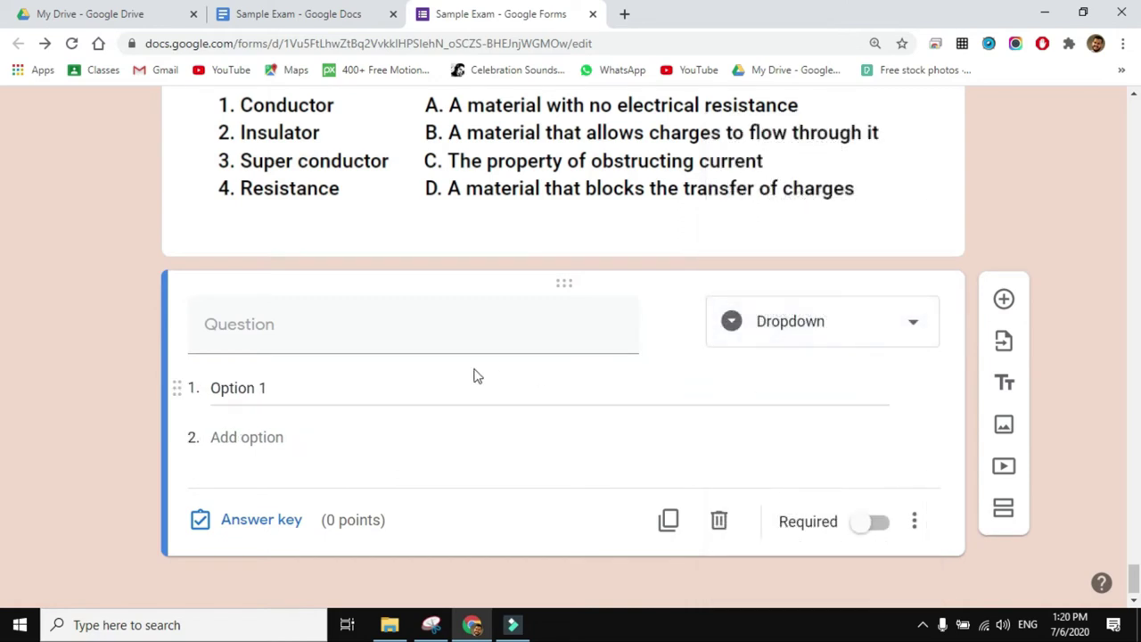
scroll(223, 349, up, 3)
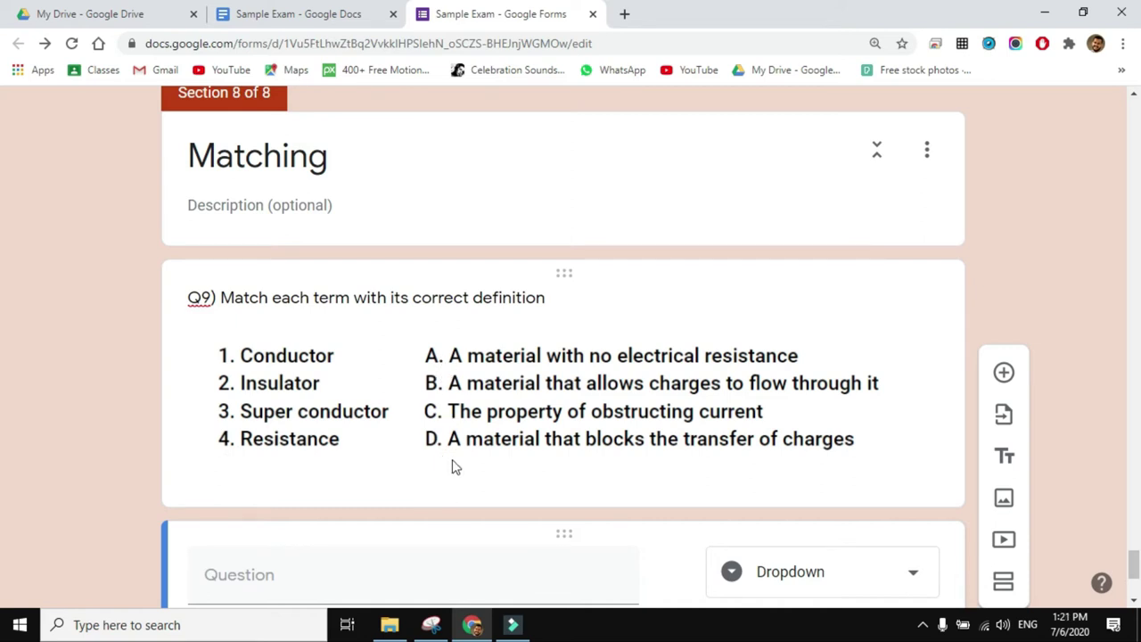
scroll(453, 466, down, 1)
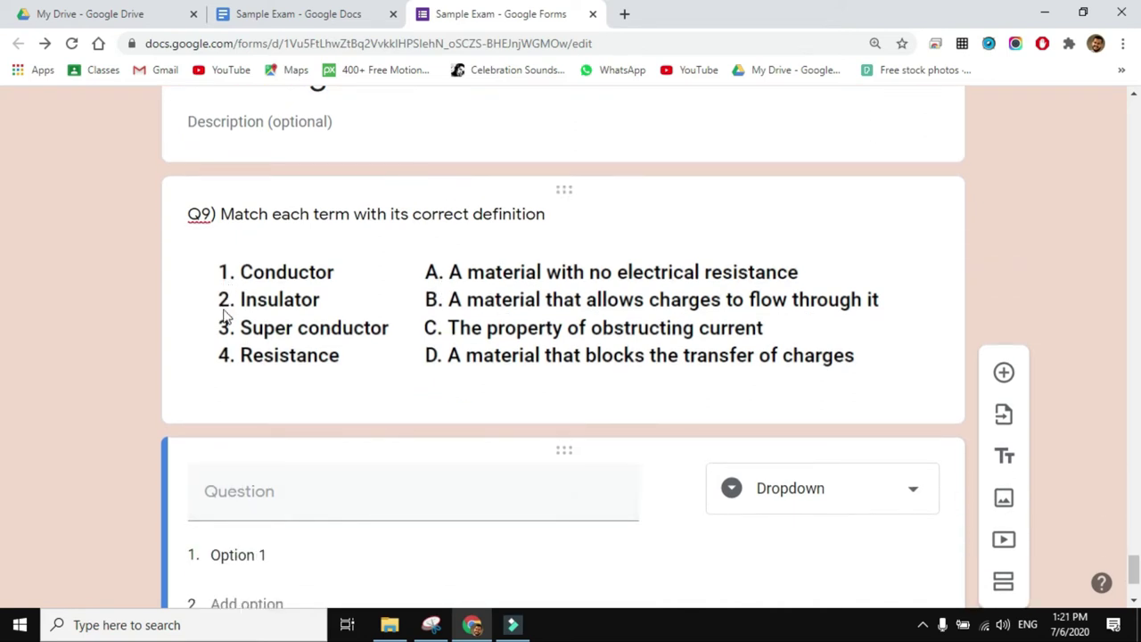
click(221, 482)
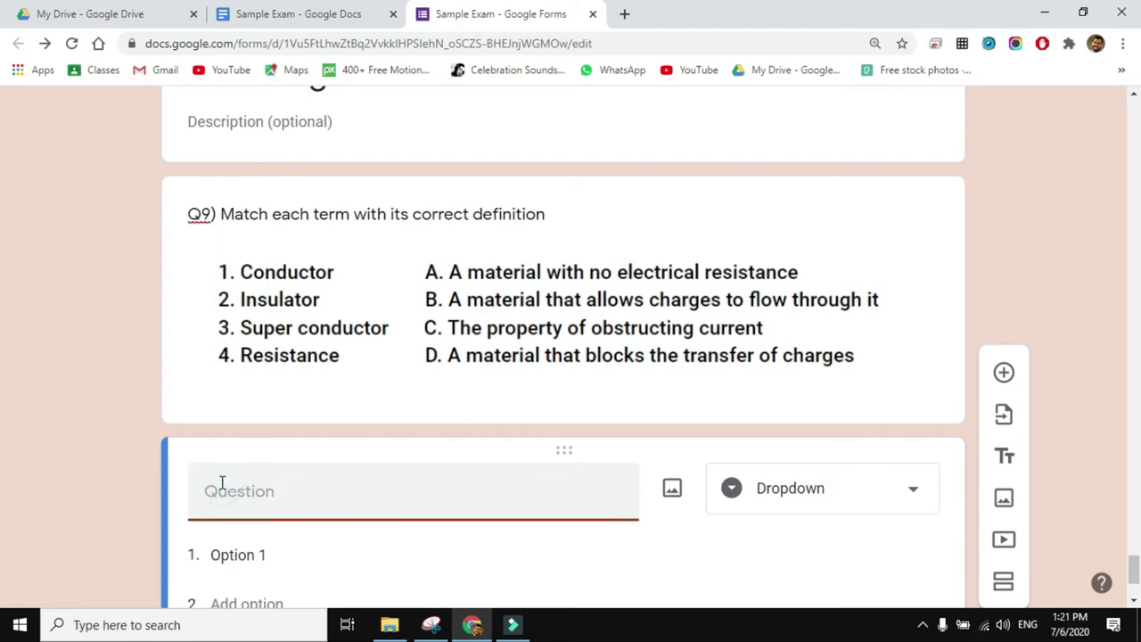
text((1))
Give dropdown question (1) the options A, B, C and D.
scroll(572, 462, down, 1)
click(572, 463)
text(A)
key(Return)
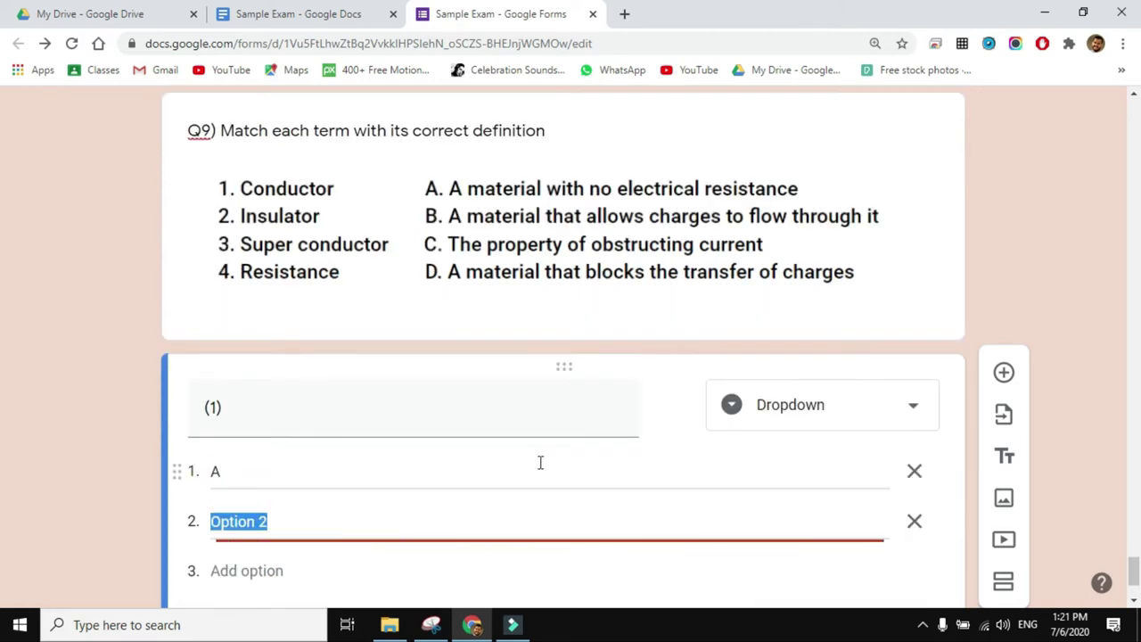
text(B)
key(Return)
text(C)
key(Return)
text(D)
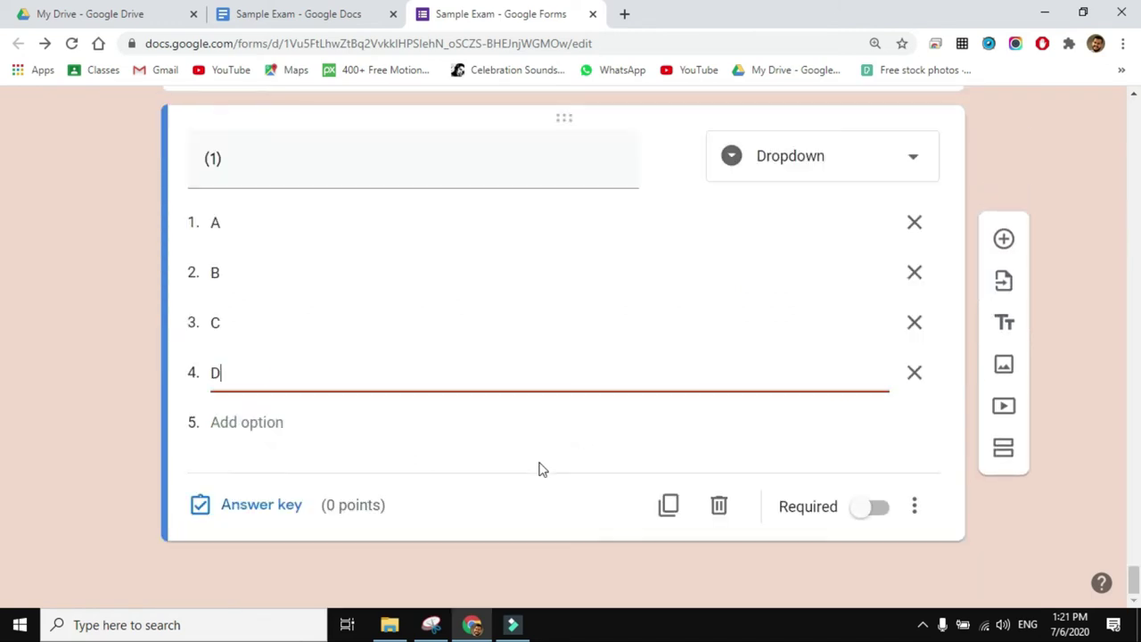
Set dropdown question (1)'s answer key to 1 point with B as the correct answer.
click(272, 505)
text(1)
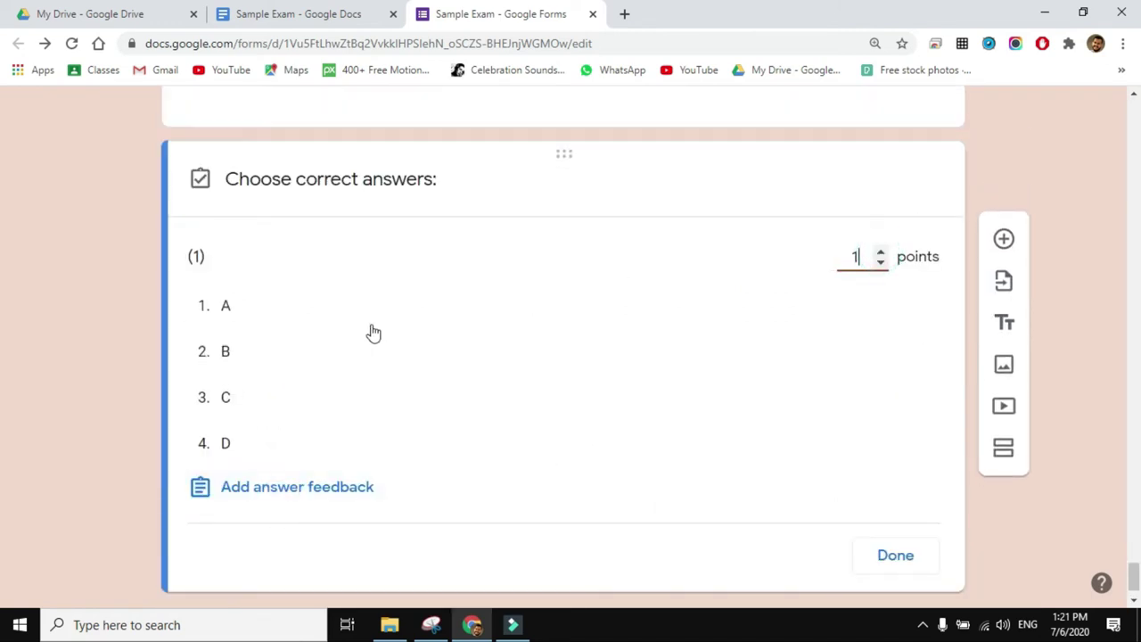
scroll(476, 327, up, 3)
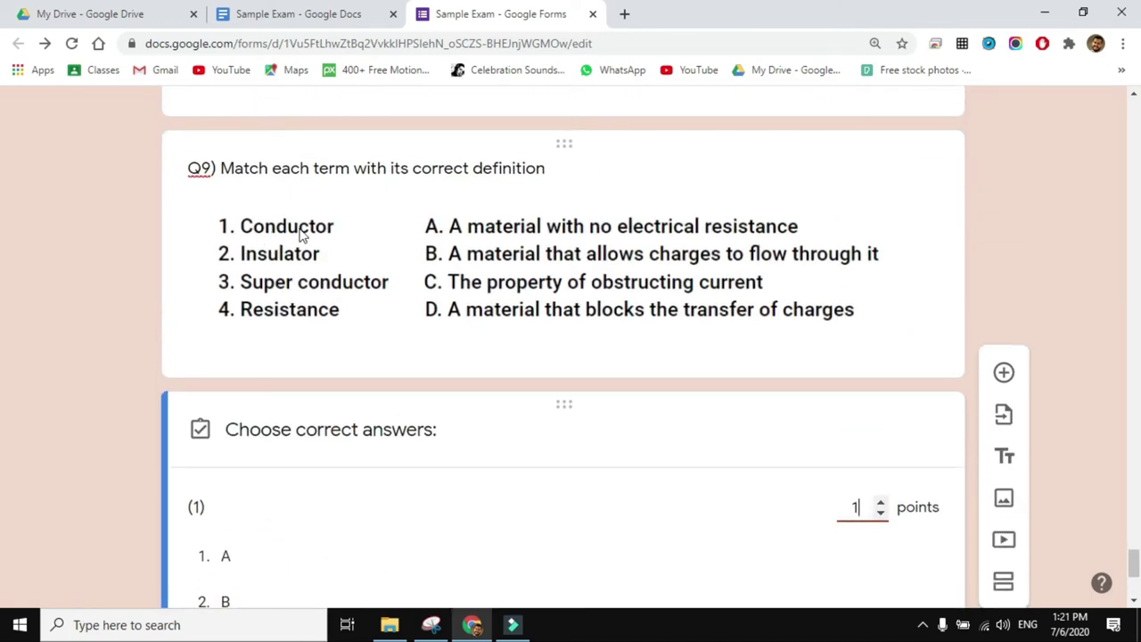
scroll(303, 234, down, 3)
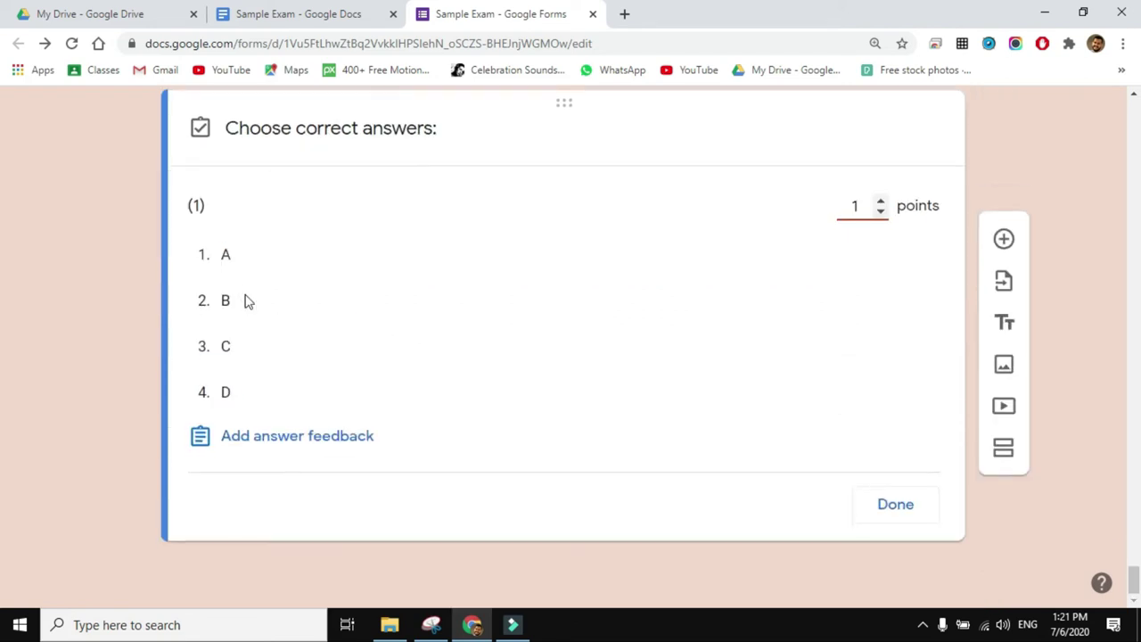
click(245, 300)
click(927, 505)
Duplicate dropdown question (1), title the copy "(2)" and make D its only correct answer.
click(672, 504)
text((2))
scroll(334, 406, up, 2)
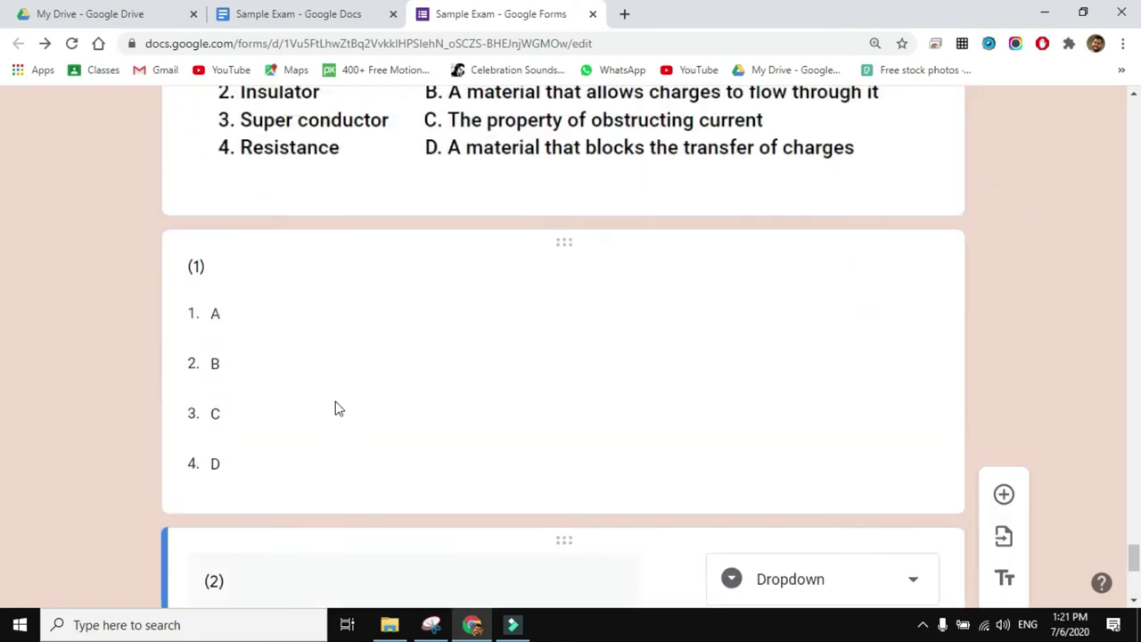
scroll(295, 446, down, 3)
click(257, 499)
scroll(395, 319, up, 10)
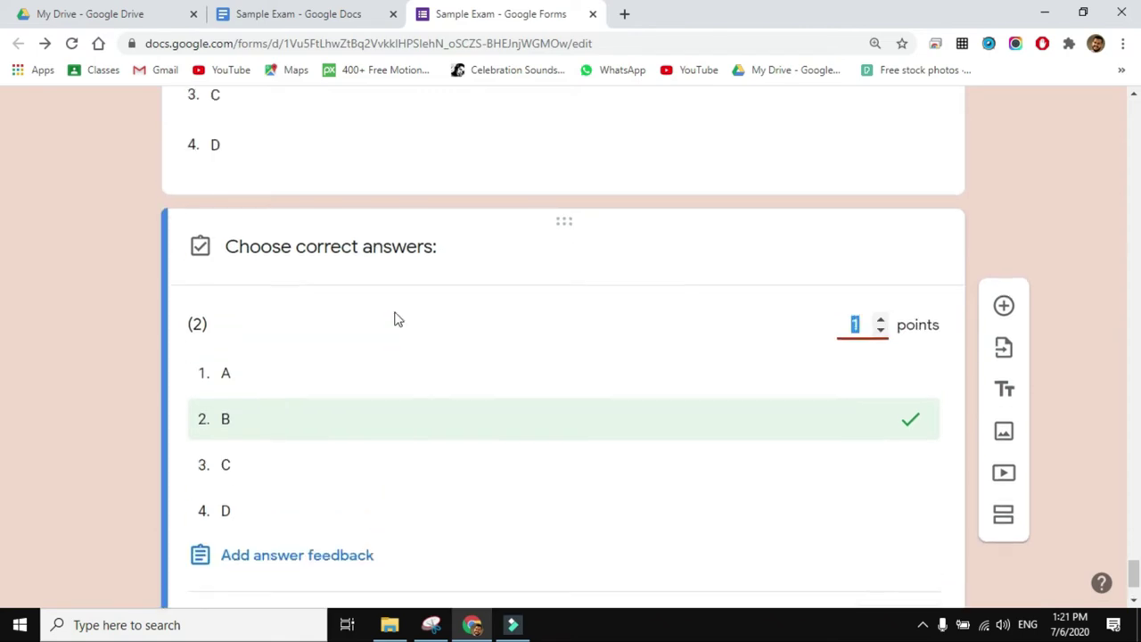
scroll(395, 318, down, 10)
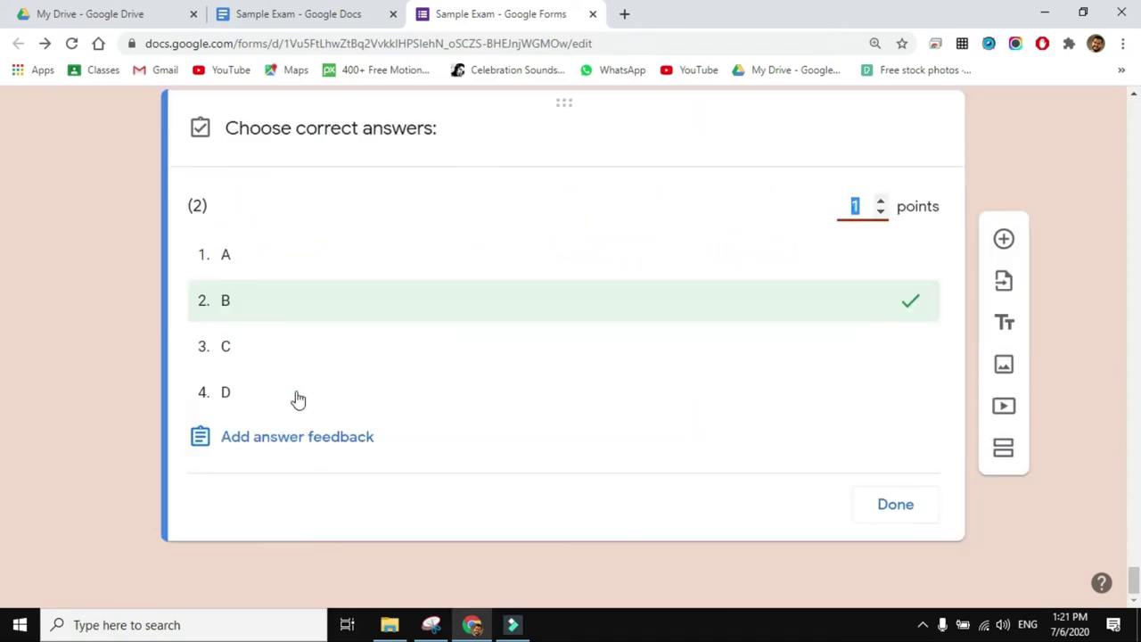
click(295, 396)
click(929, 303)
click(897, 505)
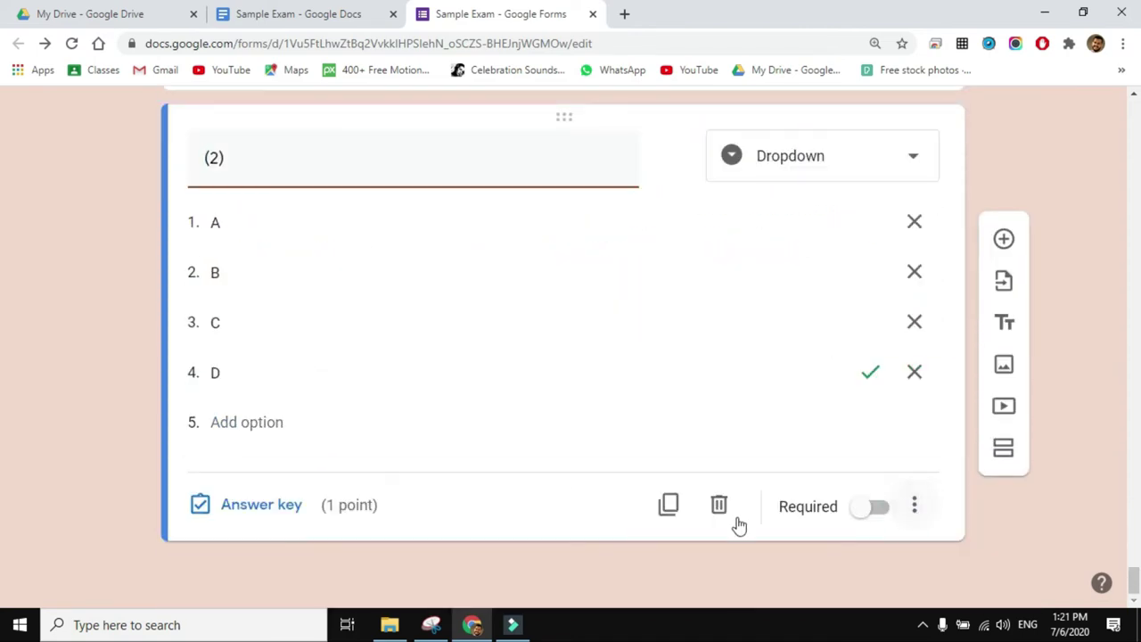
Duplicate dropdown question (2), title the copy "(3)" and make A its only correct answer.
click(669, 505)
click(214, 456)
text(3)
scroll(255, 356, down, 3)
click(255, 228)
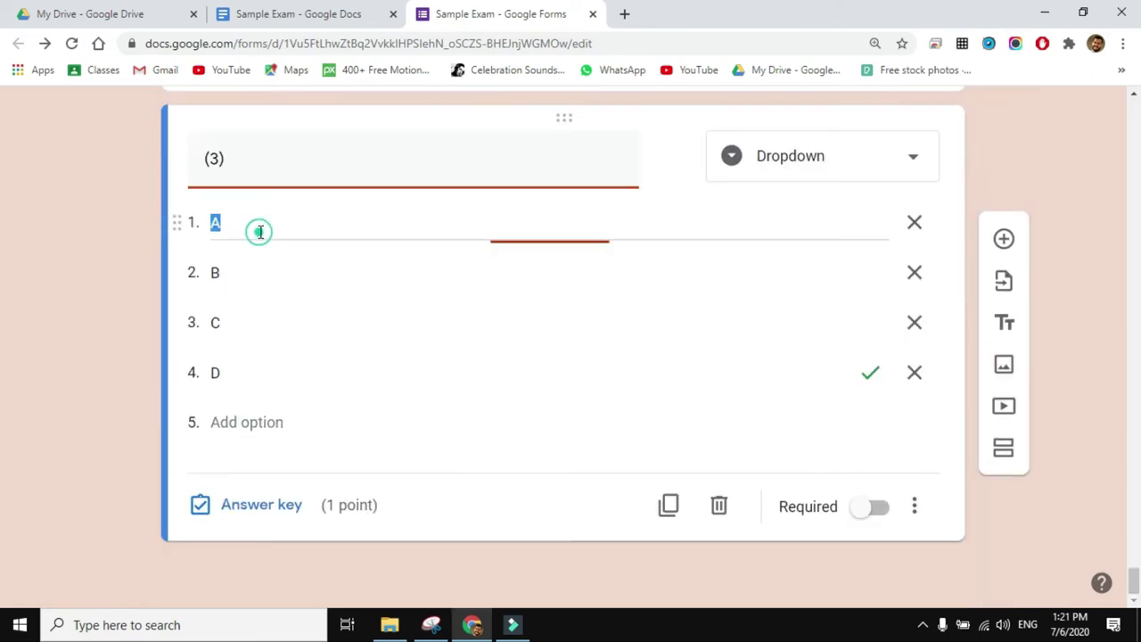
click(239, 506)
click(270, 312)
click(312, 448)
click(895, 555)
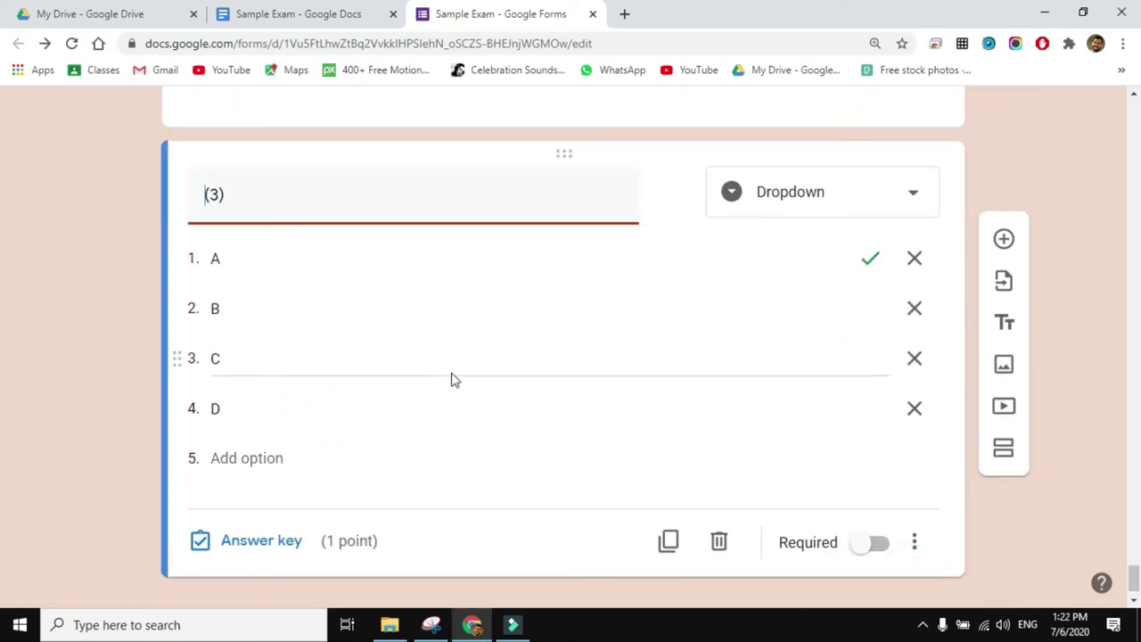
Duplicate dropdown question (3), title the copy "(4)" and make C its only correct answer.
click(669, 540)
click(220, 484)
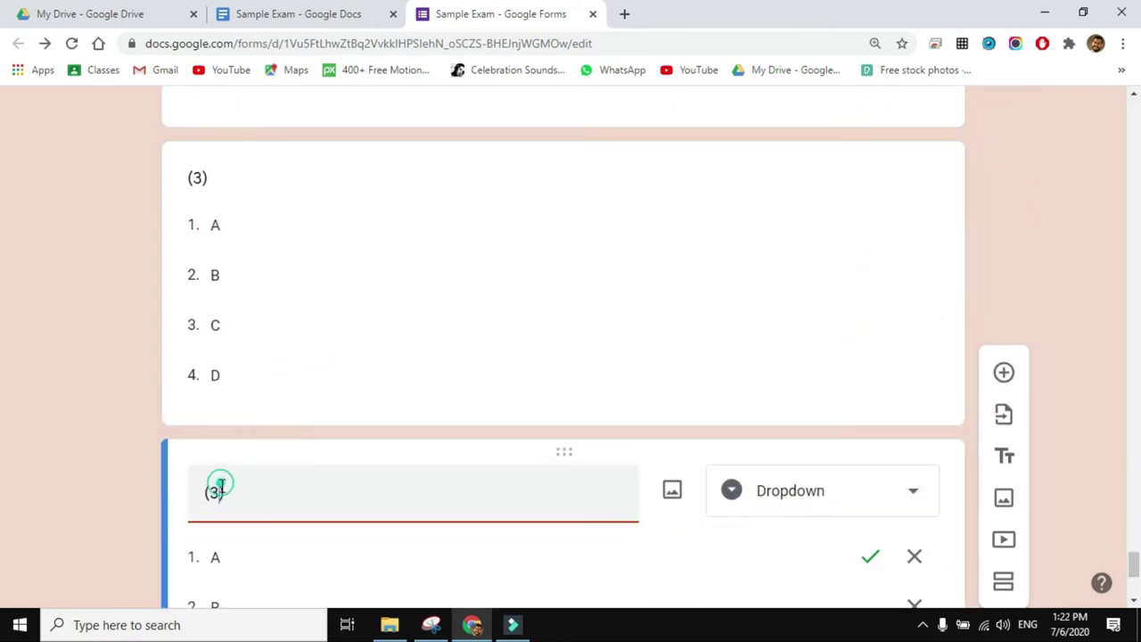
text(4)
scroll(365, 400, down, 4)
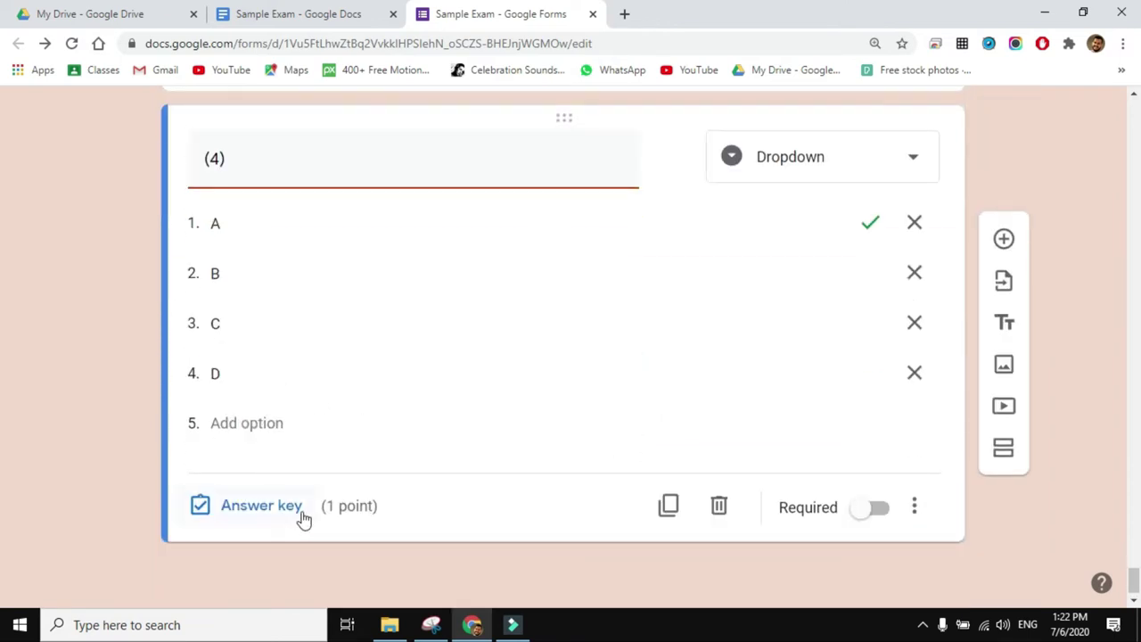
click(300, 517)
click(248, 409)
click(911, 306)
click(887, 554)
Check the Q9 image against its dropdown questions and add a new section after question (4).
scroll(452, 364, up, 8)
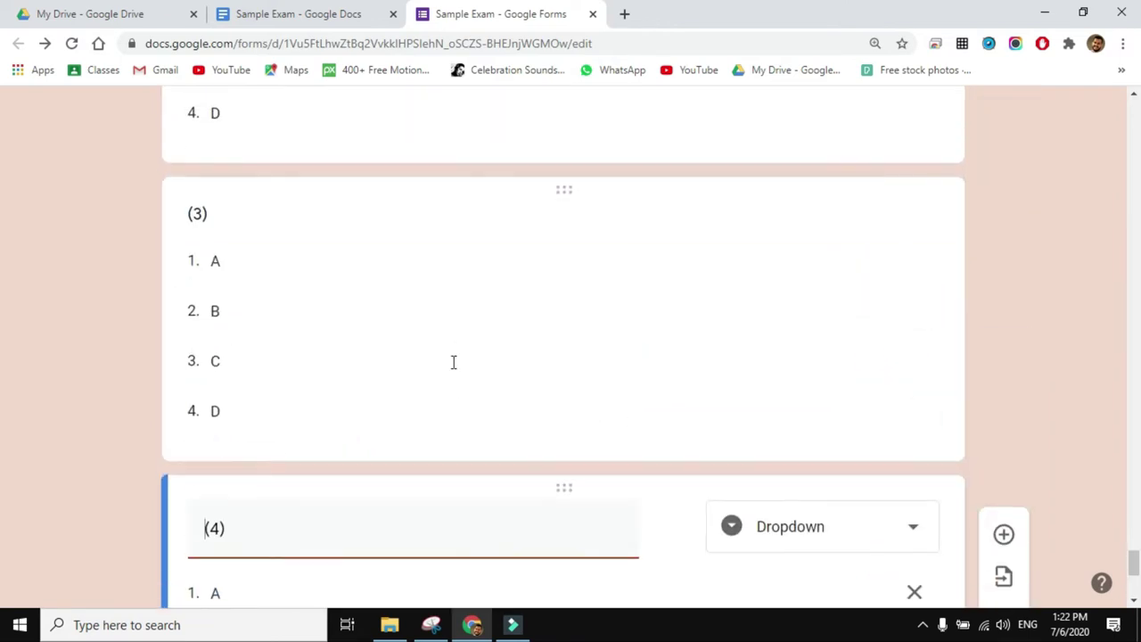
scroll(453, 368, up, 4)
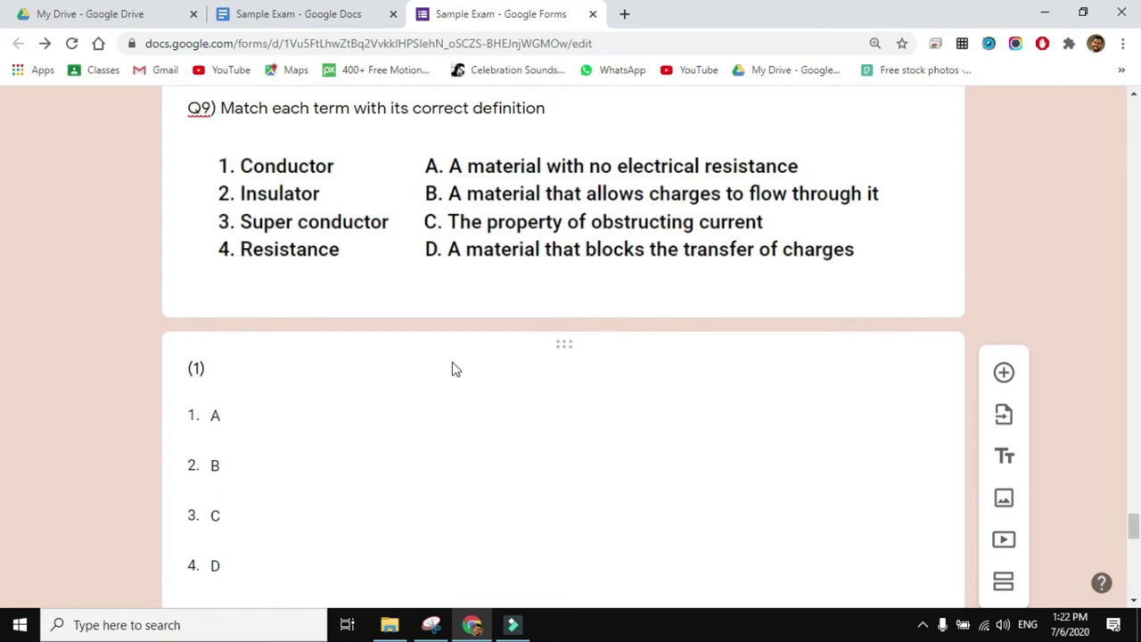
scroll(453, 369, down, 2)
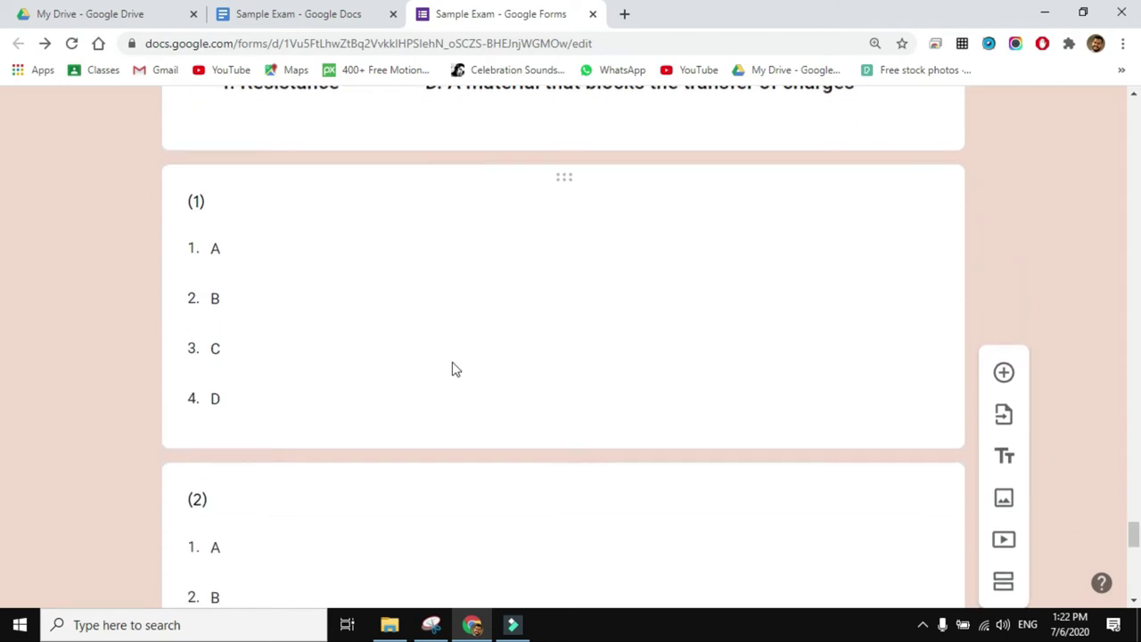
scroll(453, 368, up, 3)
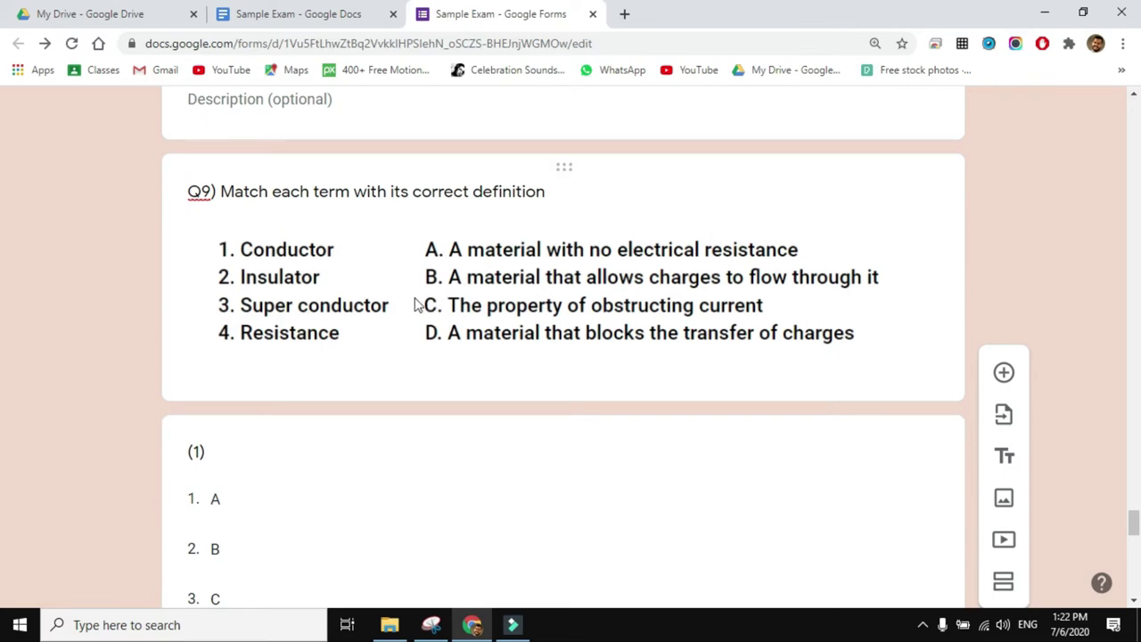
scroll(436, 359, down, 4)
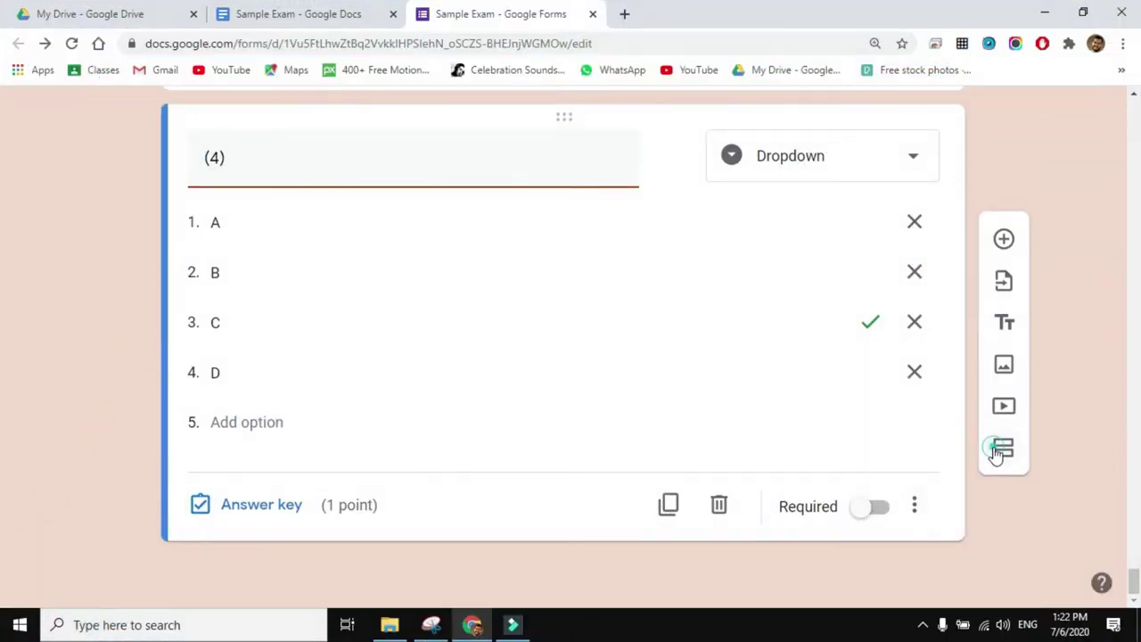
click(998, 450)
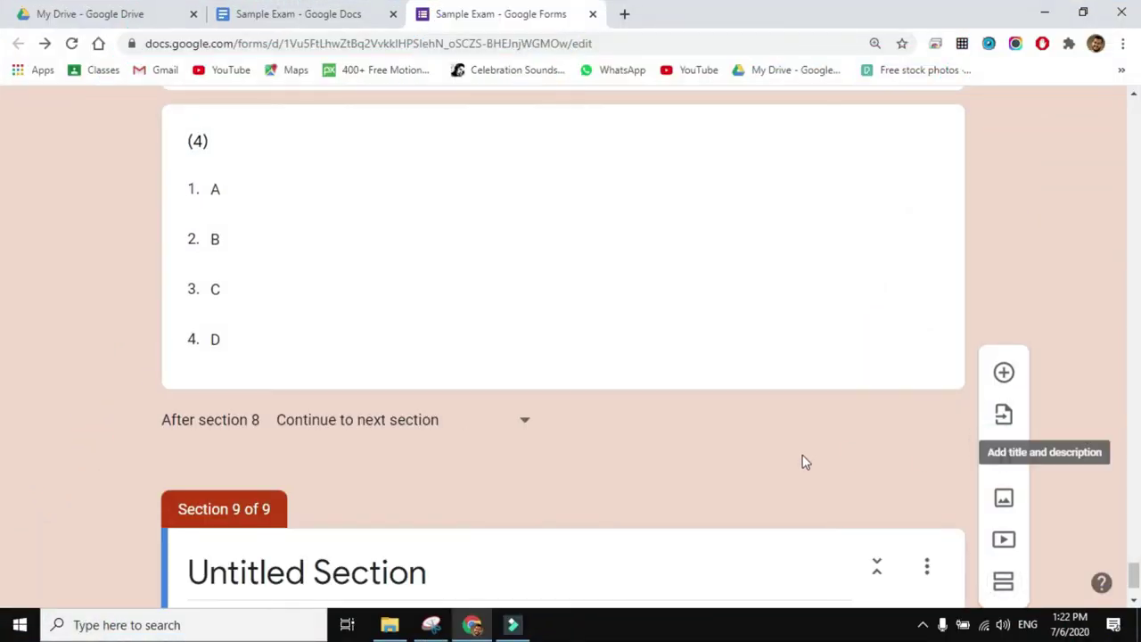
Examine Q10 in the exam document: its statement about the chlorine atom, its instruction and the listed particles.
click(337, 12)
scroll(502, 288, down, 8)
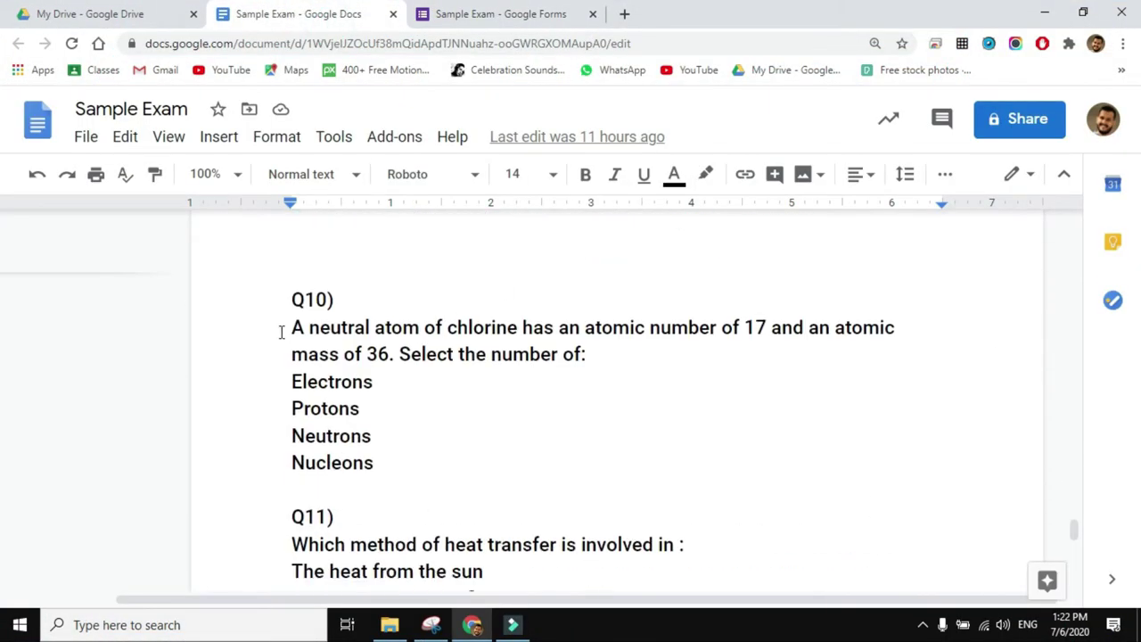
drag(280, 332, 400, 357)
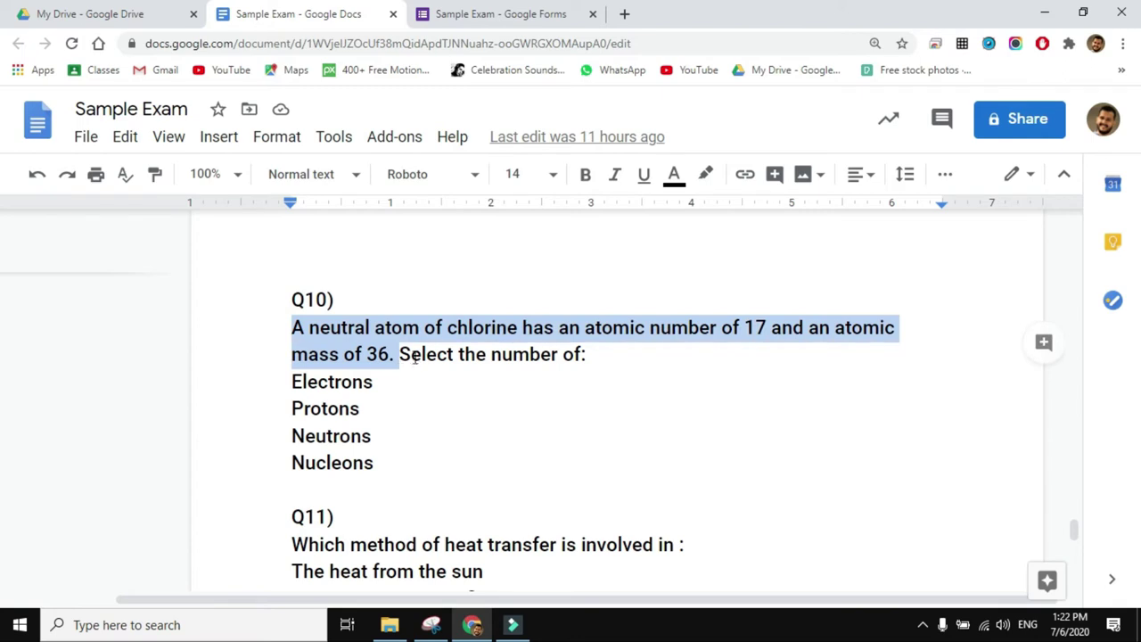
click(421, 353)
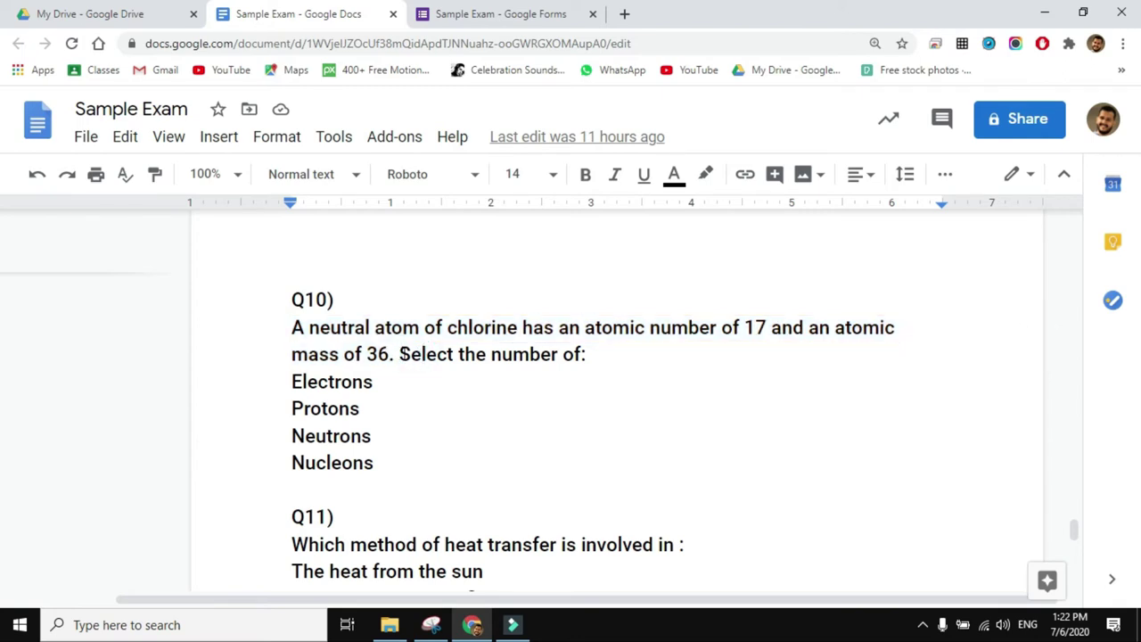
drag(400, 354, 570, 353)
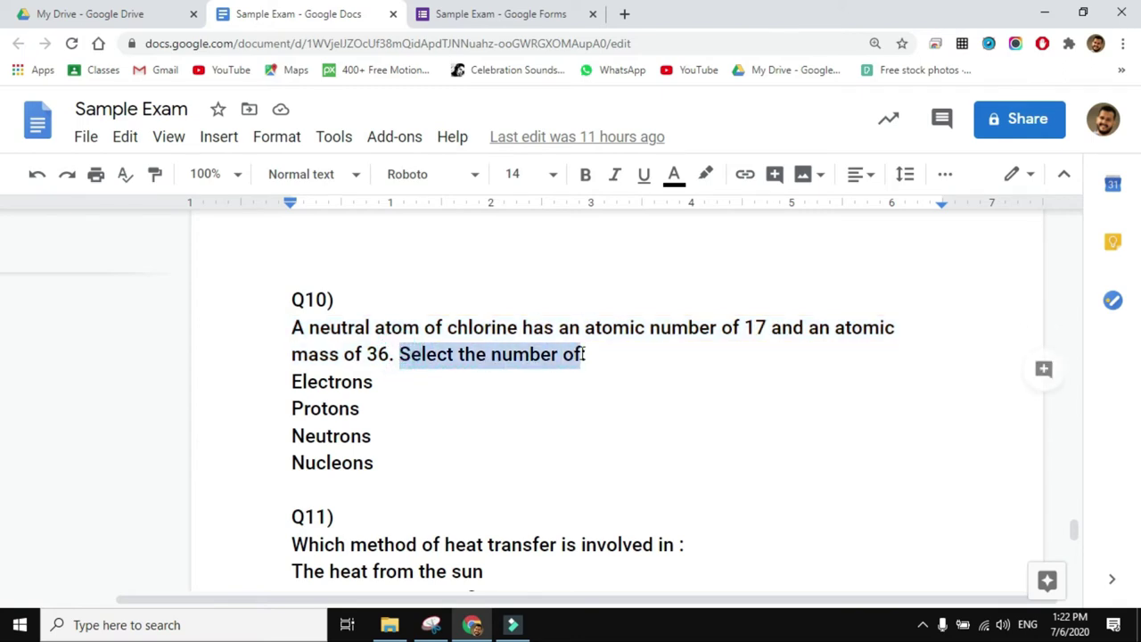
click(362, 382)
click(347, 407)
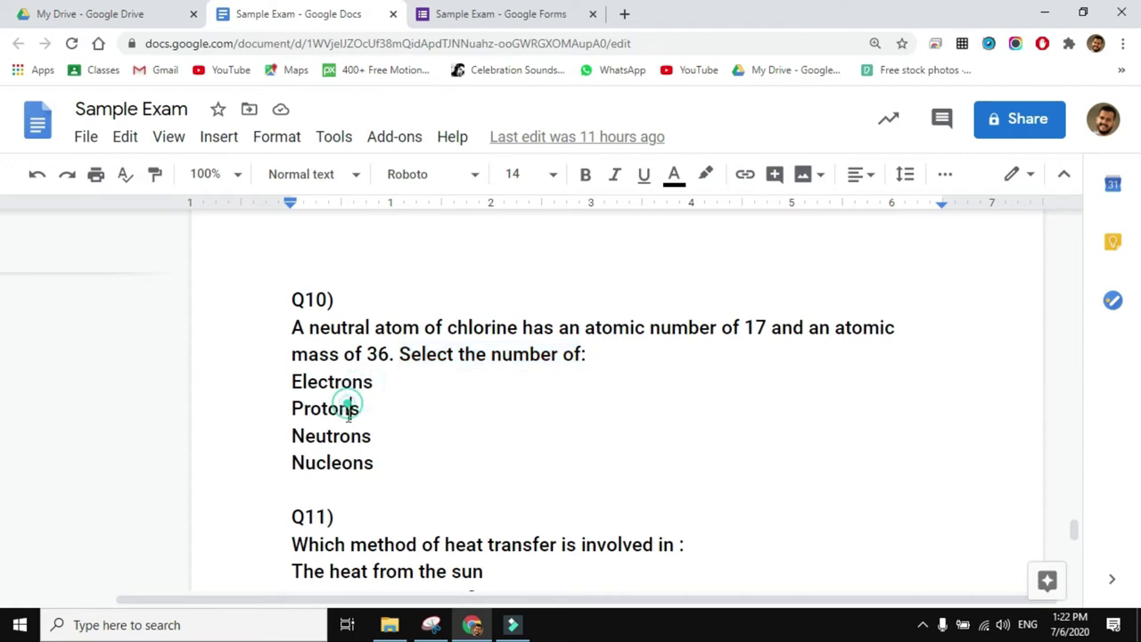
click(342, 463)
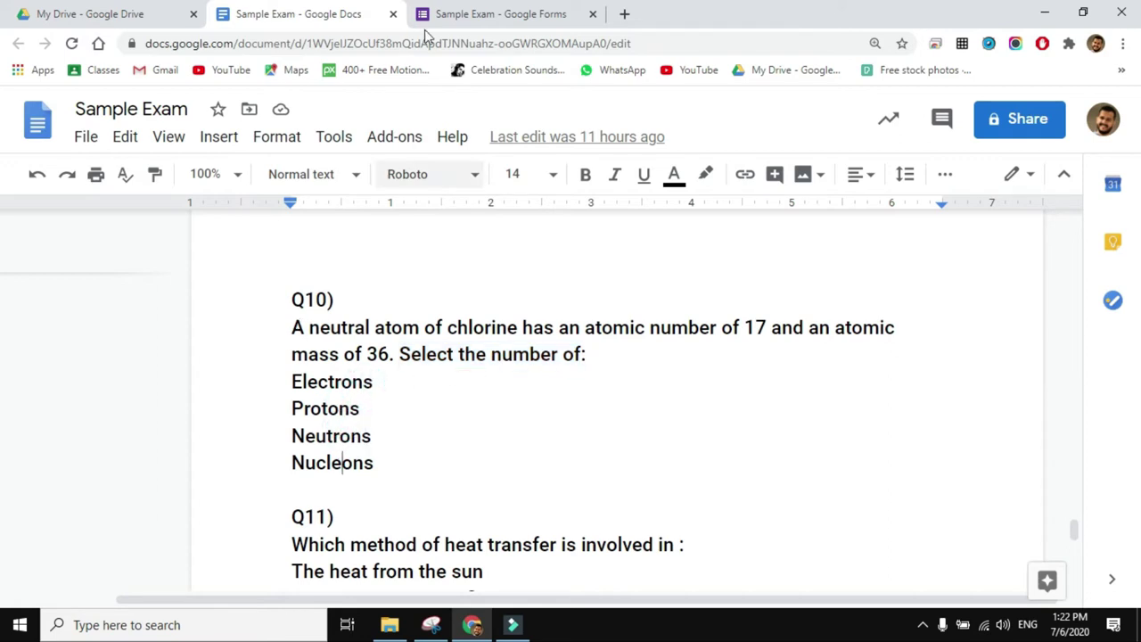
Title the new section 9 of the form "MCQ & CHECKBOX Grid".
click(500, 13)
scroll(474, 354, down, 2)
click(335, 446)
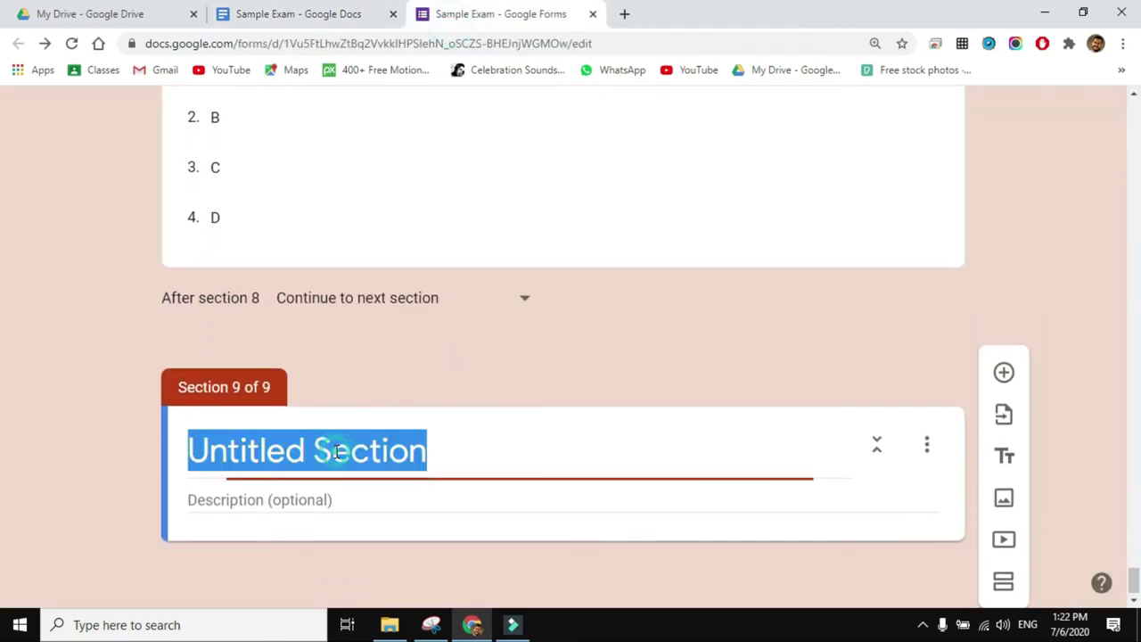
text(MCQ & )
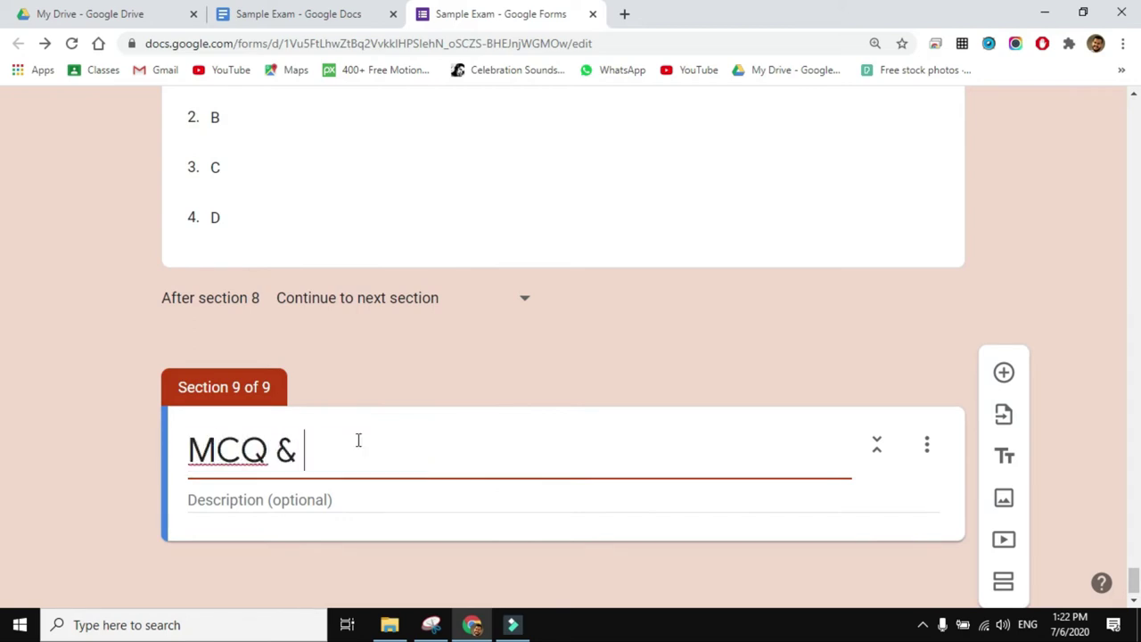
text(CHECKBOX )
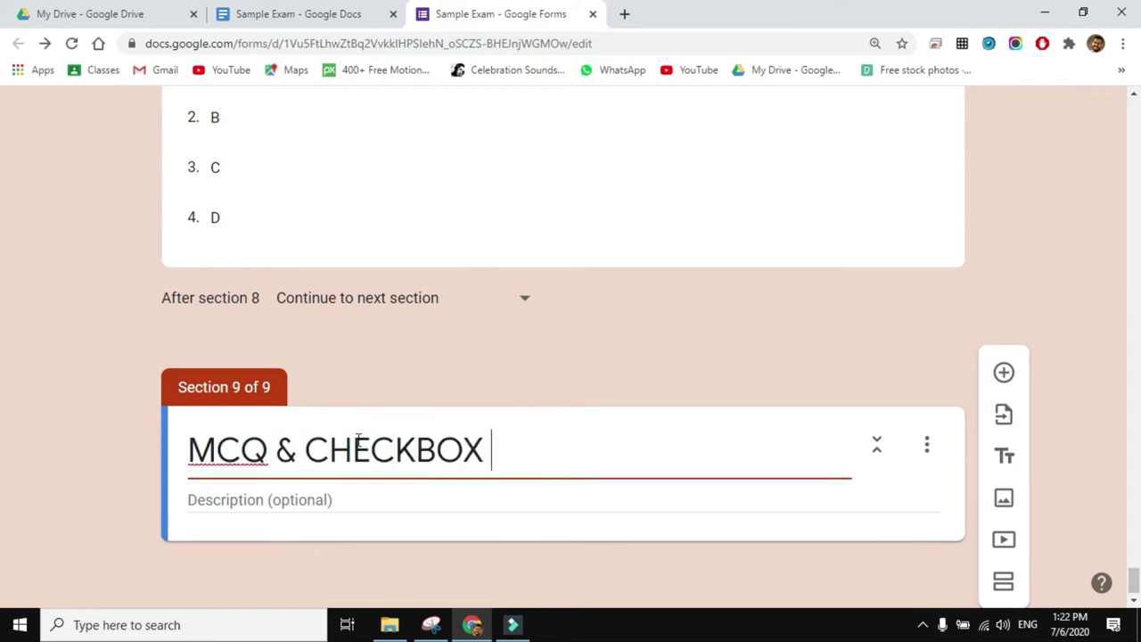
text(Grid)
Add a multiple choice grid question to the MCQ & CHECKBOX Grid section.
click(1004, 371)
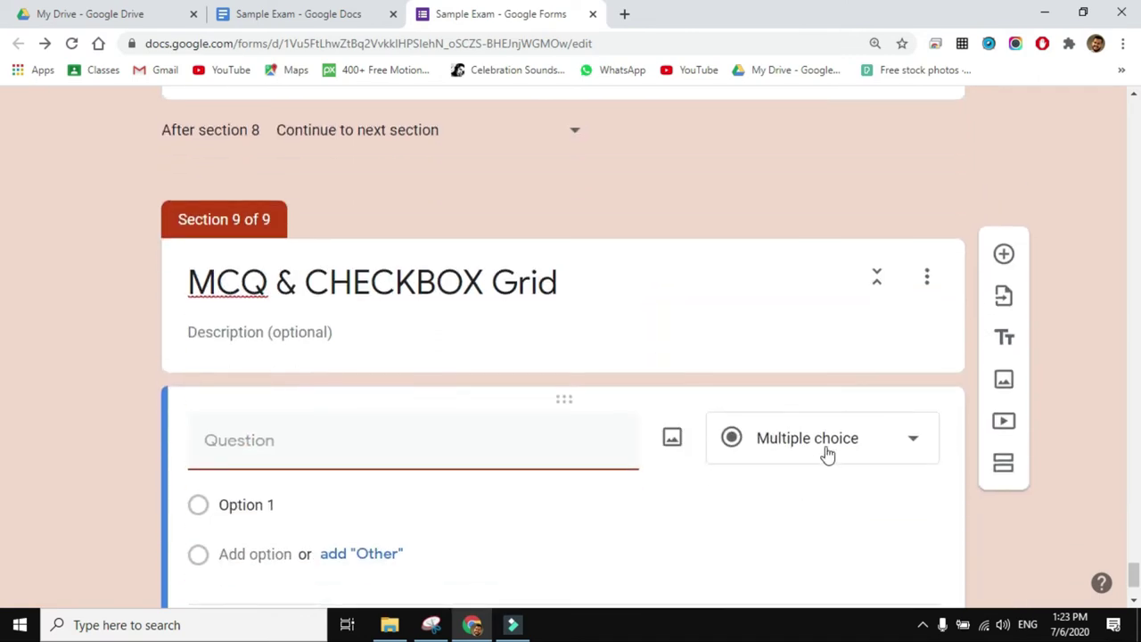
click(828, 454)
scroll(810, 479, down, 1)
click(813, 479)
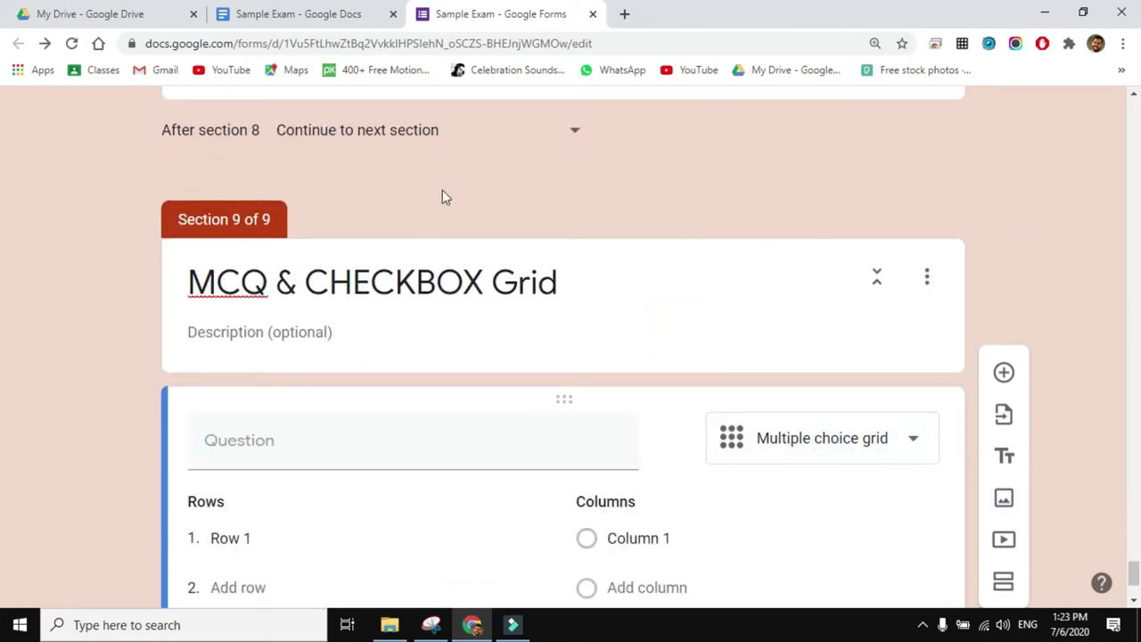
Copy Q10's chlorine atom text, ending "Select the number of:", from the exam document into the grid question's title.
click(299, 13)
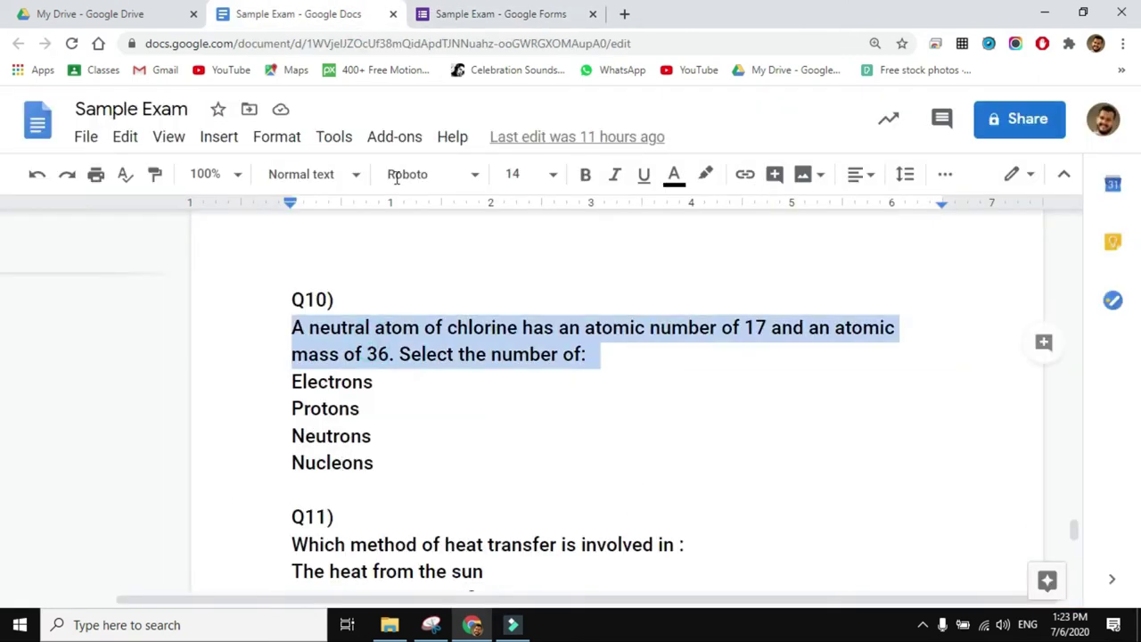
key(ctrl+c)
click(499, 14)
click(294, 443)
key(ctrl+v)
Copy Electrons, Protons, Neutrons and Nucleons from the exam document into the grid's rows.
click(298, 13)
drag(292, 381, 388, 461)
key(ctrl+c)
click(433, 14)
click(234, 372)
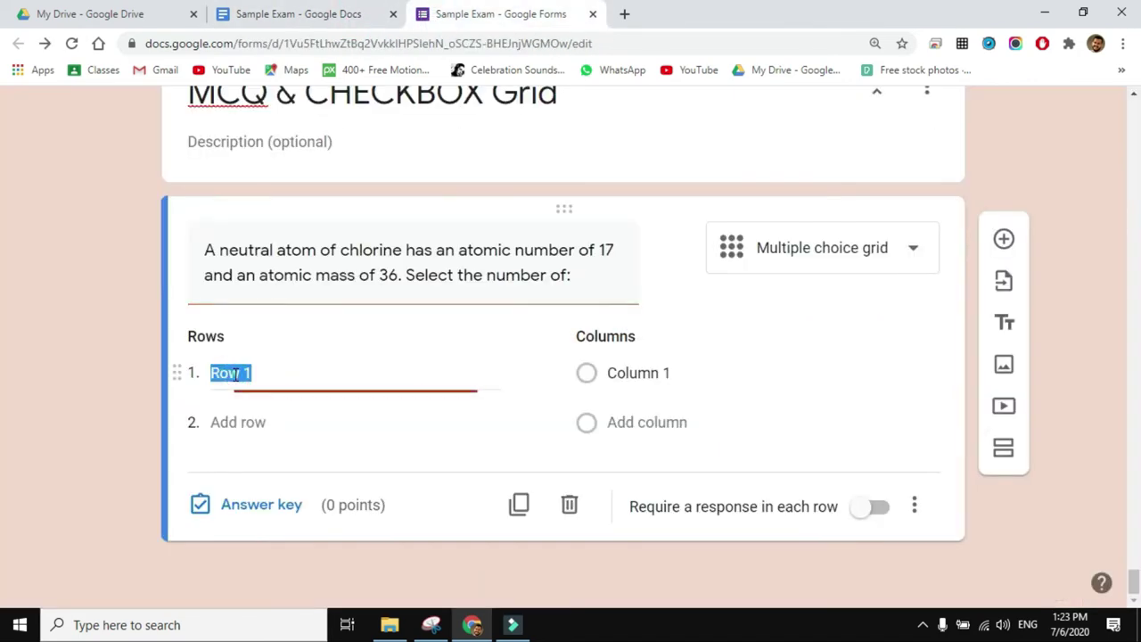
key(ctrl+v)
Give the chlorine atom grid the columns 17, 19, 36 and 72.
click(650, 365)
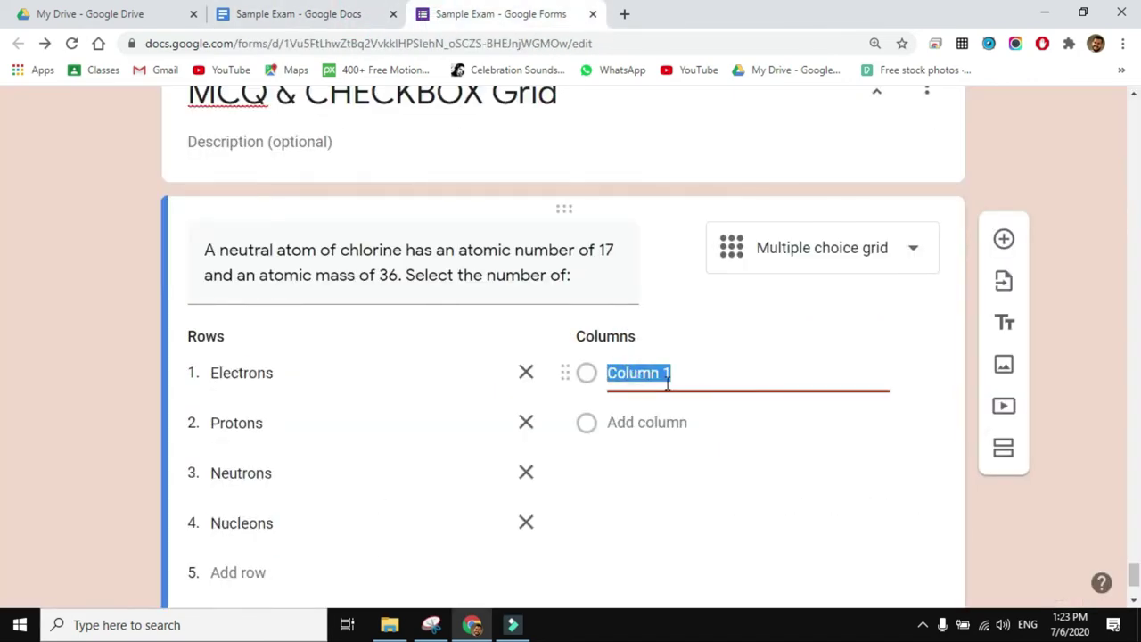
text(17)
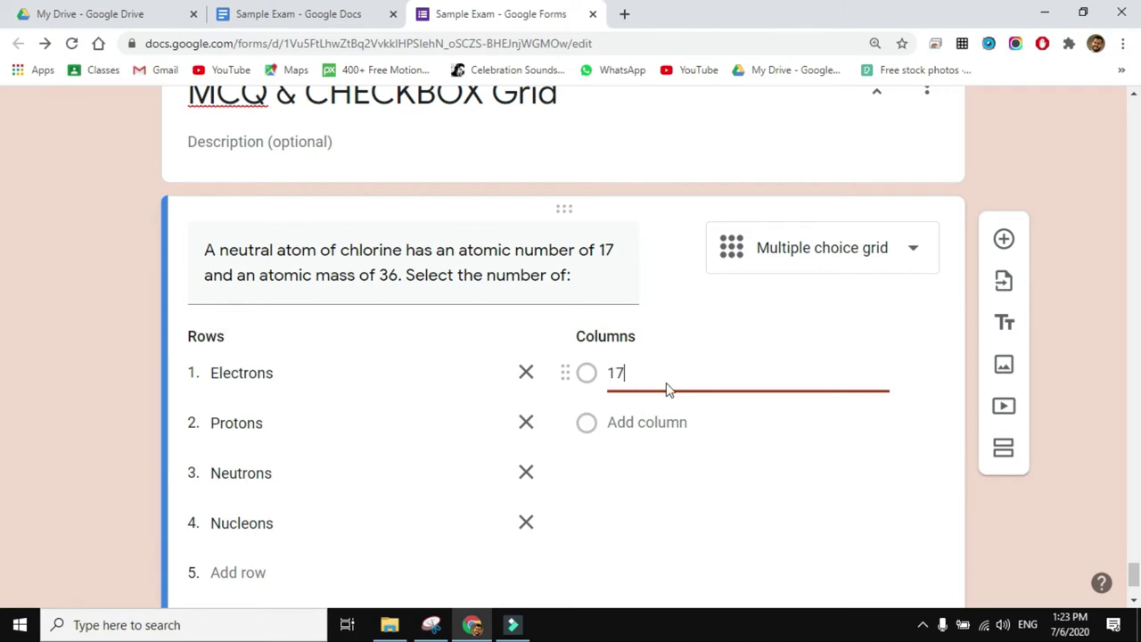
key(Return)
text(19)
key(Return)
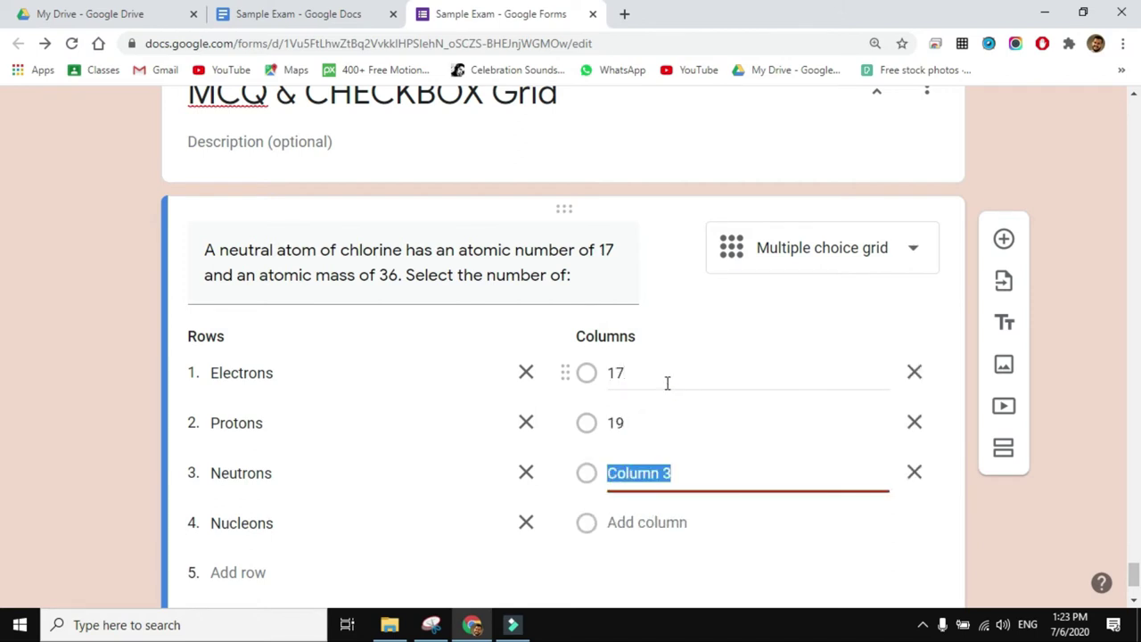
text(36)
key(Return)
text(7)
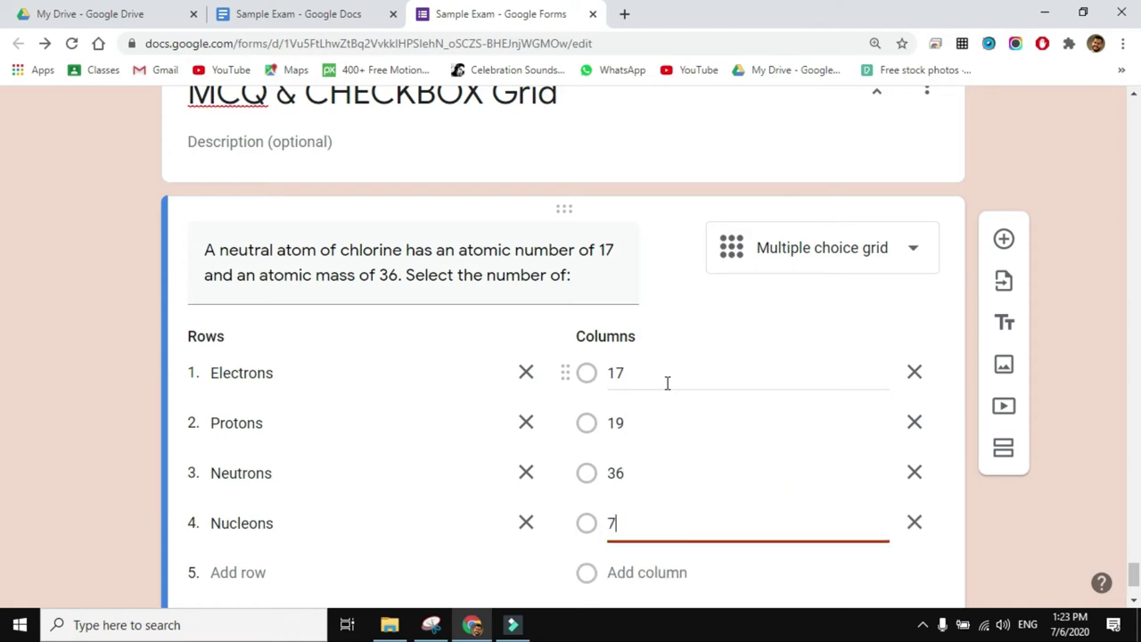
text(2)
In the chlorine atom grid's answer key, set 1 point each for Electrons, Protons, Neutrons and Nucleons.
scroll(881, 512, down, 1)
click(237, 506)
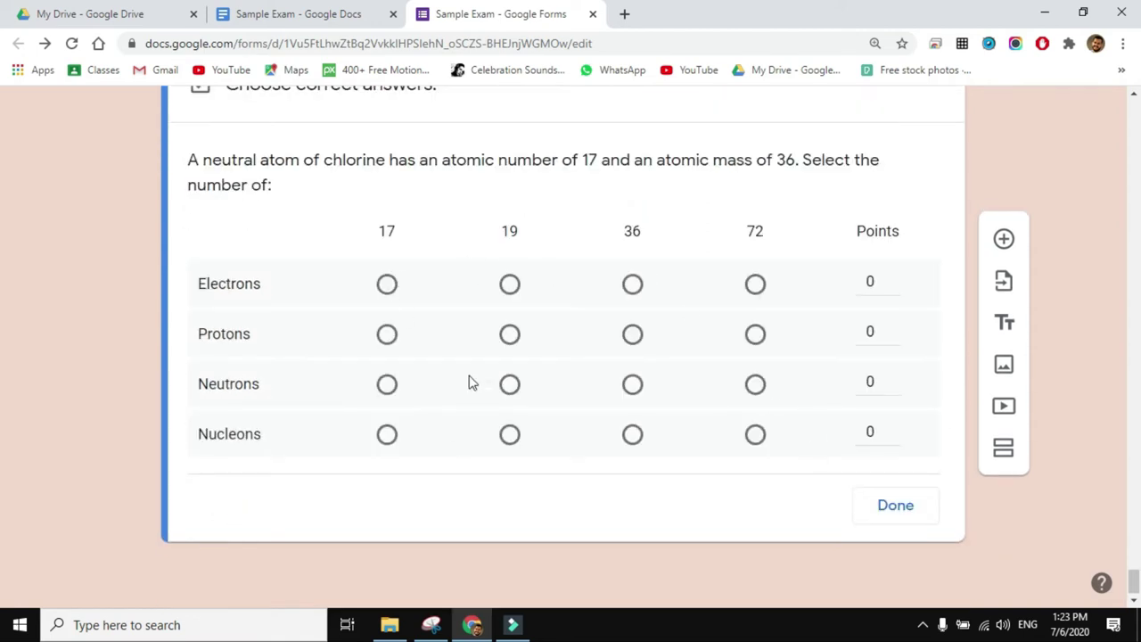
scroll(647, 316, up, 2)
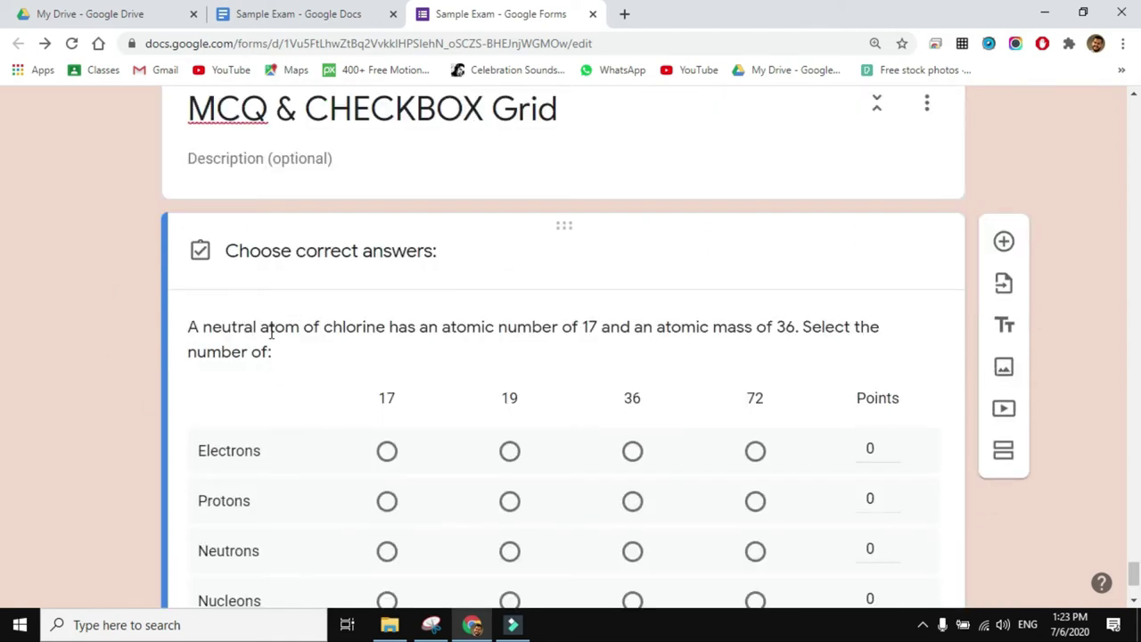
scroll(268, 331, down, 2)
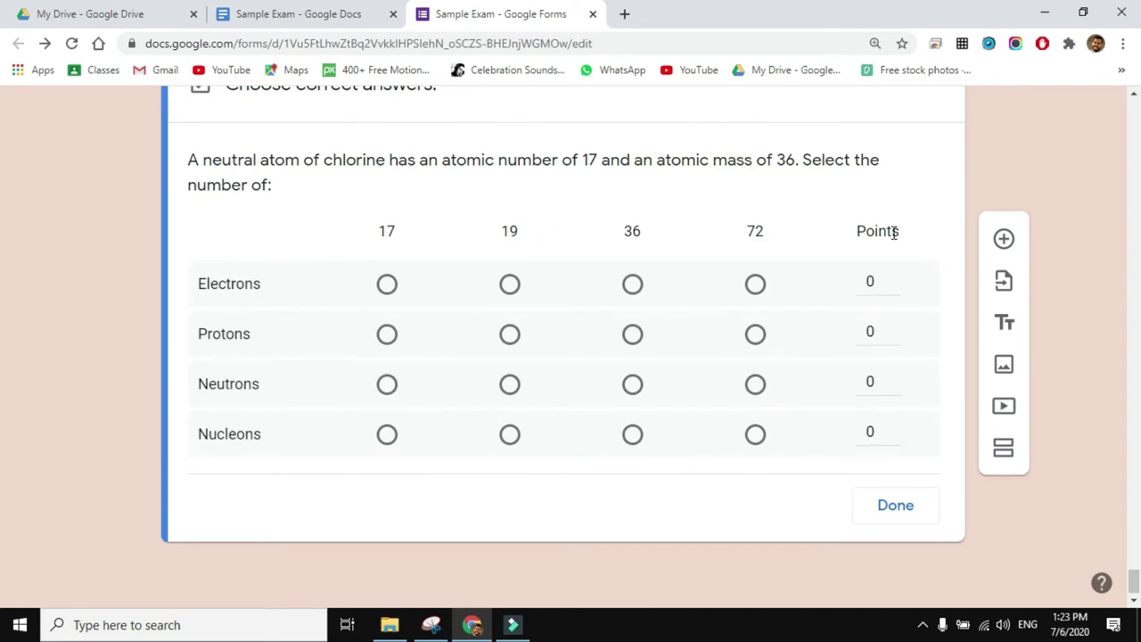
click(892, 278)
click(892, 327)
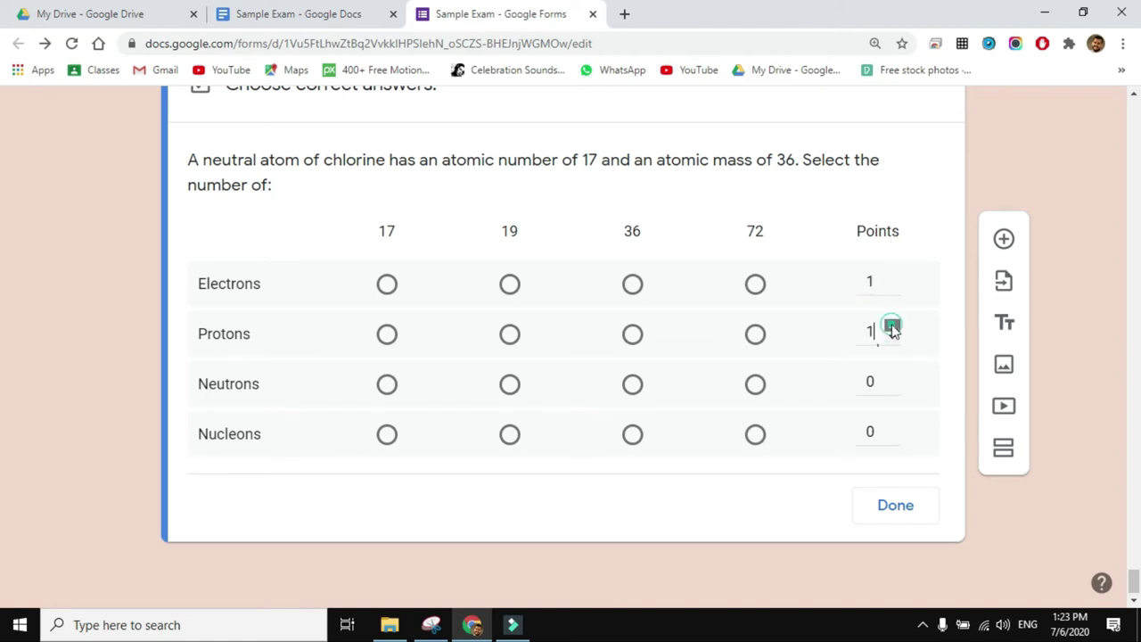
click(891, 377)
click(892, 427)
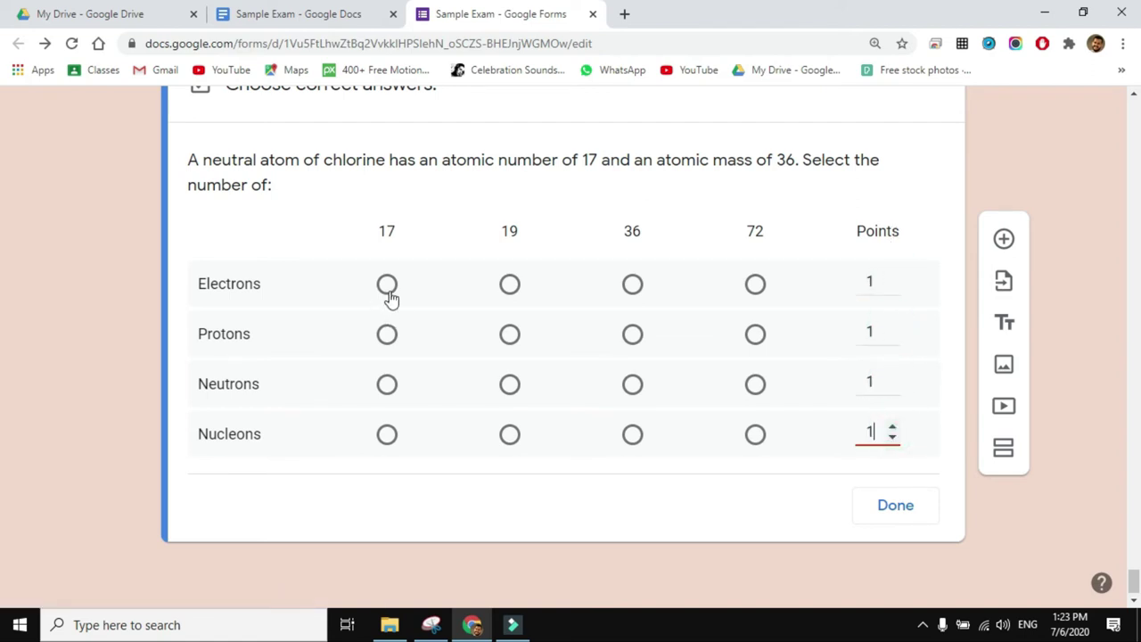
Mark 17 for Electrons and Protons, 19 for Neutrons and 36 for Nucleons as correct, and number the question Q10.
click(387, 283)
click(387, 333)
click(509, 384)
click(632, 433)
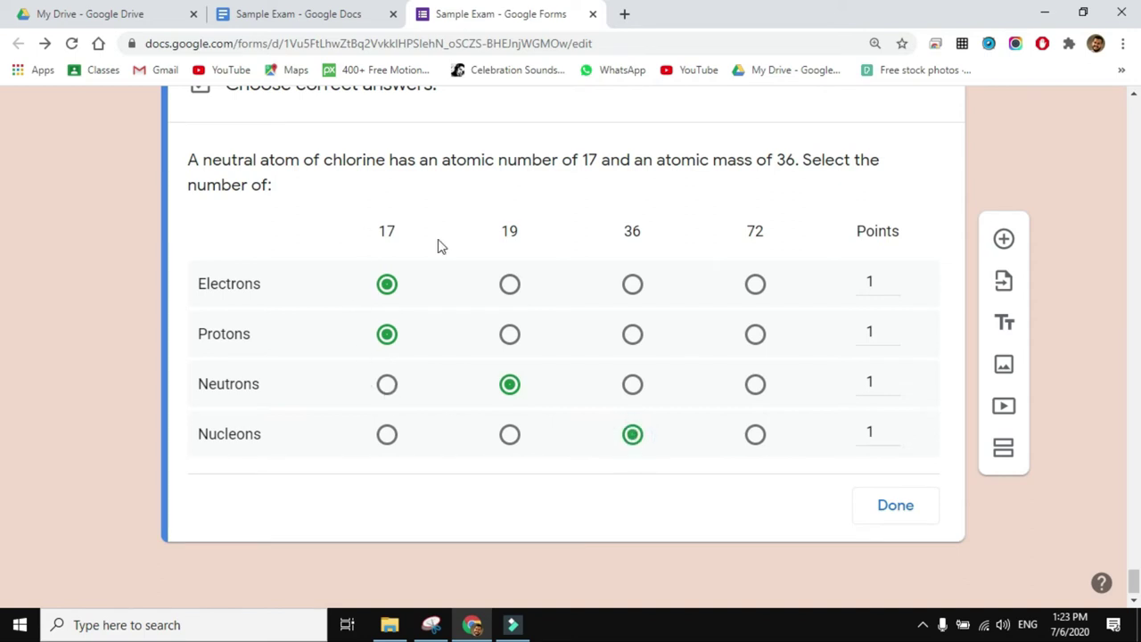
click(895, 505)
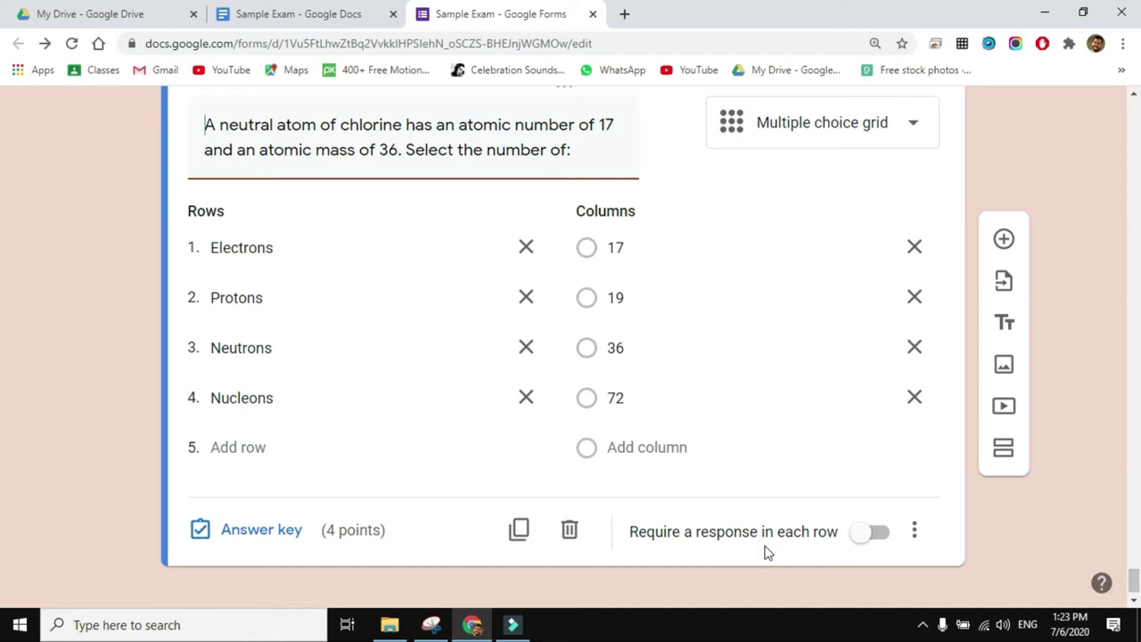
scroll(250, 331, up, 3)
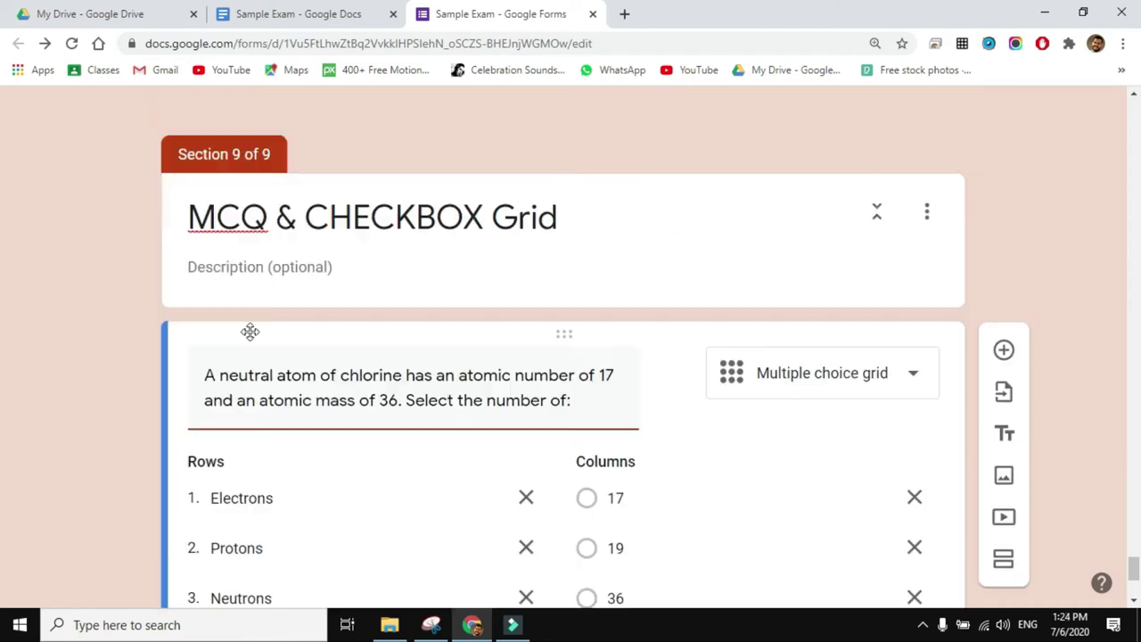
text(Q10)
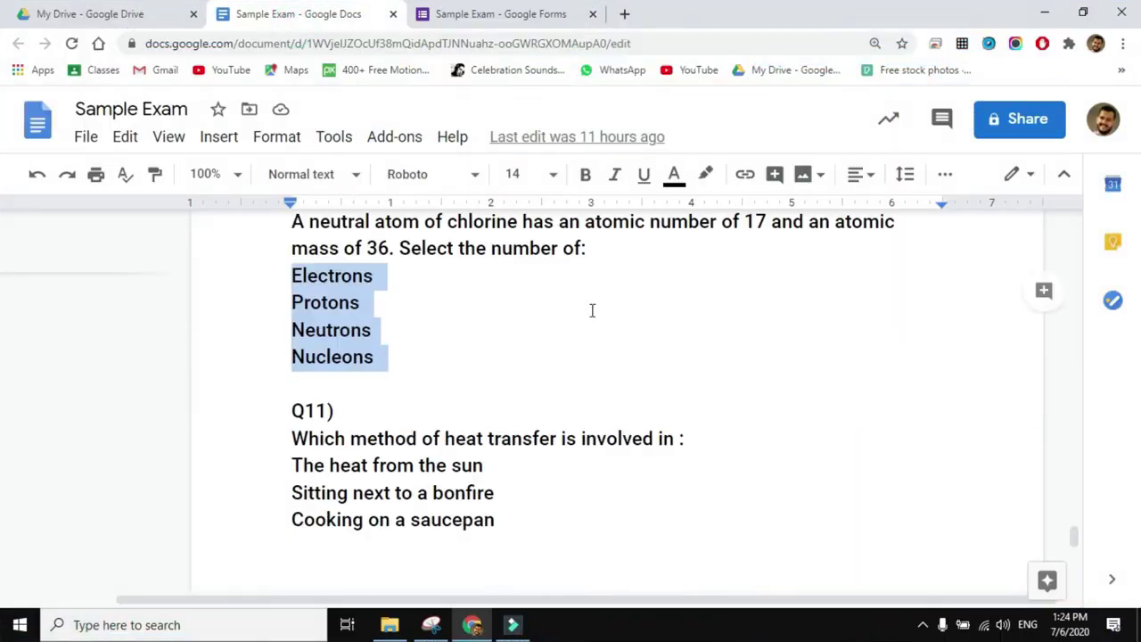
Read Q11 in the exam document and add a checkbox grid question below the chlorine atom grid in the form.
scroll(410, 370, down, 1)
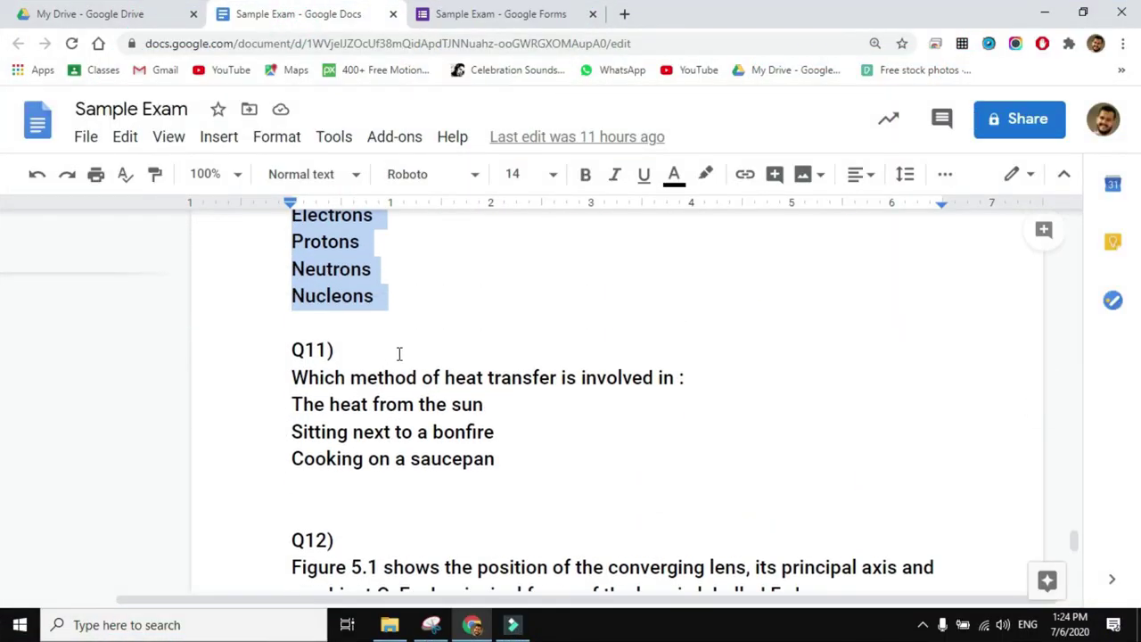
triple_click(289, 384)
drag(272, 404, 279, 481)
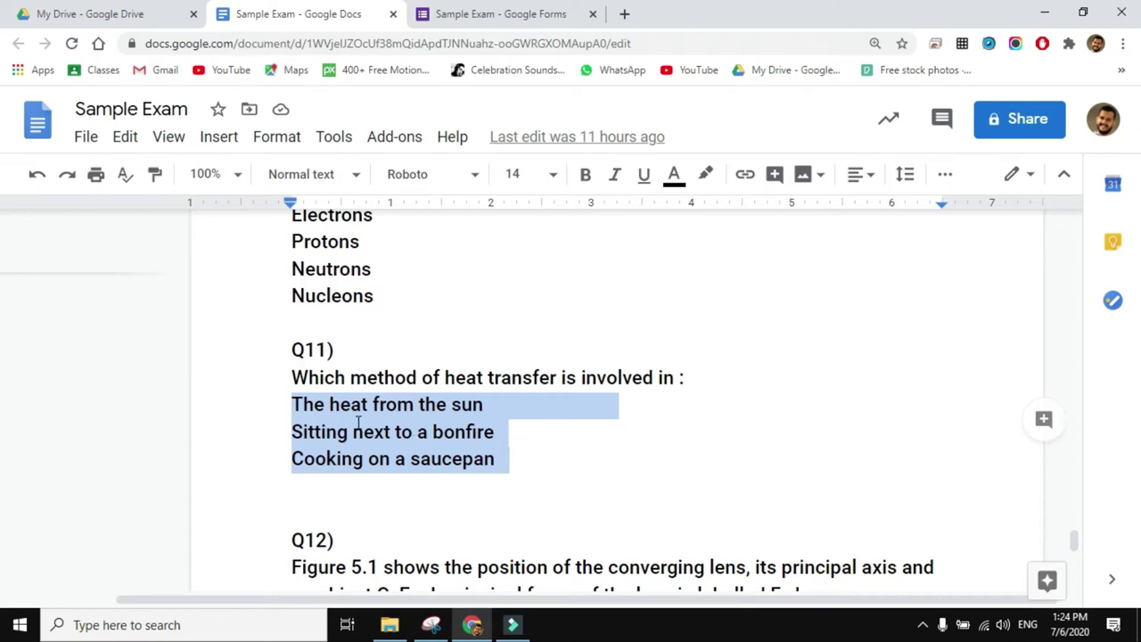
click(501, 13)
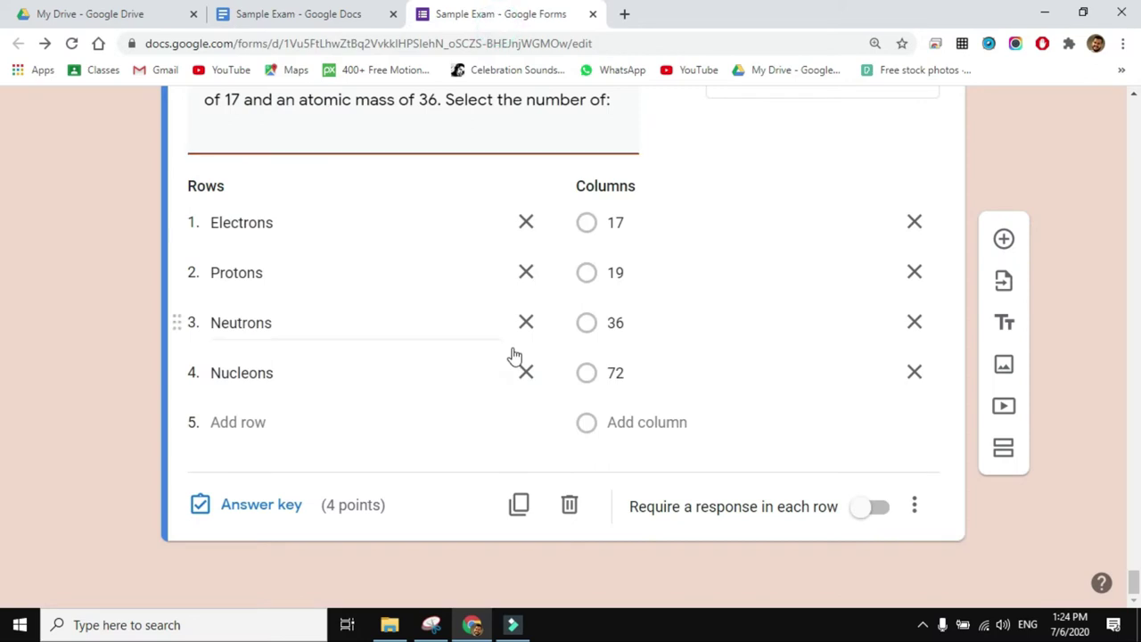
click(1006, 239)
click(901, 307)
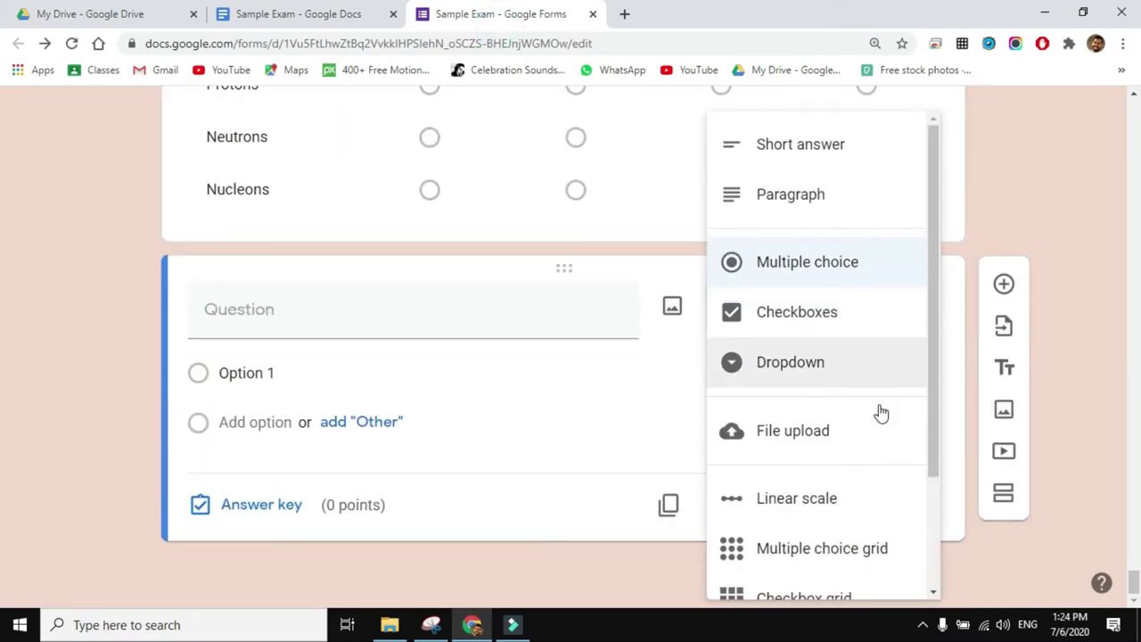
scroll(797, 425, down, 2)
click(797, 450)
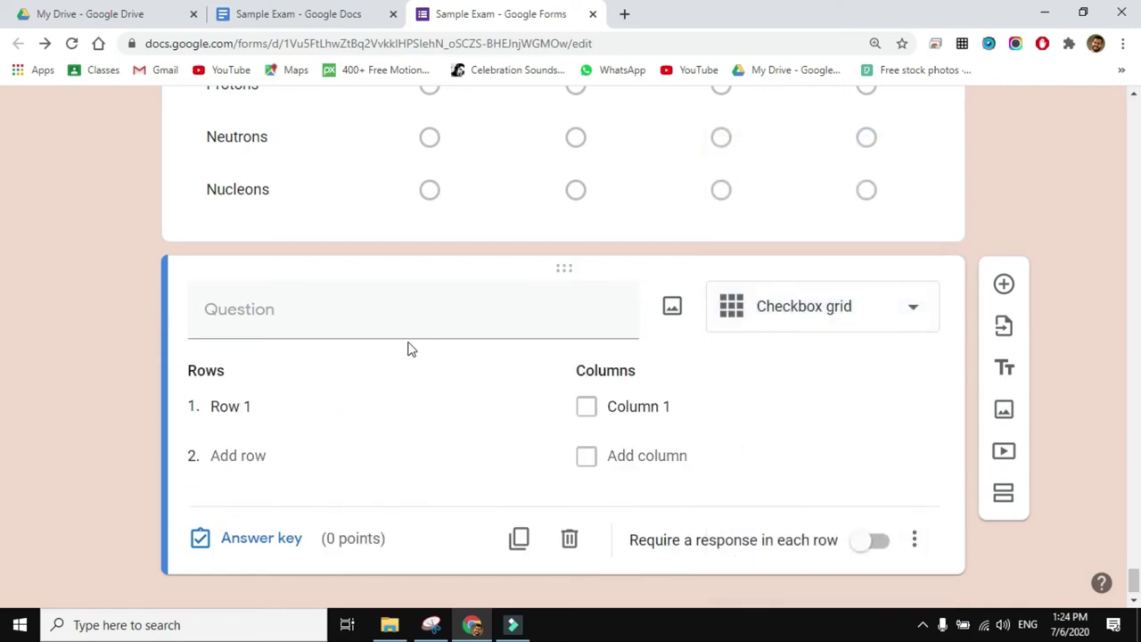
Copy "Which method of heat transfer is involved in :" from the exam document into the checkbox grid's title, prefixed with "Q11)".
scroll(408, 348, up, 1)
click(370, 11)
triple_click(347, 377)
key(ctrl+c)
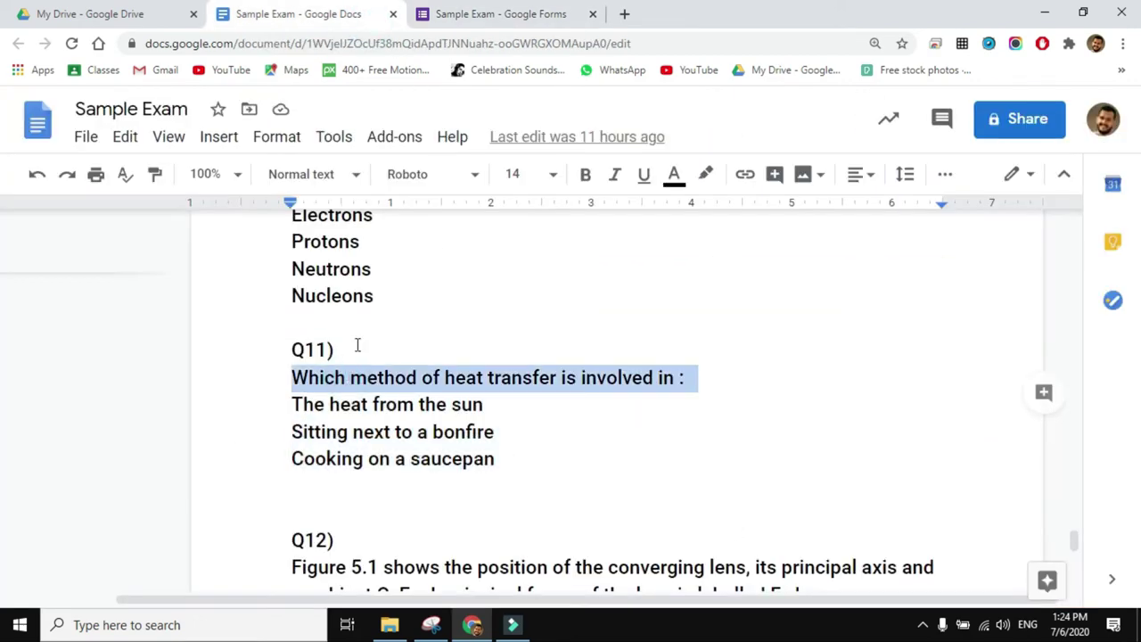
click(477, 9)
click(272, 403)
key(ctrl+v)
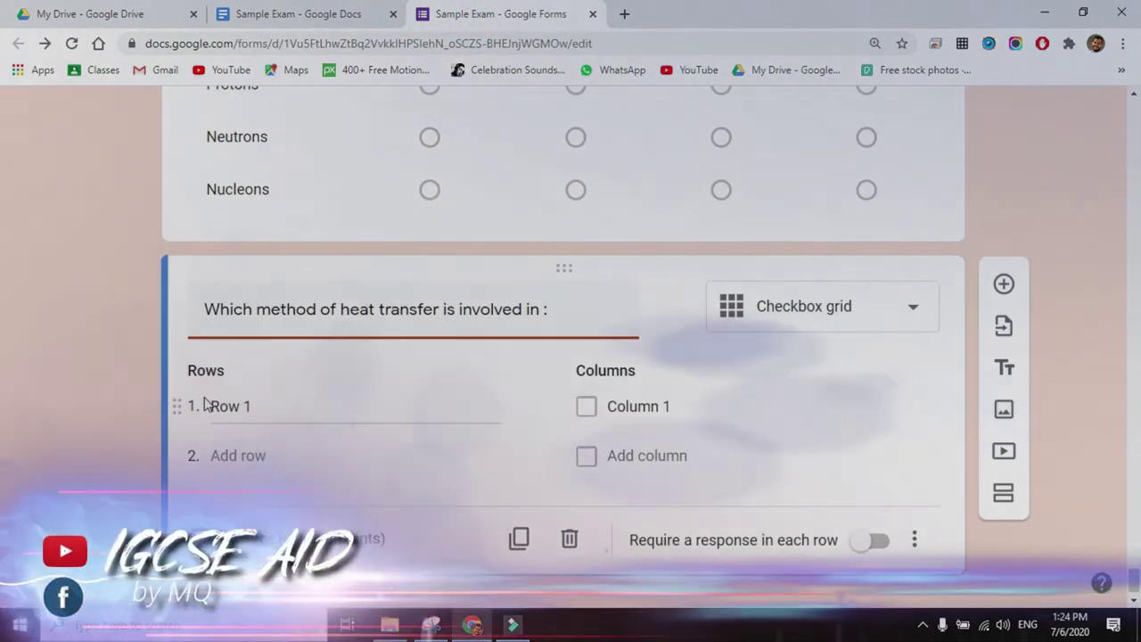
key(Home)
text(Q11)
Copy The heat from the sun, Sitting next to a bonfire and Cooking on a saucepan from the exam document into the grid's rows.
click(295, 14)
drag(275, 400, 479, 477)
key(ctrl+c)
click(484, 12)
click(239, 406)
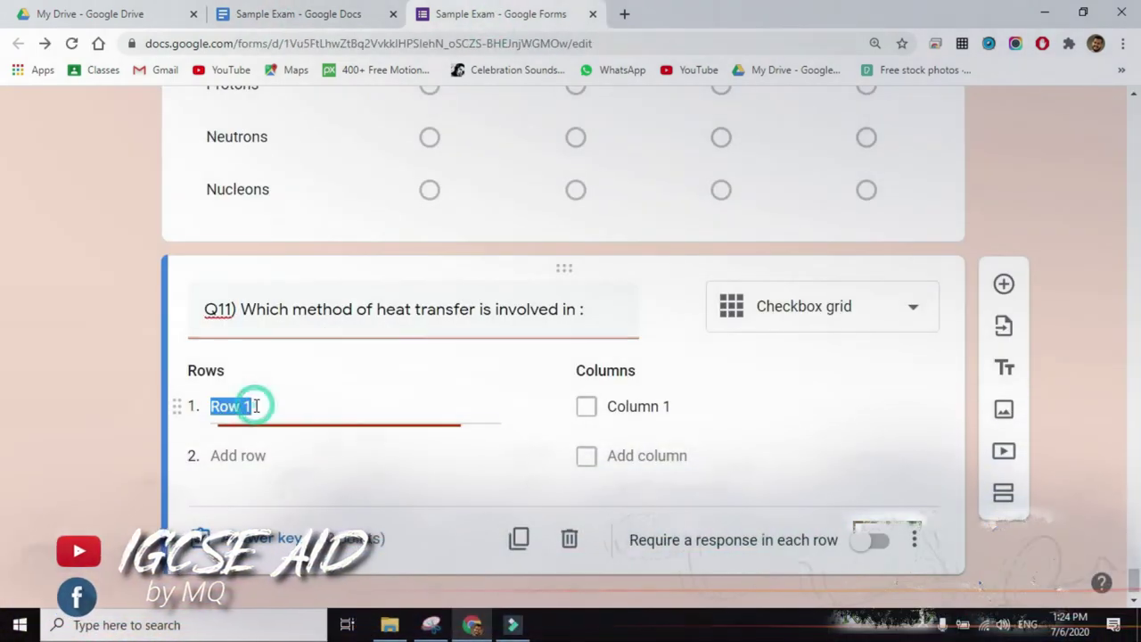
key(ctrl+v)
Give the Q11 checkbox grid the columns Conduction, Convection and Thermal radiation.
click(657, 407)
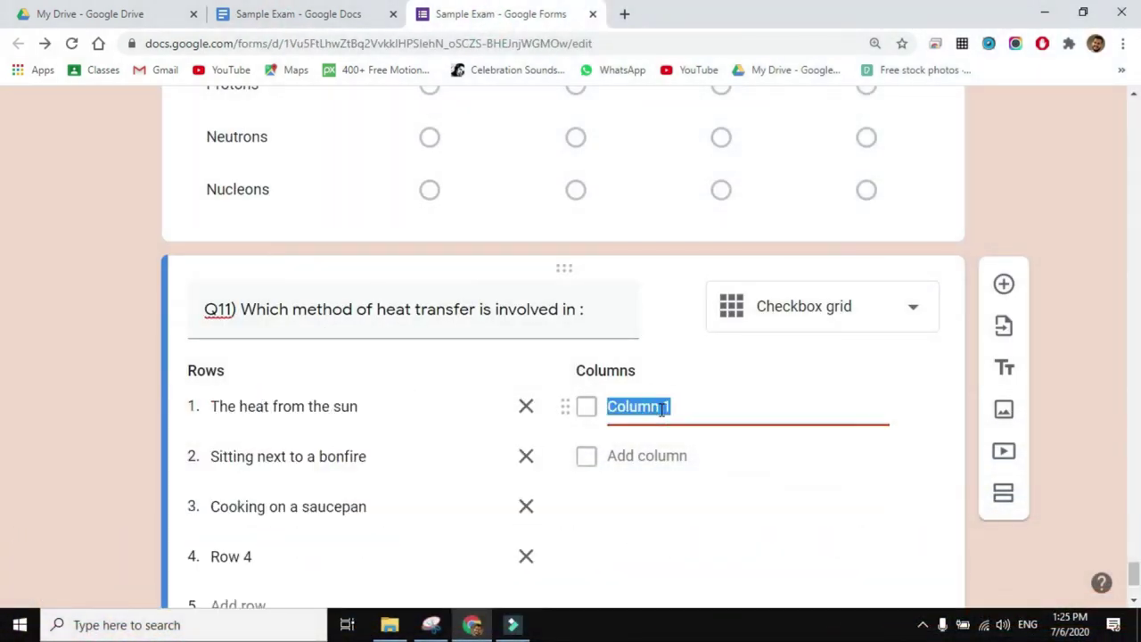
text(Con)
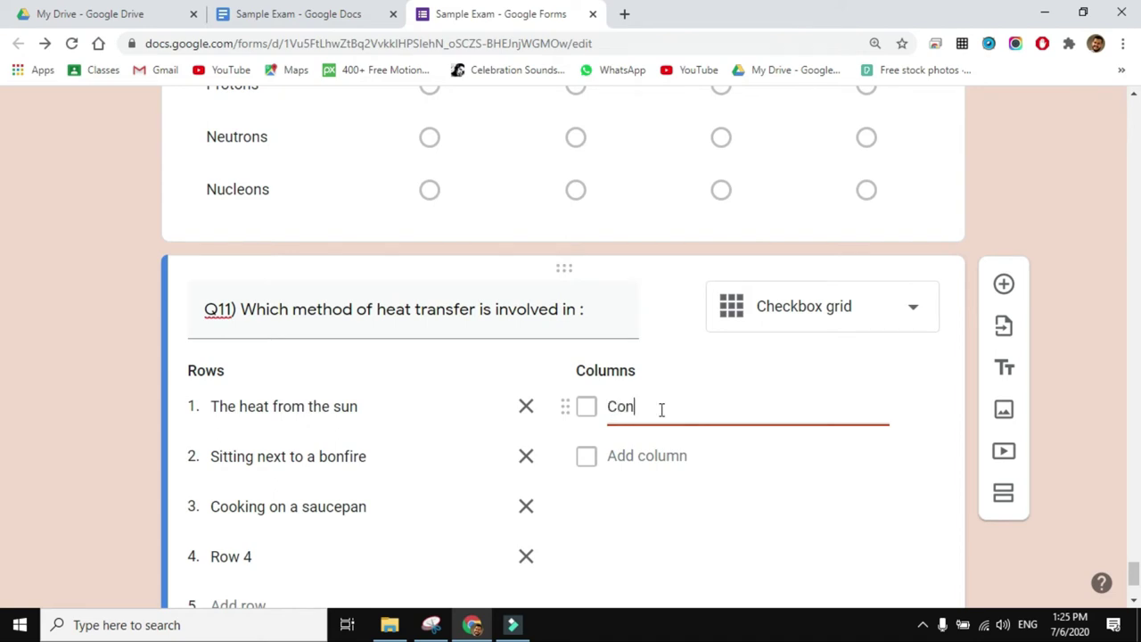
key(Return)
text(Convection)
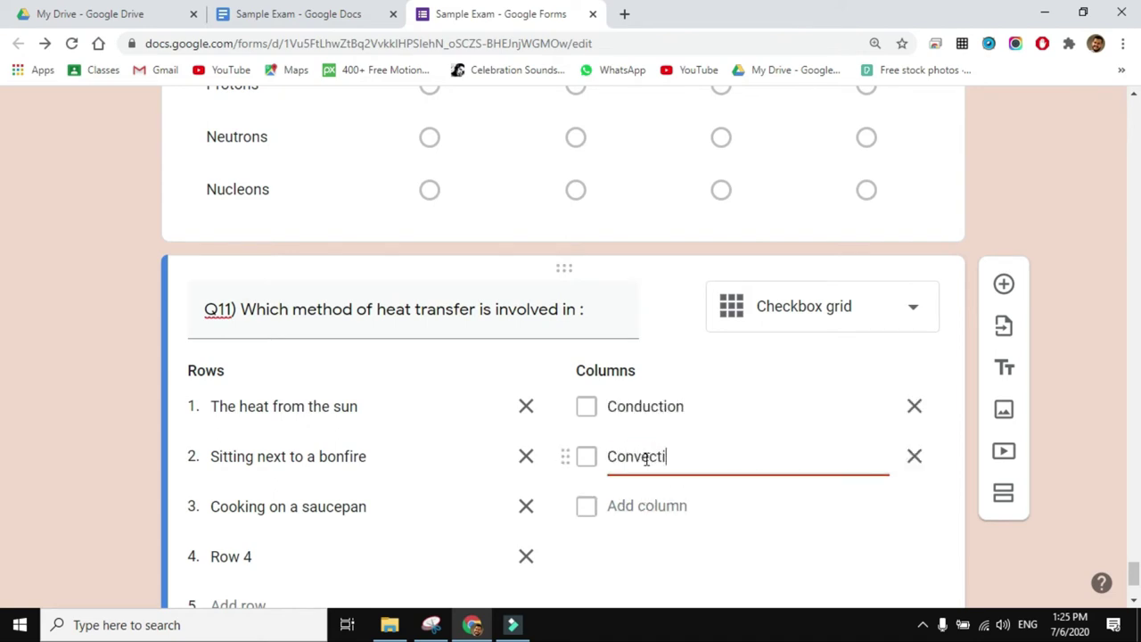
key(Return)
text(Thermal radiation)
Set 1 point for each of Q11's three heat transfer rows in the answer key, and delete the surplus Row 4 from the grid.
scroll(627, 497, down, 2)
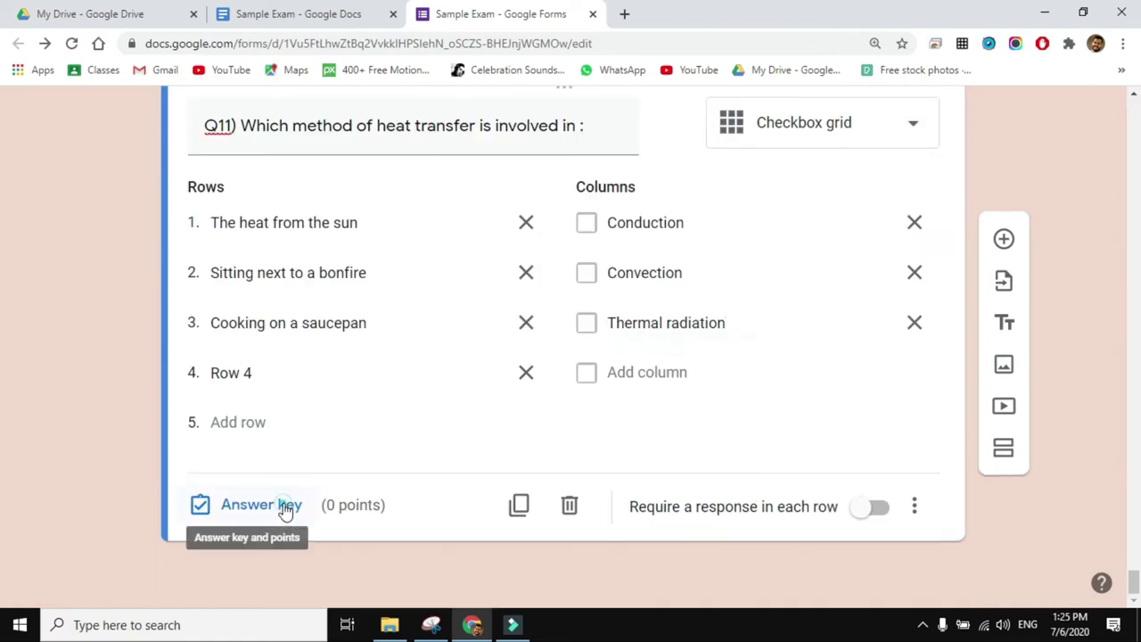
click(285, 502)
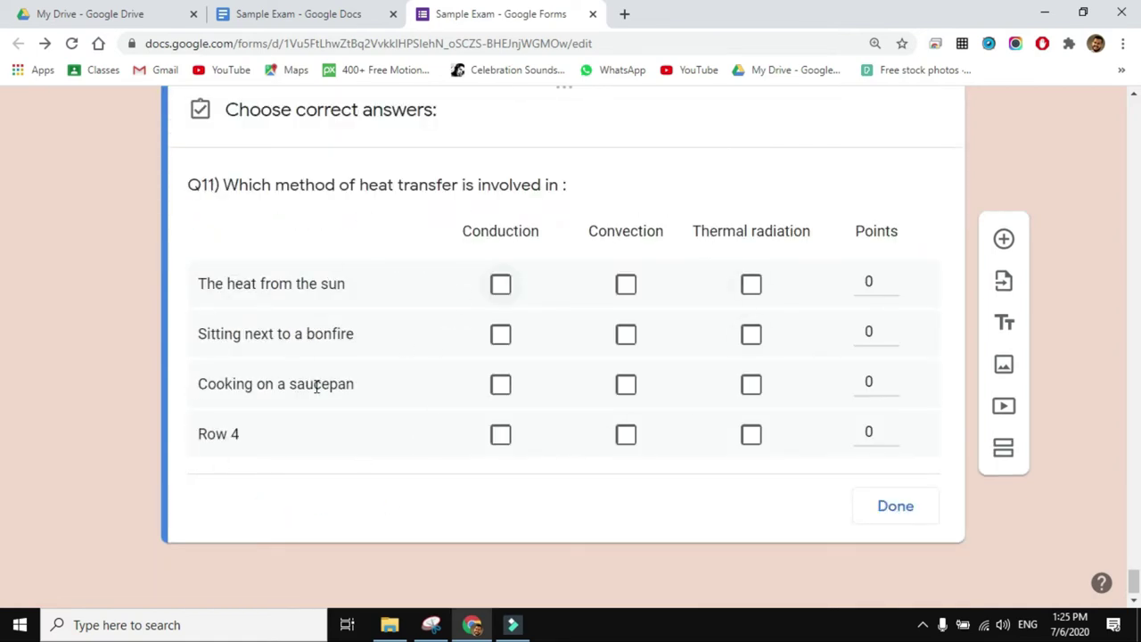
click(891, 277)
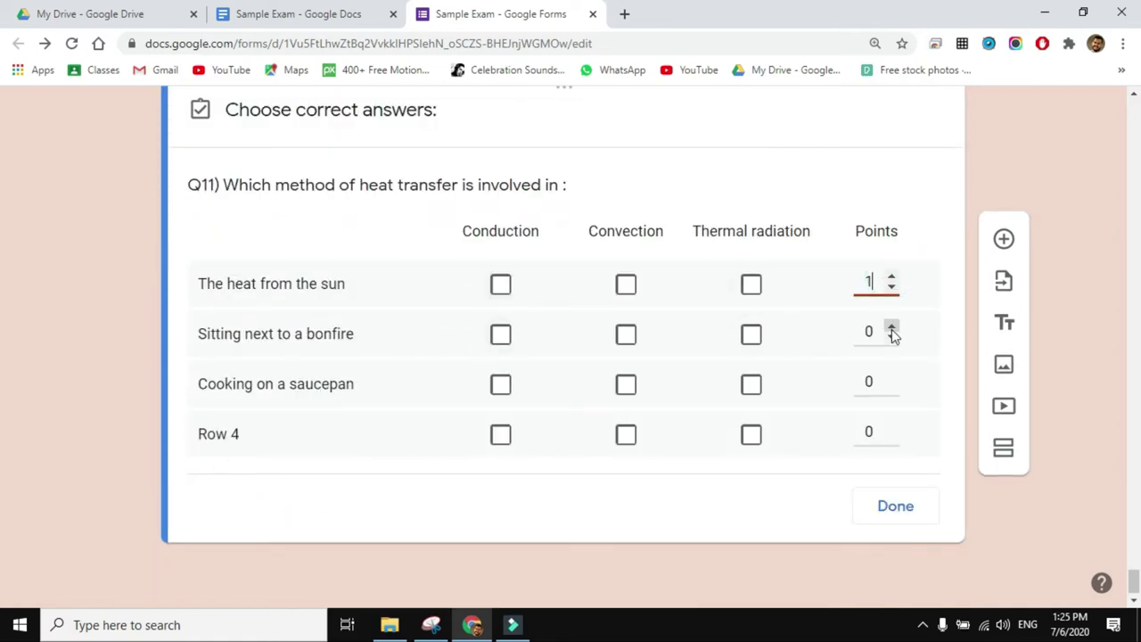
click(891, 327)
click(893, 376)
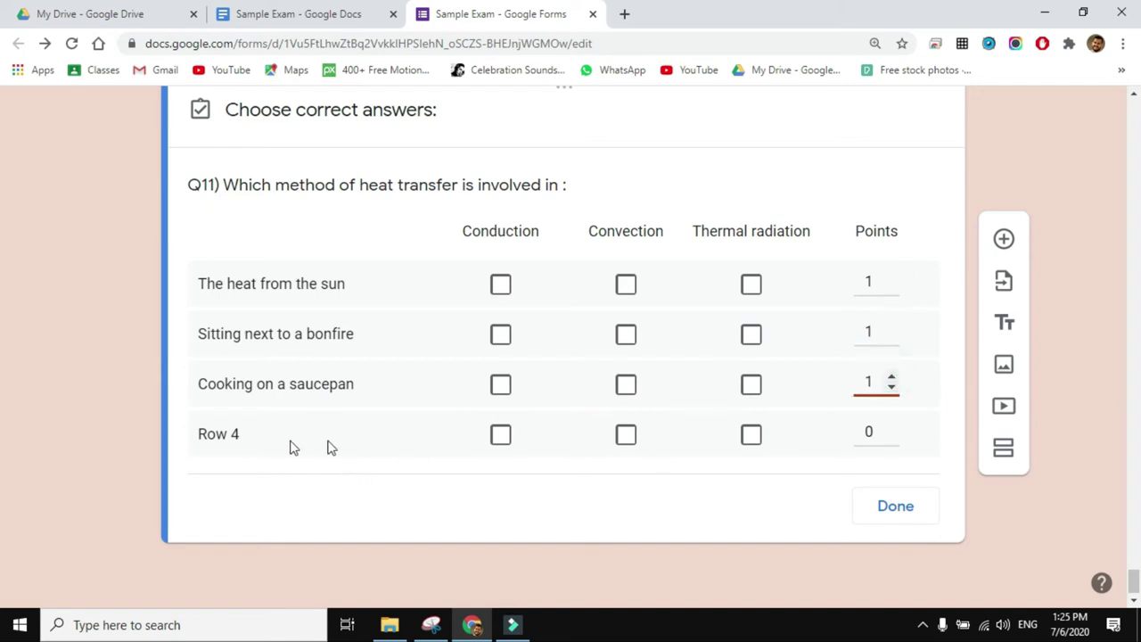
click(895, 506)
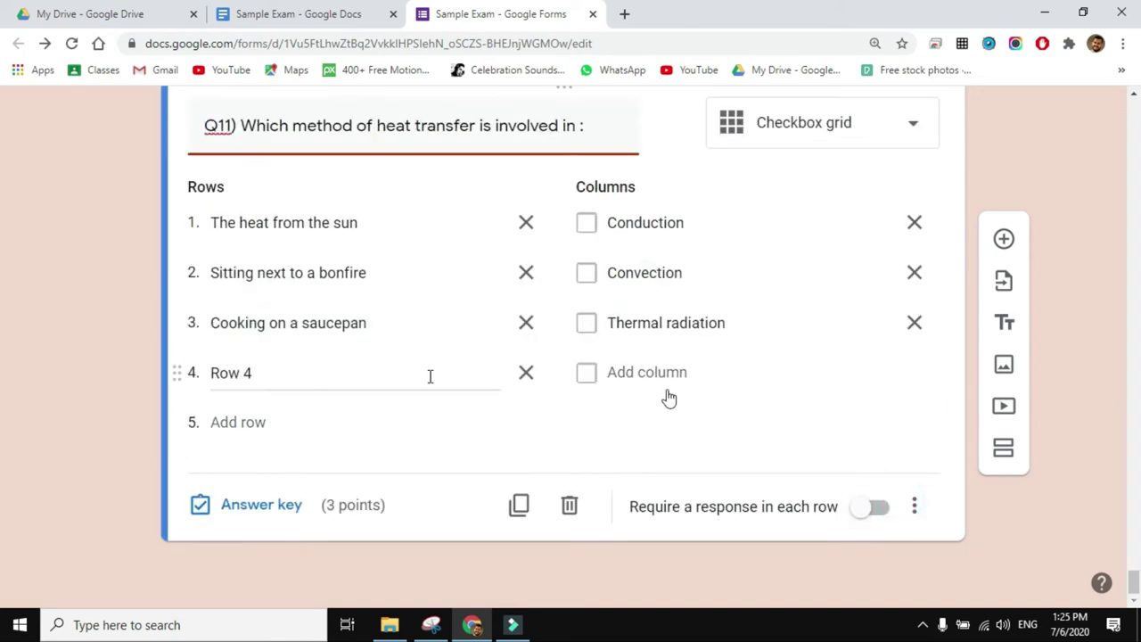
click(526, 373)
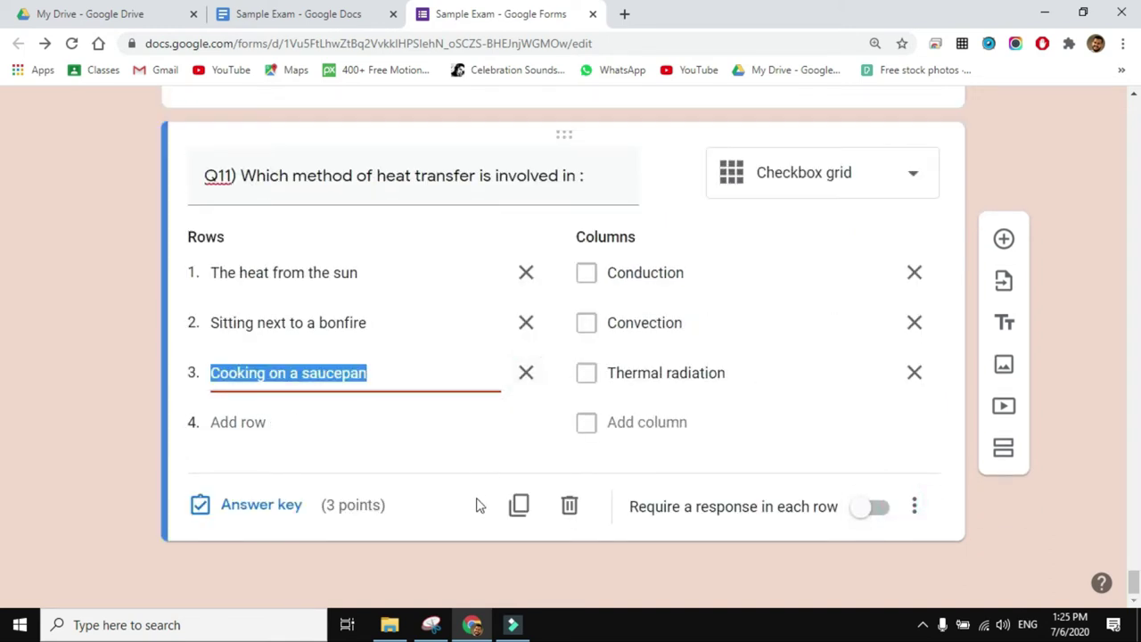
Mark Q11's correct answers: Thermal radiation for the sun, Convection and Thermal radiation for the bonfire, Conduction and Thermal radiation for the saucepan.
click(263, 505)
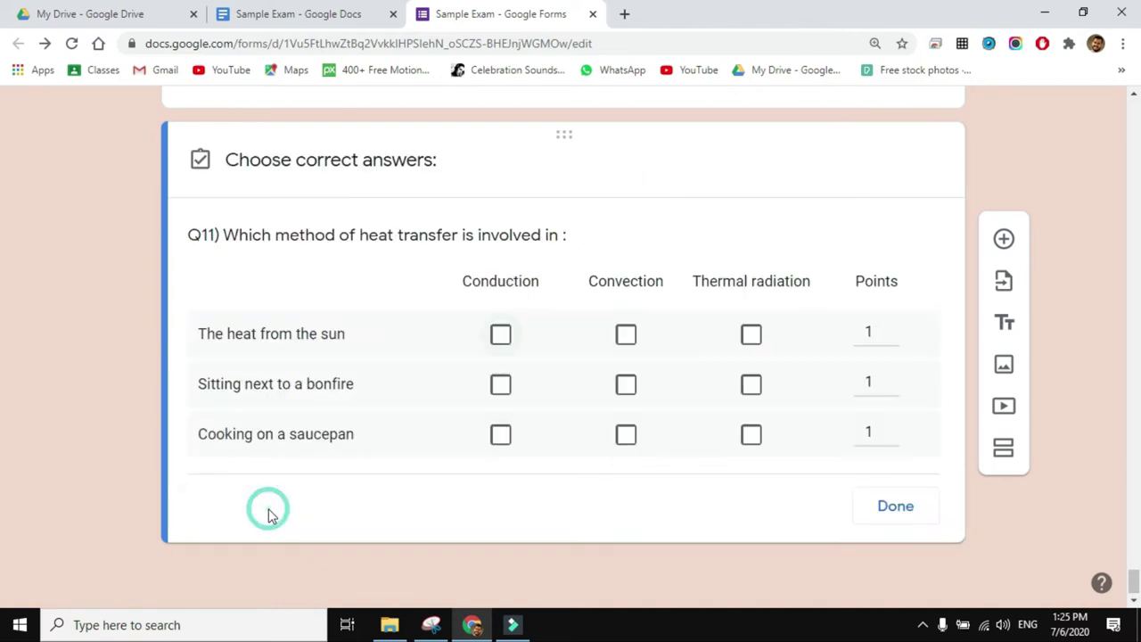
click(749, 334)
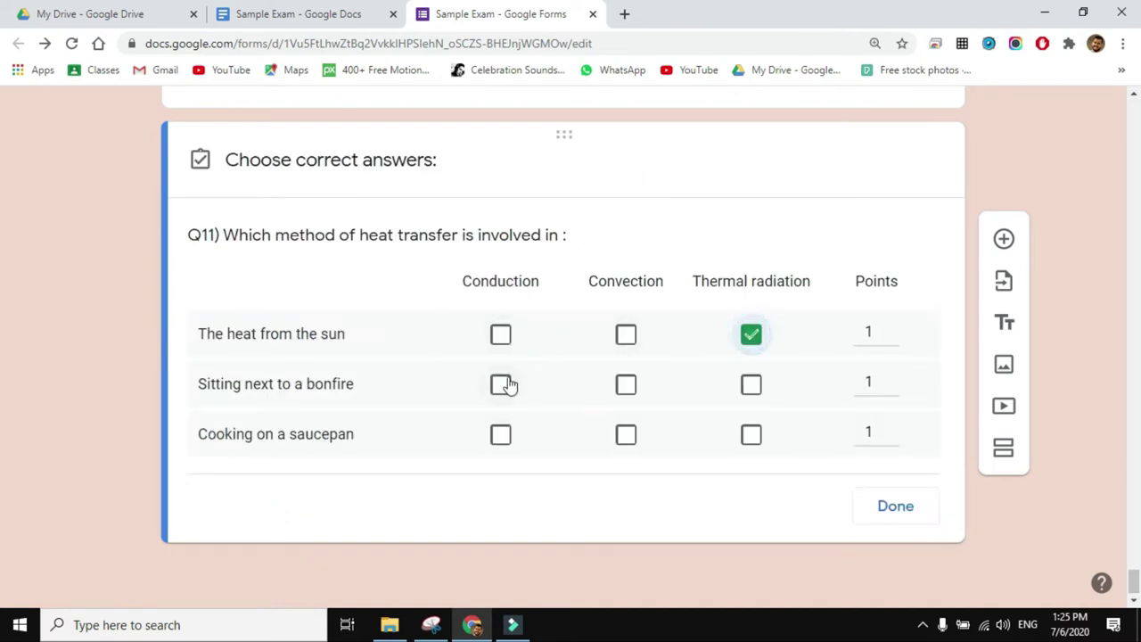
click(626, 384)
click(751, 384)
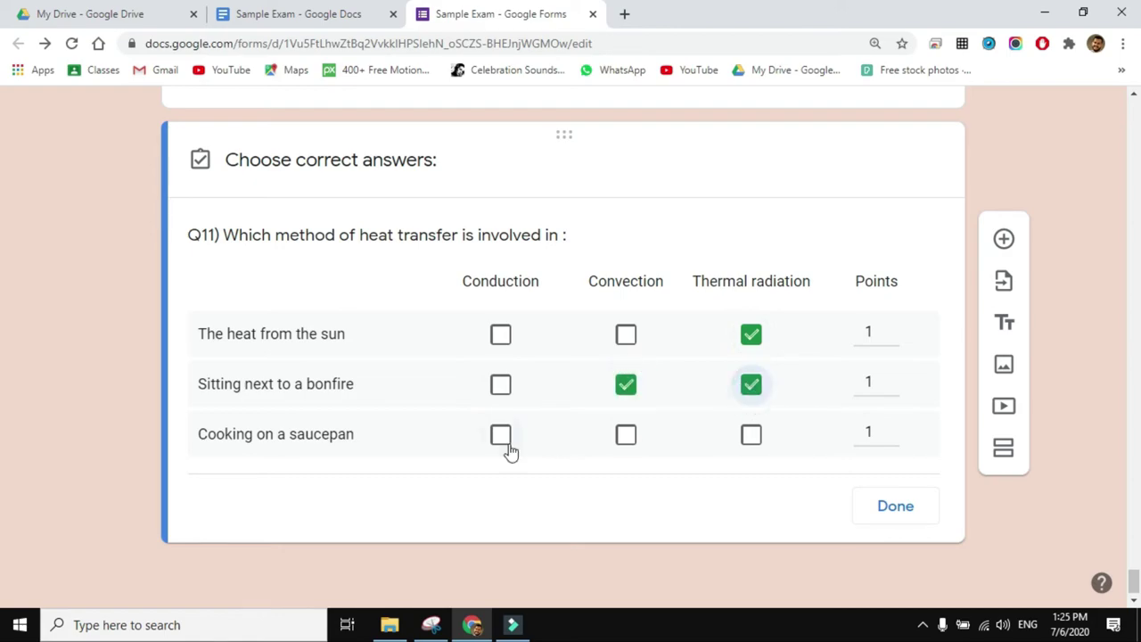
click(500, 434)
click(750, 434)
click(891, 506)
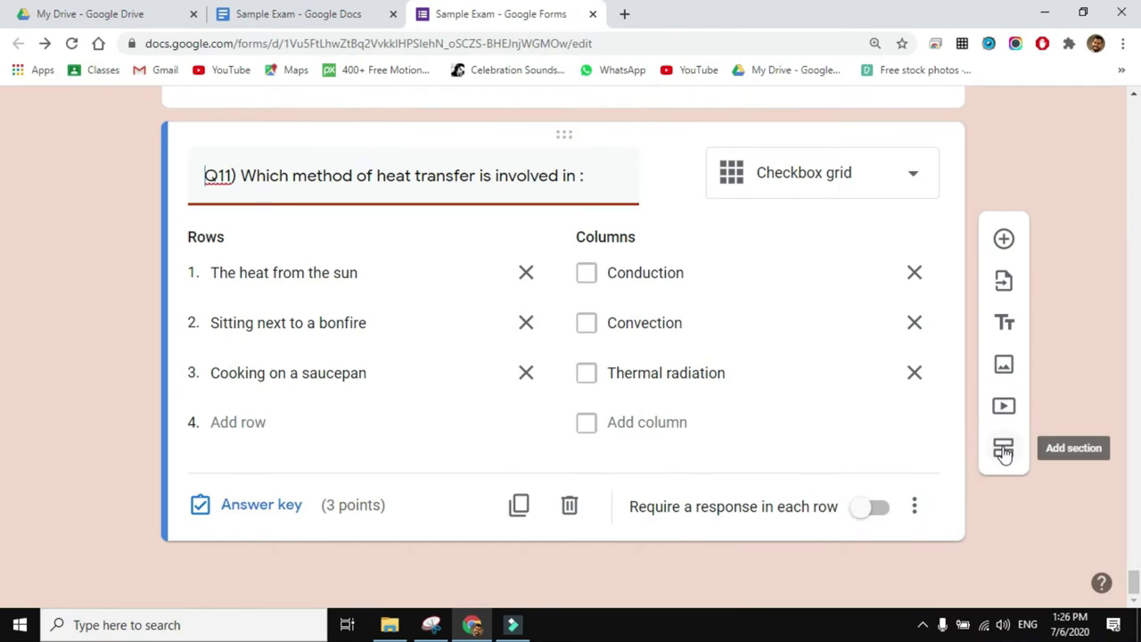
Add a new section after Q11, and read Q12's ray diagram instructions and Figure 5.1 in the exam document.
click(1004, 452)
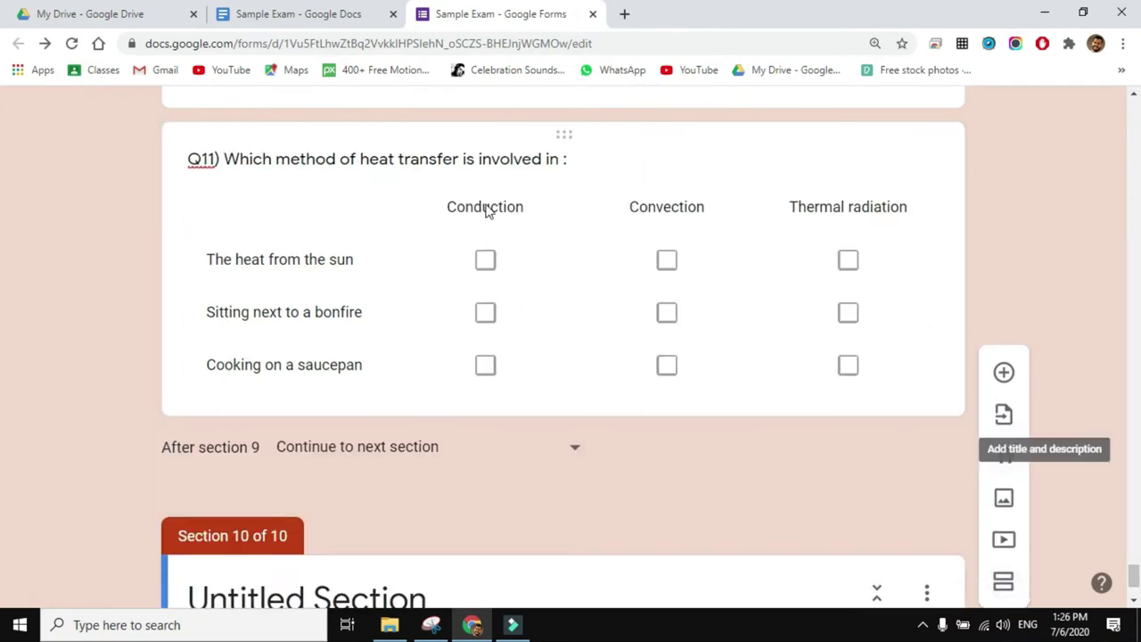
click(364, 10)
scroll(721, 401, down, 3)
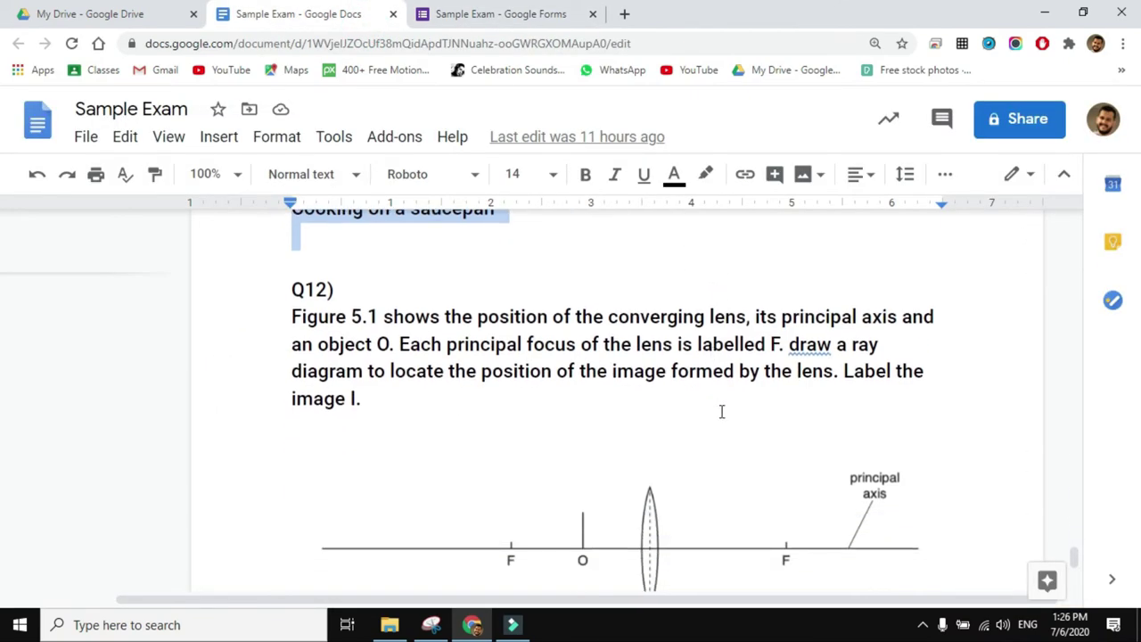
scroll(481, 348, down, 2)
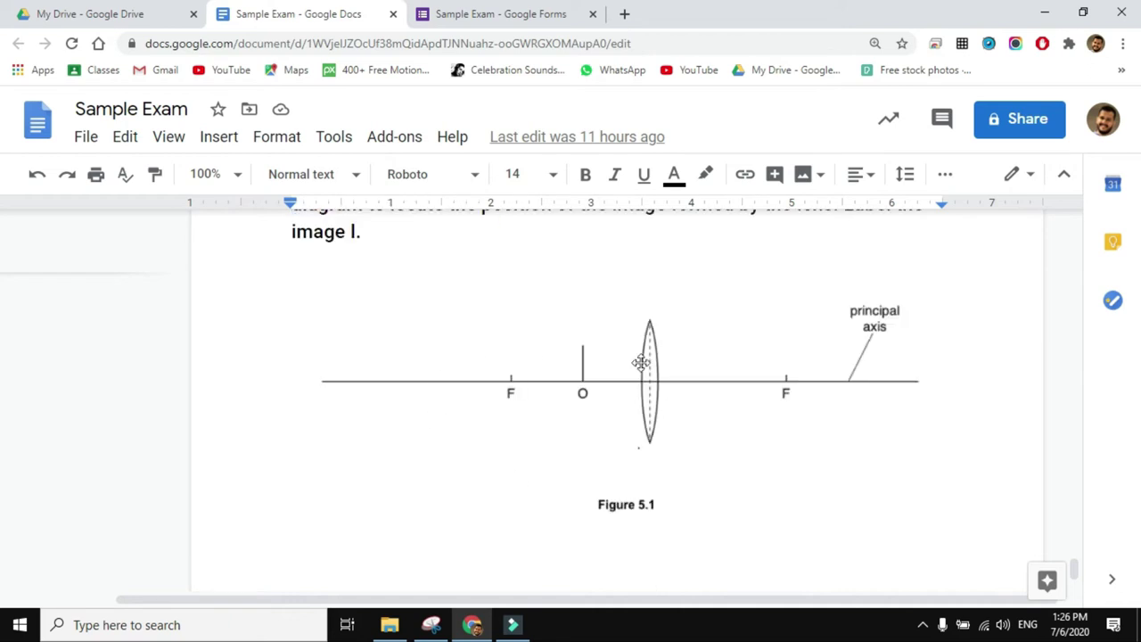
scroll(531, 375, up, 1)
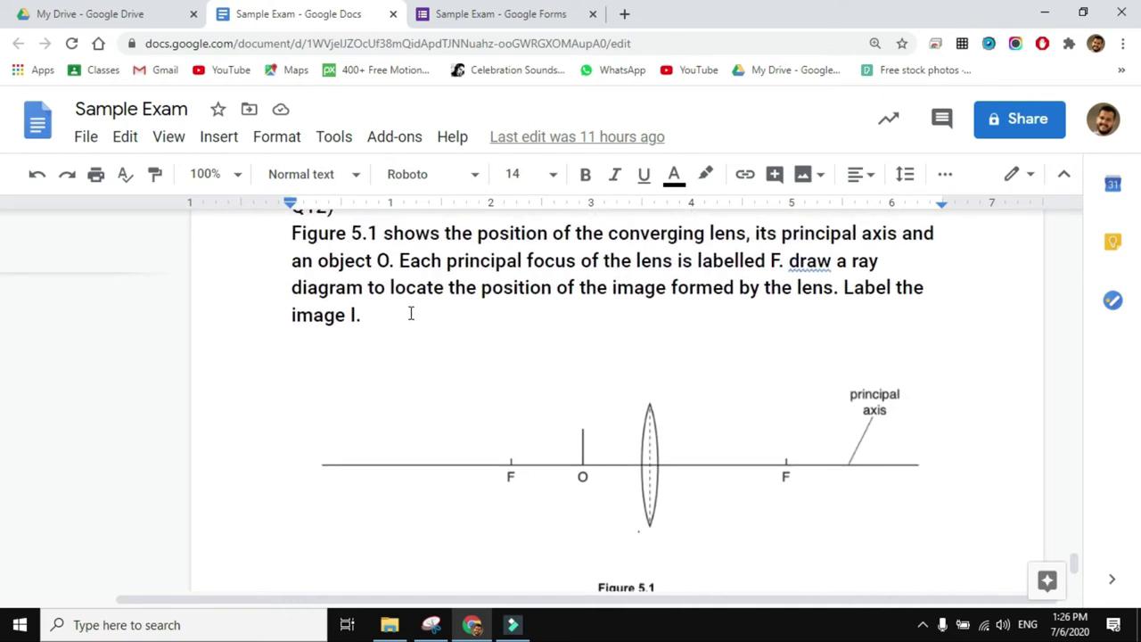
drag(788, 260, 795, 315)
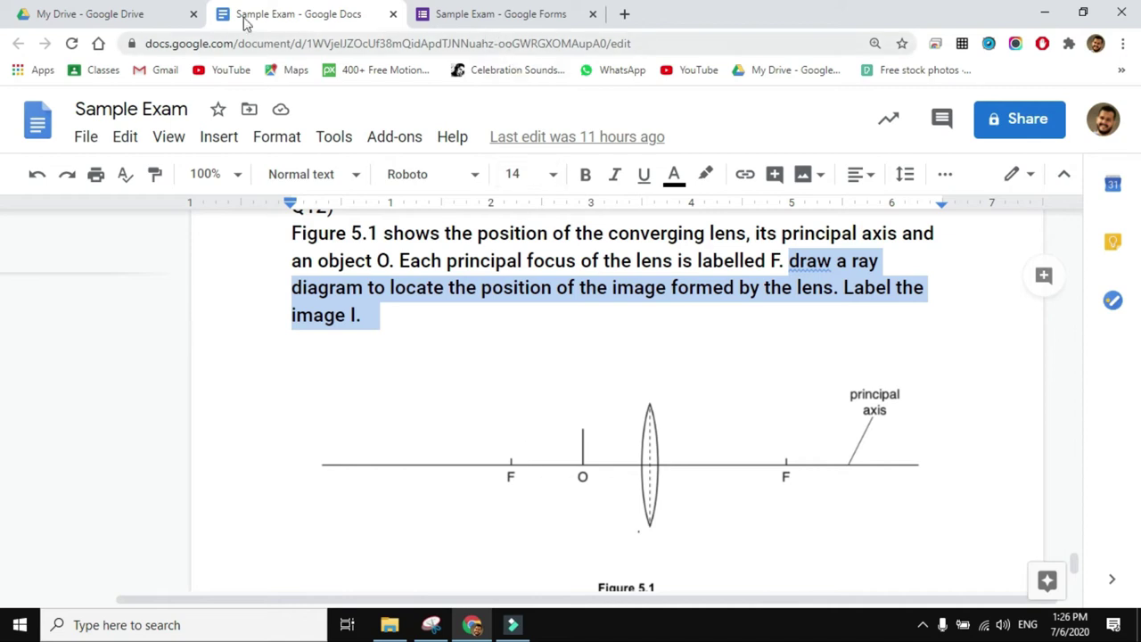
Copy Q12's full question paragraph above Figure 5.1 in the exam document.
scroll(552, 356, up, 1)
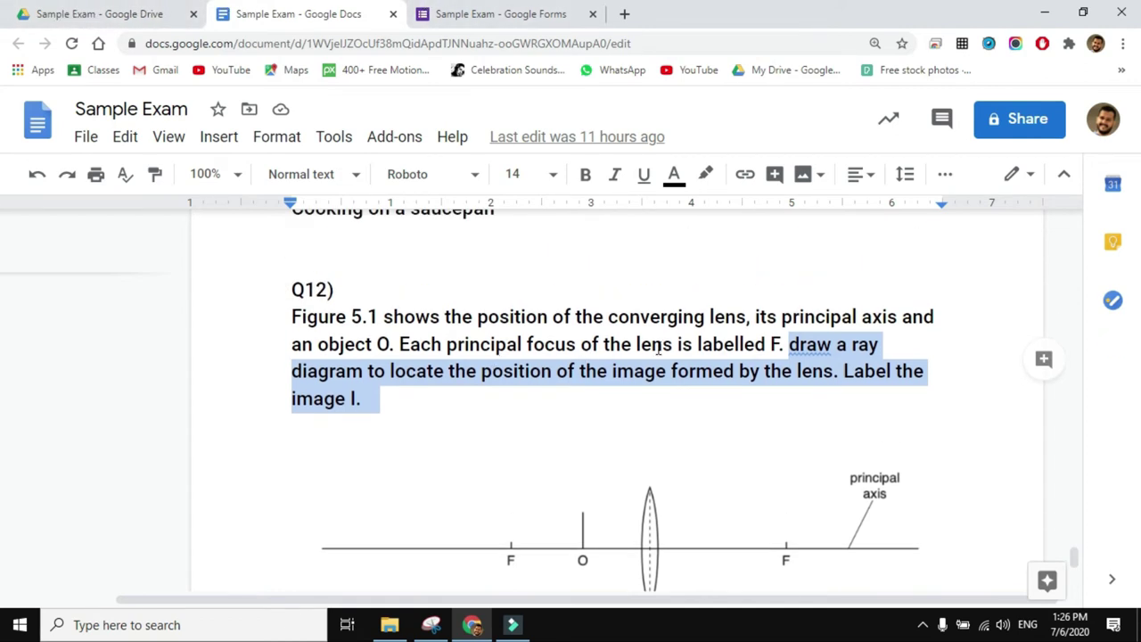
drag(322, 325, 323, 325)
key(ctrl+c)
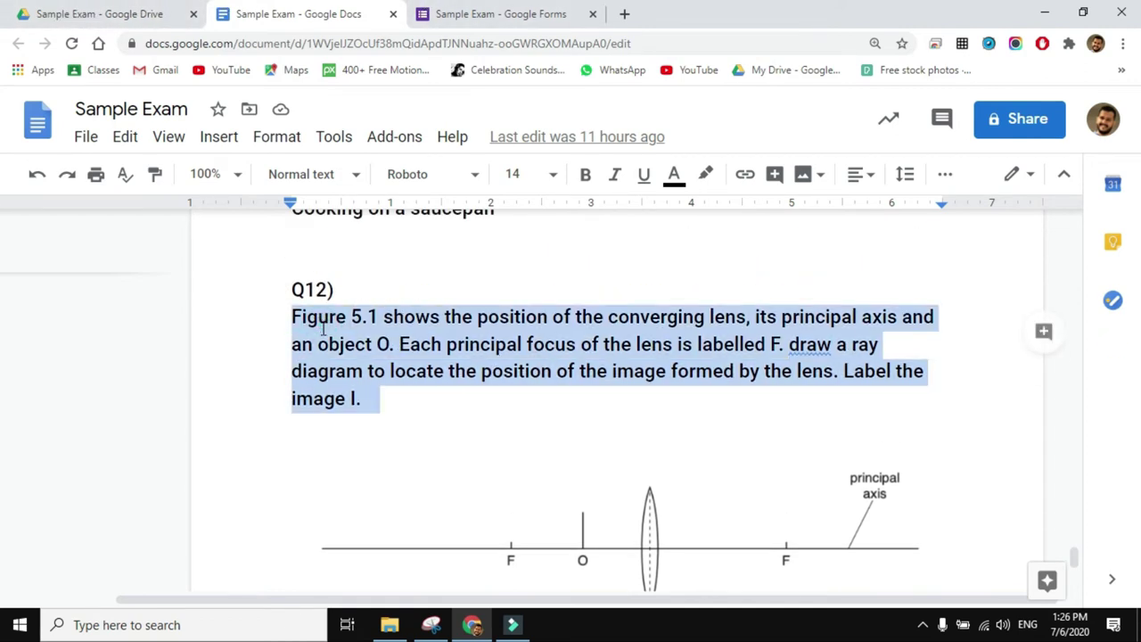
Switch to the Sample Exam form and title section 10 "Theory 2".
key(ctrl+Tab)
click(319, 433)
text(THeory)
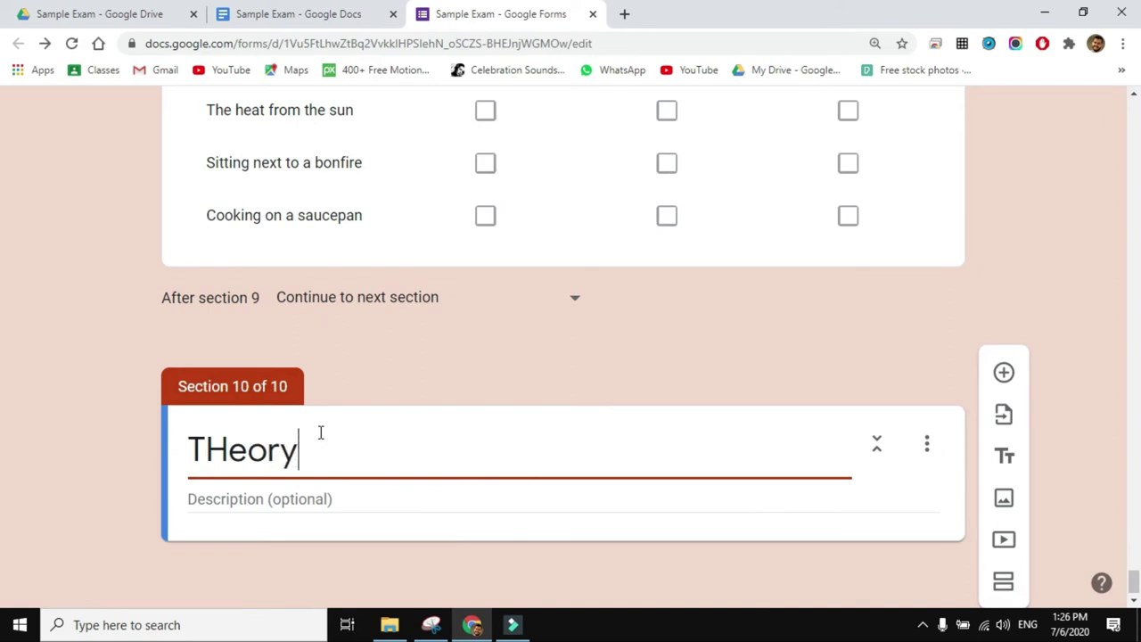
text( 2)
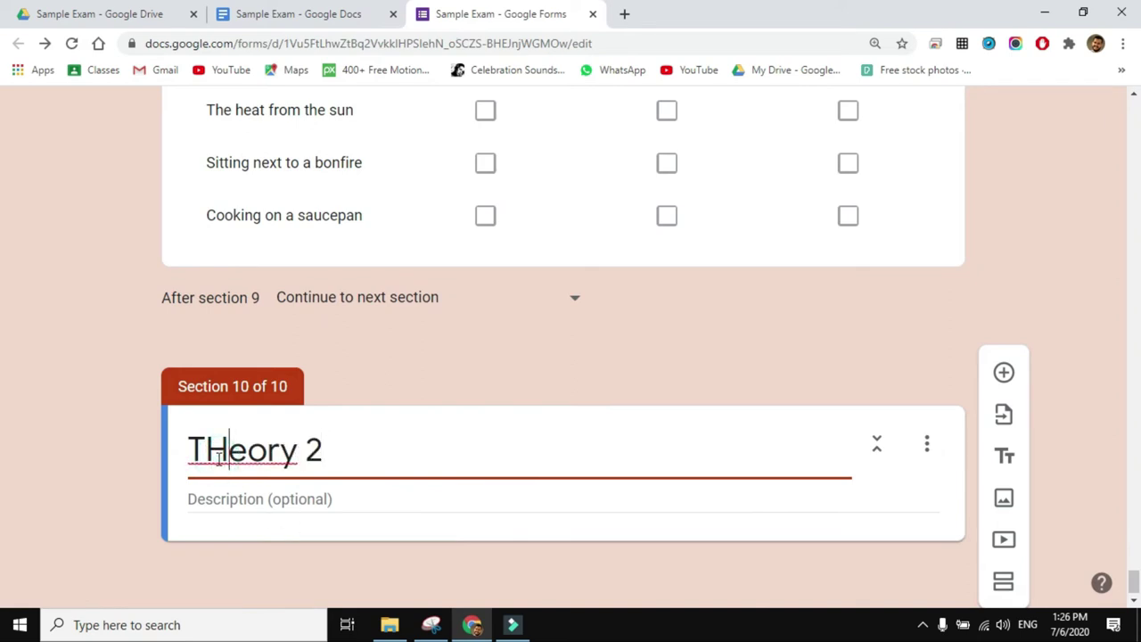
key(BackSpace)
text(h)
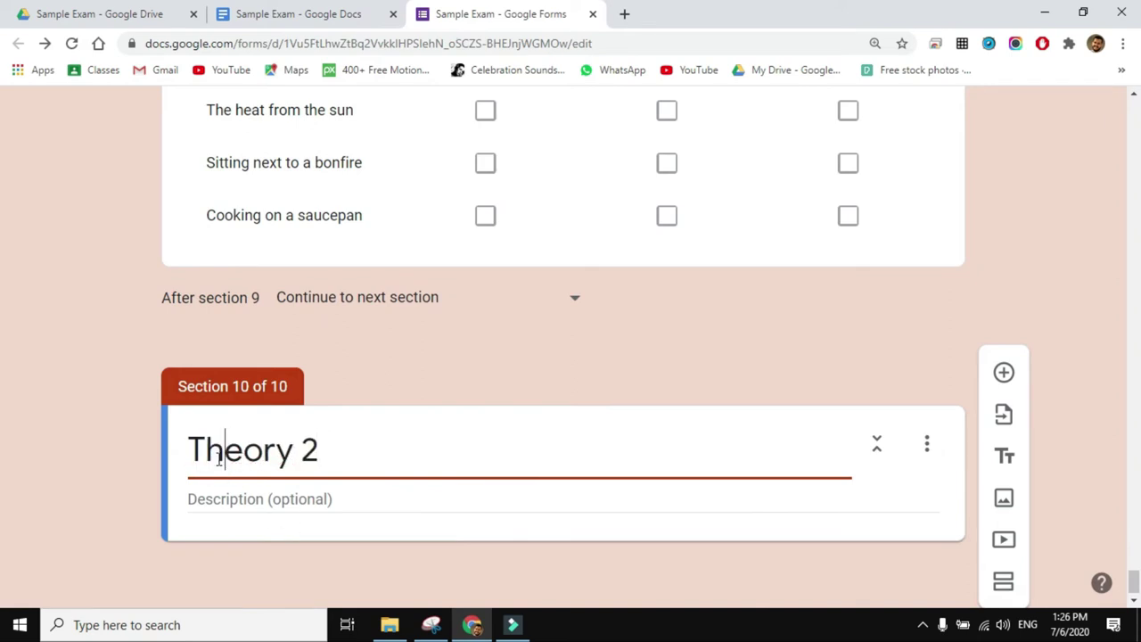
Add a title block to the Theory 2 section with the copied Q12 text, and cut its sentences about drawing the ray diagram and labelling the image.
click(1005, 465)
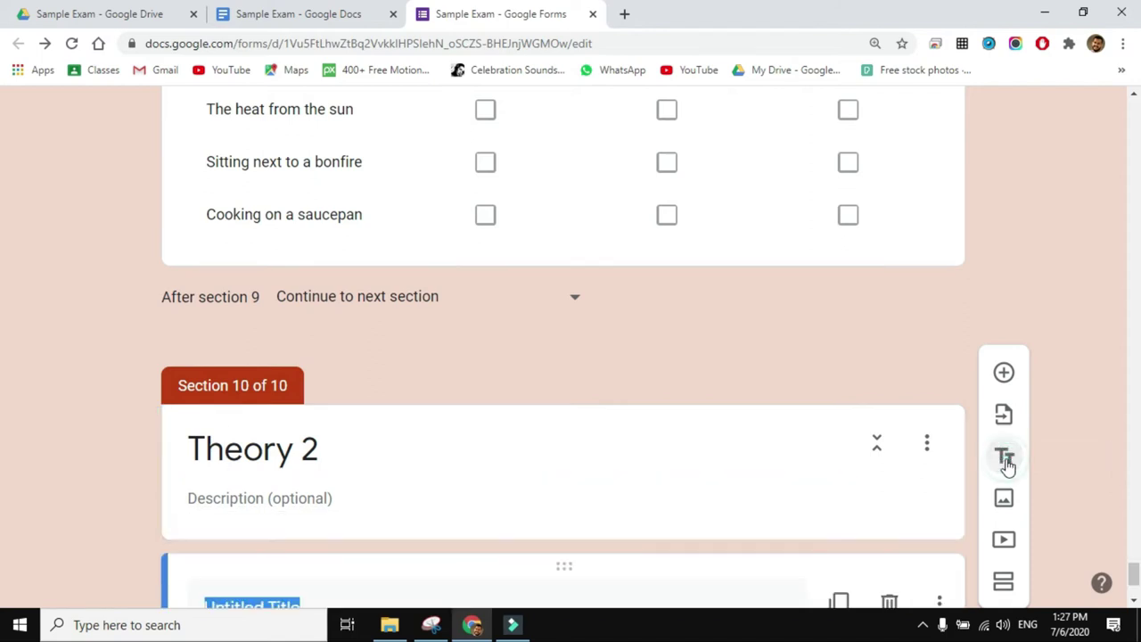
key(ctrl+v)
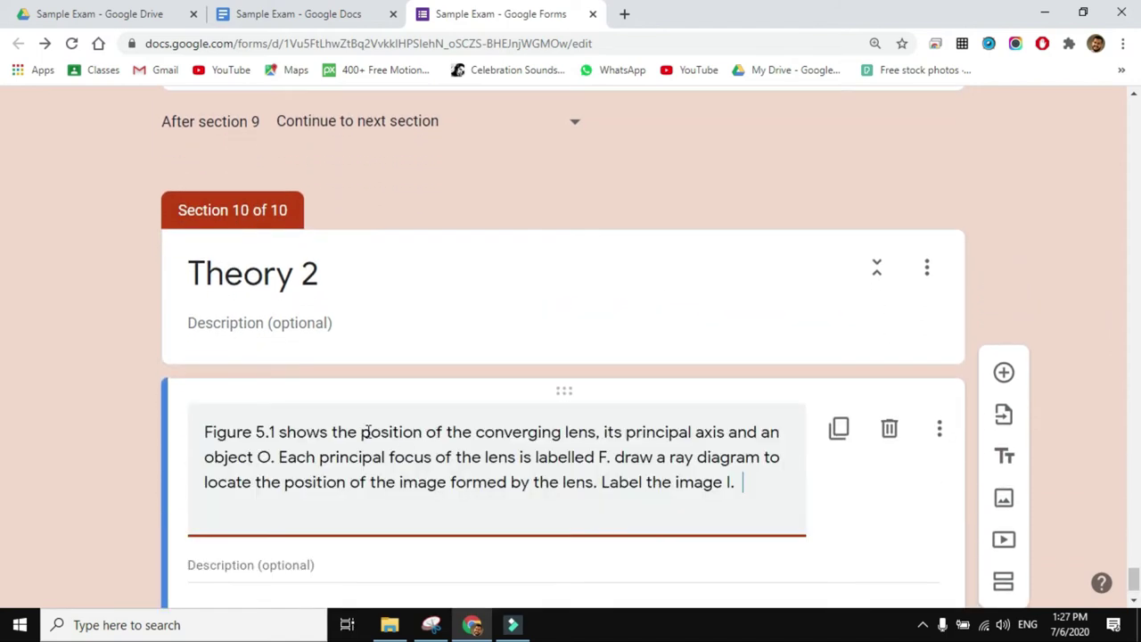
mouse_move(615, 457)
mouse_down()
mouse_move(656, 458)
mouse_move(738, 492)
mouse_up()
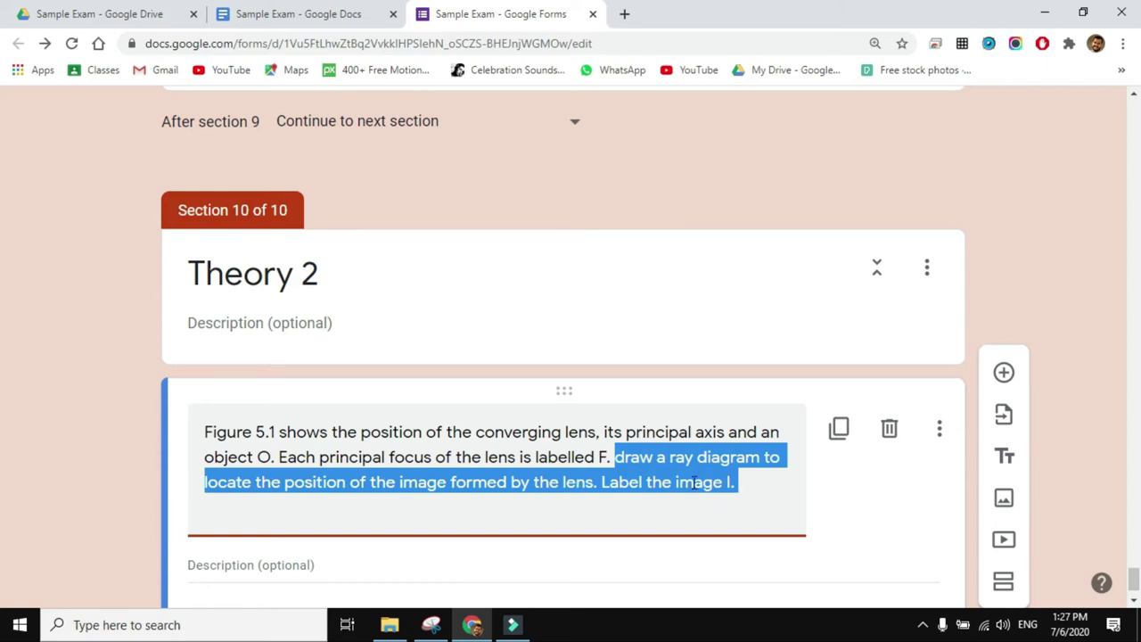
scroll(681, 481, down, 1)
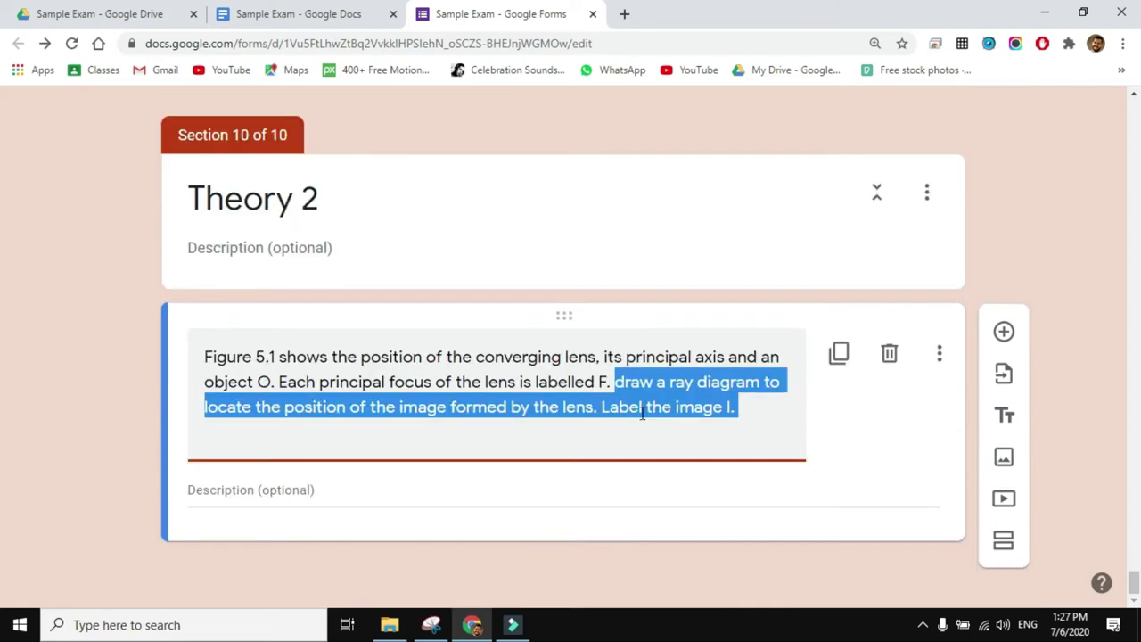
key(ctrl+x)
Append "Click on the link above the image, then click copy to drive so you get a copy of the image in your drive" to the Q12 text.
text(Click on)
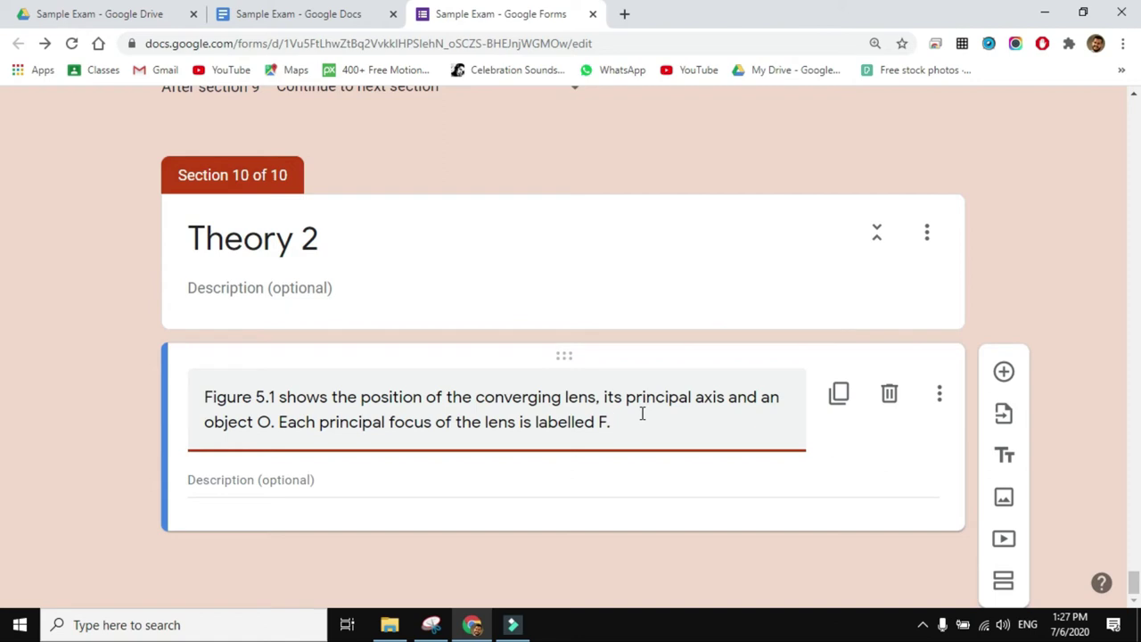
text( the link above the image)
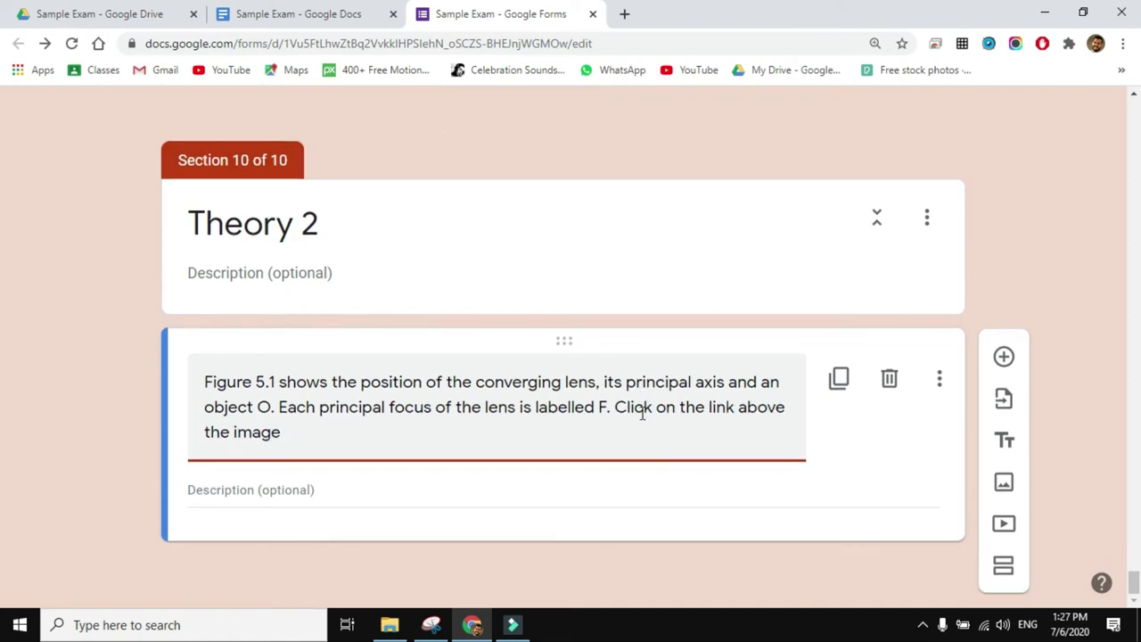
text(, then click copy to drive so you )
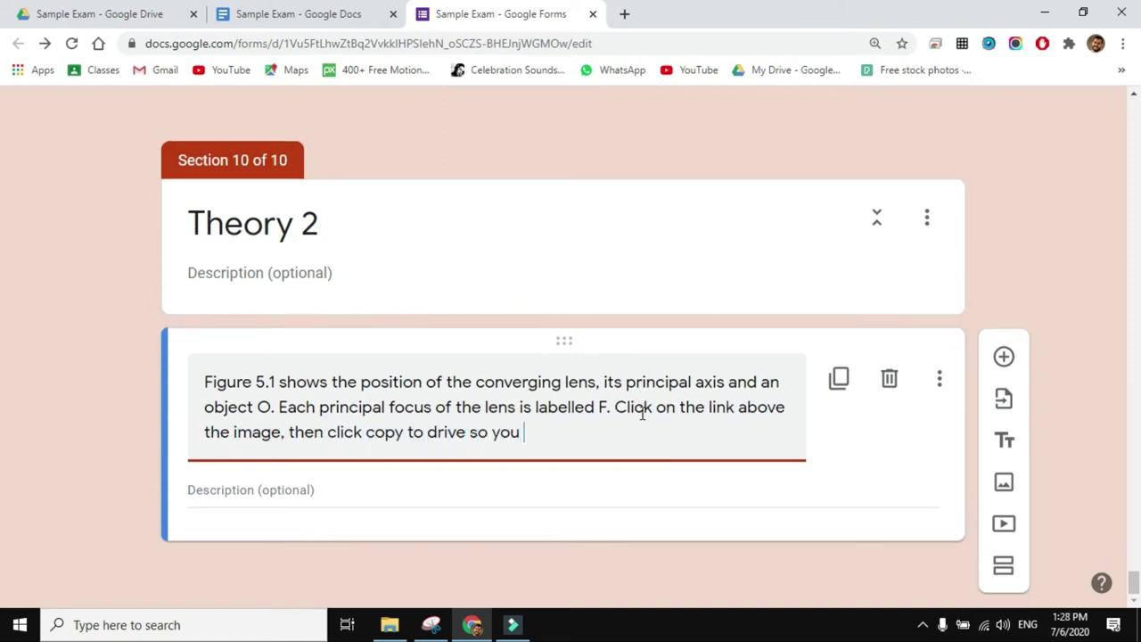
text(get a copy of the image in y)
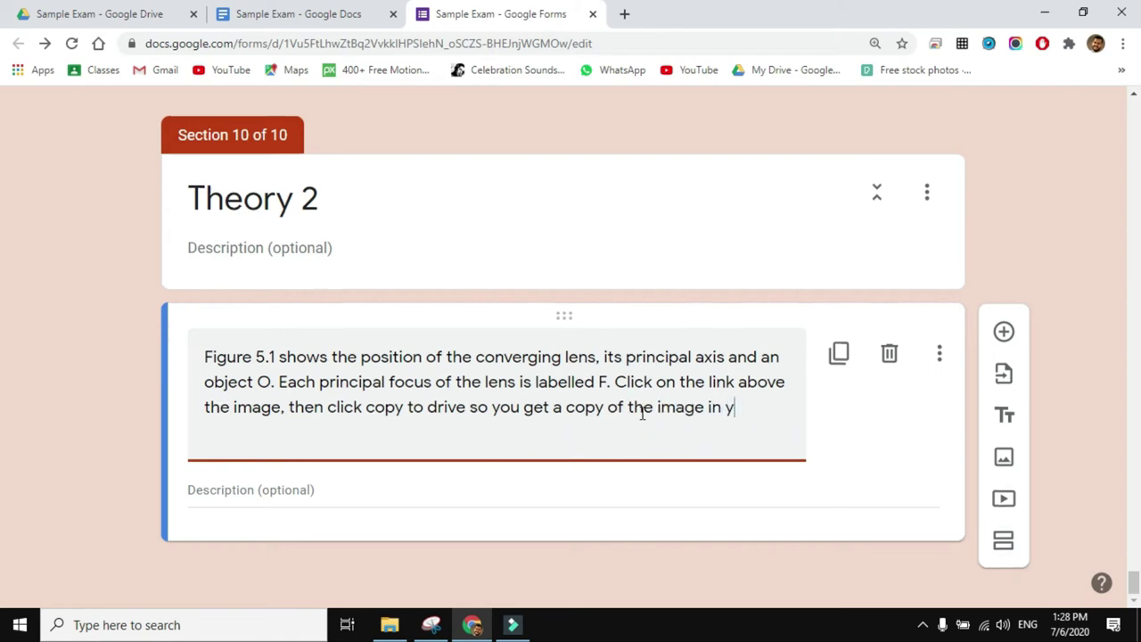
text(our drive)
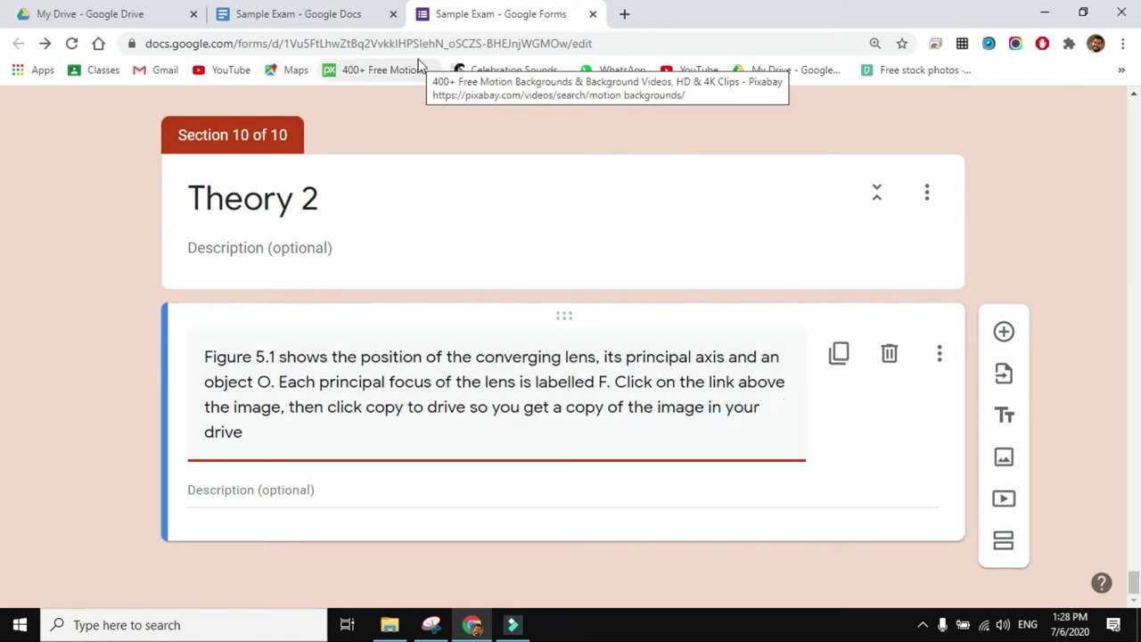
Create a new Google Drawing in Drive's Sample Exam folder and name it Q12.
click(156, 9)
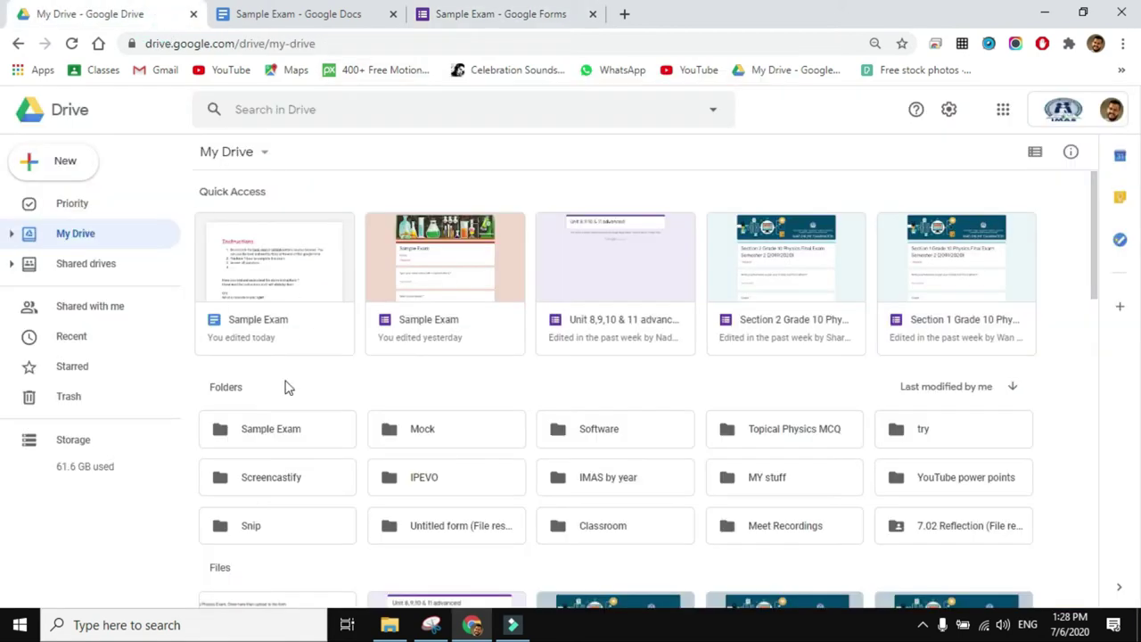
double_click(257, 429)
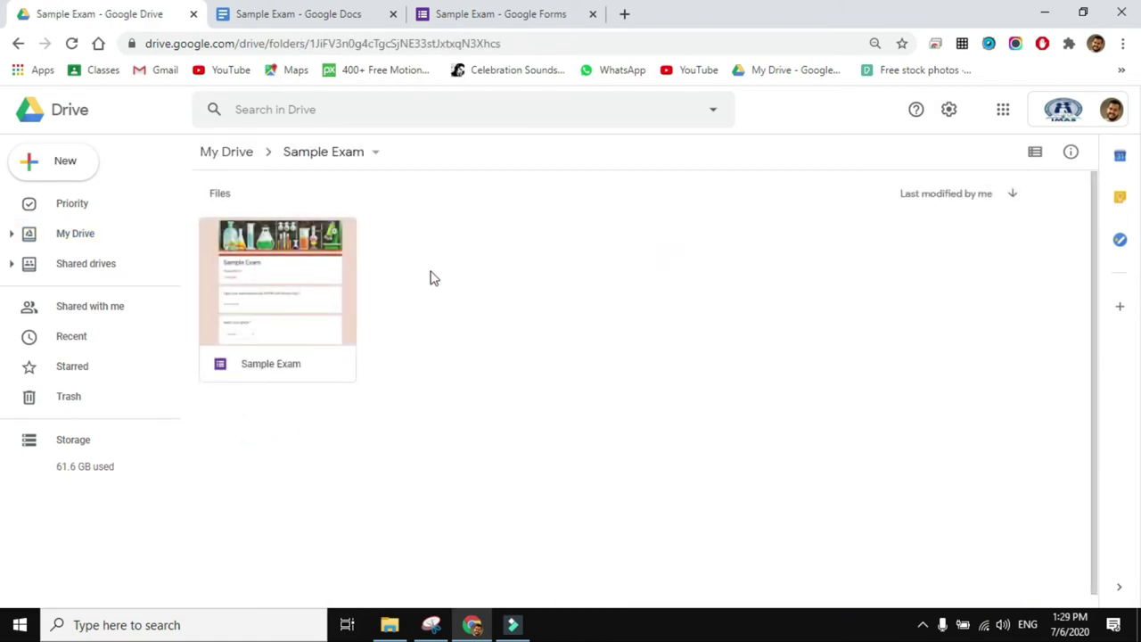
right_click(489, 275)
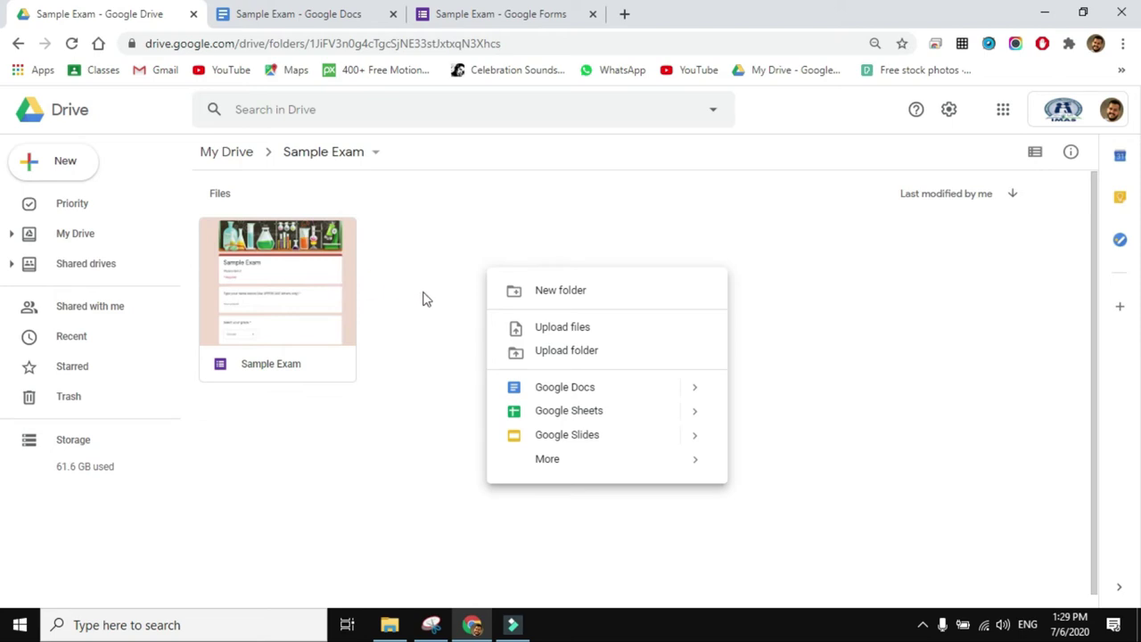
mouse_move(571, 462)
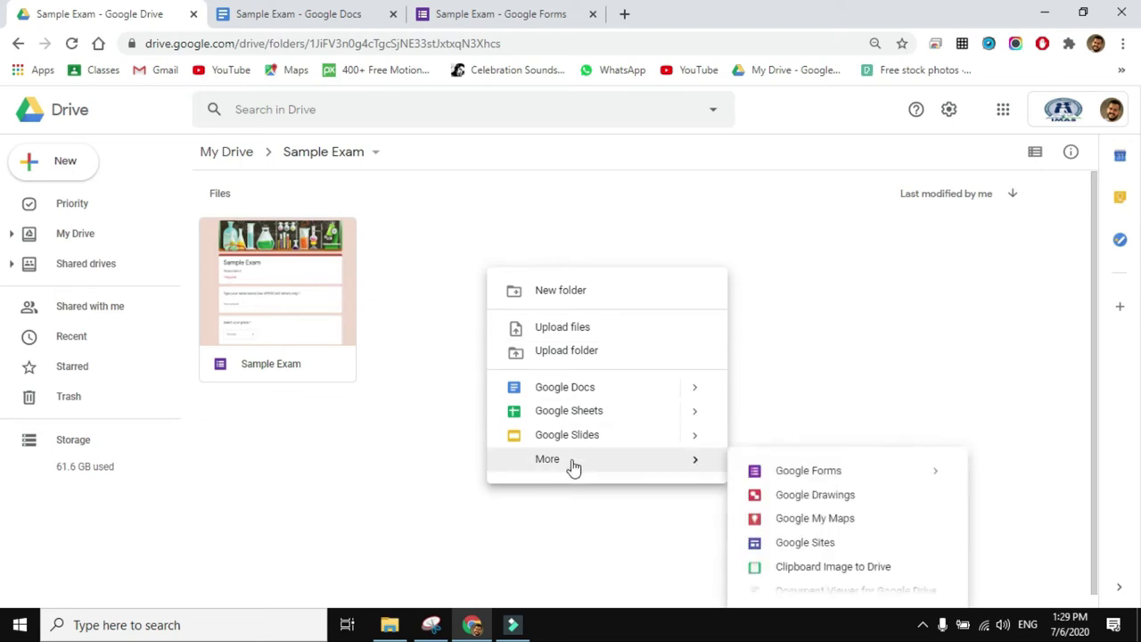
click(840, 504)
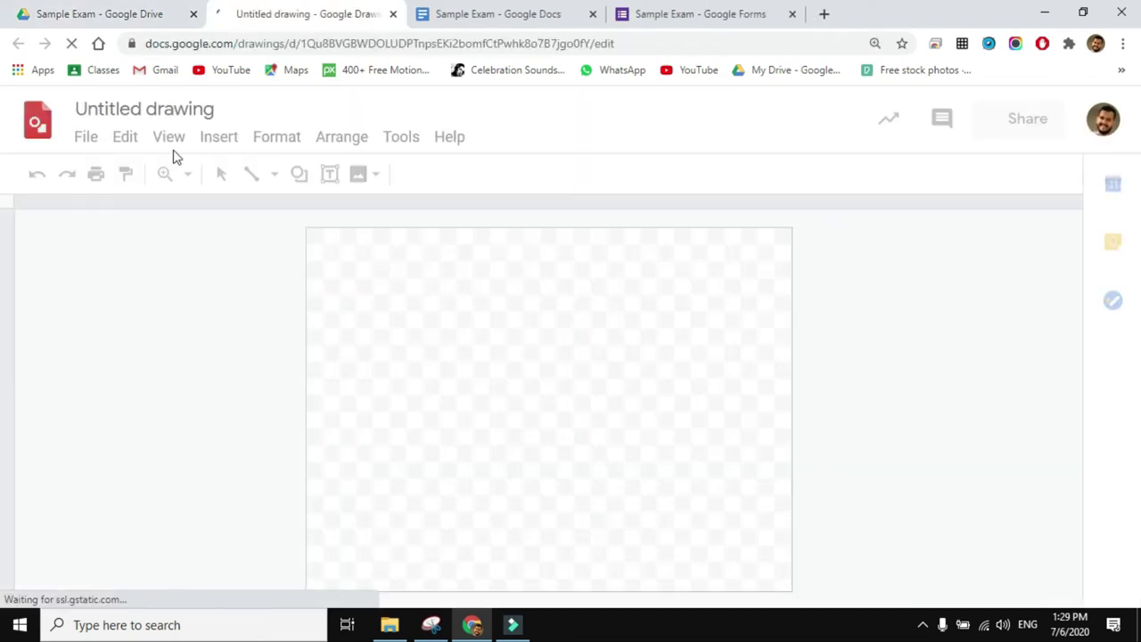
click(167, 111)
text(Q12)
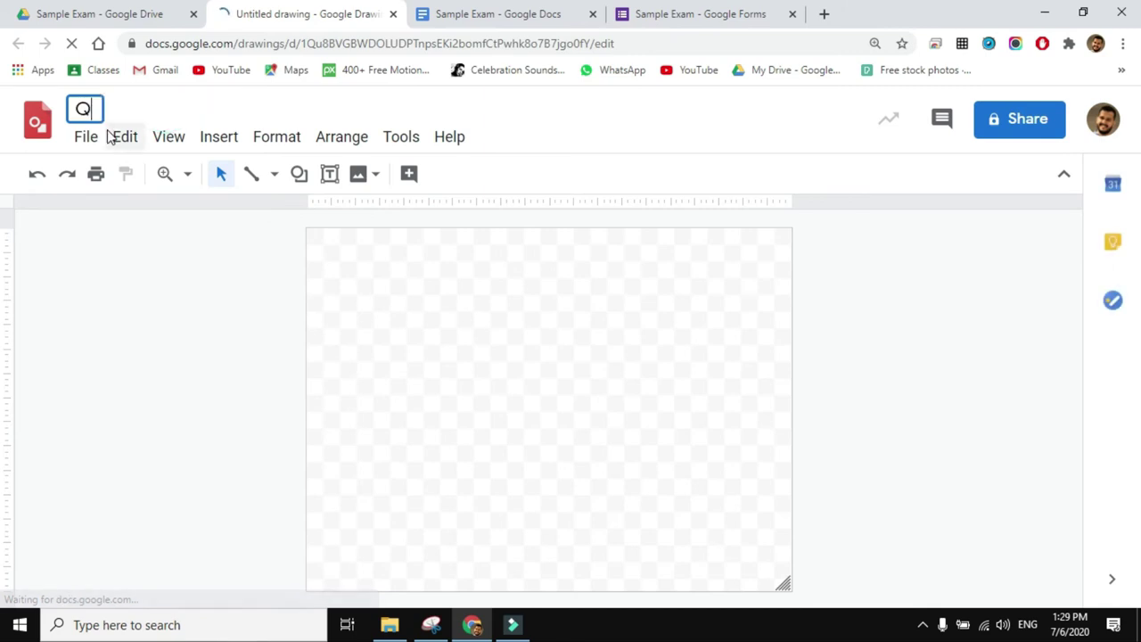
Capture Figure 5.1 from the exam document with Snipping Tool and save the snip as q12.
click(722, 13)
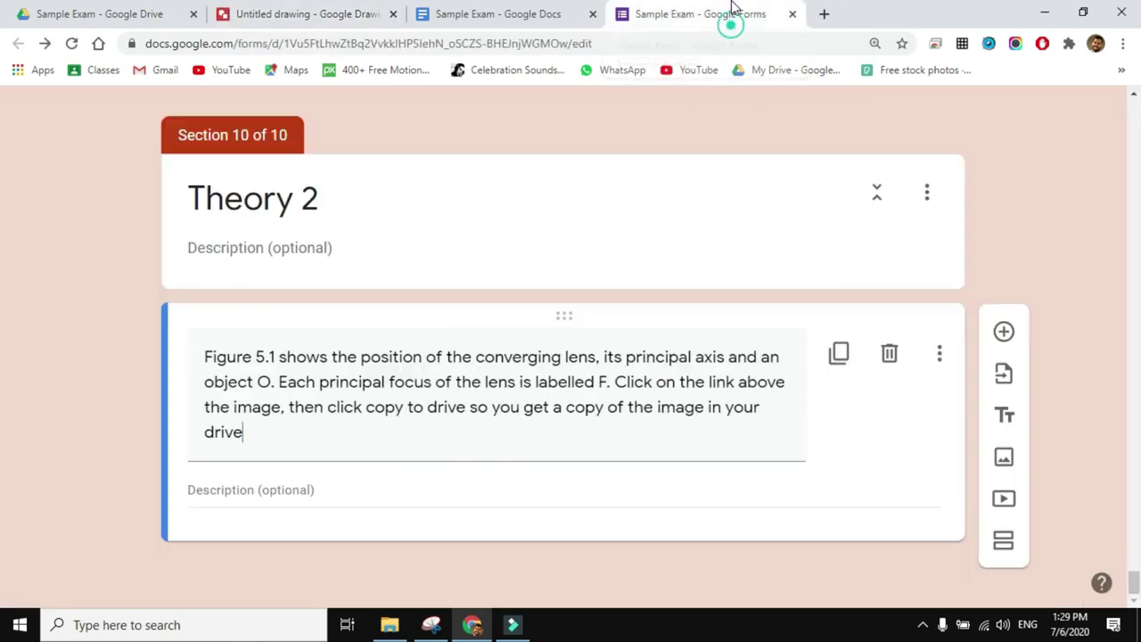
click(558, 18)
scroll(573, 474, down, 3)
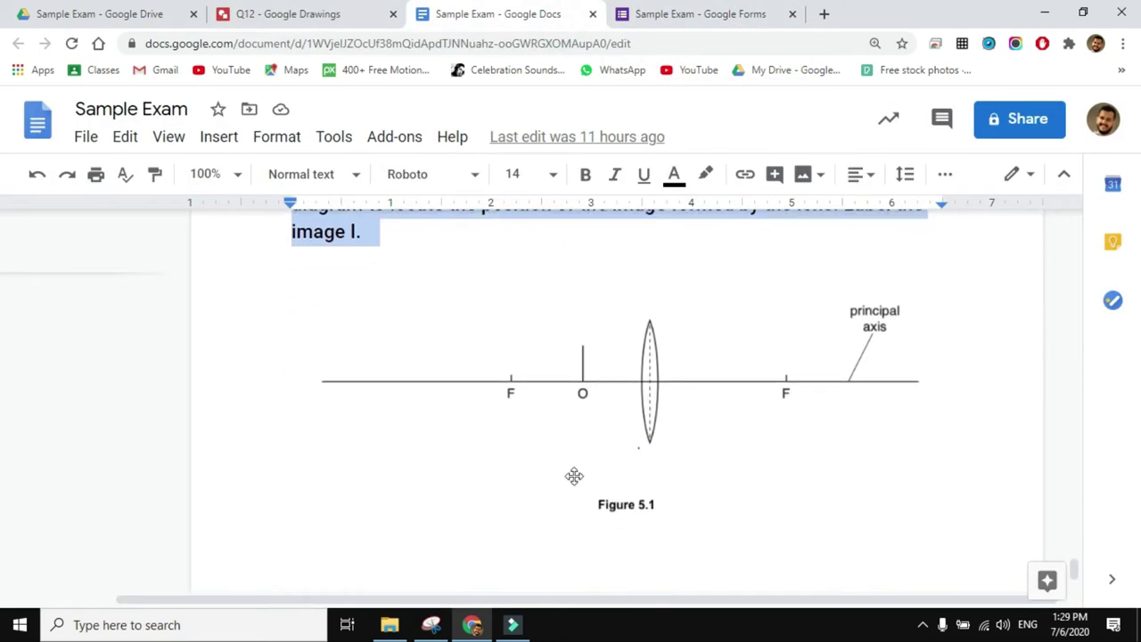
click(431, 622)
click(234, 232)
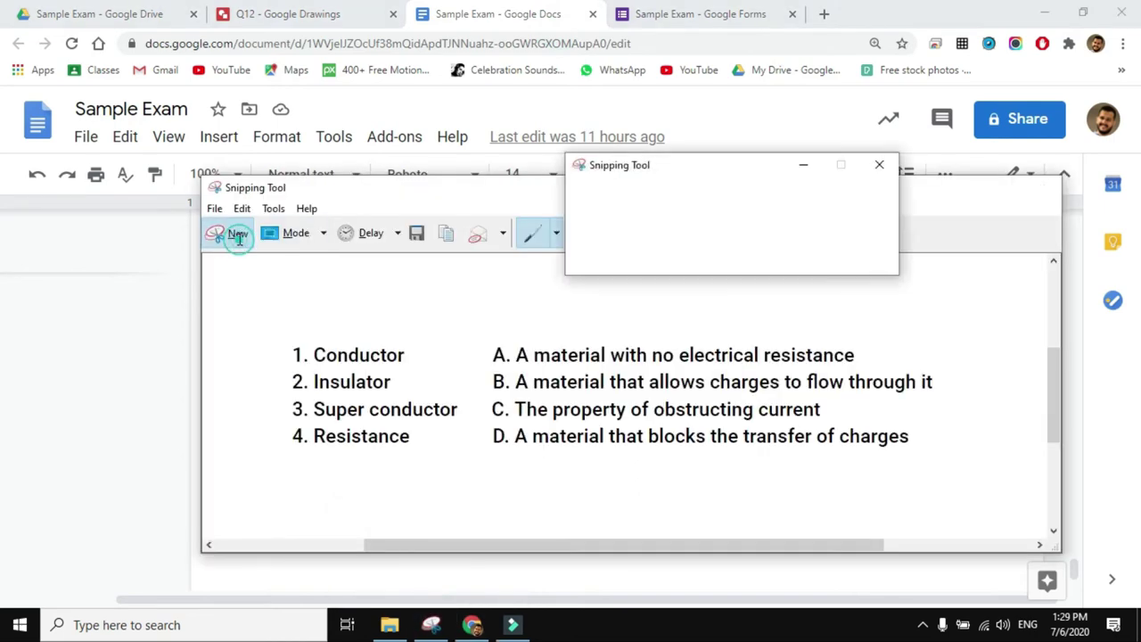
drag(267, 252, 953, 525)
right_click(772, 372)
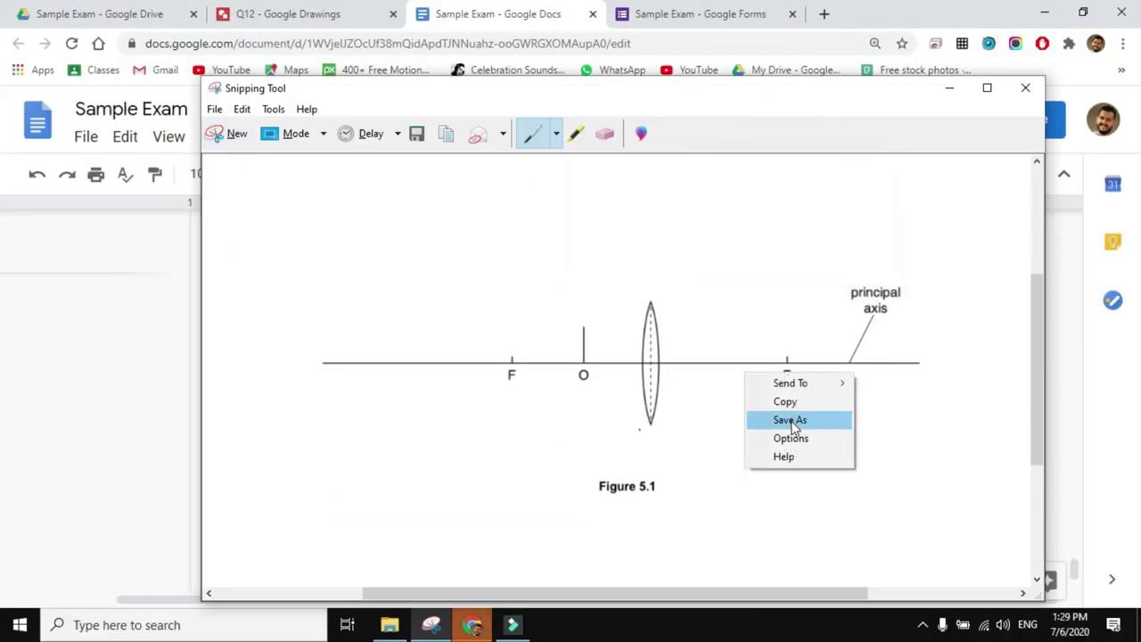
click(792, 418)
text(q12)
click(662, 496)
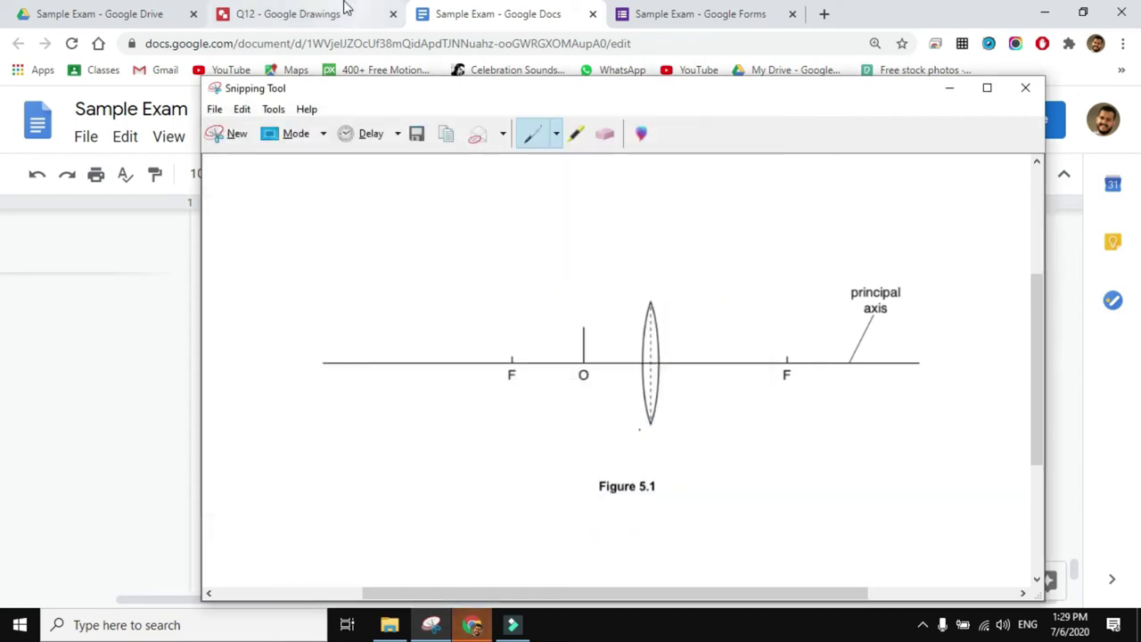
Insert the saved q12 image from the computer into the Q12 drawing.
click(288, 13)
click(218, 137)
mouse_move(282, 183)
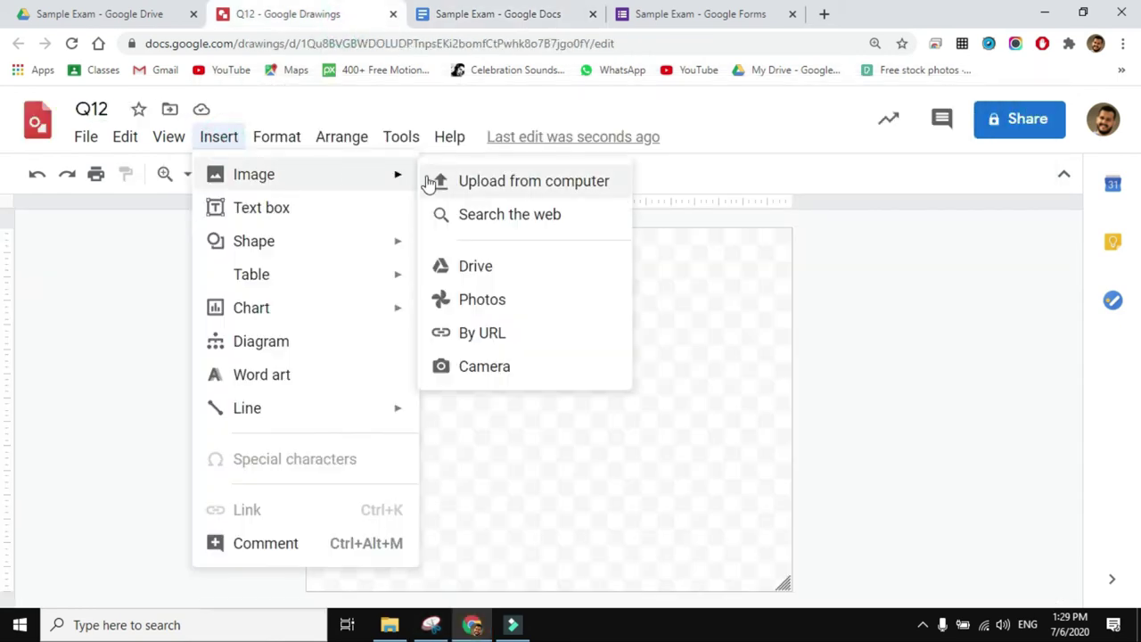
click(452, 179)
click(395, 294)
click(428, 372)
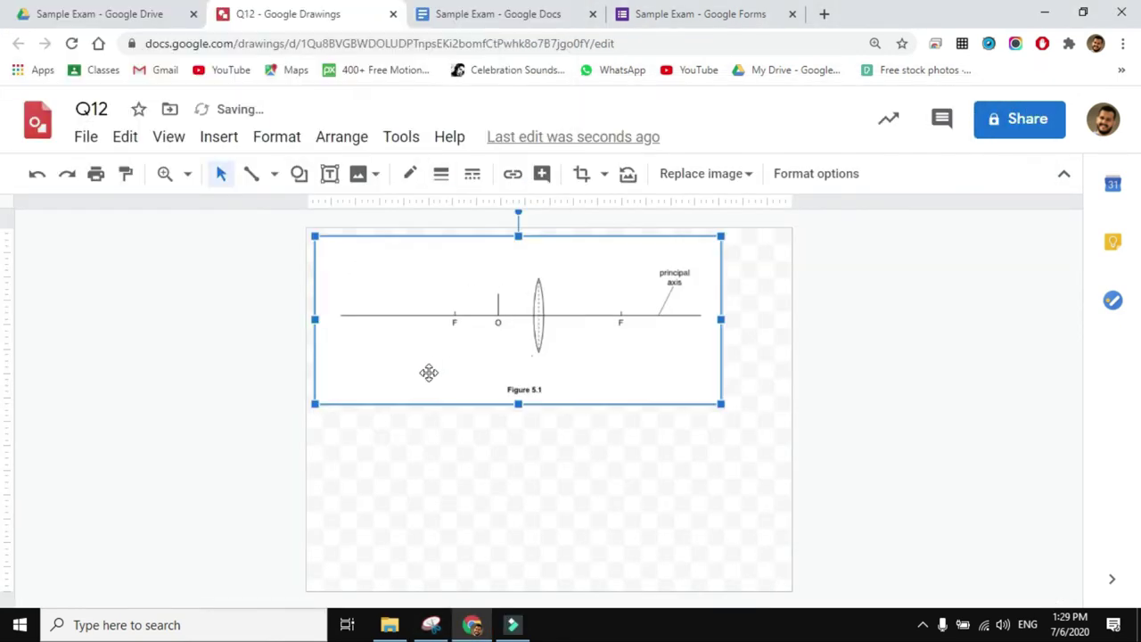
Move the lens figure to the middle of the canvas and enlarge it to the full canvas width.
drag(482, 329, 474, 403)
drag(713, 478, 790, 507)
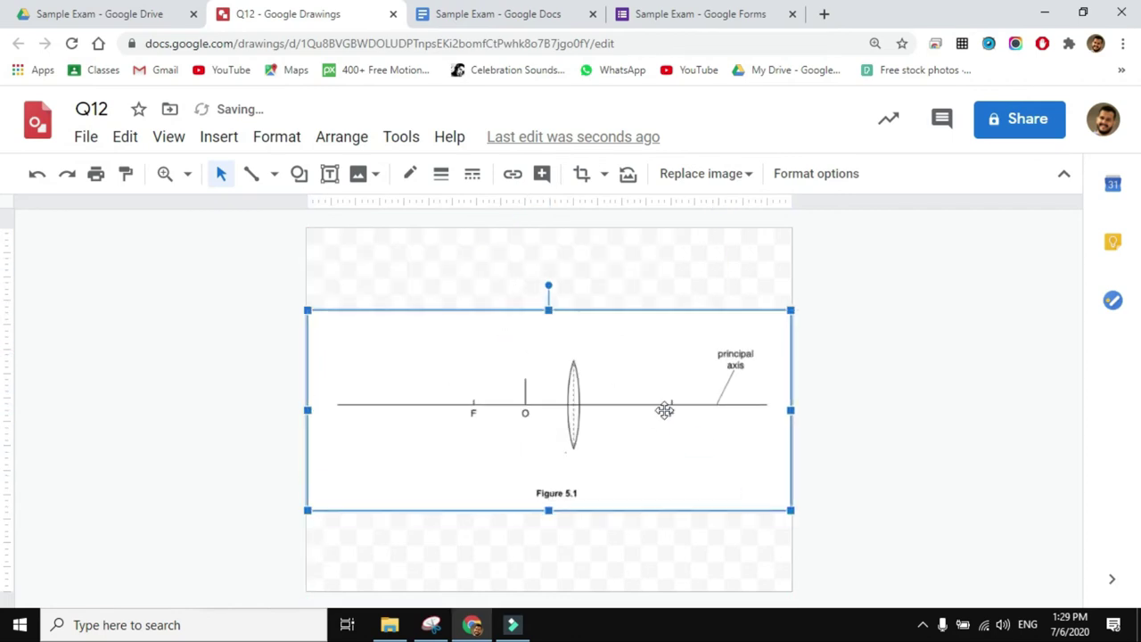
click(453, 264)
Add a text box reading "Q12) Physics Exam" above the figure and move it to the canvas's upper-left corner.
click(329, 174)
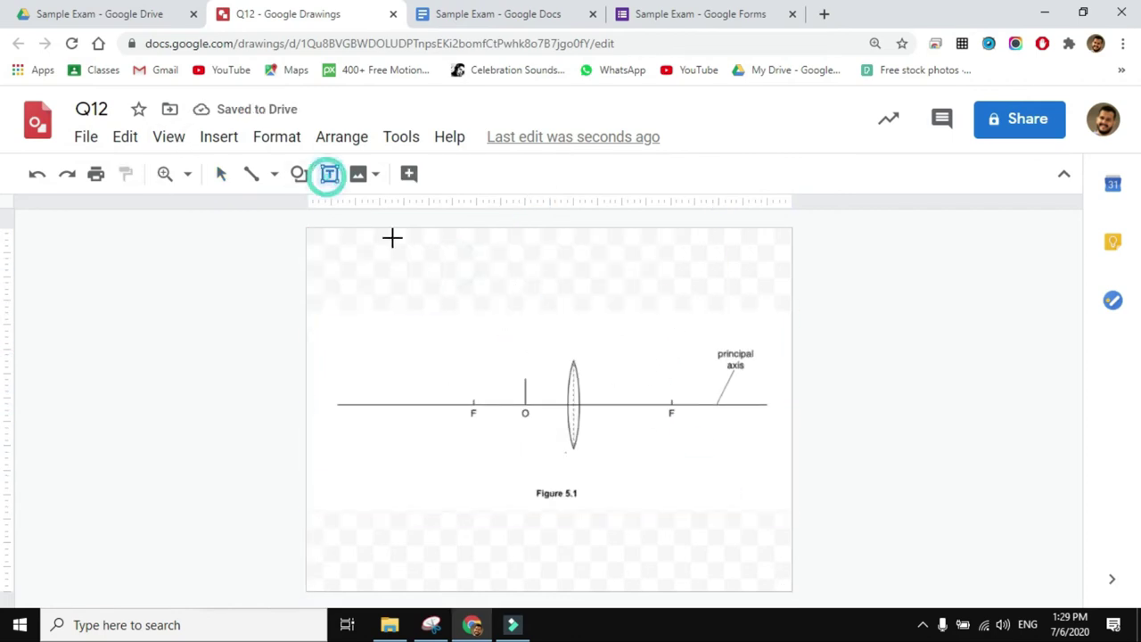
drag(381, 252, 770, 299)
text(Q12))
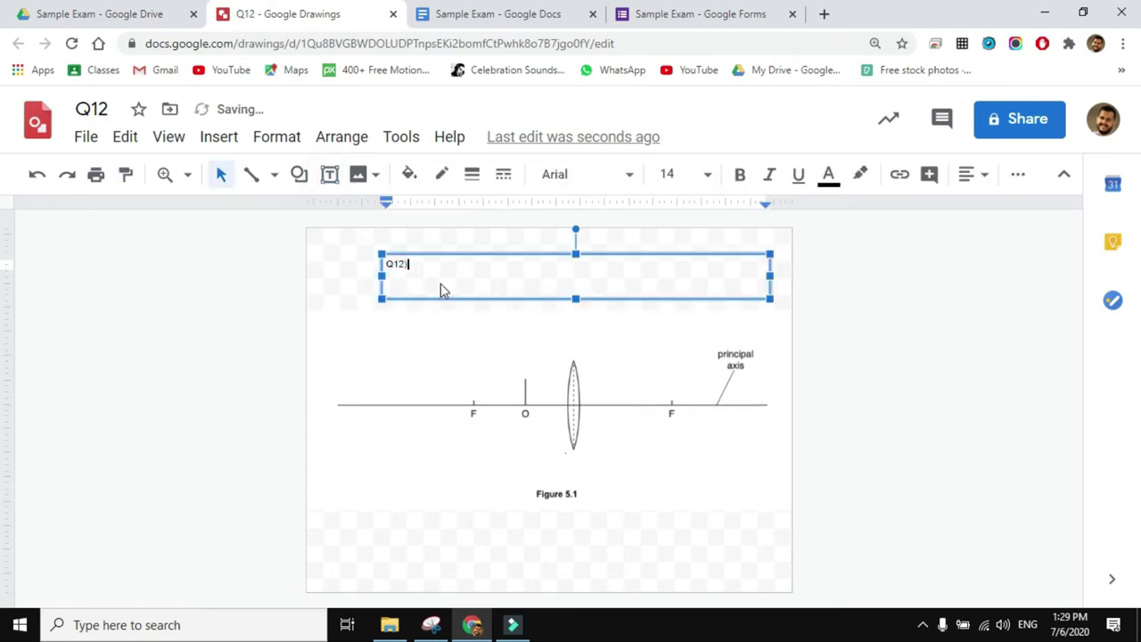
text( Physics Exam)
drag(466, 257, 407, 254)
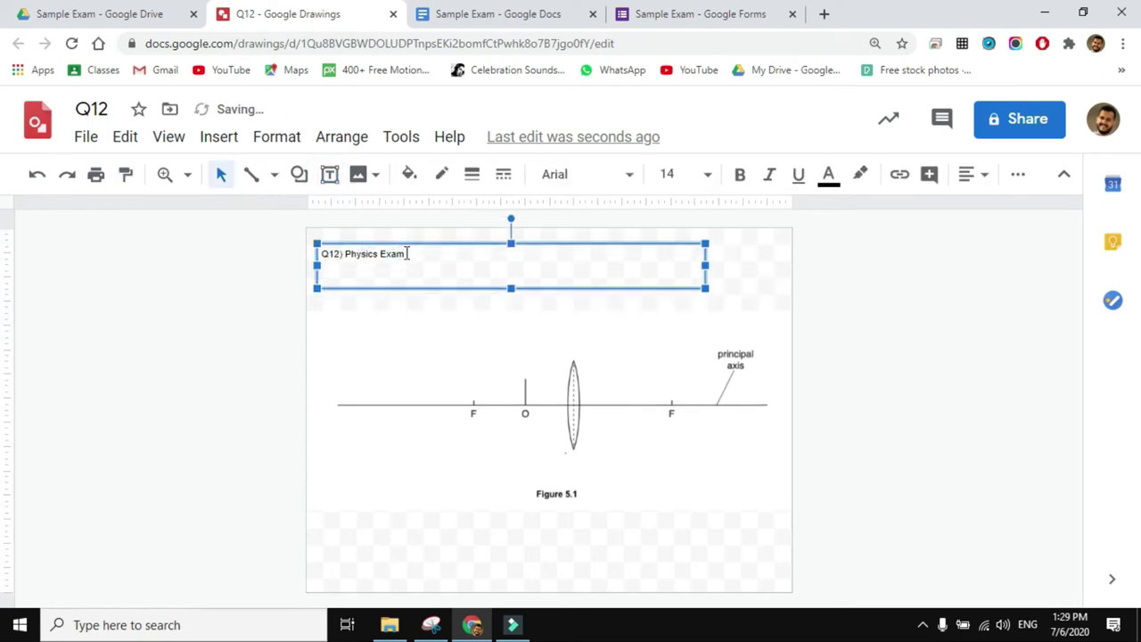
Set the "Q12) Physics Exam" heading's font size to 30.
key(ctrl+a)
click(708, 174)
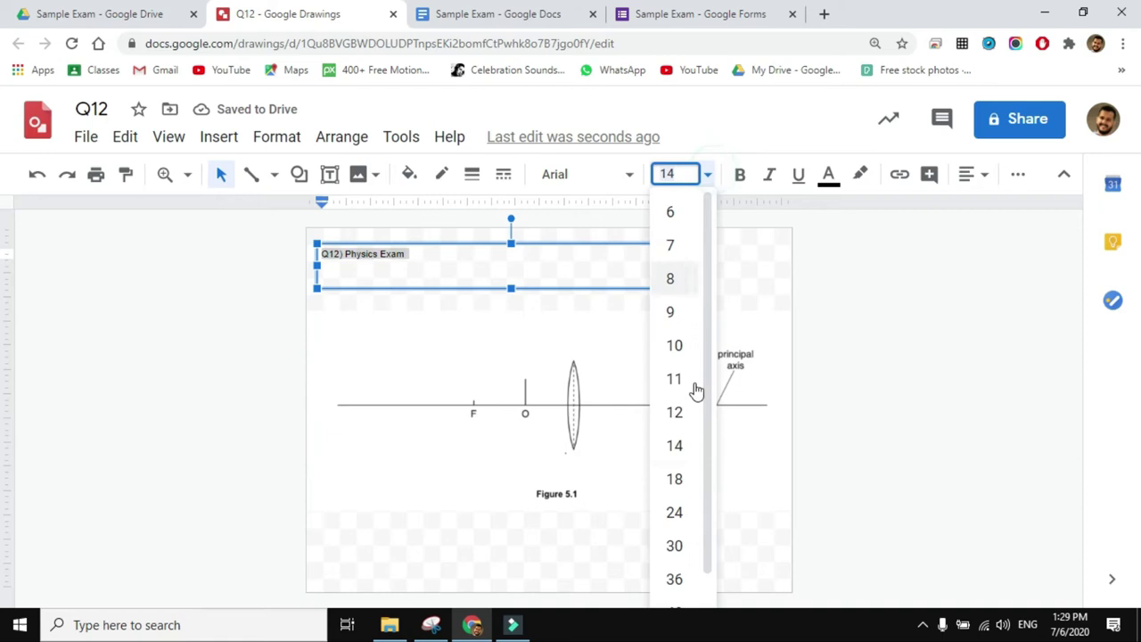
click(675, 547)
click(751, 242)
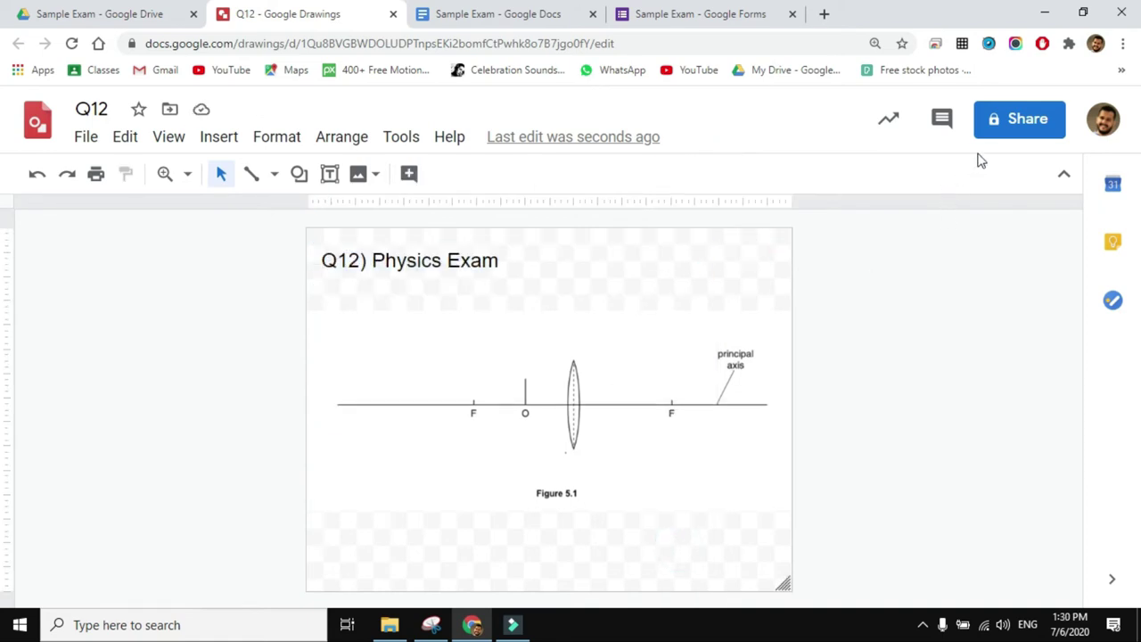
Open the Q12 drawing's sharing settings and make the link accessible to members of the school organisation.
click(1009, 125)
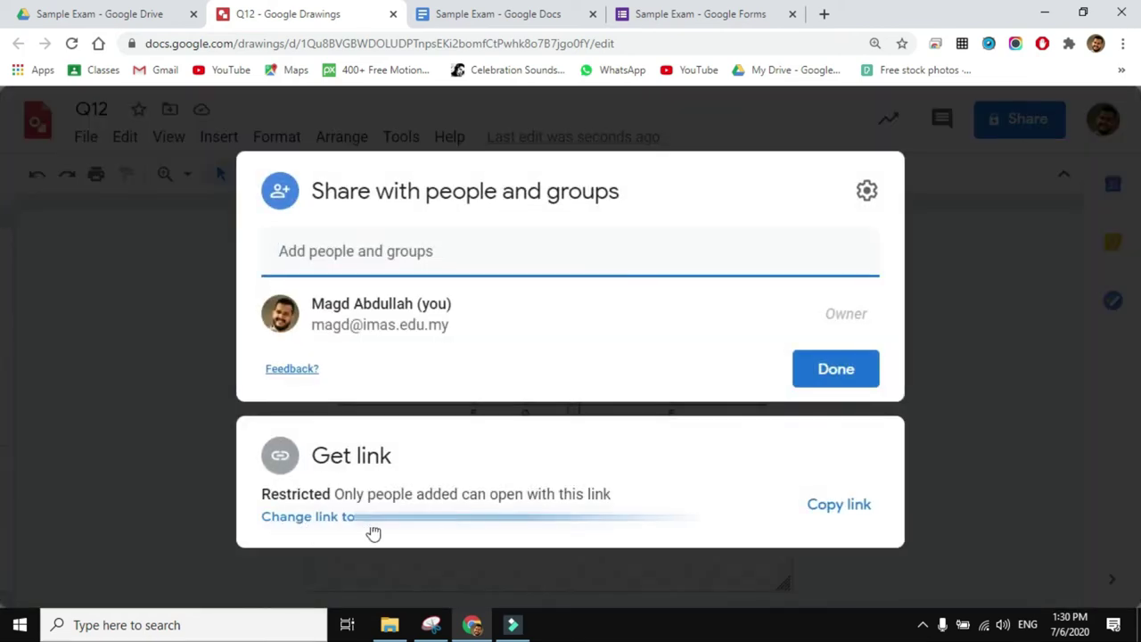
click(373, 535)
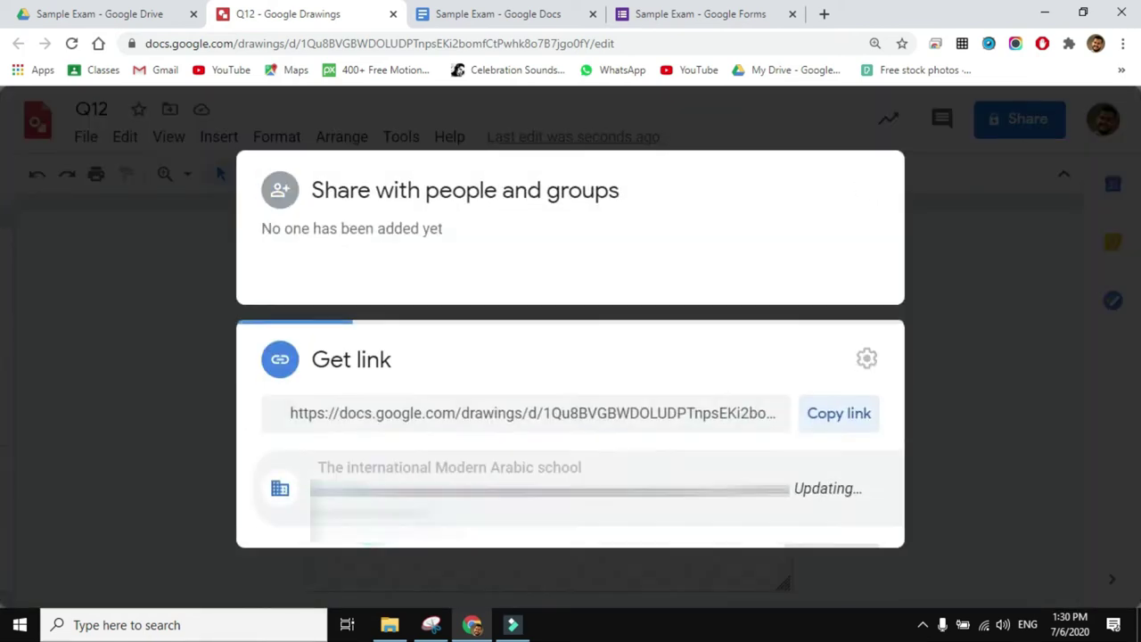
click(446, 419)
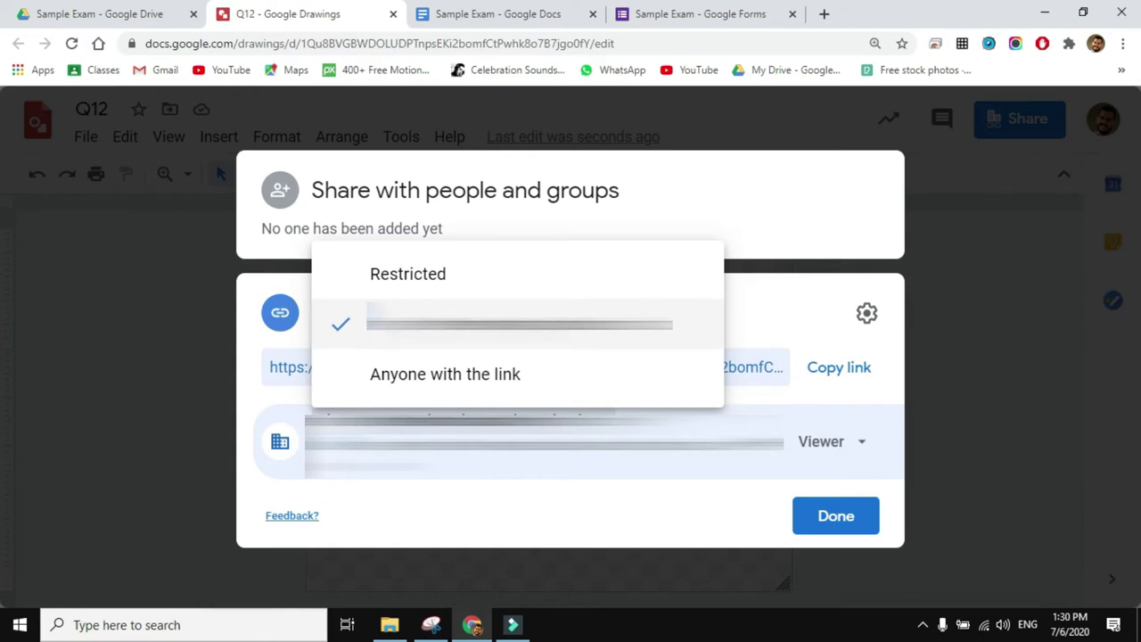
click(518, 323)
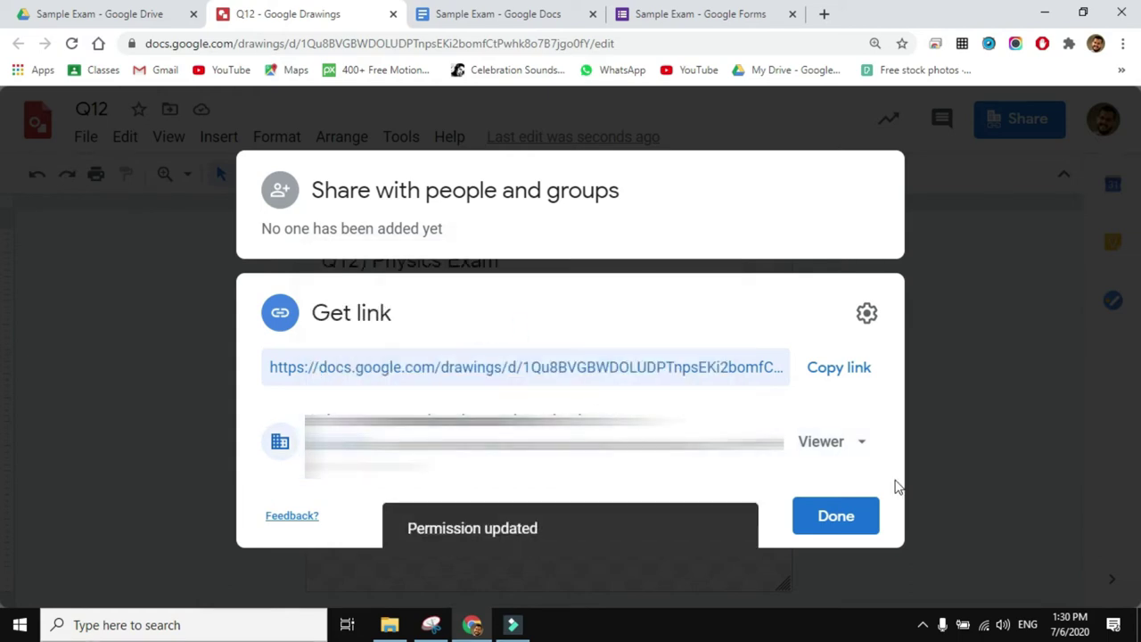
Keep the link's access role as Viewer, copy the drawing's sharing link and close the sharing settings.
click(860, 444)
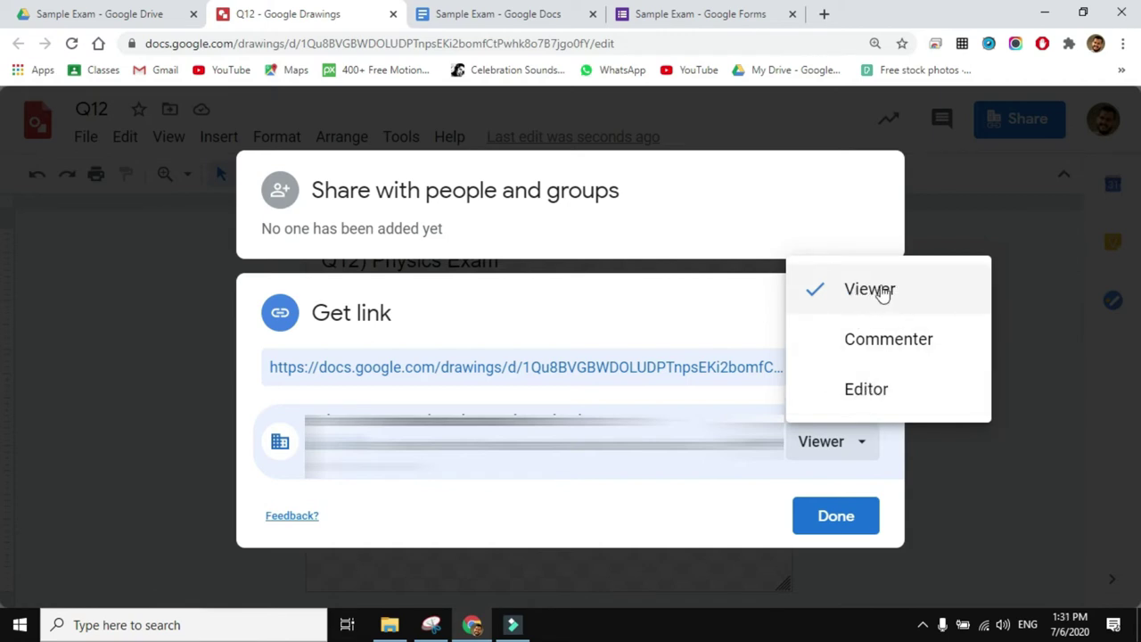
click(759, 395)
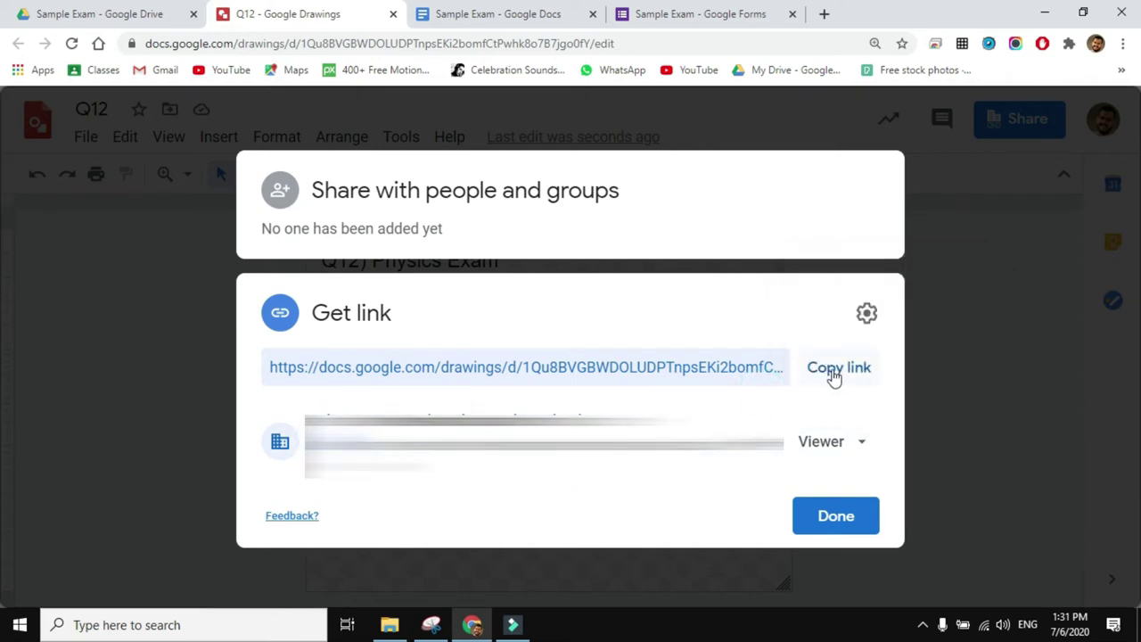
click(839, 372)
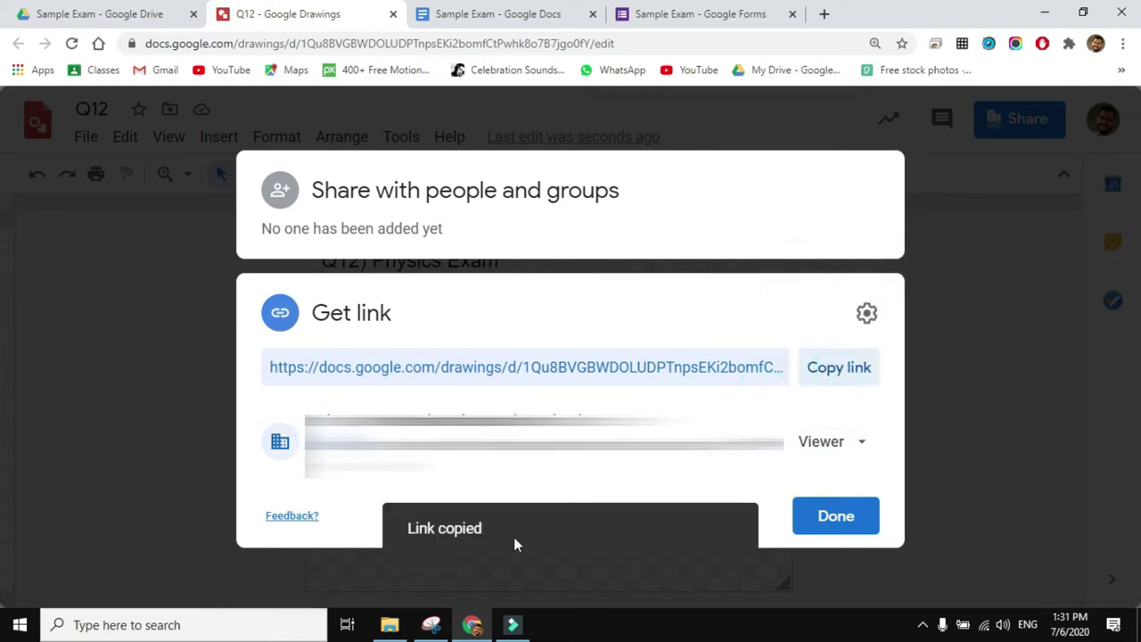
click(836, 516)
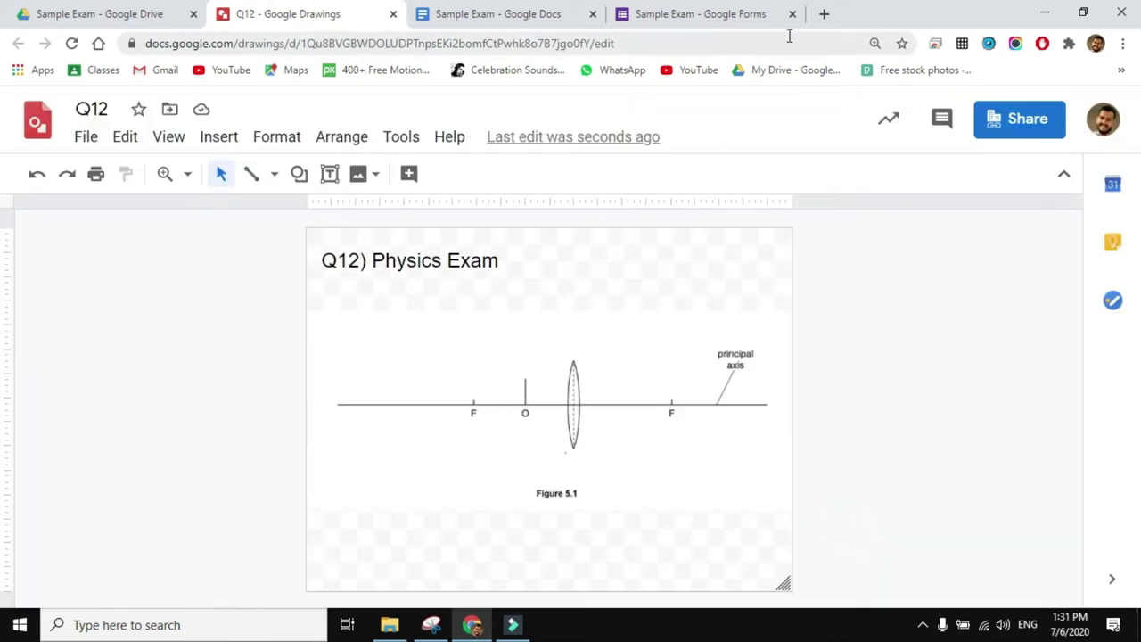
Paste the drawing's link into a new browser tab's address, replace its ending "edit?usp=sharing" with "copy" and select the whole address.
click(822, 14)
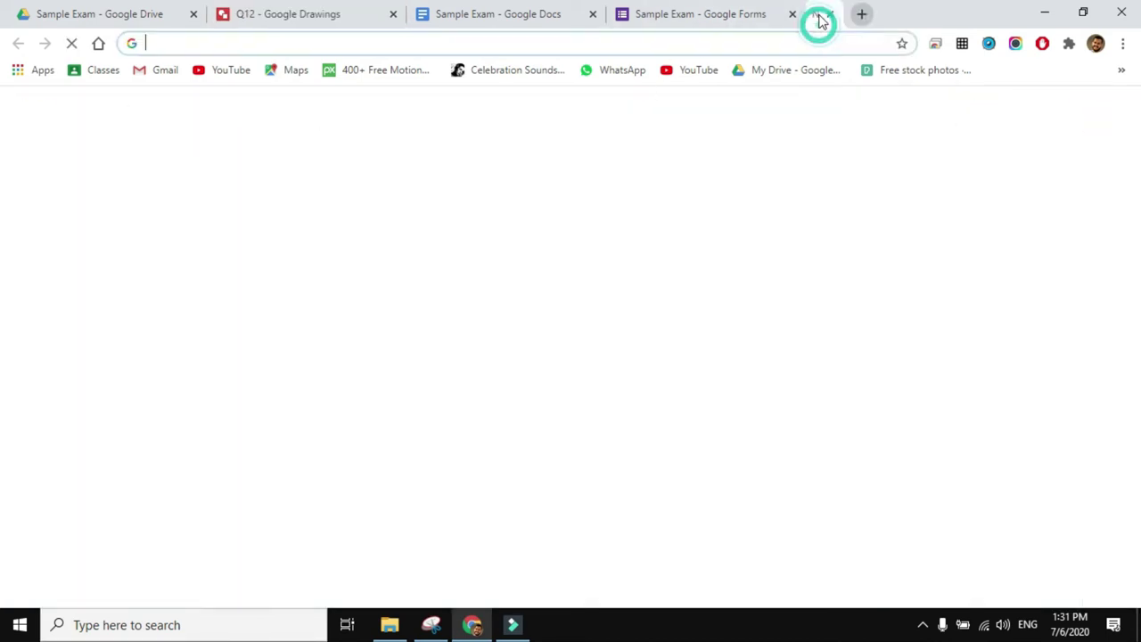
key(ctrl+v)
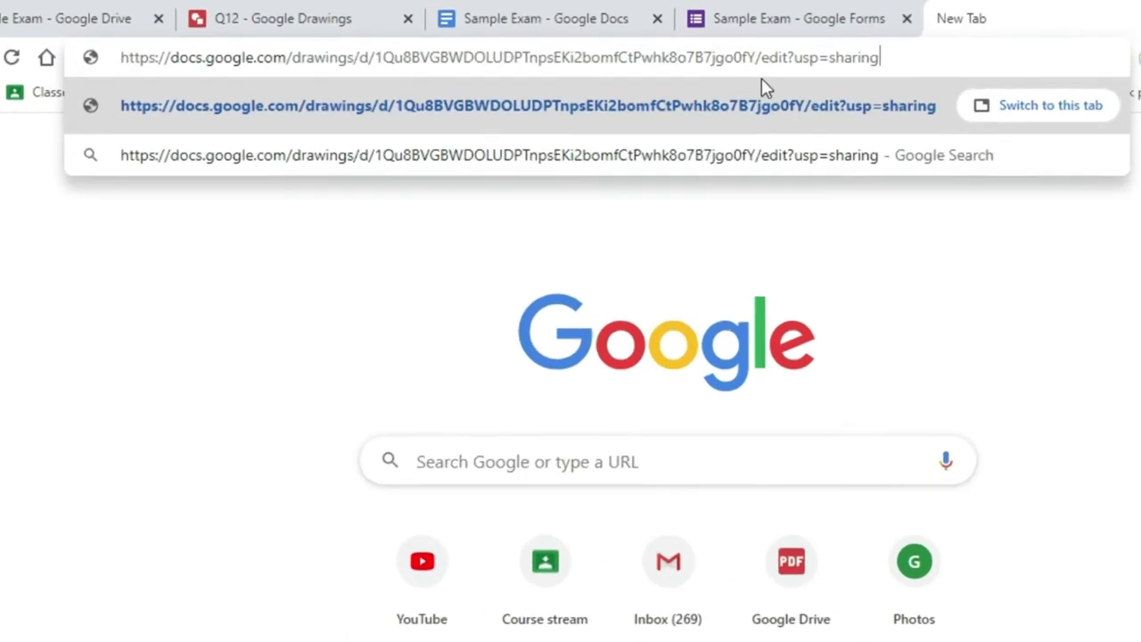
drag(763, 57, 878, 58)
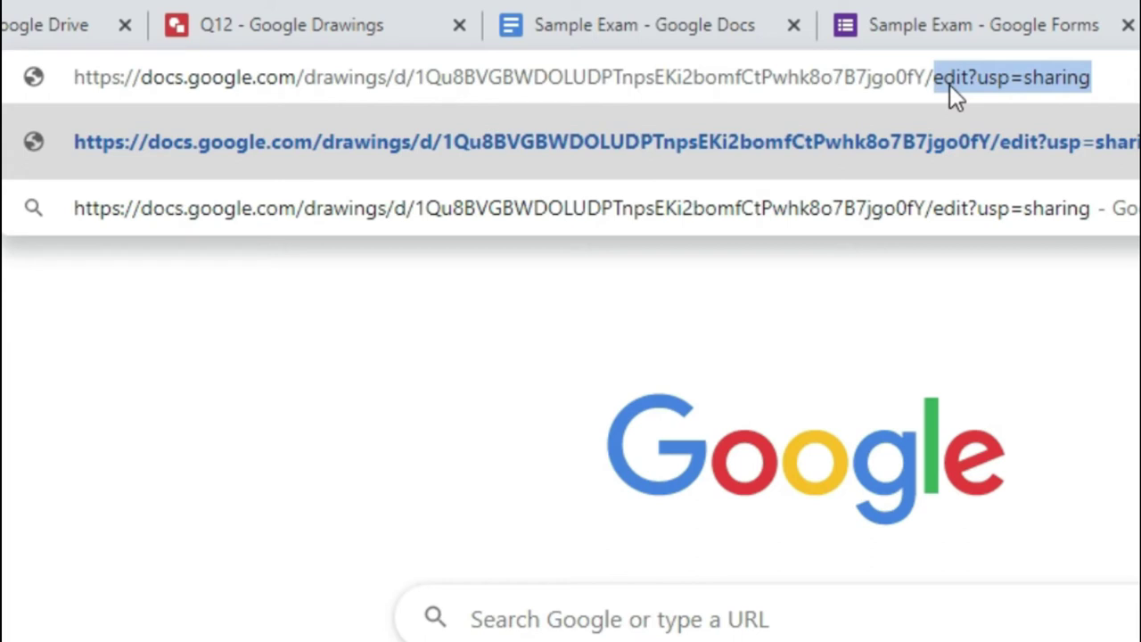
key(BackSpace)
text(copy)
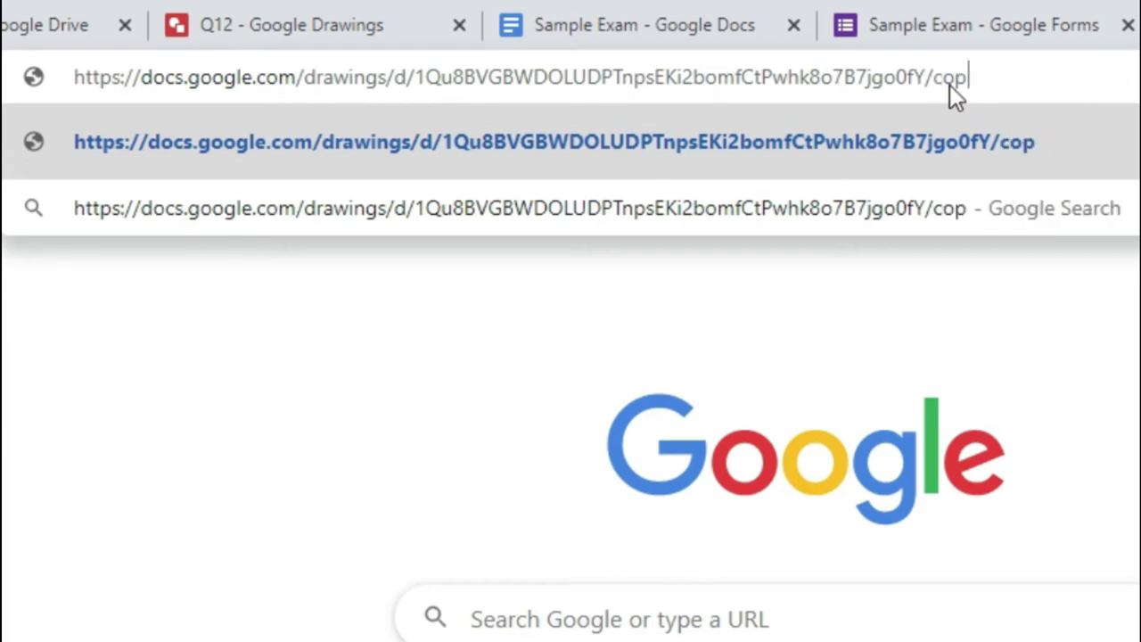
double_click(953, 78)
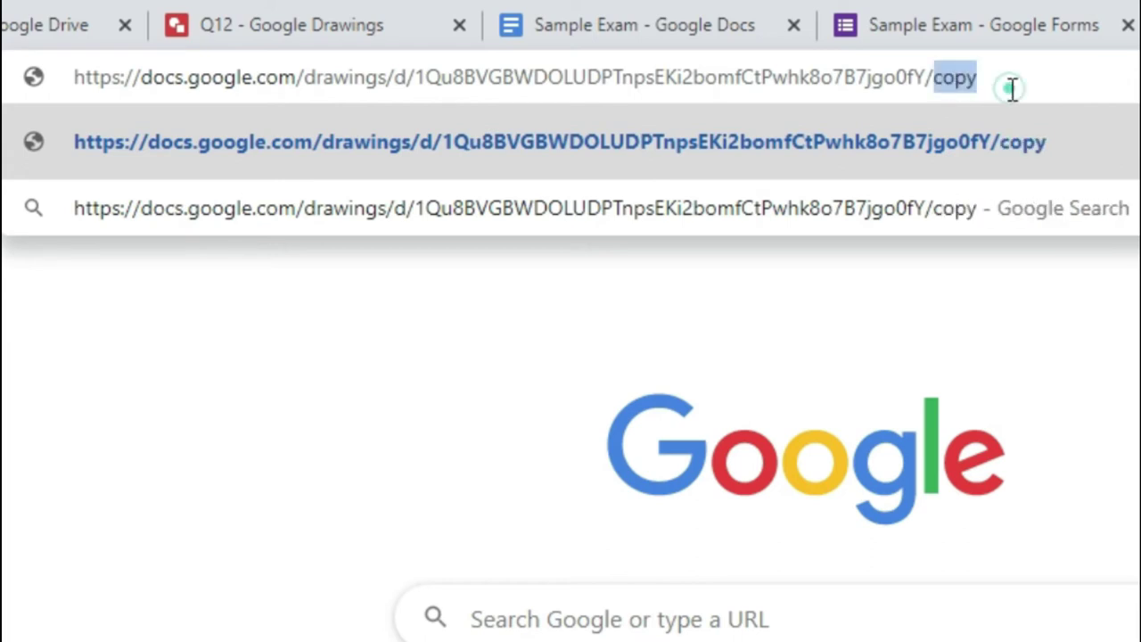
key(ctrl+a)
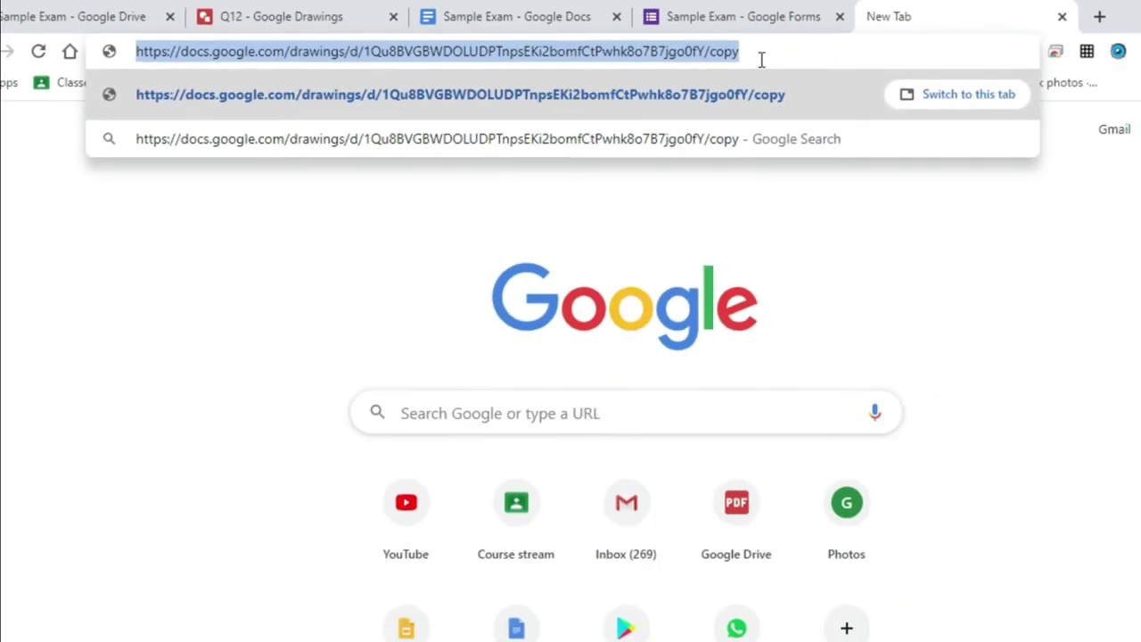
Switch to the Sample Exam form and browse the computer for an image to insert in the Theory 2 section.
click(983, 25)
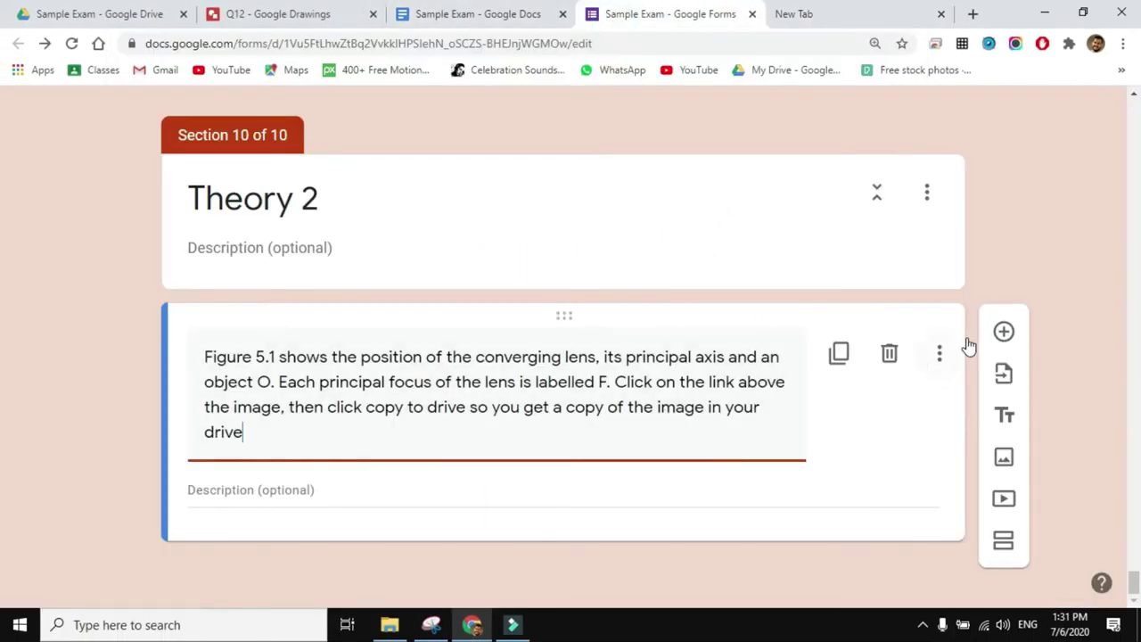
click(1004, 464)
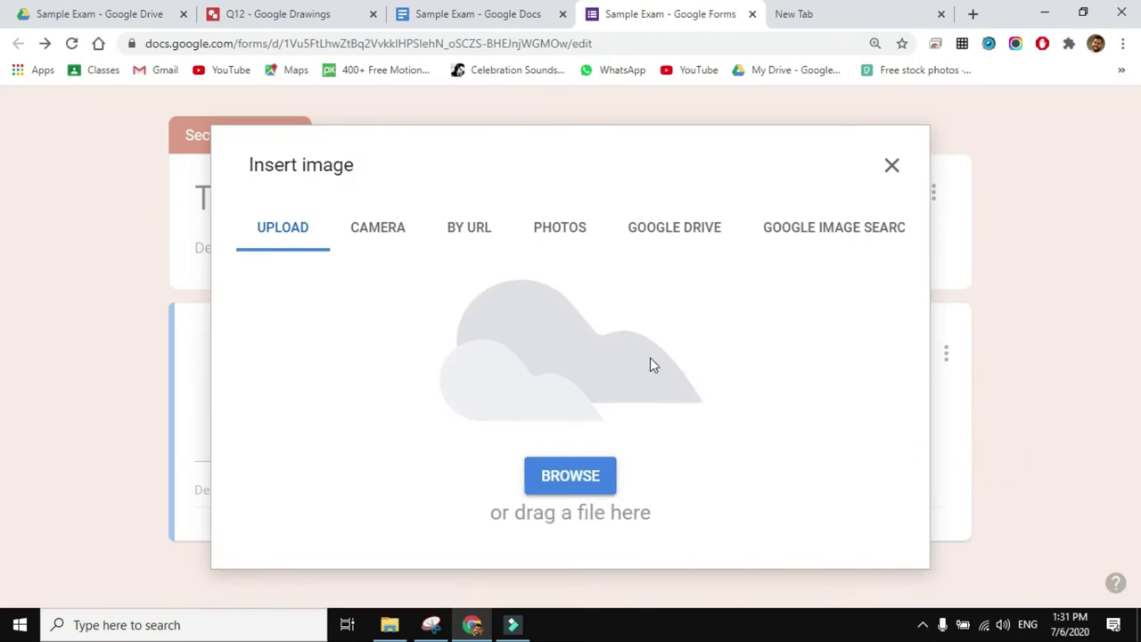
click(572, 485)
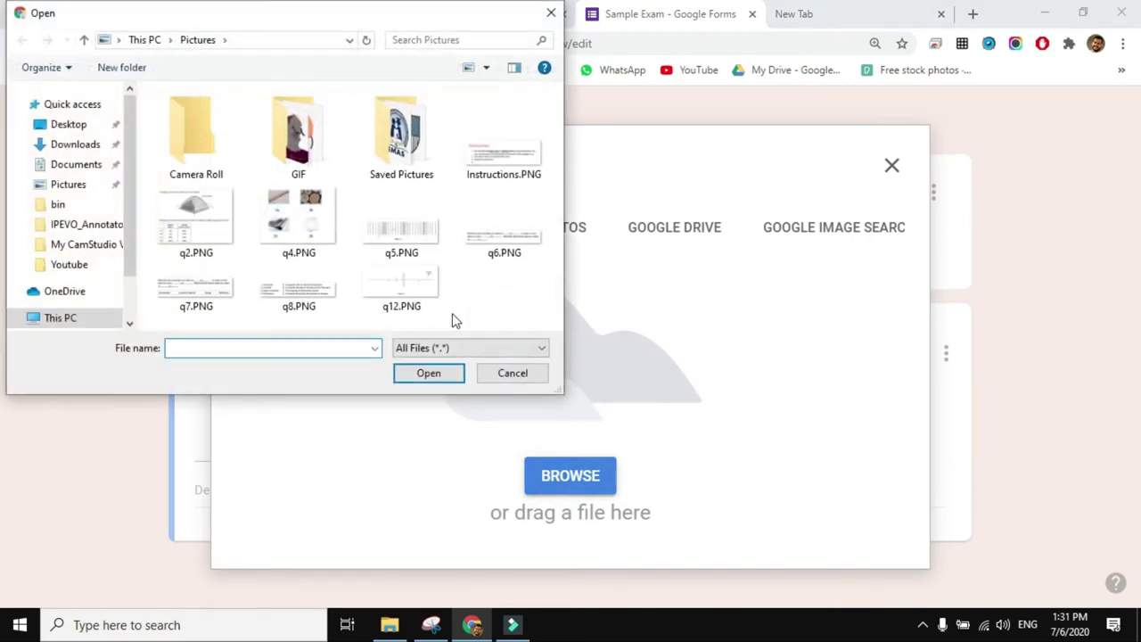